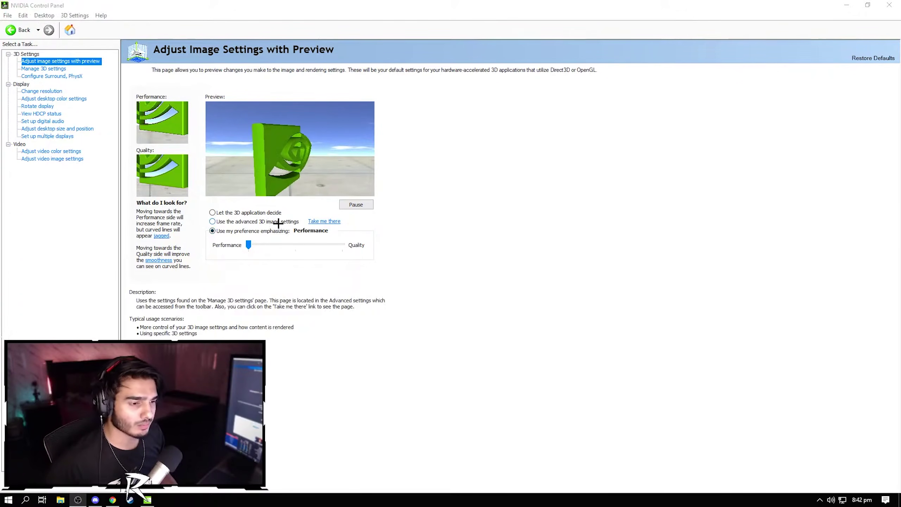
# Apply the option to use the advanced 3D image settings and open the Manage 3D settings page
pyautogui.click(277, 223)
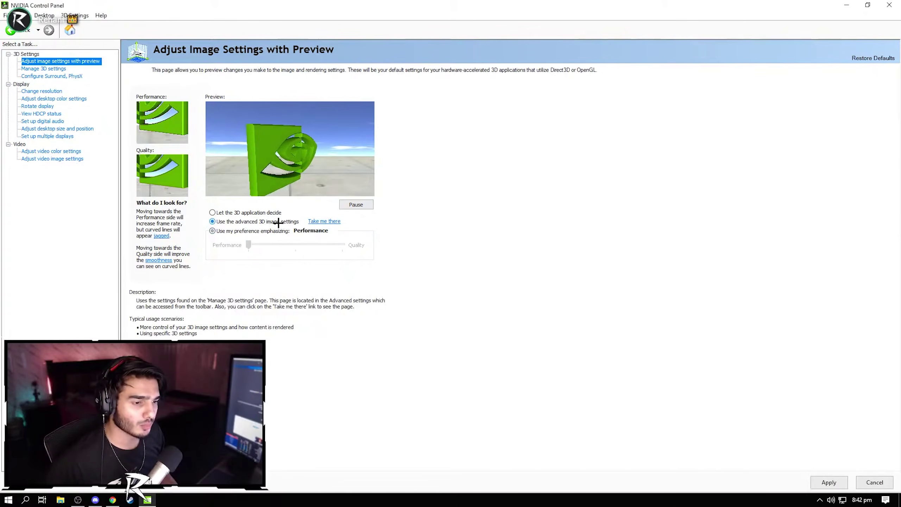
pyautogui.click(826, 481)
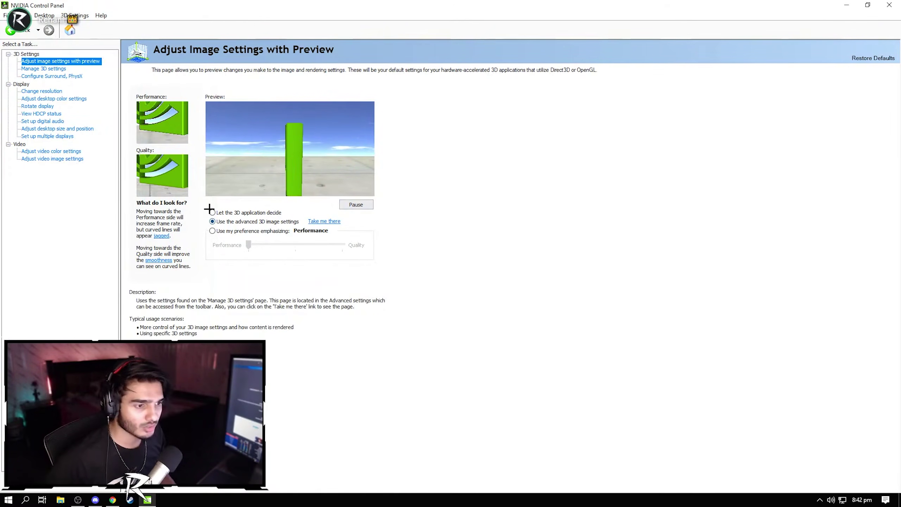
pyautogui.press('Down')
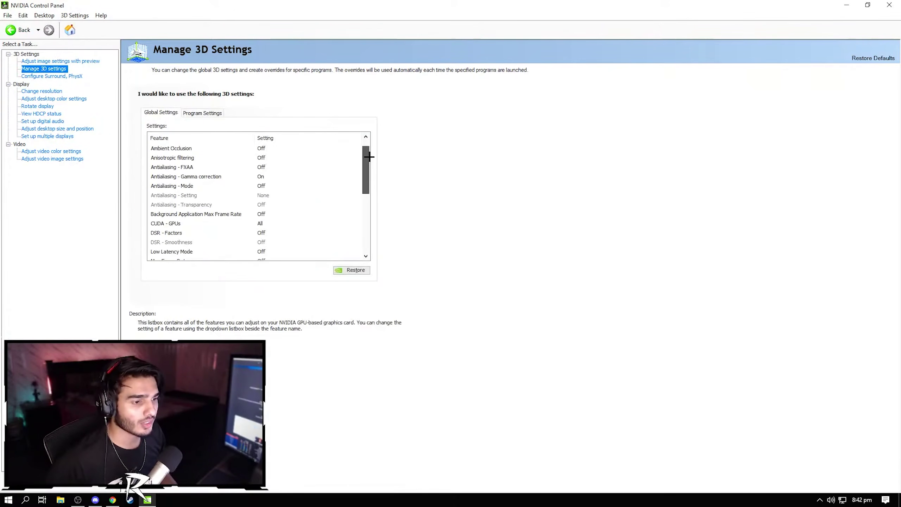
# Set Antialiasing - Gamma correction to Off in the global 3D settings
pyautogui.moveTo(368, 157)
pyautogui.mouseDown()
pyautogui.moveTo(370, 232)
pyautogui.moveTo(371, 149)
pyautogui.mouseUp()
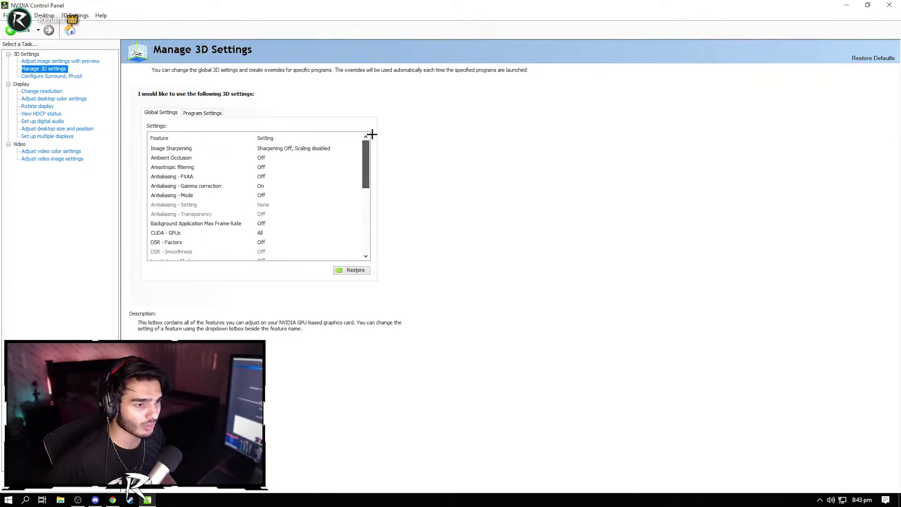
pyautogui.click(265, 185)
pyautogui.click(276, 184)
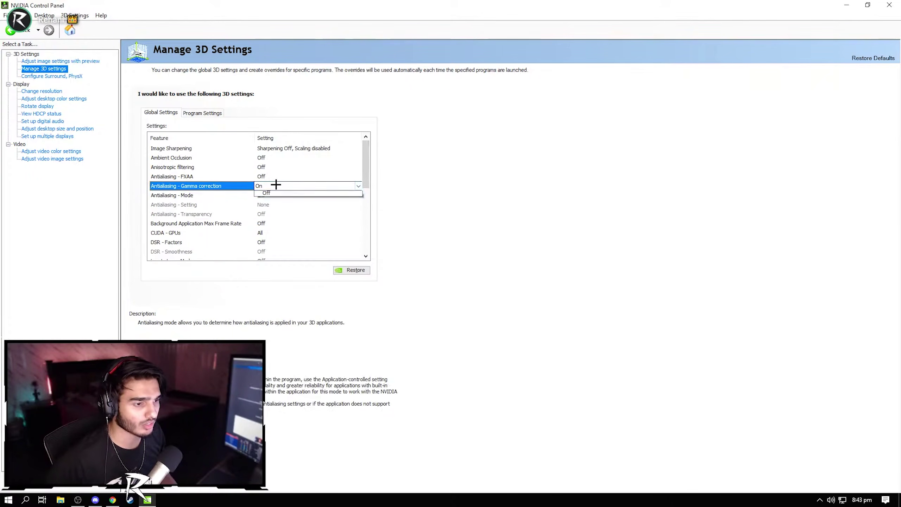
pyautogui.click(273, 192)
# Set the OpenGL rendering GPU to NVIDIA GeForce RTX 3060 Ti in the global settings
pyautogui.moveTo(364, 165); pyautogui.dragTo(366, 205)
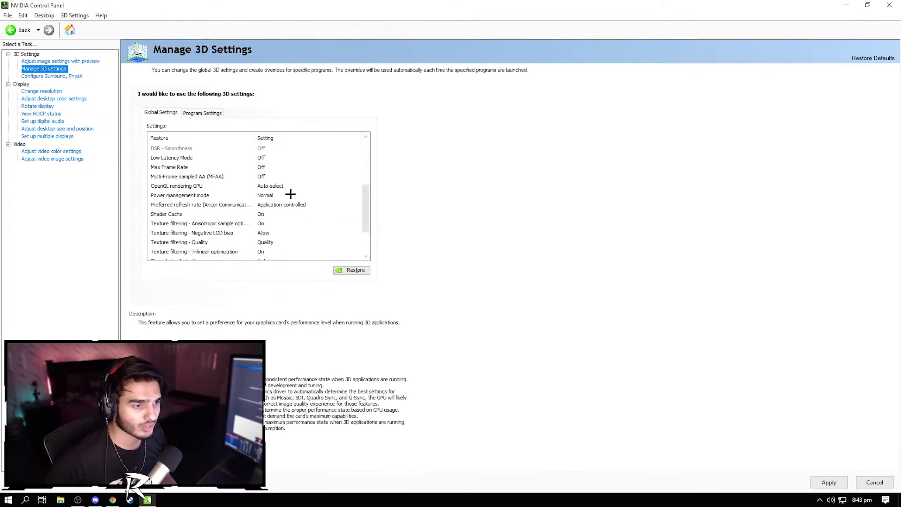
pyautogui.click(283, 186)
pyautogui.click(282, 186)
pyautogui.click(283, 197)
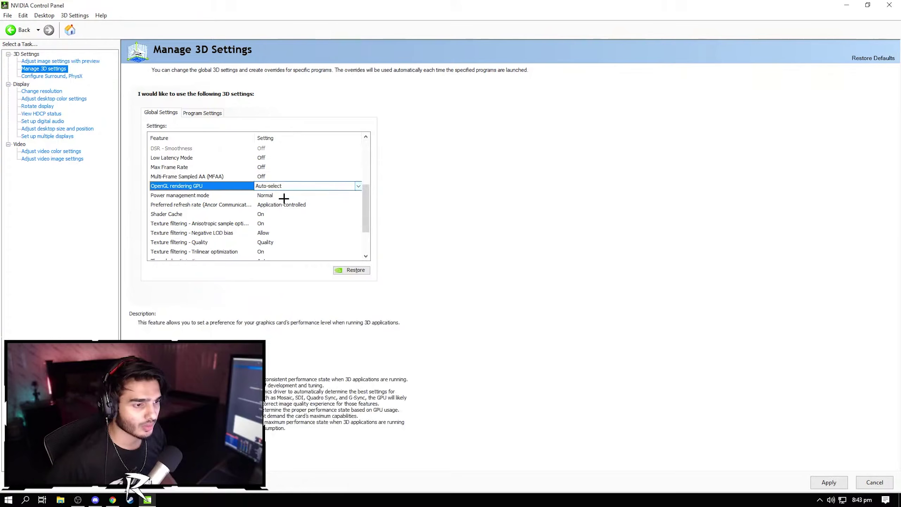
pyautogui.click(286, 186)
pyautogui.click(290, 196)
# Set Power management mode to Prefer maximum performance in the global settings
pyautogui.scroll(4, 272, 196)
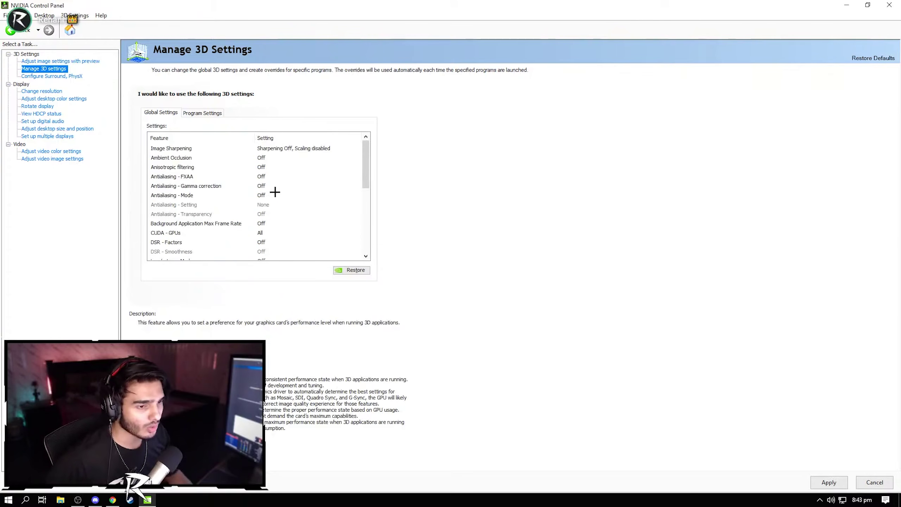
pyautogui.scroll(-2, 287, 211)
pyautogui.scroll(-1, 300, 213)
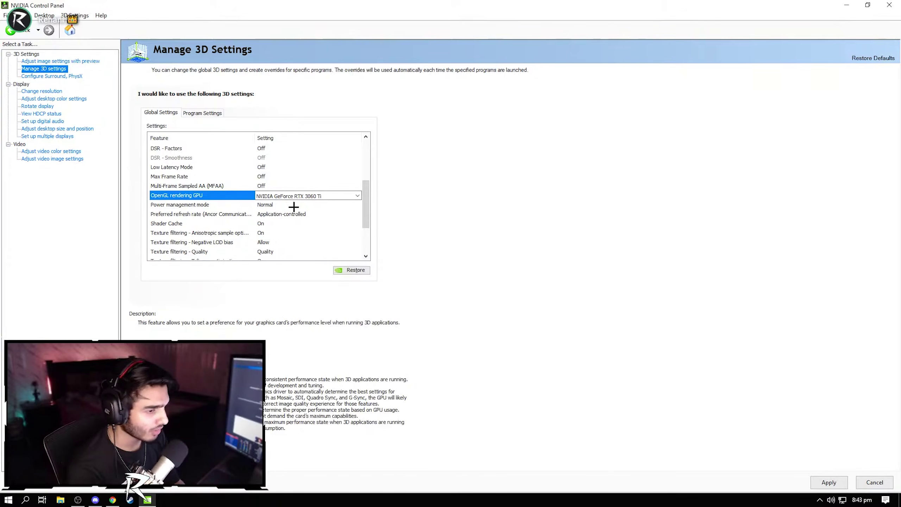
pyautogui.click(266, 206)
pyautogui.click(269, 204)
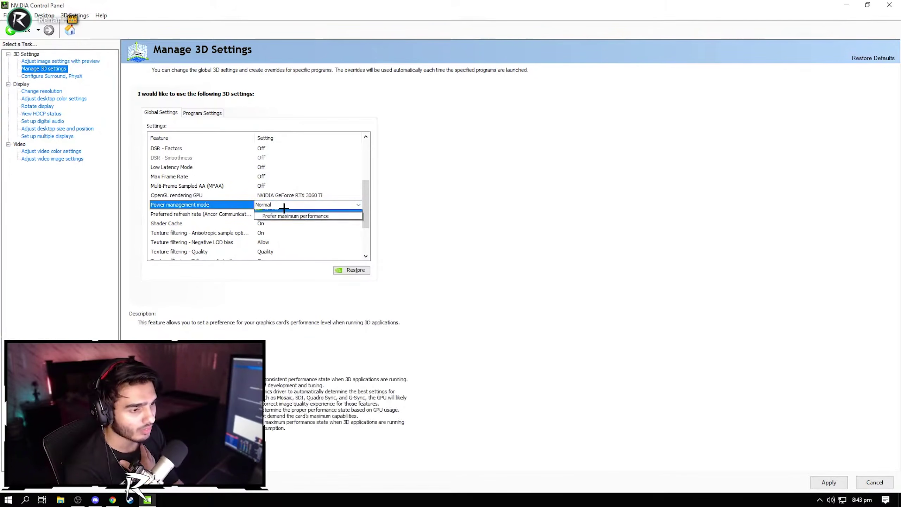
pyautogui.click(301, 222)
# Set the monitor's Preferred refresh rate to Highest available in the global settings
pyautogui.scroll(2, 235, 209)
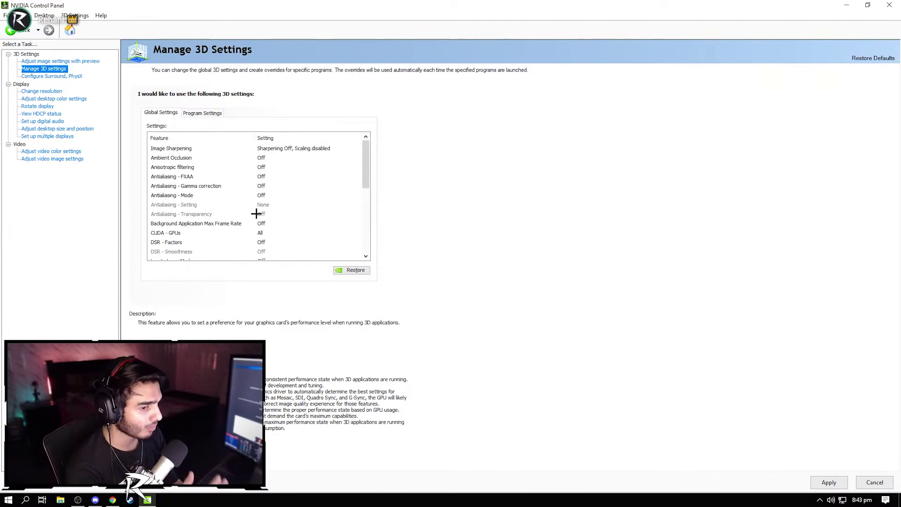
pyautogui.moveTo(364, 181); pyautogui.dragTo(355, 255)
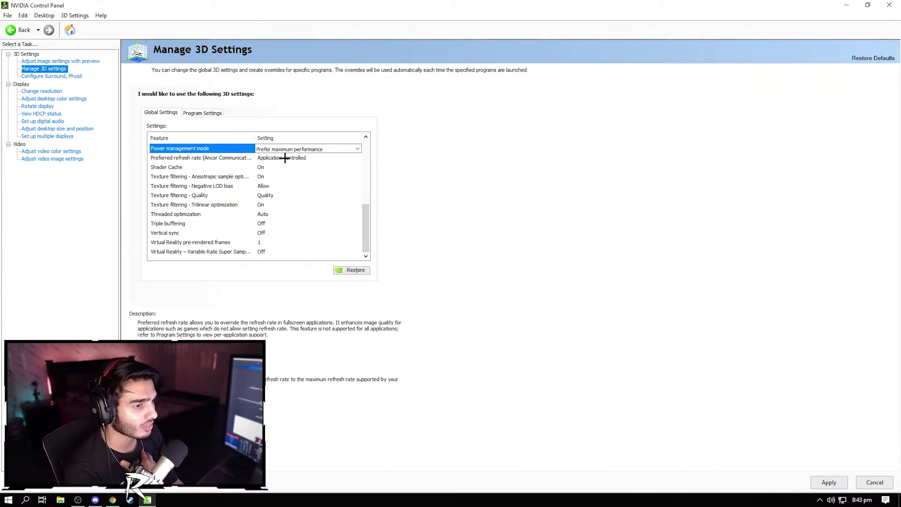
pyautogui.click(284, 158)
pyautogui.click(300, 160)
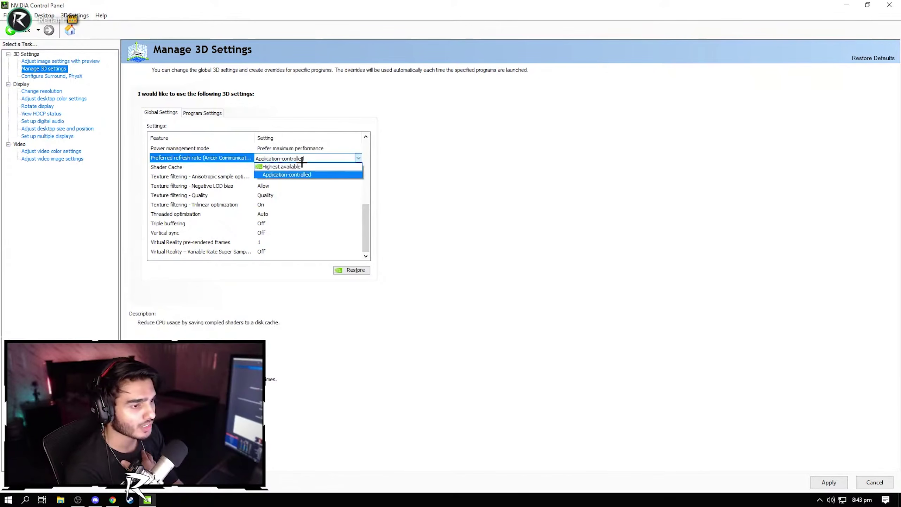
pyautogui.click(309, 174)
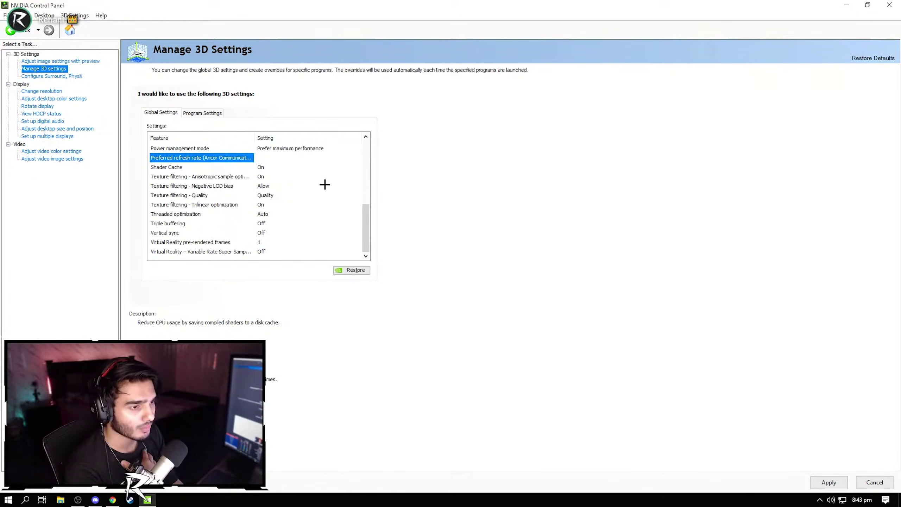
# Set Texture filtering - Quality to High performance in the global settings
pyautogui.moveTo(364, 228)
pyautogui.mouseDown()
pyautogui.moveTo(364, 162)
pyautogui.moveTo(363, 227)
pyautogui.mouseUp()
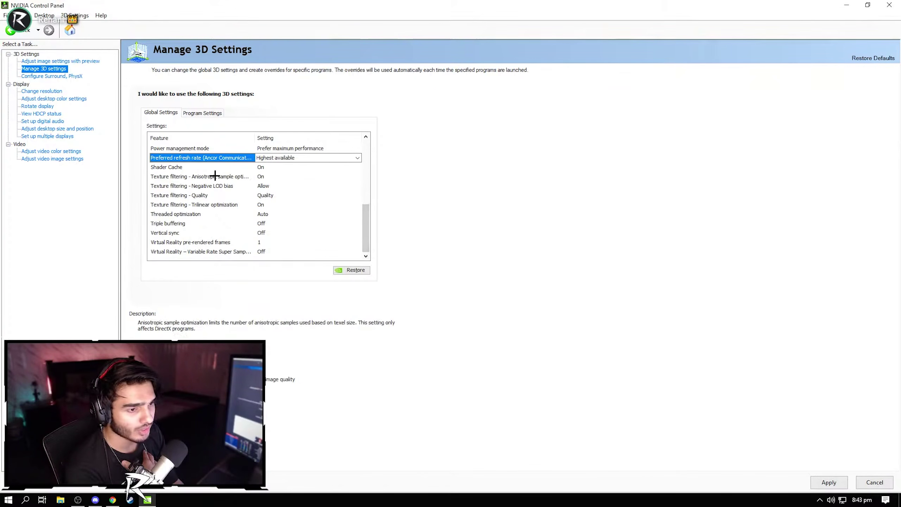
pyautogui.click(268, 195)
pyautogui.click(284, 195)
pyautogui.click(288, 195)
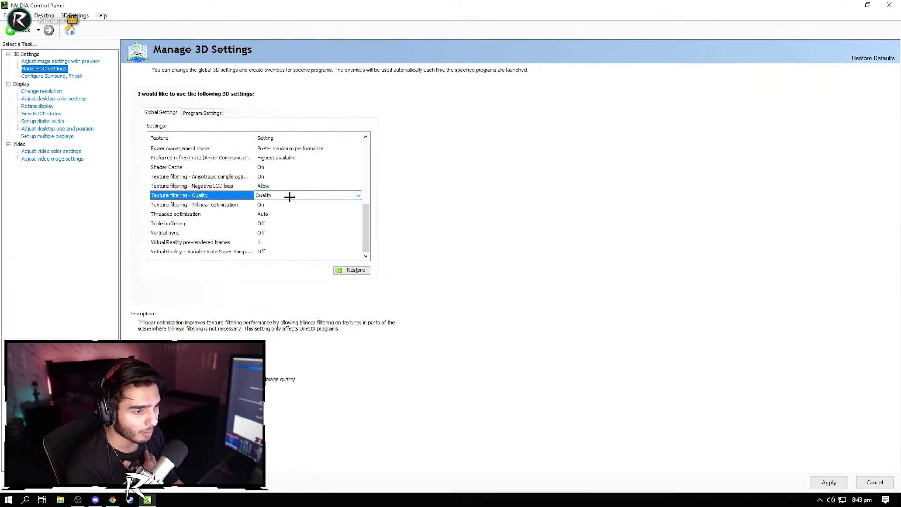
pyautogui.click(291, 195)
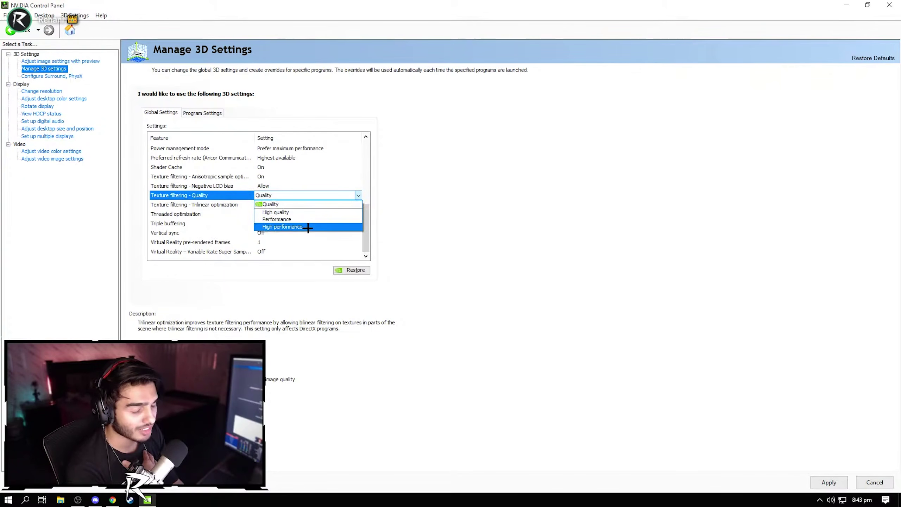
pyautogui.click(308, 227)
# Set Threaded optimization to On in the global settings
pyautogui.scroll(6, 367, 207)
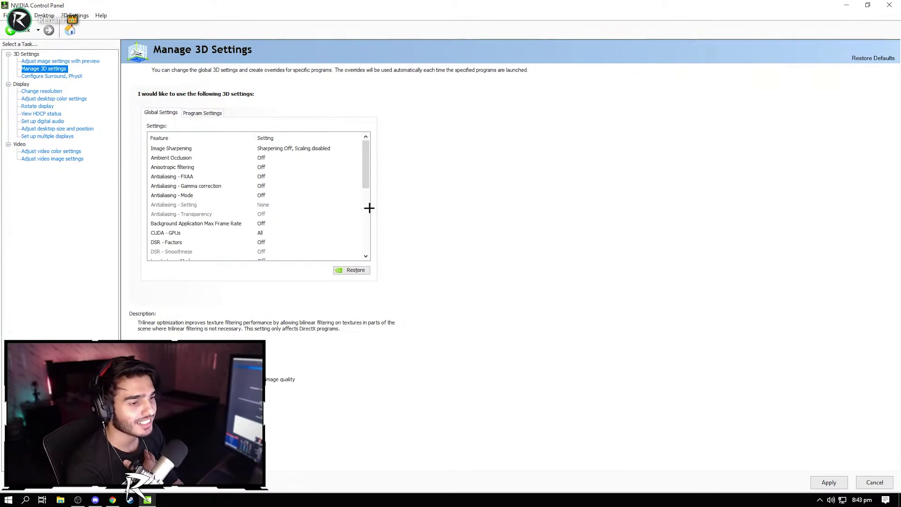
pyautogui.scroll(-6, 370, 171)
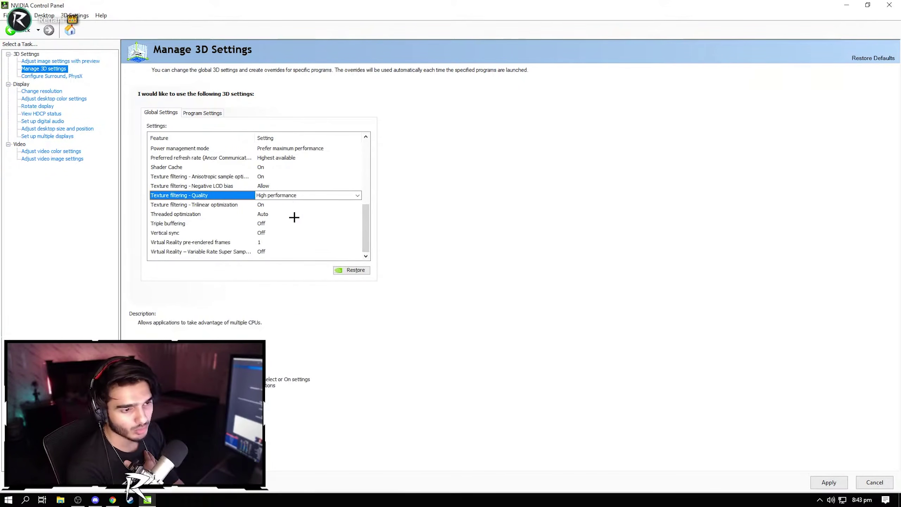
pyautogui.click(275, 214)
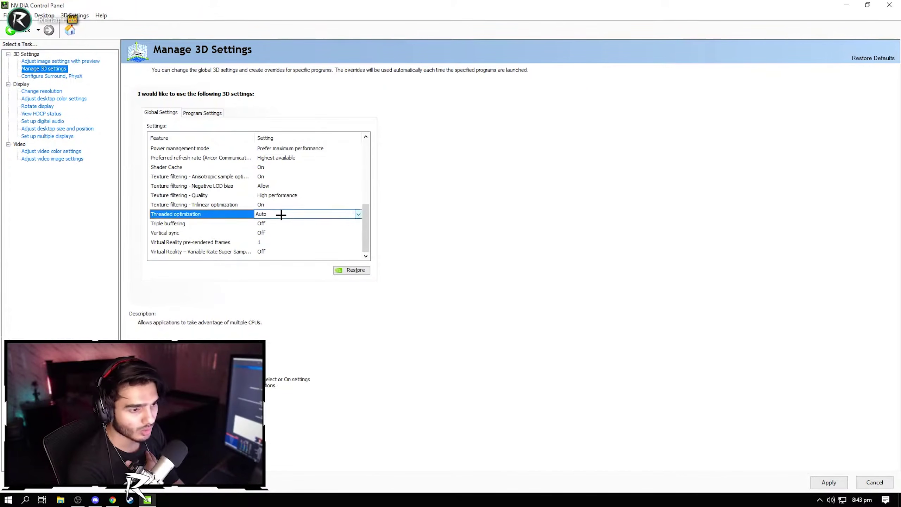
pyautogui.click(280, 213)
pyautogui.click(286, 231)
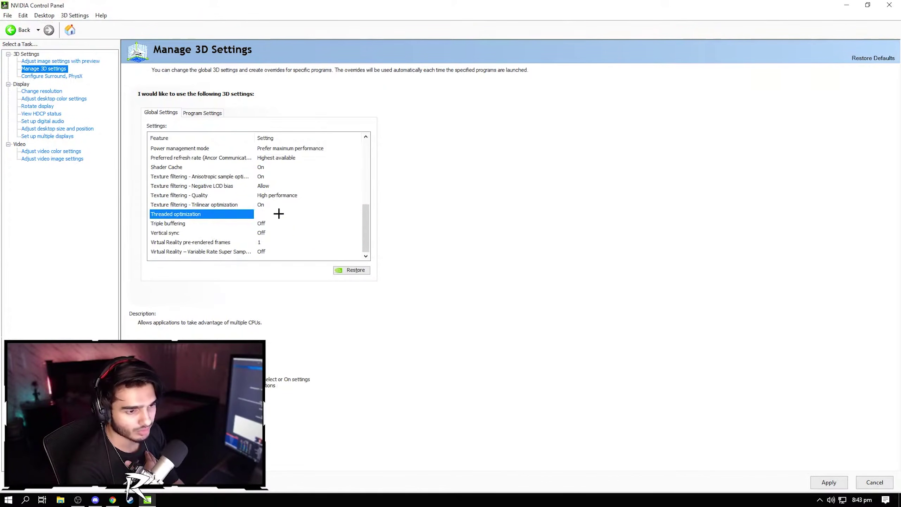
pyautogui.scroll(5, 284, 213)
pyautogui.scroll(-4, 361, 174)
pyautogui.scroll(-2, 363, 257)
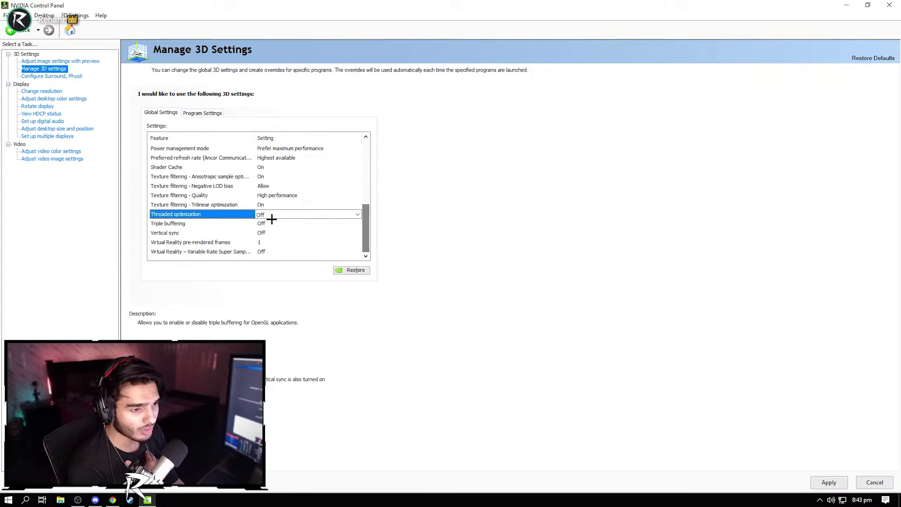
pyautogui.click(357, 215)
pyautogui.click(277, 238)
# Choose On for Texture filtering - Trilinear optimization and apply the global 3D settings
pyautogui.scroll(5, 282, 213)
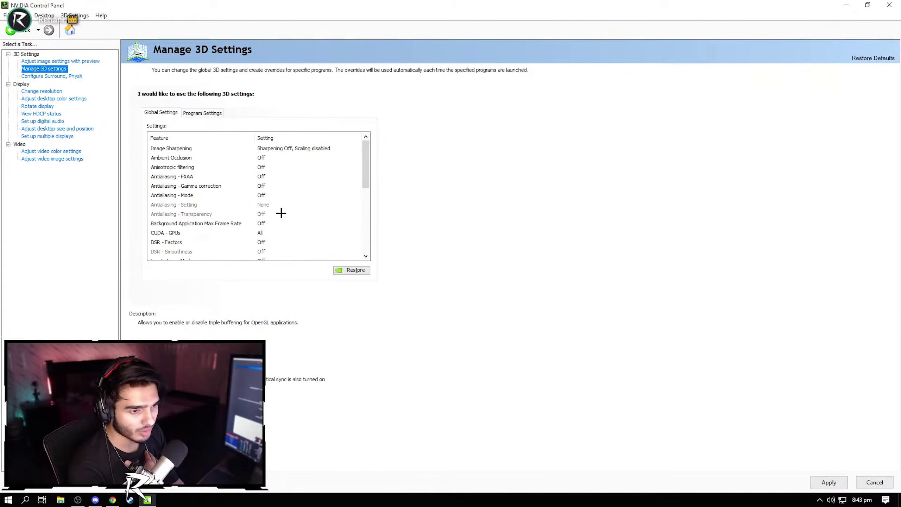
pyautogui.scroll(-5, 362, 177)
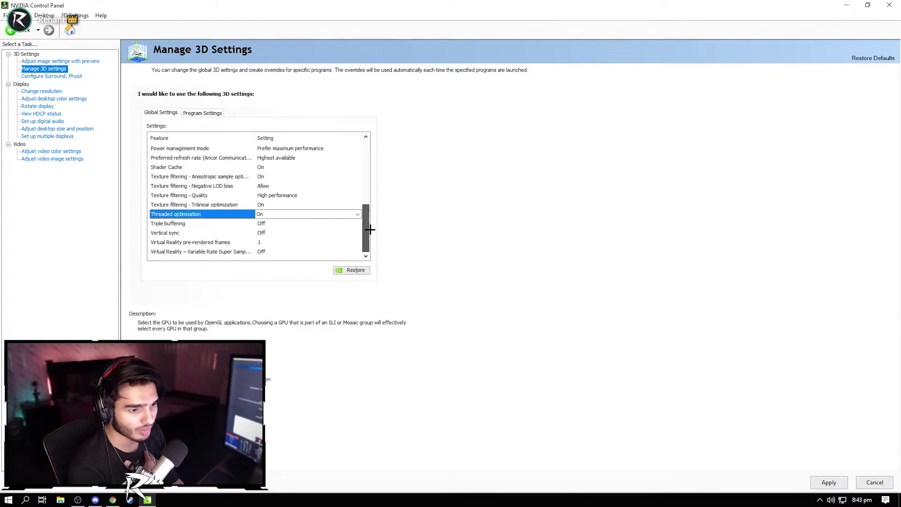
pyautogui.click(272, 205)
pyautogui.click(280, 205)
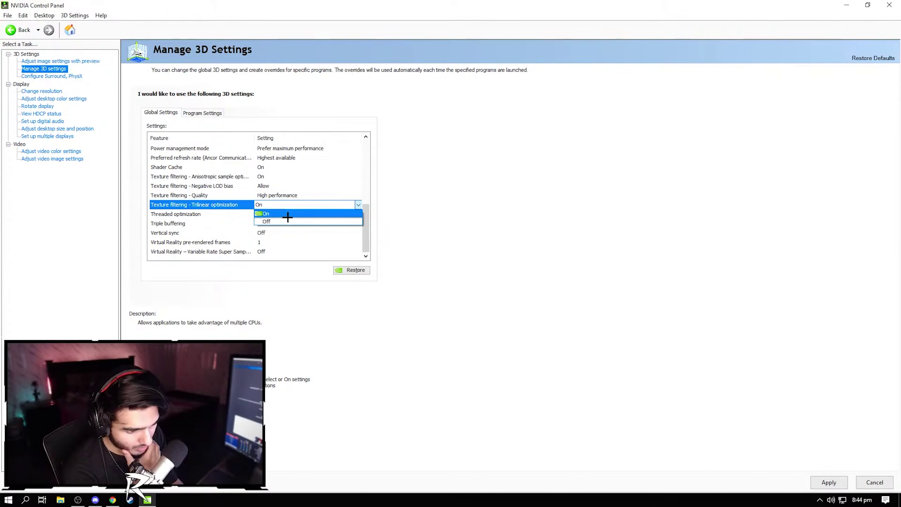
pyautogui.click(287, 216)
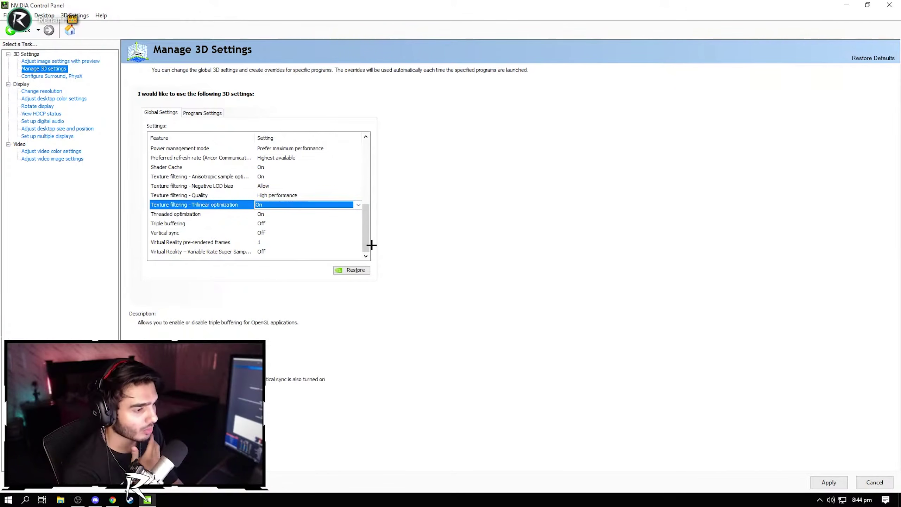
pyautogui.click(812, 482)
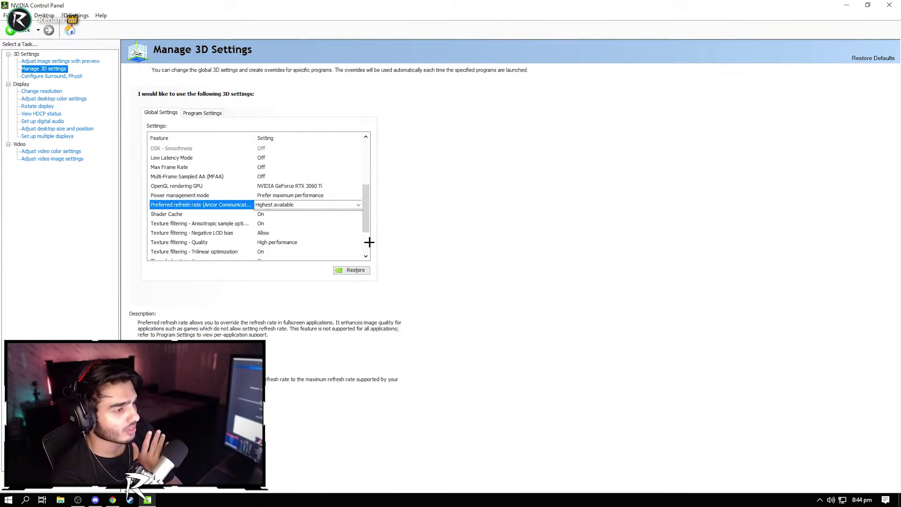
pyautogui.scroll(-2, 368, 209)
pyautogui.moveTo(367, 230)
pyautogui.mouseDown()
pyautogui.moveTo(368, 177)
pyautogui.moveTo(365, 243)
pyautogui.mouseUp()
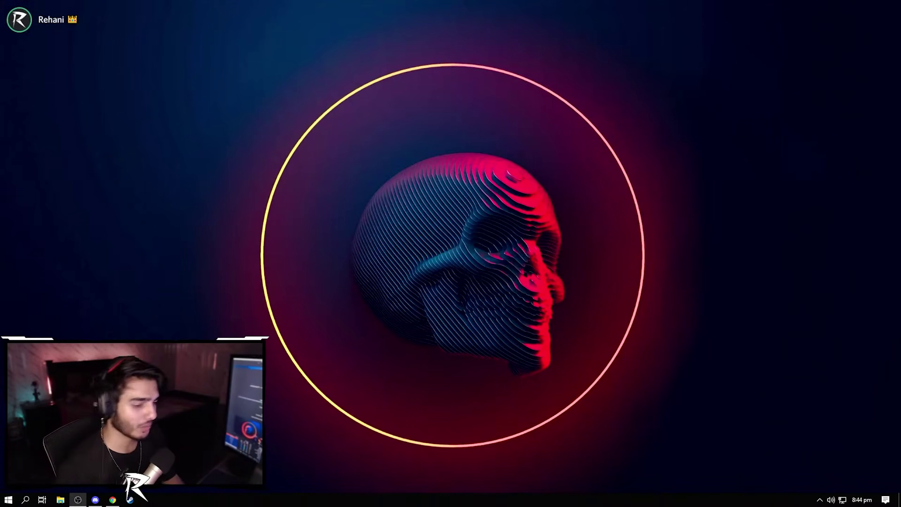
# Switch to File Explorer and open the properties of This PC to reach the Windows About settings
pyautogui.press('super')
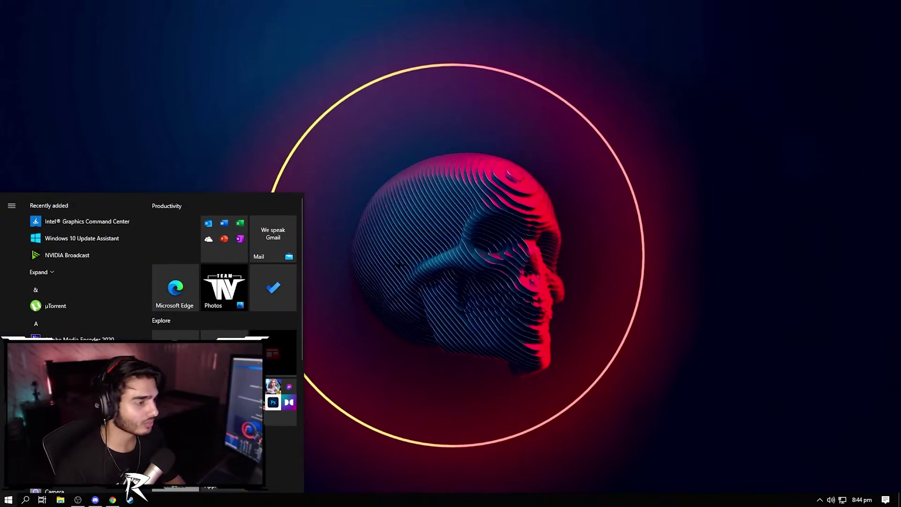
pyautogui.press('super+e')
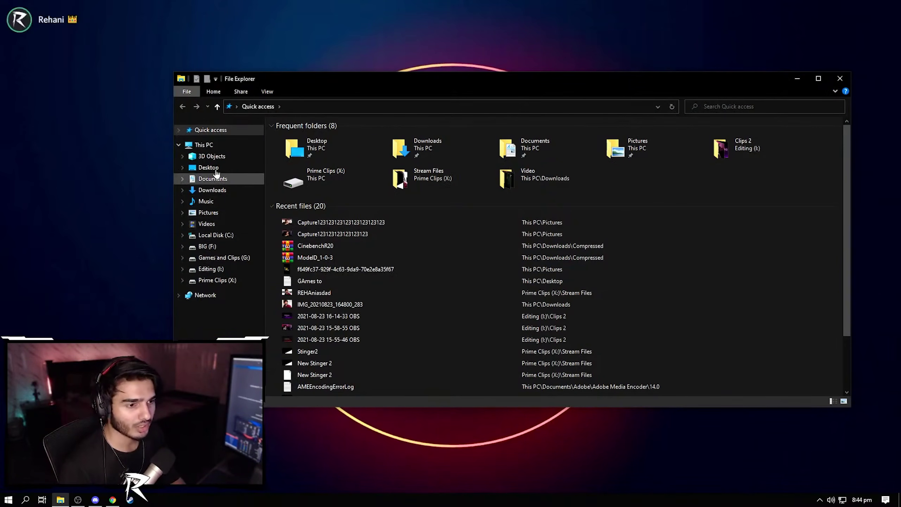
pyautogui.click(204, 144)
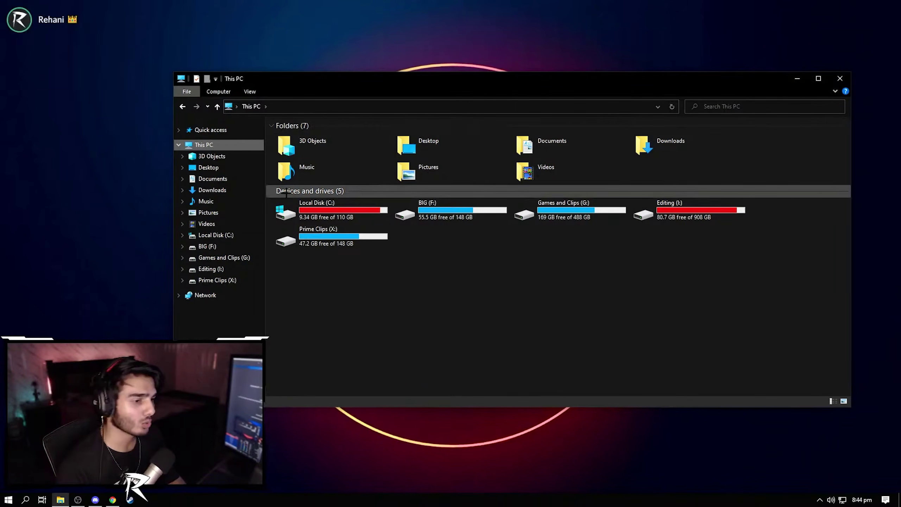
pyautogui.rightClick(217, 146)
pyautogui.click(269, 269)
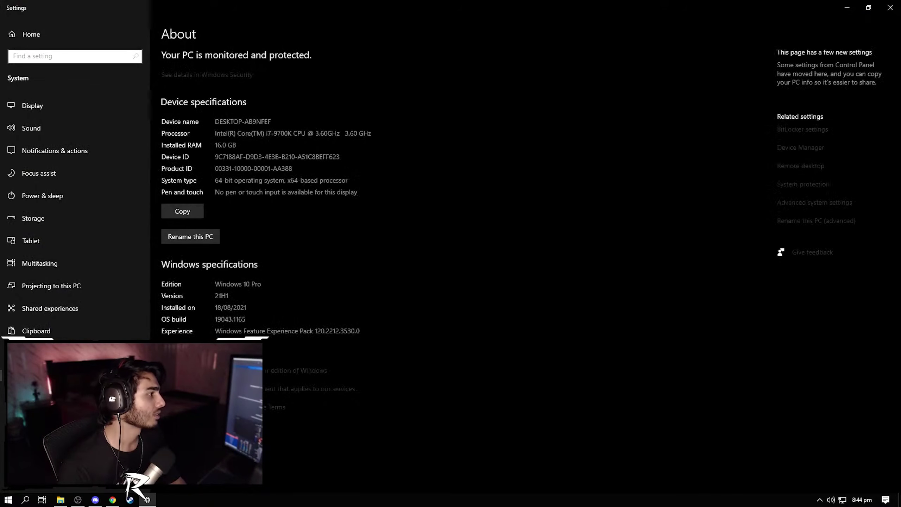
# Open the advanced system settings and bring up the Performance Options
pyautogui.click(814, 203)
pyautogui.moveTo(226, 94); pyautogui.dragTo(549, 115)
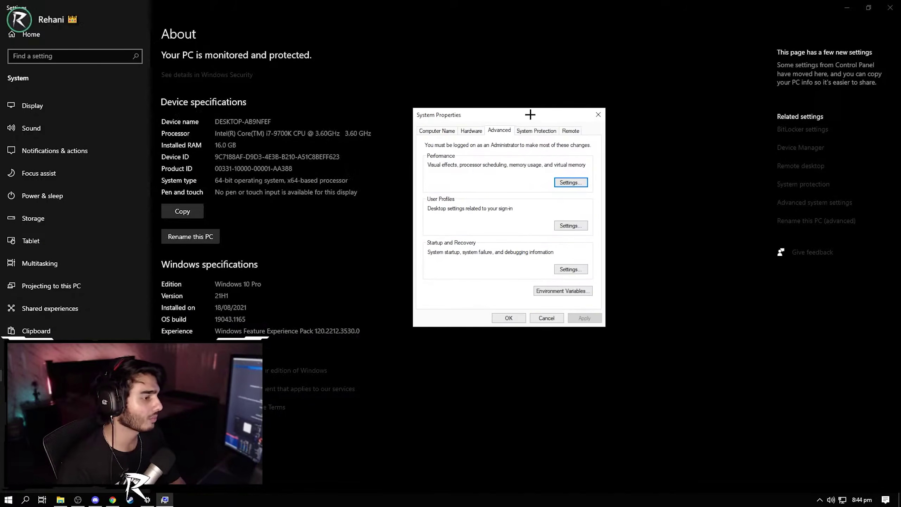
pyautogui.click(580, 185)
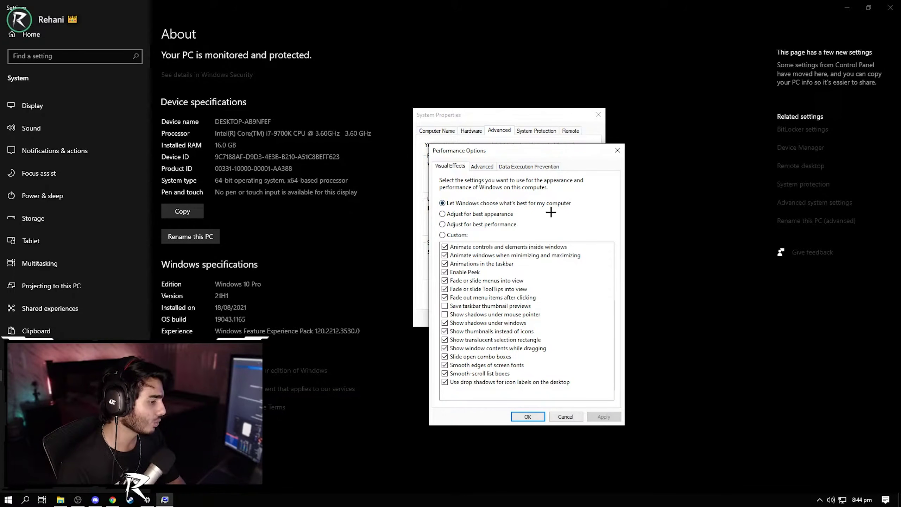
# Try the Adjust for best performance preset for the Windows visual effects
pyautogui.click(484, 223)
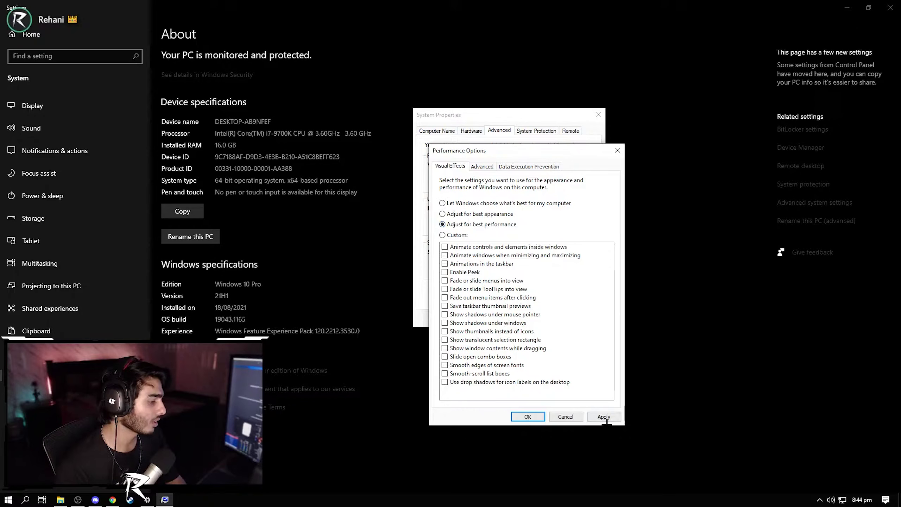
pyautogui.click(480, 165)
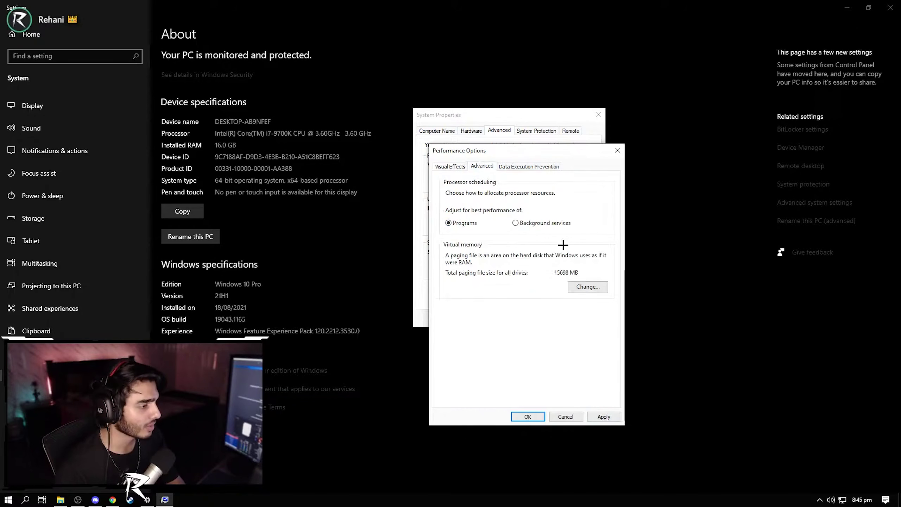
pyautogui.click(450, 166)
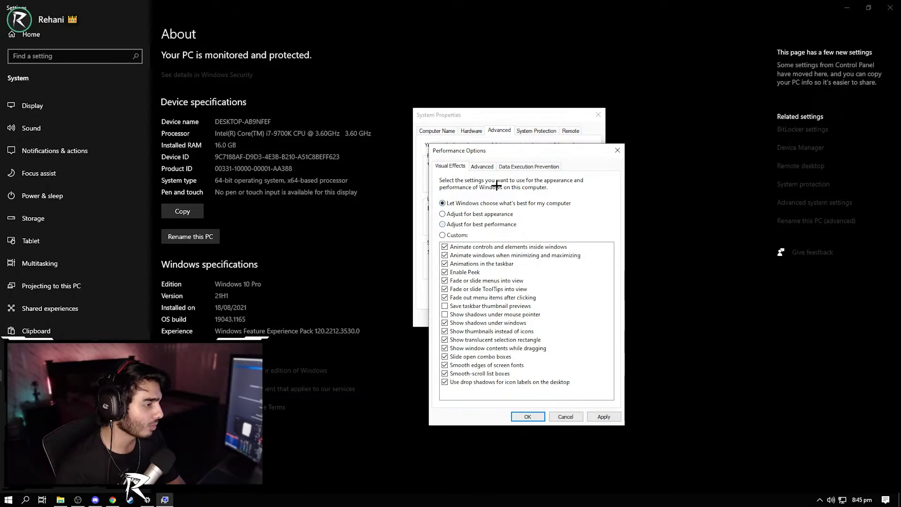
# Examine the virtual memory paging file settings of drives C:, F:, G: and I:, and close Performance Options
pyautogui.click(489, 168)
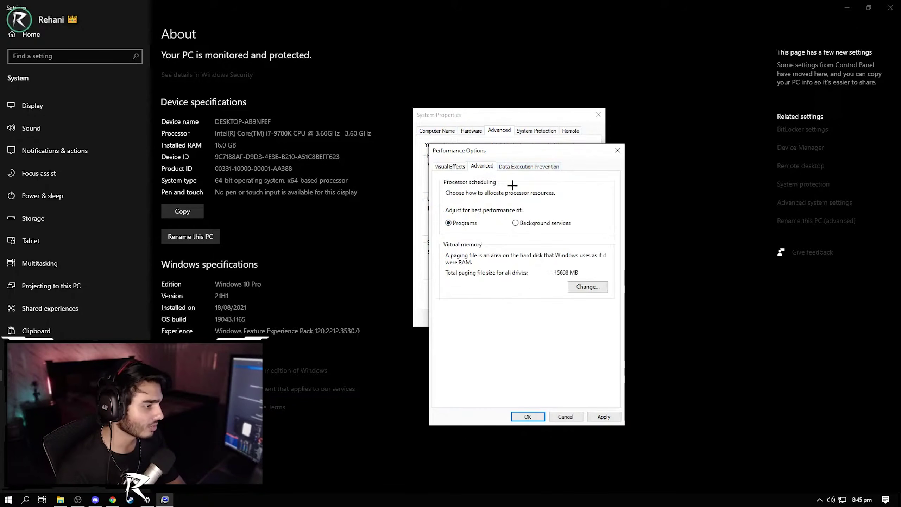
pyautogui.click(598, 284)
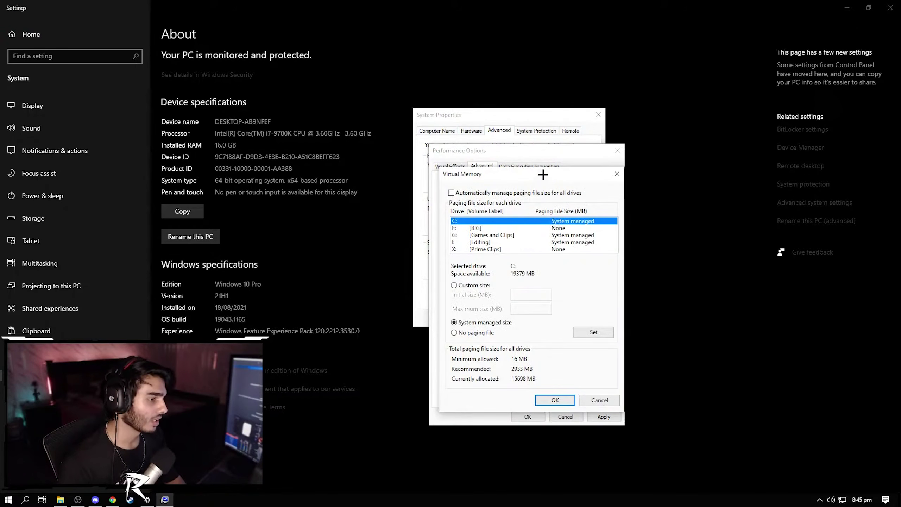
pyautogui.moveTo(542, 174); pyautogui.dragTo(545, 156)
pyautogui.click(588, 223)
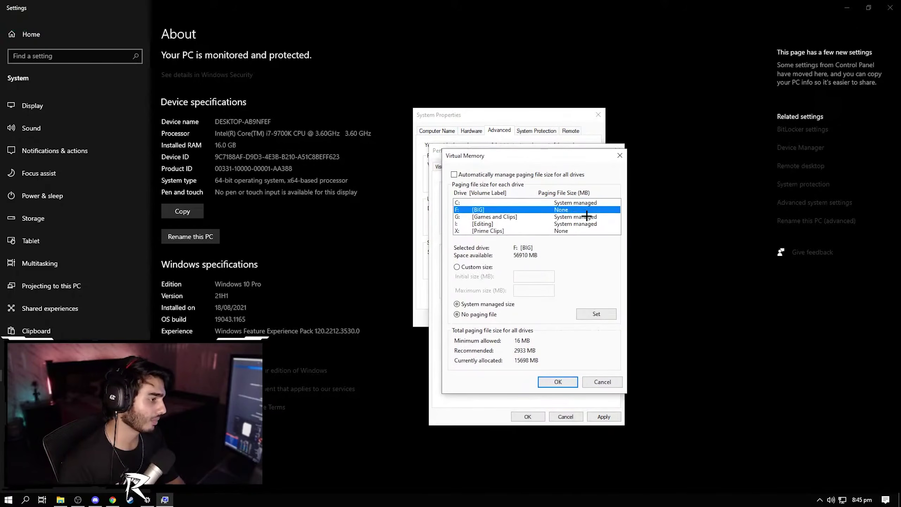
pyautogui.click(592, 216)
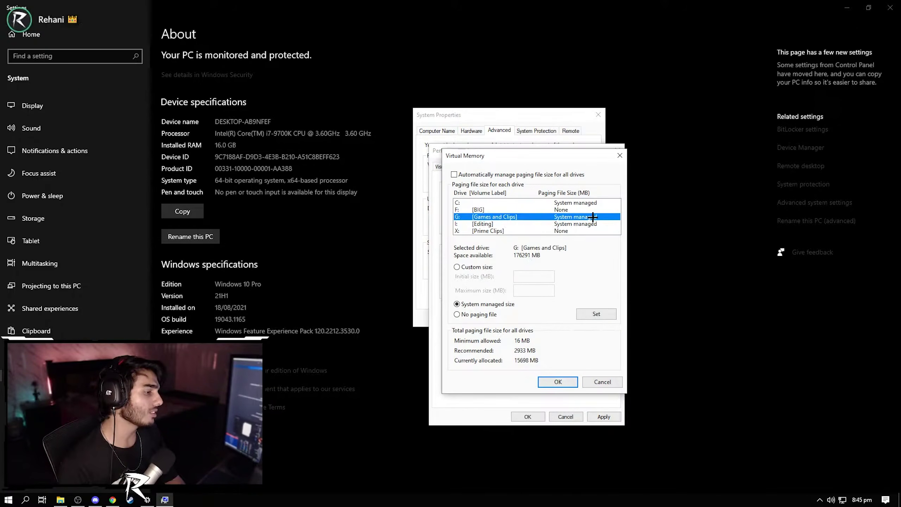
pyautogui.click(585, 210)
pyautogui.click(586, 202)
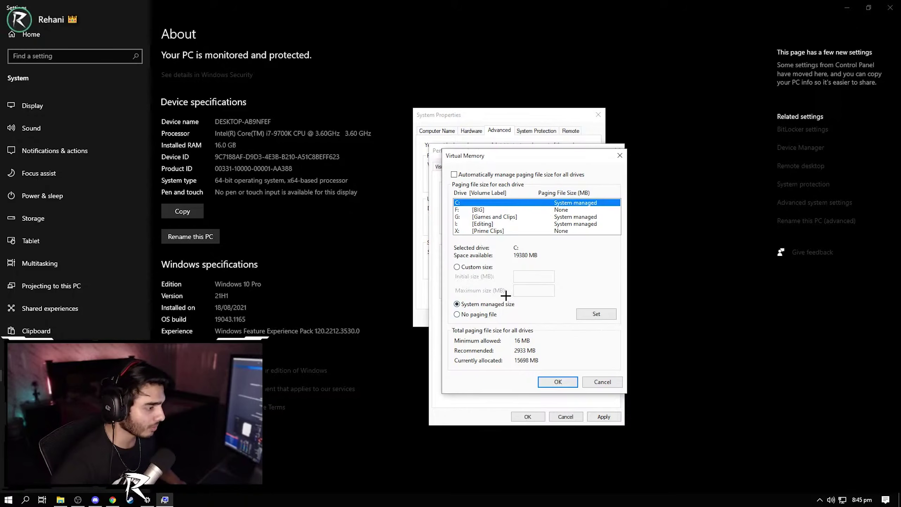
pyautogui.click(492, 217)
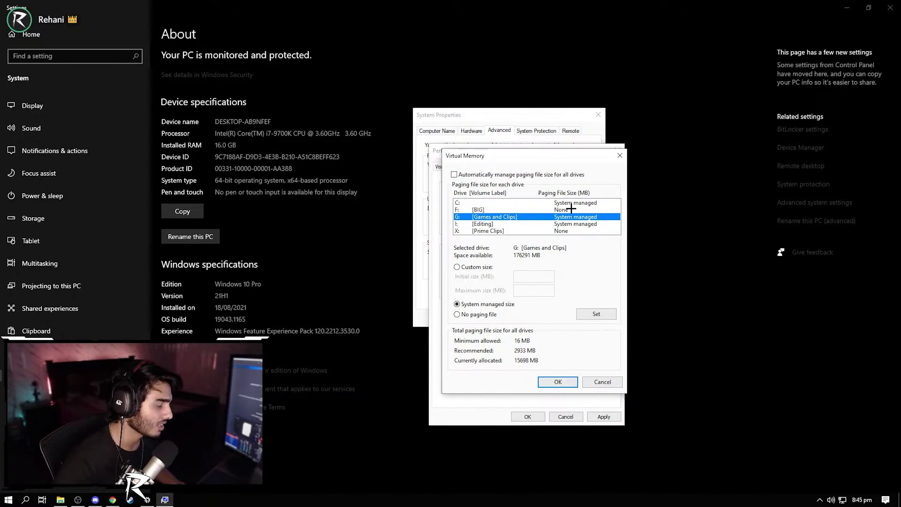
pyautogui.click(487, 223)
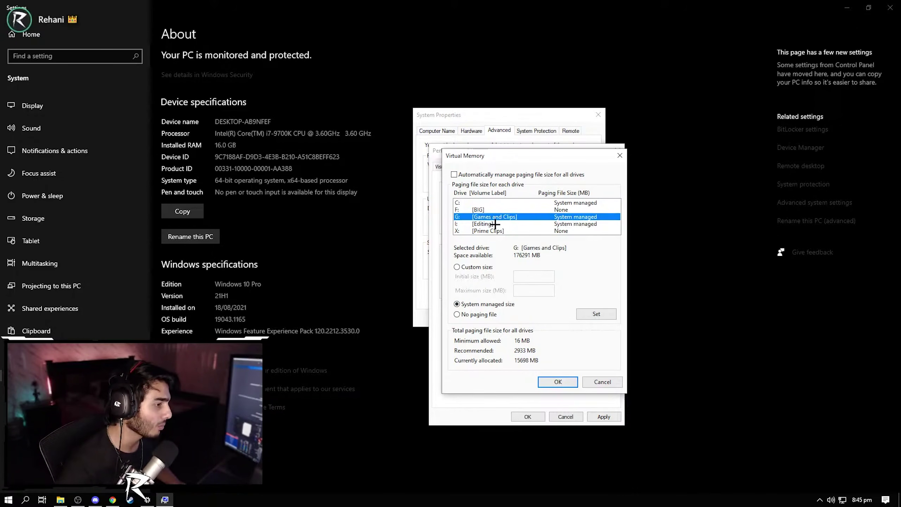
pyautogui.click(495, 217)
pyautogui.click(496, 223)
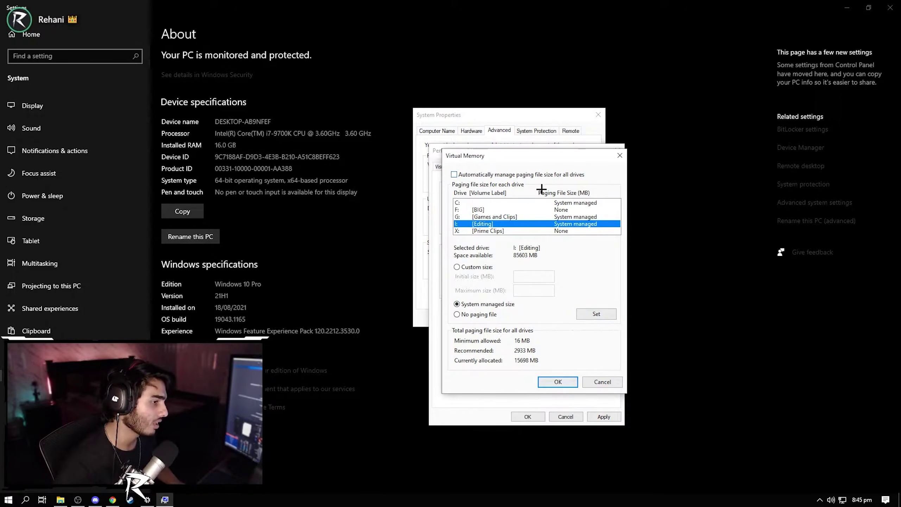
pyautogui.click(507, 203)
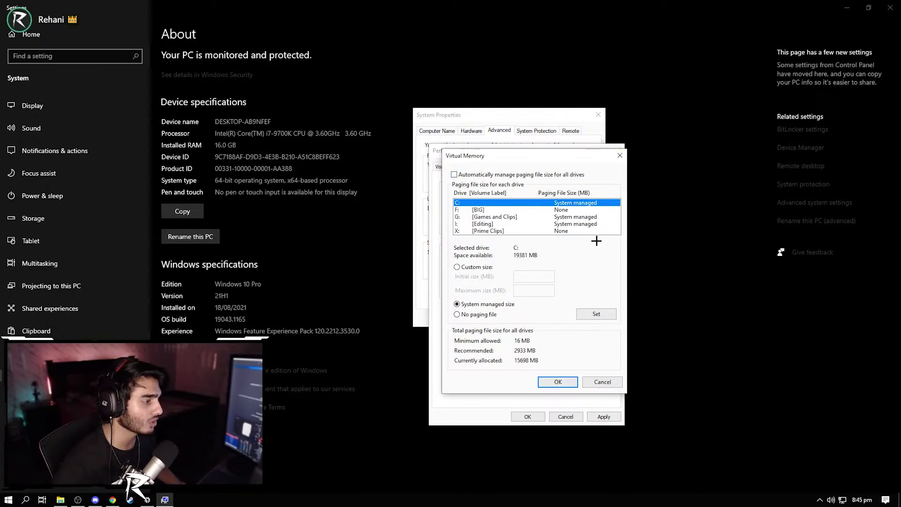
pyautogui.click(619, 156)
pyautogui.click(619, 150)
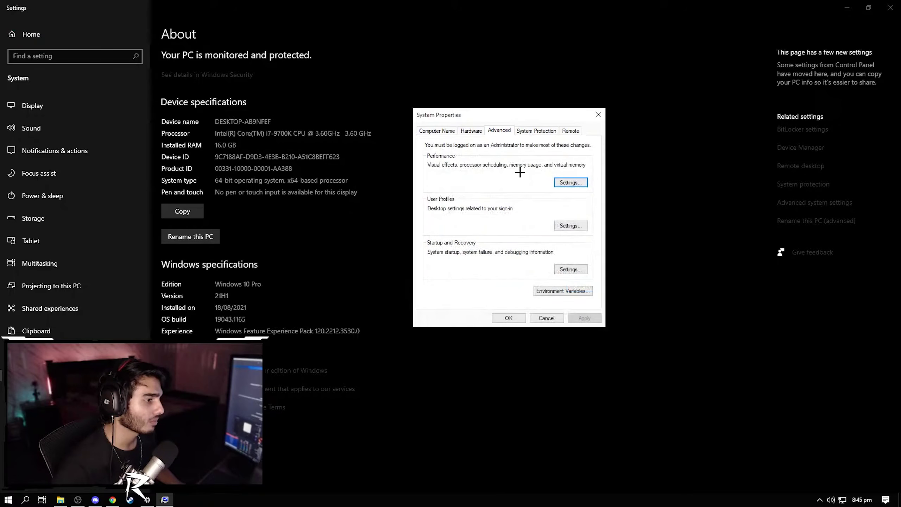
# Disallow Remote Assistance connections to this computer in System Properties and apply the change
pyautogui.click(531, 131)
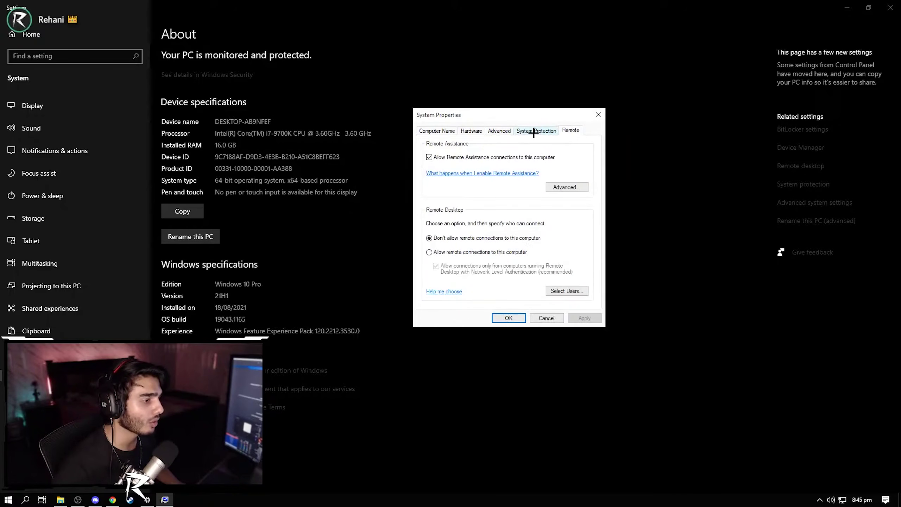
pyautogui.click(466, 156)
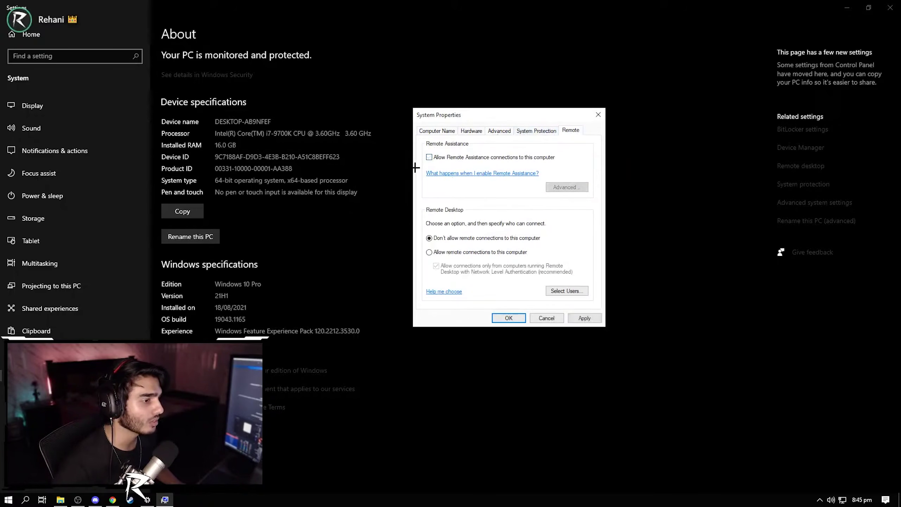
pyautogui.click(582, 319)
# Look over the system protection, advanced, hardware and computer name settings, and close System Properties
pyautogui.click(536, 131)
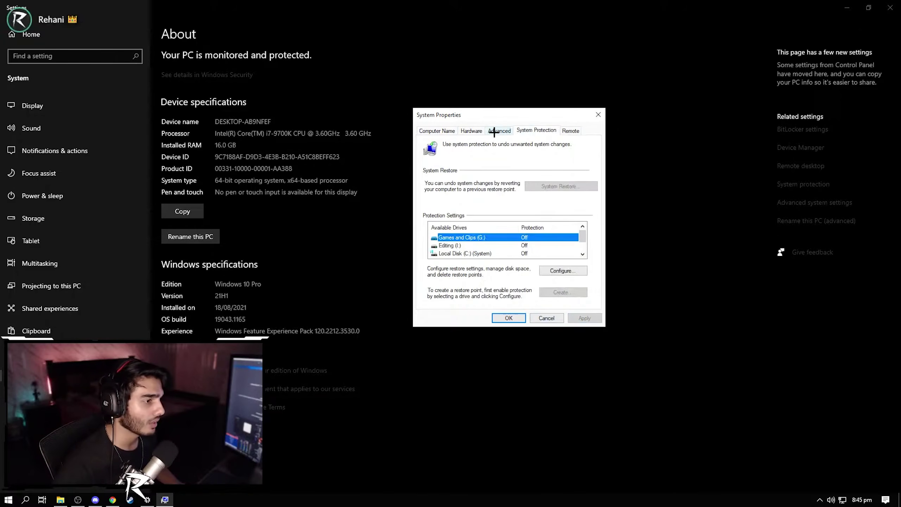
pyautogui.click(499, 130)
pyautogui.click(471, 130)
pyautogui.click(441, 130)
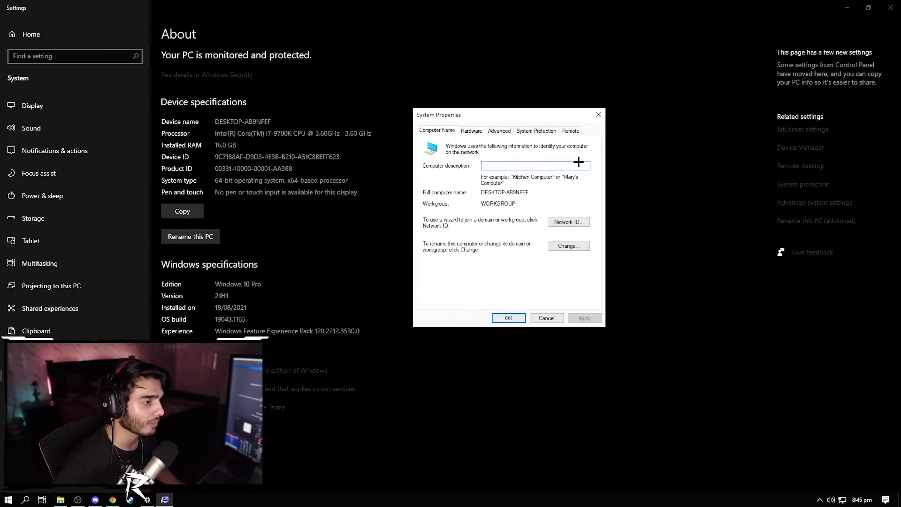
pyautogui.click(598, 115)
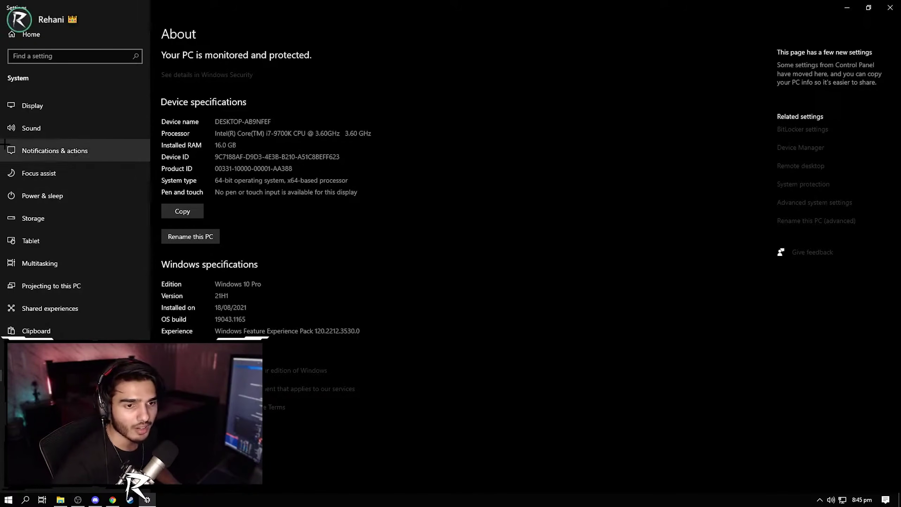
# Review the Update & Security pages, including Delivery Optimization, Troubleshoot, Backup, Find my device, For developers and Windows Update, and return to the Settings home
pyautogui.click(31, 35)
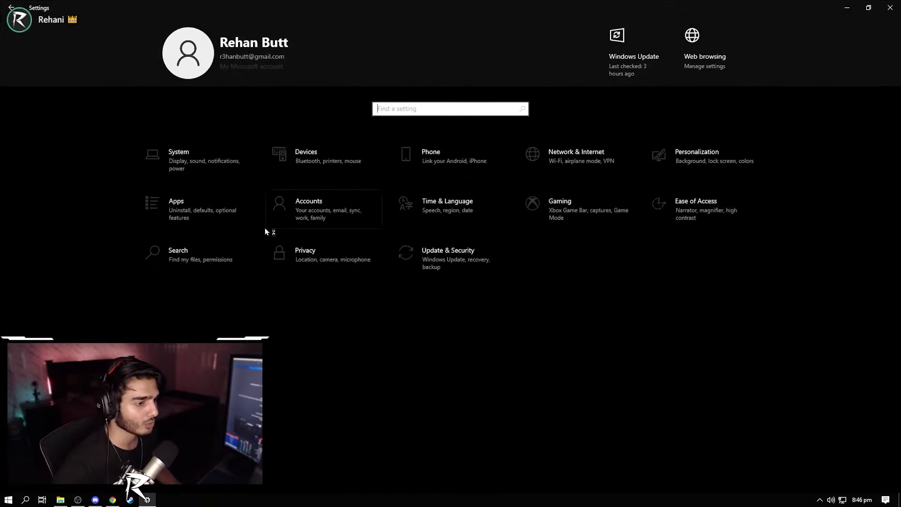
pyautogui.click(447, 254)
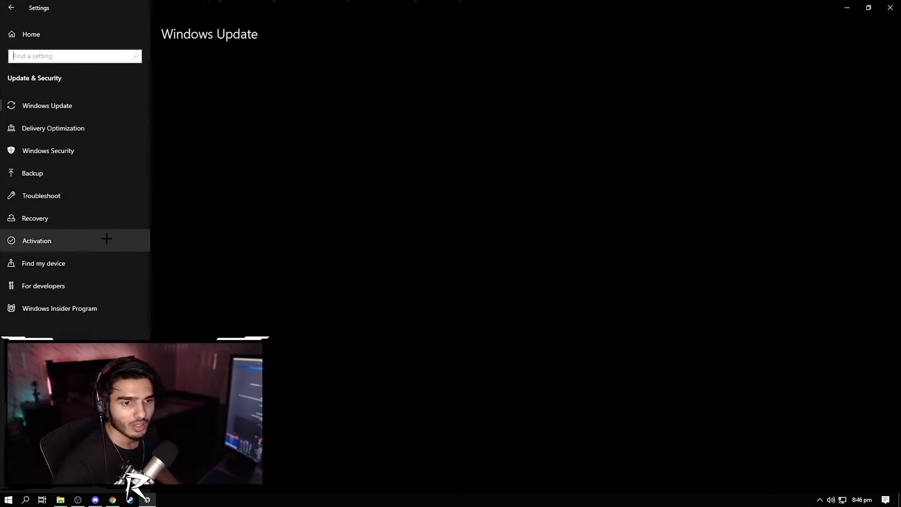
pyautogui.click(82, 123)
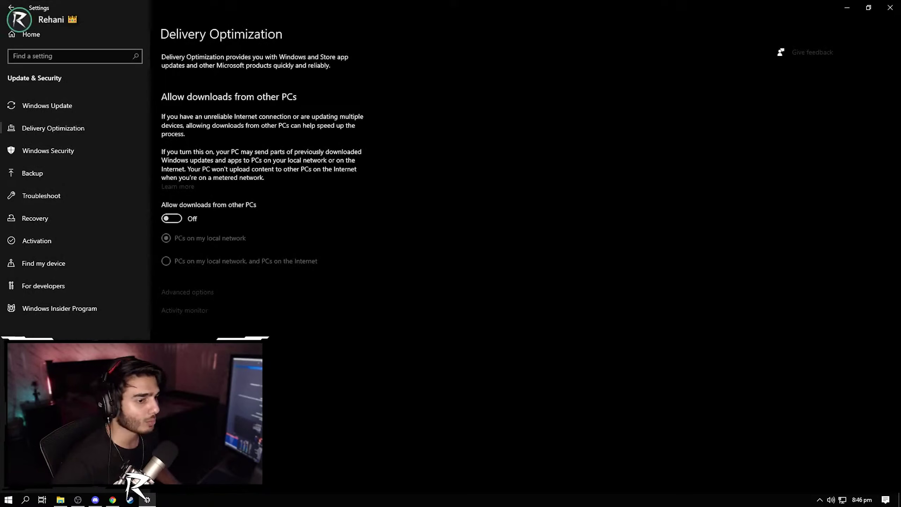
pyautogui.click(72, 195)
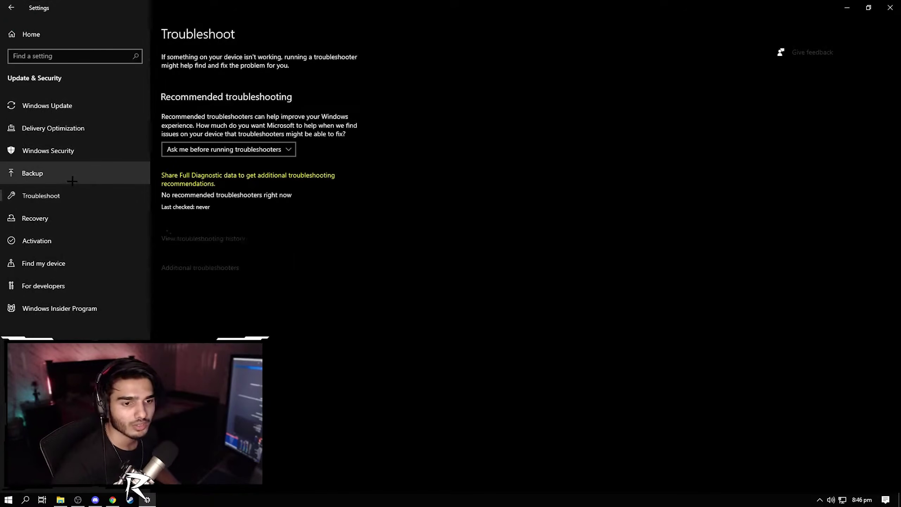
pyautogui.click(83, 165)
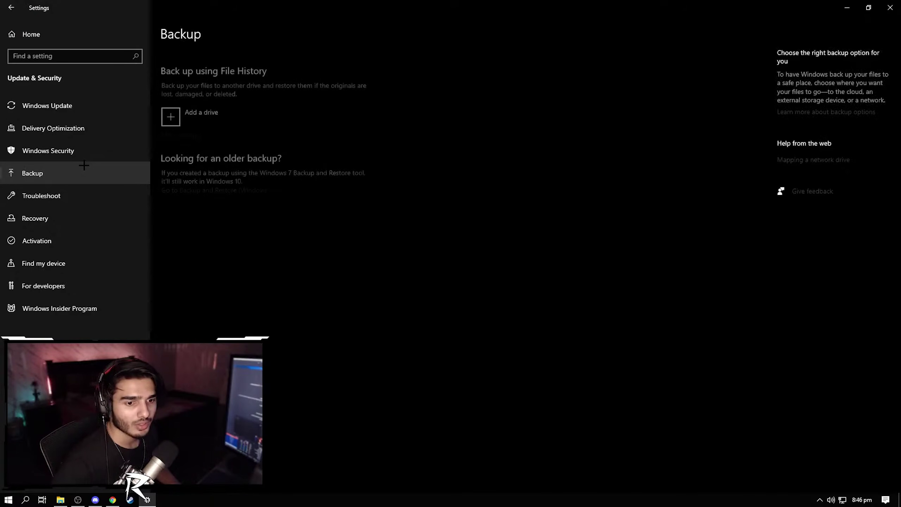
pyautogui.click(98, 240)
pyautogui.click(99, 262)
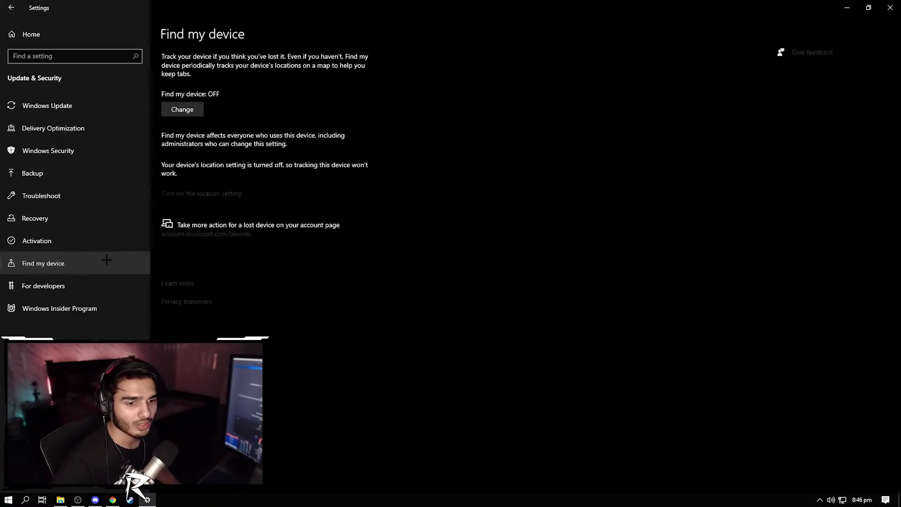
pyautogui.click(101, 285)
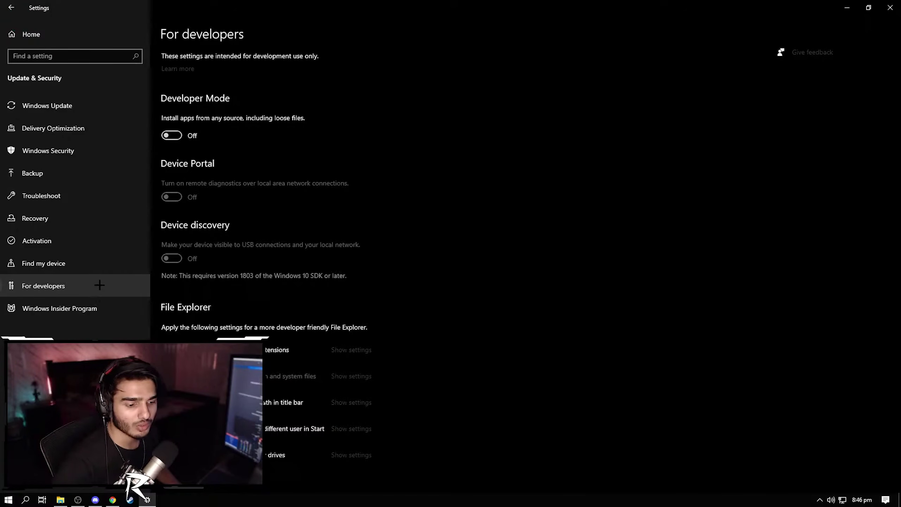
pyautogui.click(11, 7)
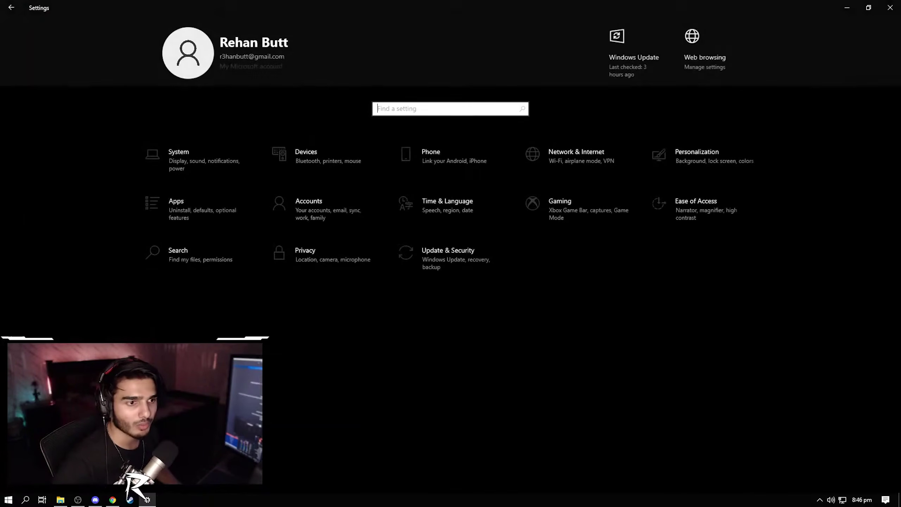
pyautogui.click(451, 252)
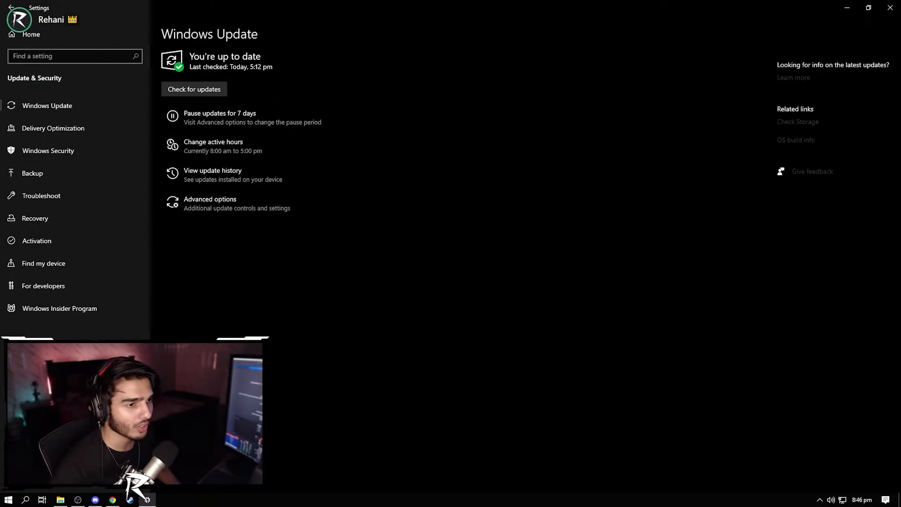
pyautogui.click(12, 7)
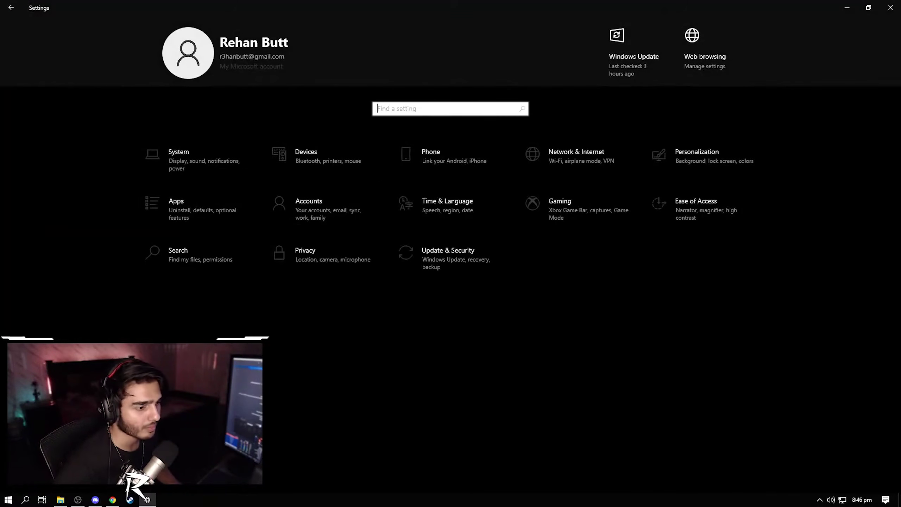
# Review the Privacy settings for General, Notifications, Voice activation, Microphone and File system access
pyautogui.click(323, 258)
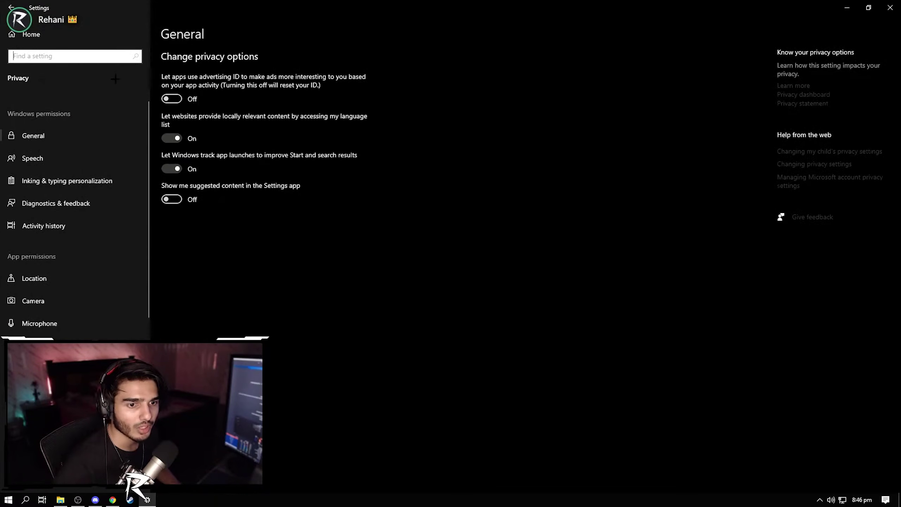
pyautogui.scroll(-5, 81, 153)
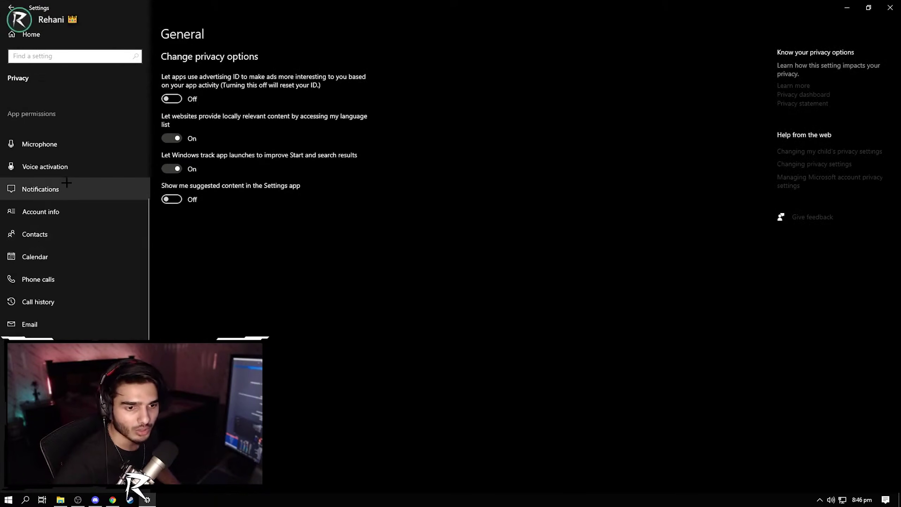
pyautogui.click(71, 188)
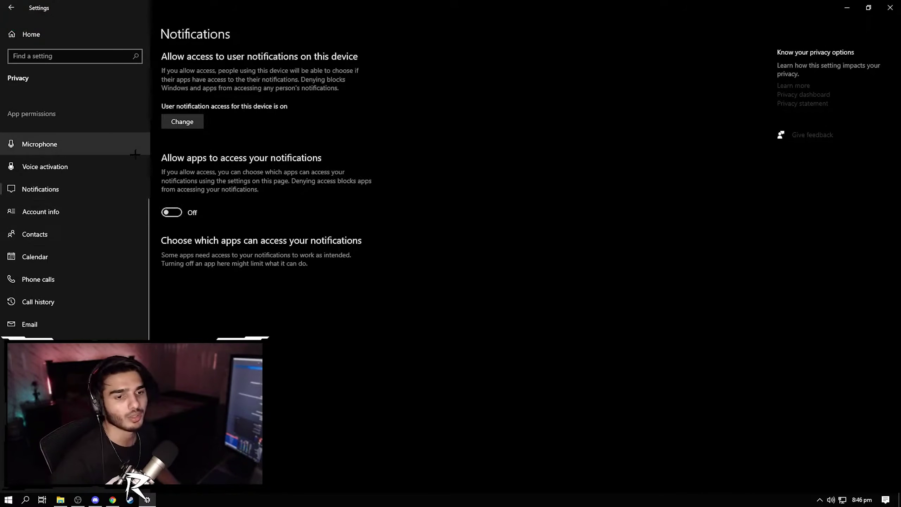
pyautogui.click(130, 168)
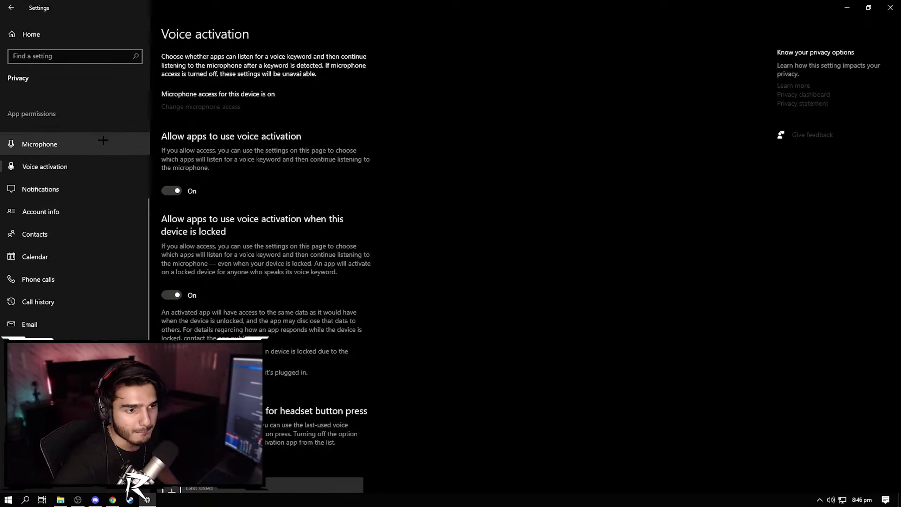
pyautogui.scroll(-5, 265, 249)
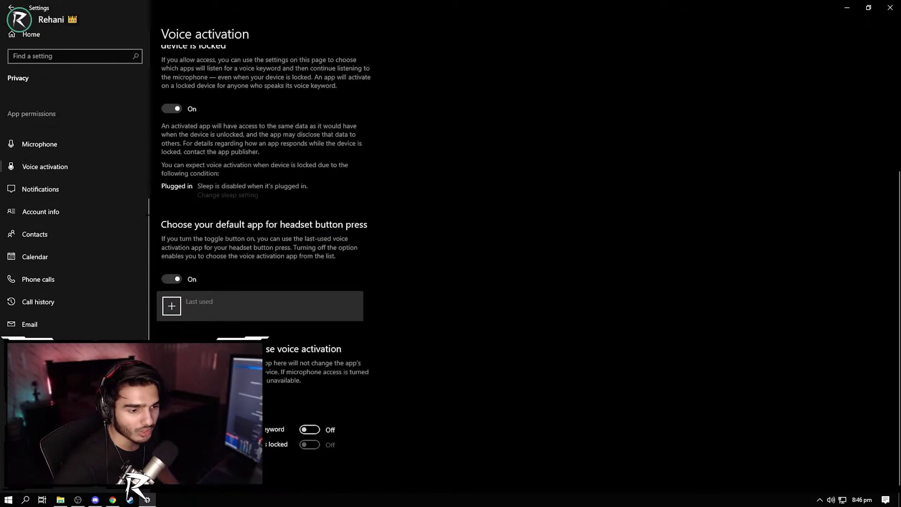
pyautogui.click(71, 144)
pyautogui.scroll(-3, 103, 189)
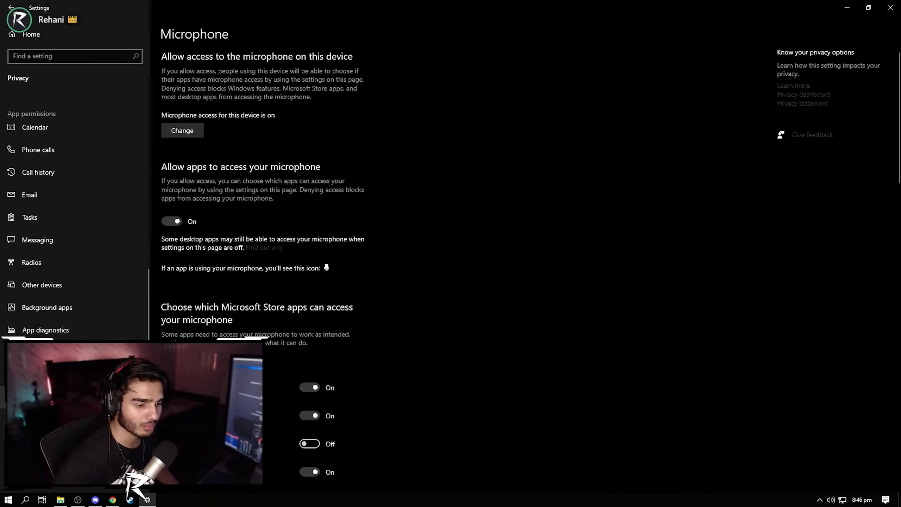
pyautogui.click(41, 442)
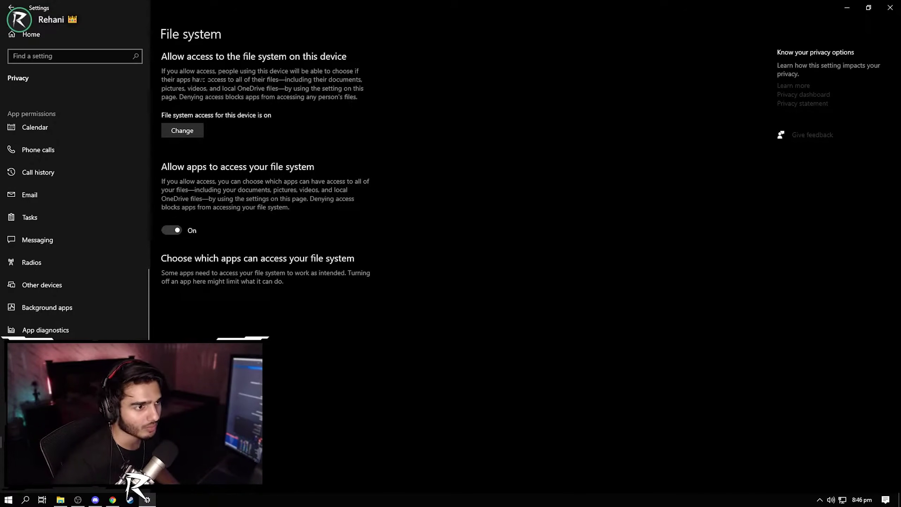
# Check the Background apps and App diagnostics privacy settings, and return to the Settings home
pyautogui.scroll(8, 66, 231)
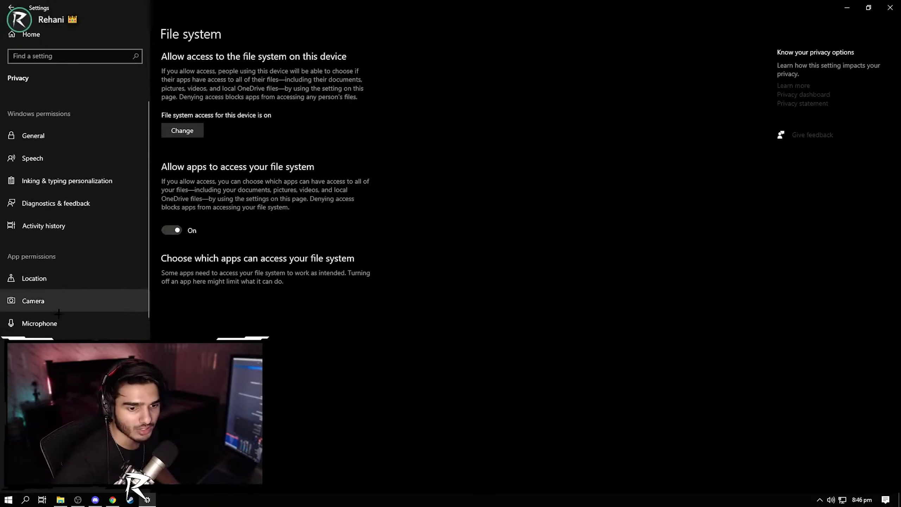
pyautogui.scroll(-3, 67, 231)
pyautogui.scroll(3, 67, 227)
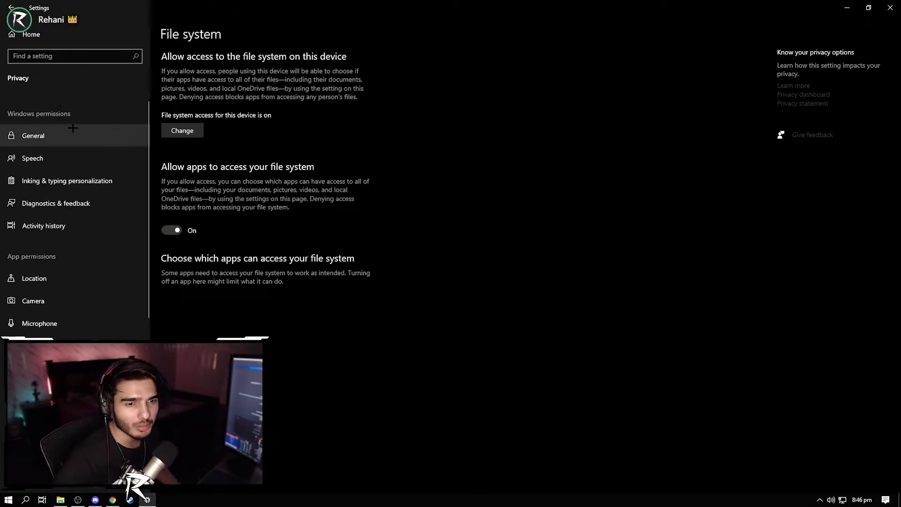
pyautogui.scroll(-5, 65, 328)
pyautogui.scroll(-2, 75, 227)
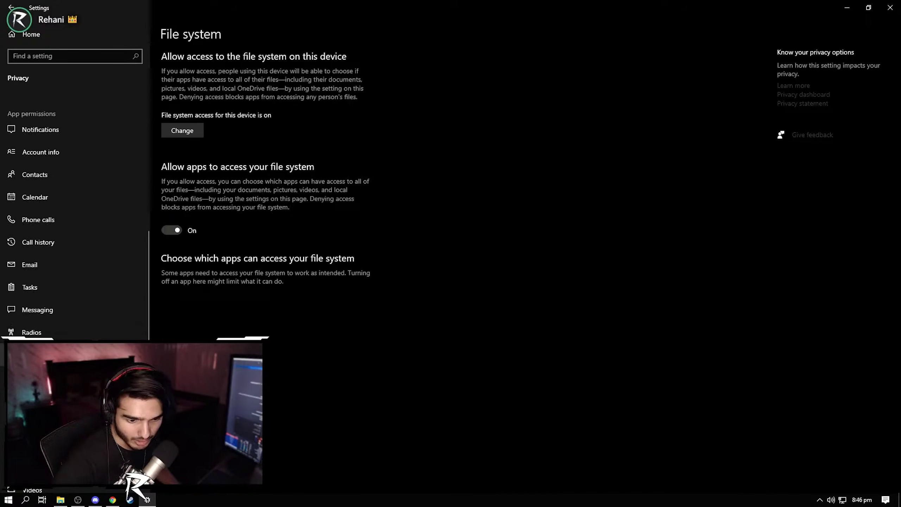
pyautogui.click(47, 377)
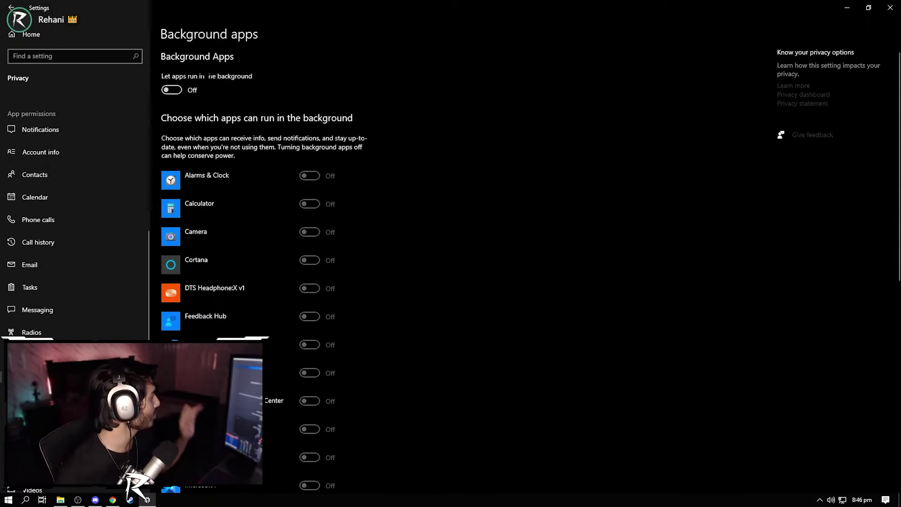
pyautogui.scroll(-2, 75, 330)
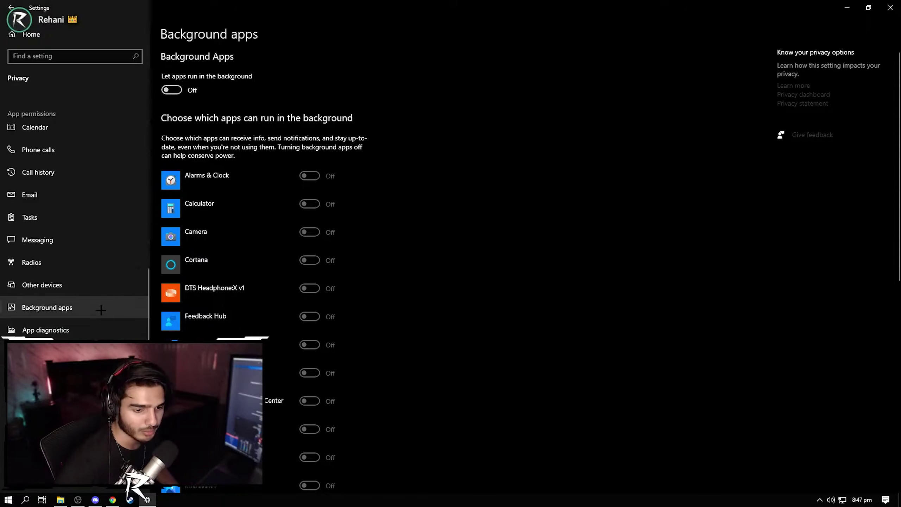
pyautogui.click(88, 330)
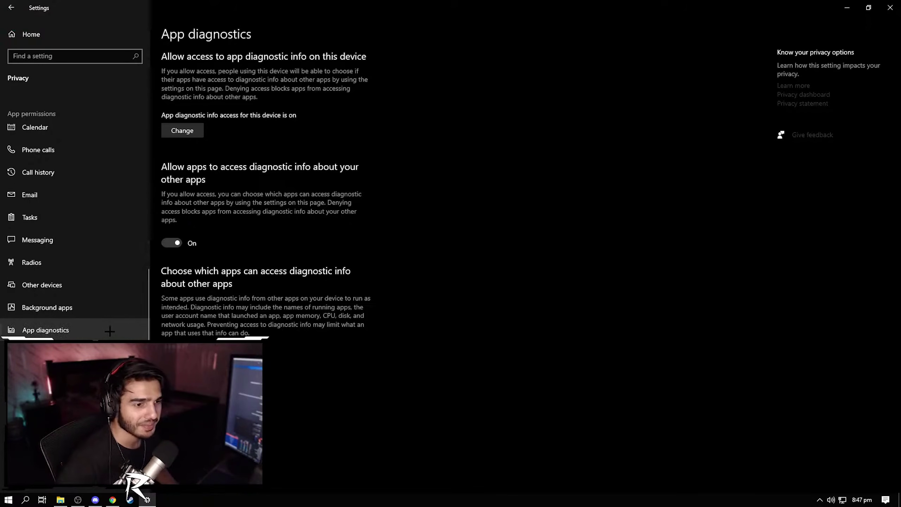
pyautogui.click(11, 7)
pyautogui.click(11, 7)
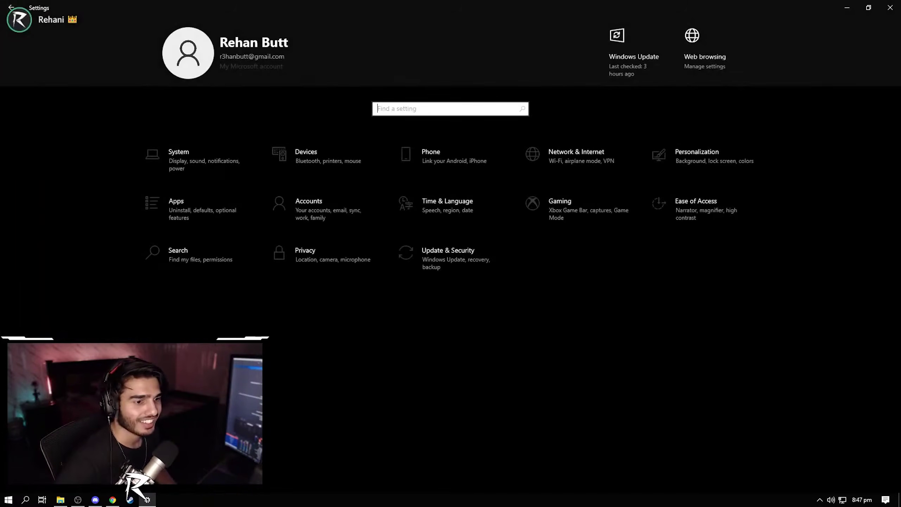
# Look over the Display and Sound settings, and open the app volume and device preferences
pyautogui.click(177, 161)
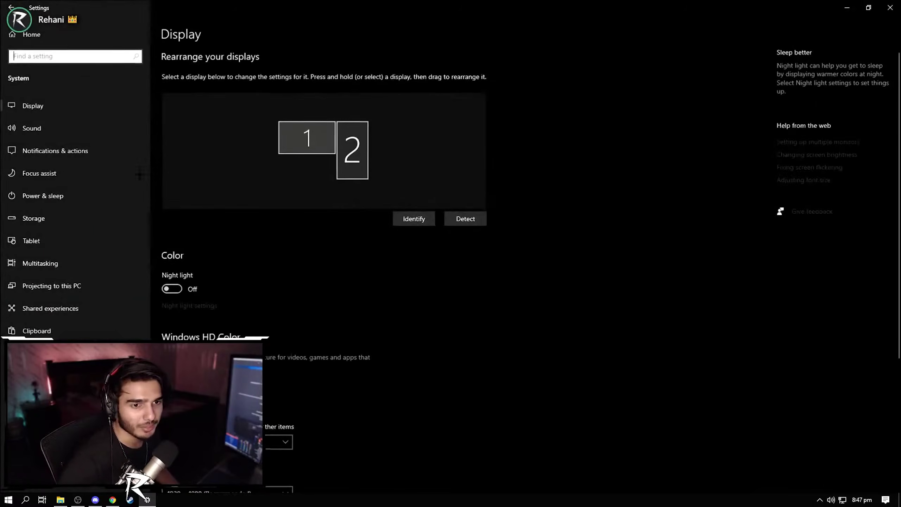
pyautogui.scroll(-5, 425, 249)
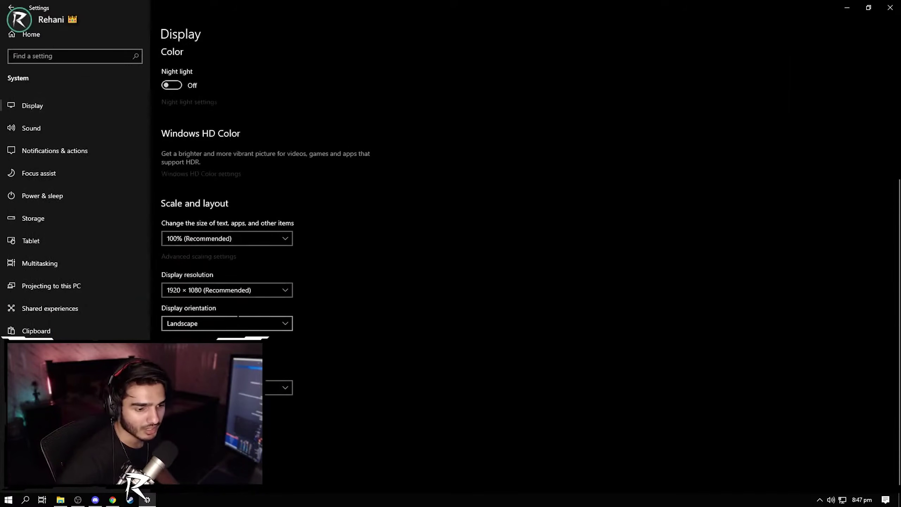
pyautogui.scroll(5, 425, 249)
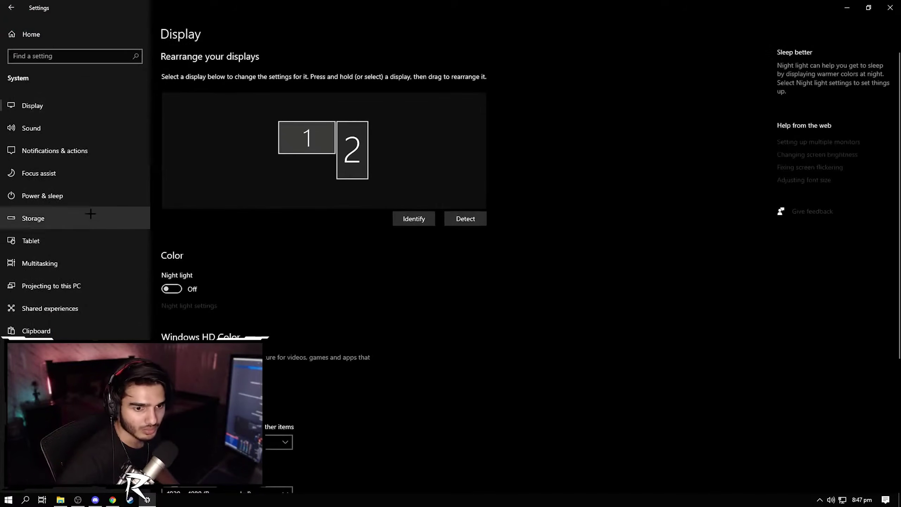
pyautogui.click(60, 129)
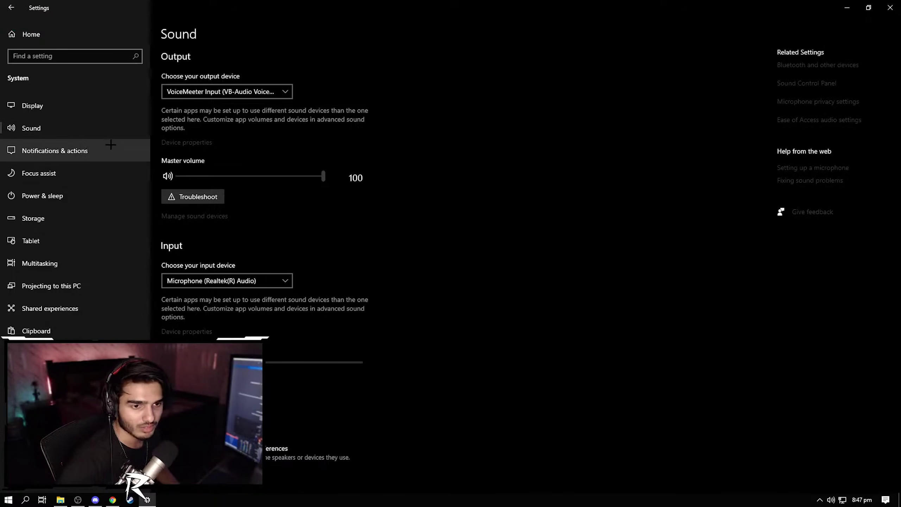
pyautogui.click(296, 457)
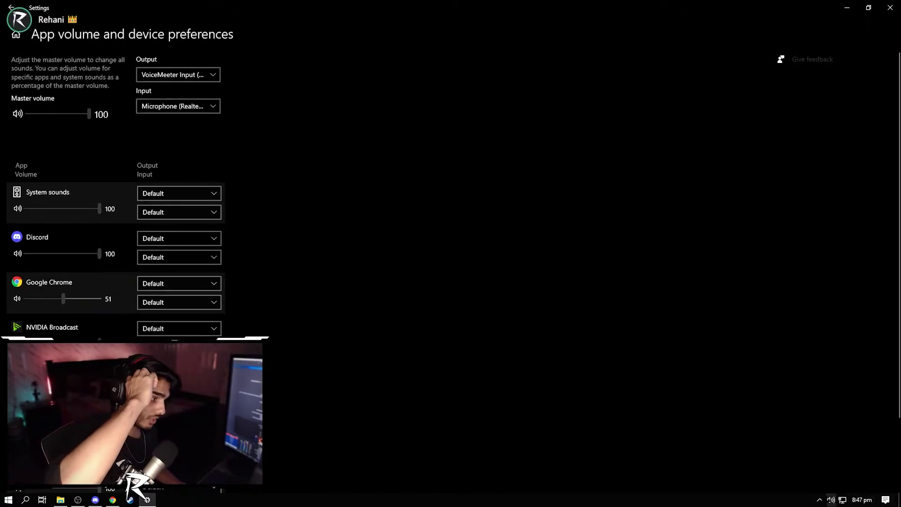
# Switch to VoiceMeeter Banana and move its window clear of the app volume output and input settings
pyautogui.click(819, 500)
pyautogui.click(828, 446)
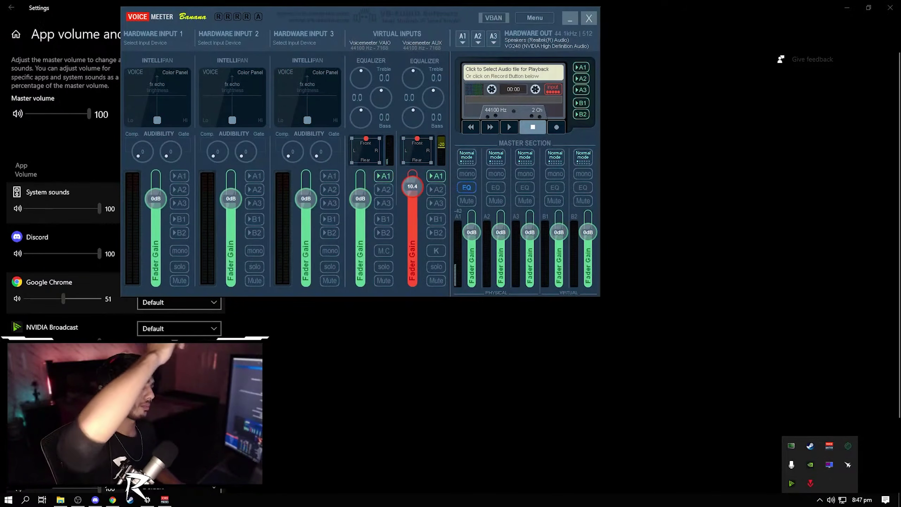
pyautogui.click(463, 195)
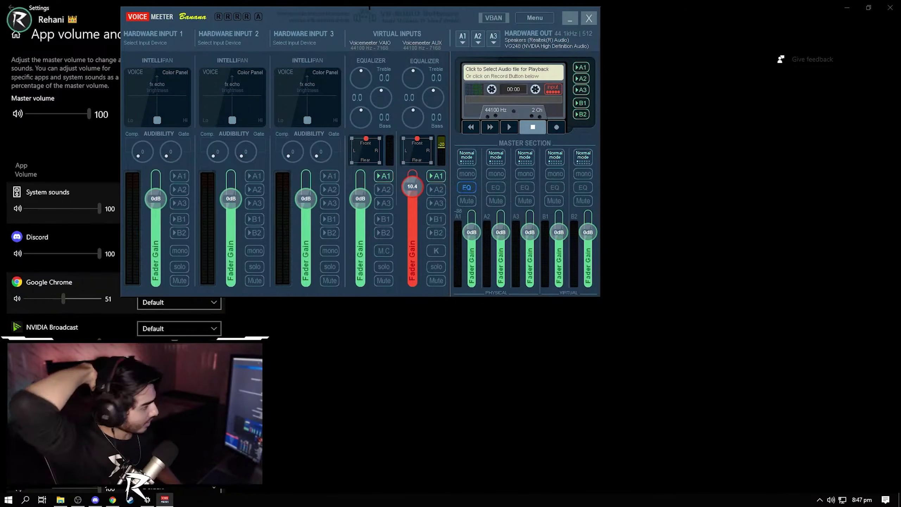
pyautogui.moveTo(392, 12); pyautogui.dragTo(467, 106)
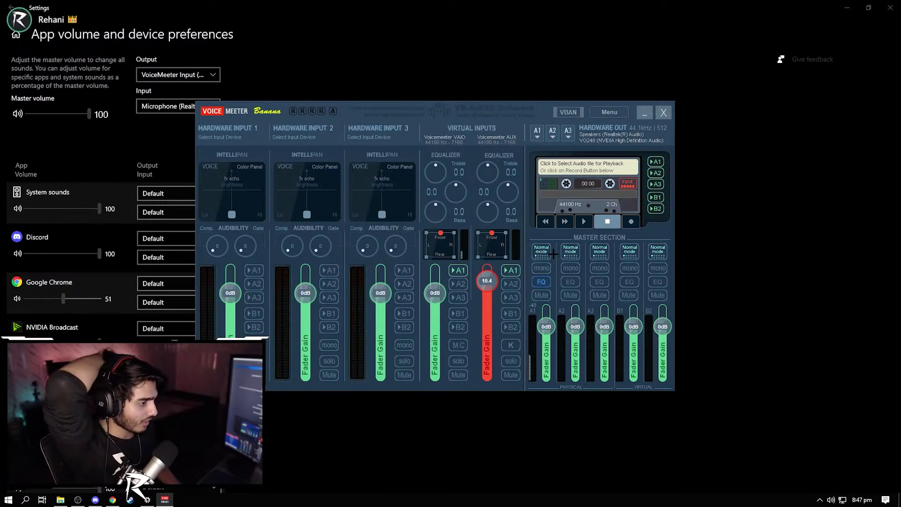
# Set the limiter of the Voicemeeter AUX virtual input to -20
pyautogui.rightClick(516, 245)
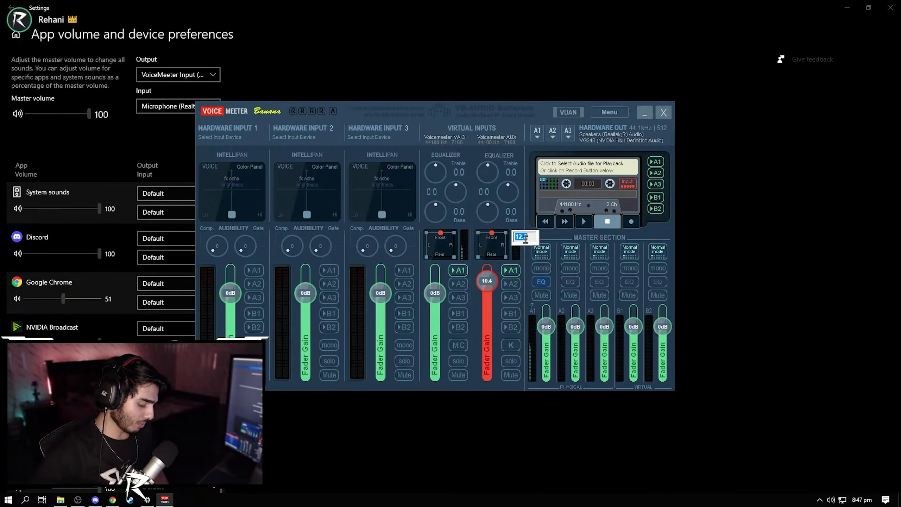
pyautogui.write('-20')
pyautogui.press('Return')
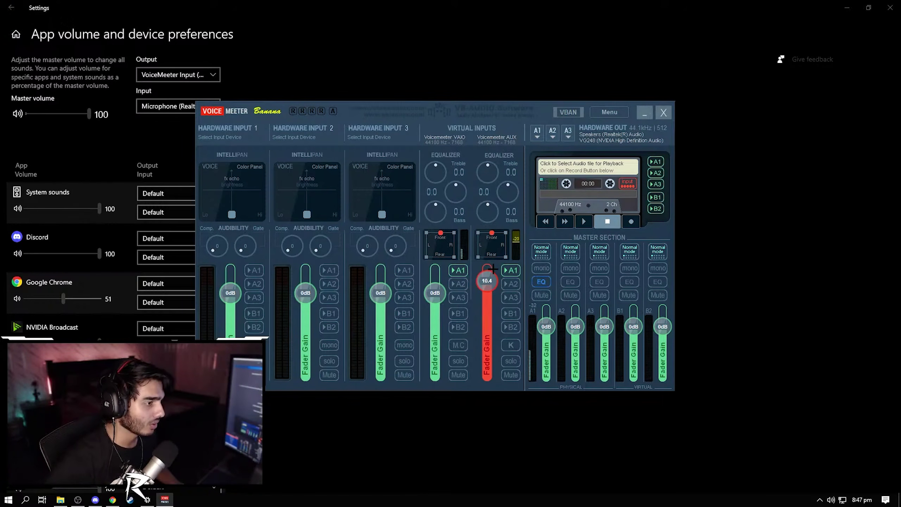
# Examine the equalizer of bus A1 and the devices available for hardware output A1, and close the equalizer
pyautogui.rightClick(541, 282)
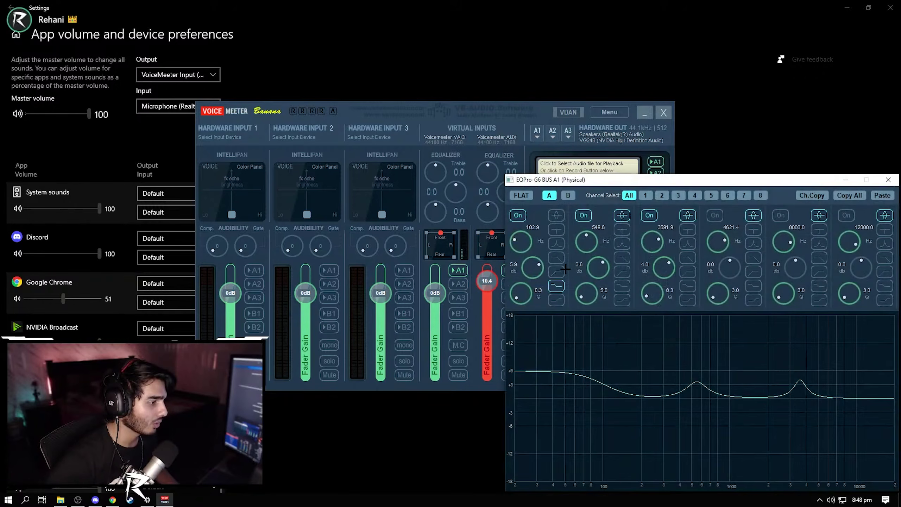
pyautogui.moveTo(635, 179); pyautogui.dragTo(247, 108)
pyautogui.click(501, 108)
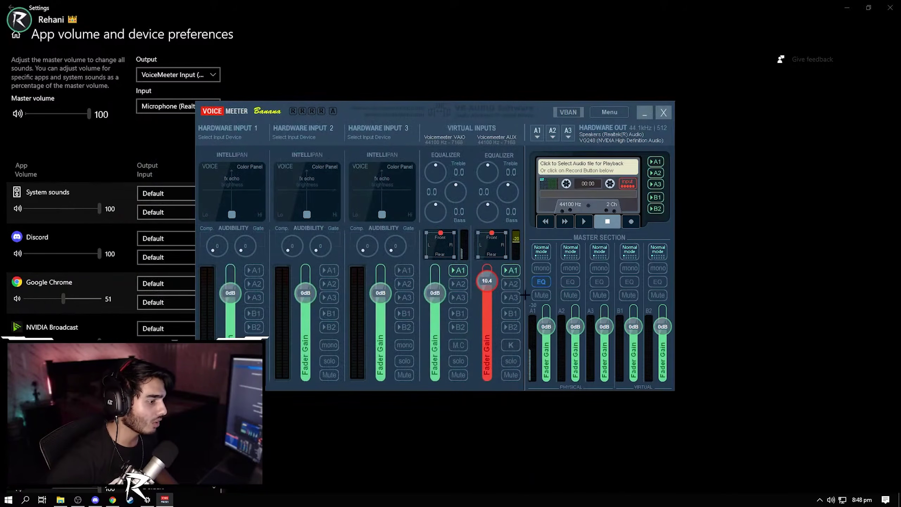
pyautogui.rightClick(540, 282)
pyautogui.moveTo(605, 177); pyautogui.dragTo(76, 49)
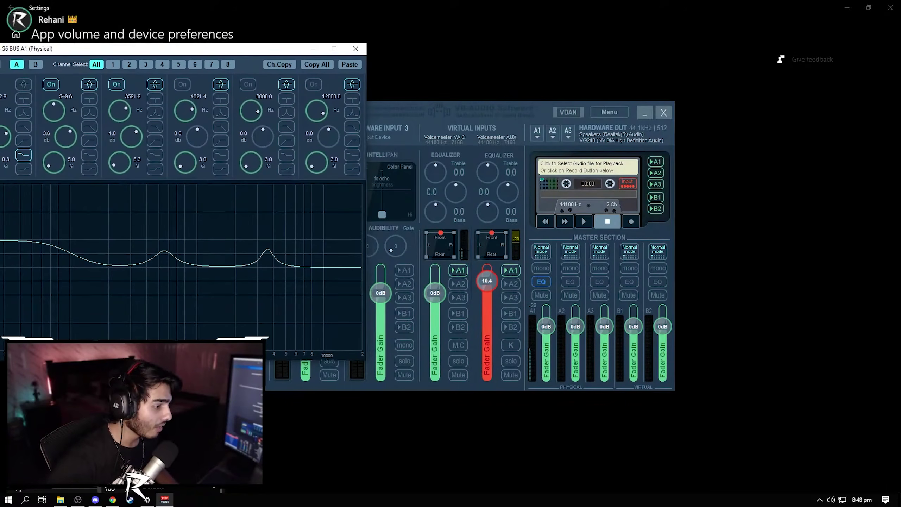
pyautogui.click(538, 130)
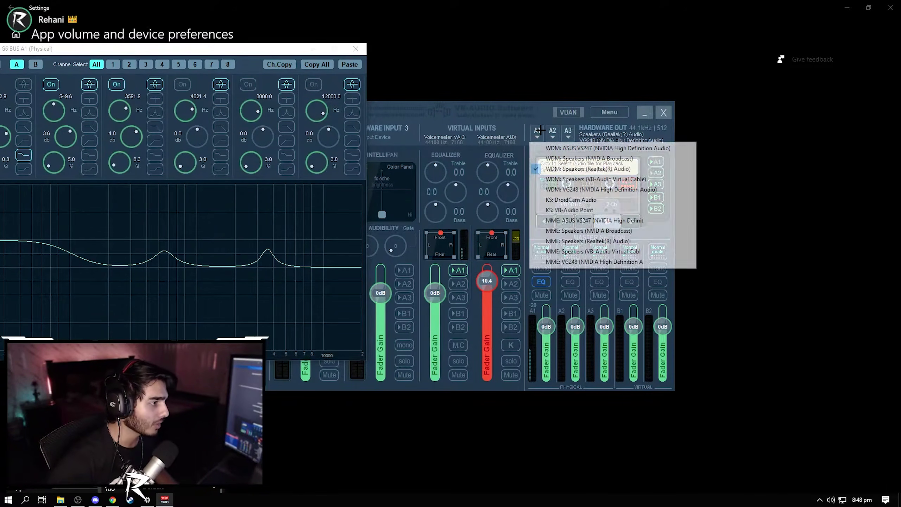
pyautogui.click(529, 108)
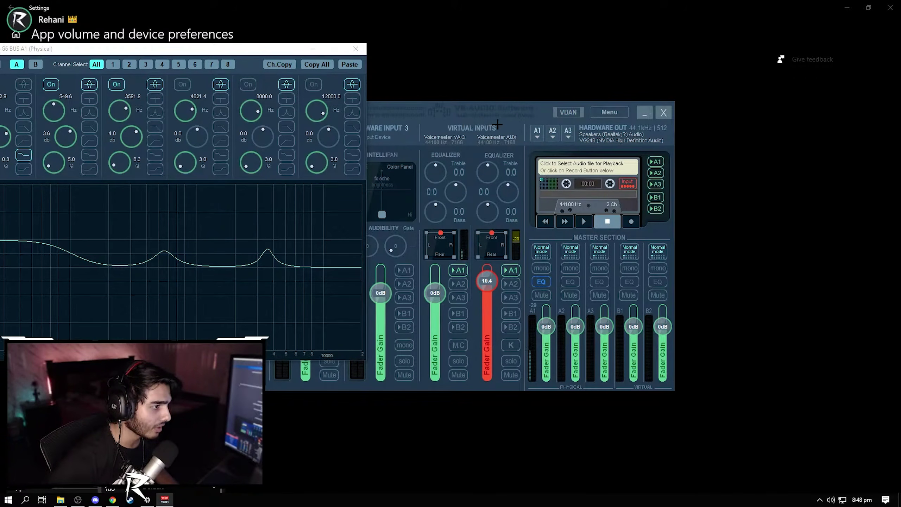
pyautogui.click(357, 50)
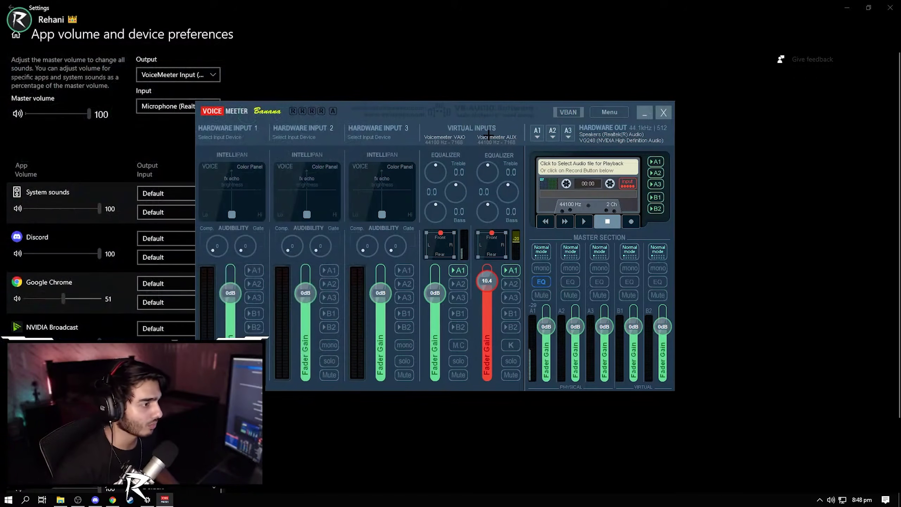
# Label the Voicemeeter AUX virtual input "pubg" and the Voicemeeter VAIO virtual input "dESKTOP"
pyautogui.rightClick(493, 135)
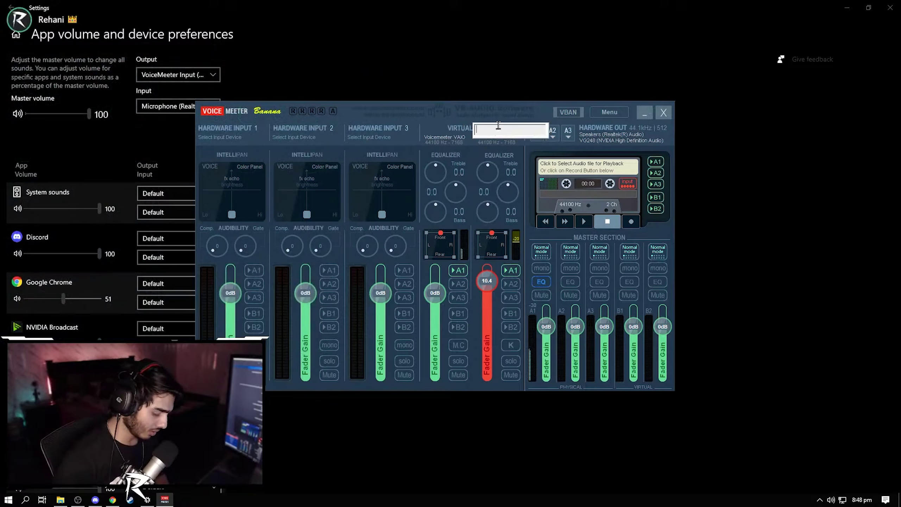
pyautogui.press('Return')
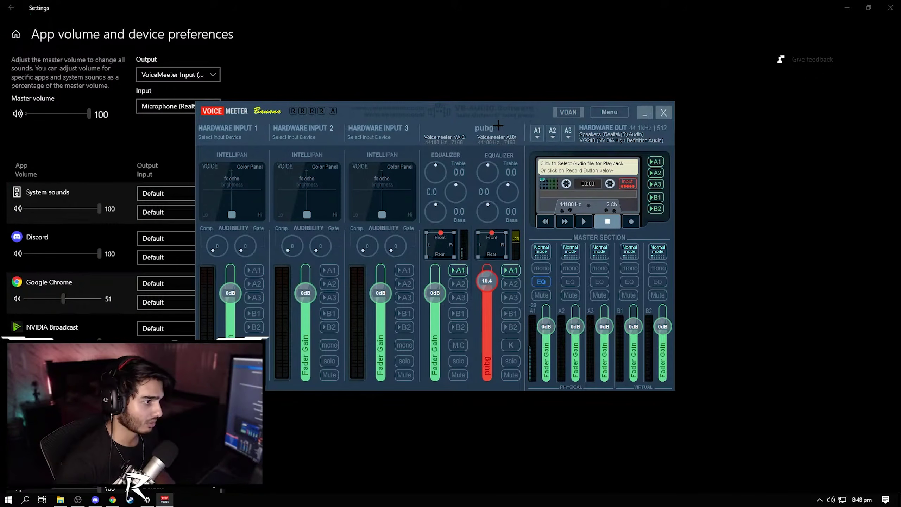
pyautogui.rightClick(443, 135)
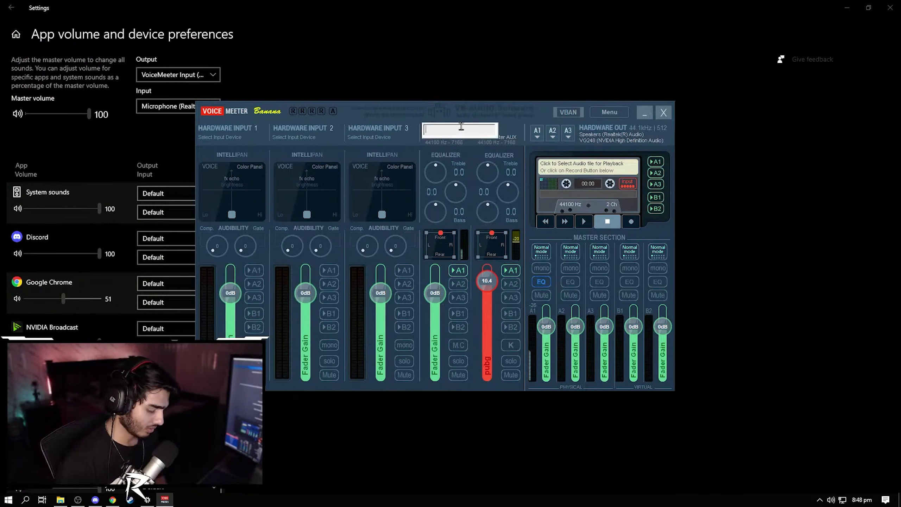
pyautogui.write('dESKTOP')
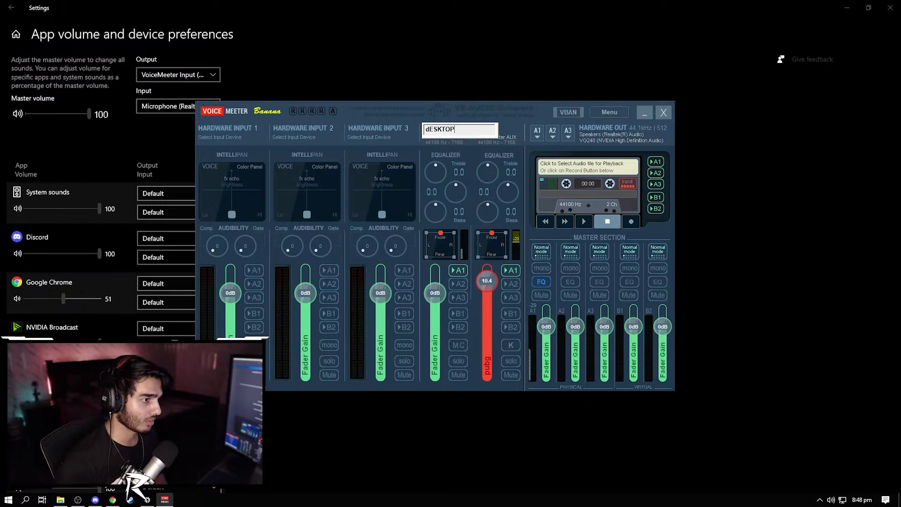
pyautogui.press('Return')
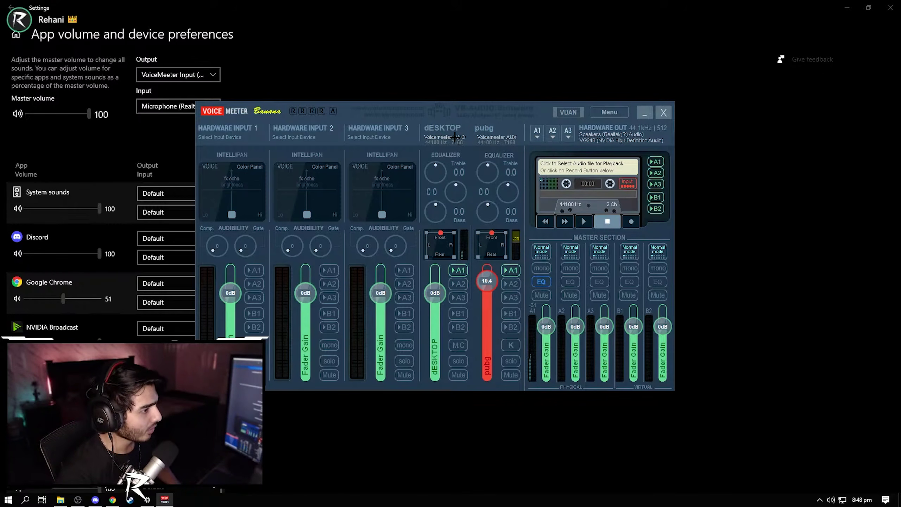
# Open the Sound control panel's playback devices and compare the VoiceMeeter entries with the virtual inputs in VoiceMeeter Banana
pyautogui.click(830, 500)
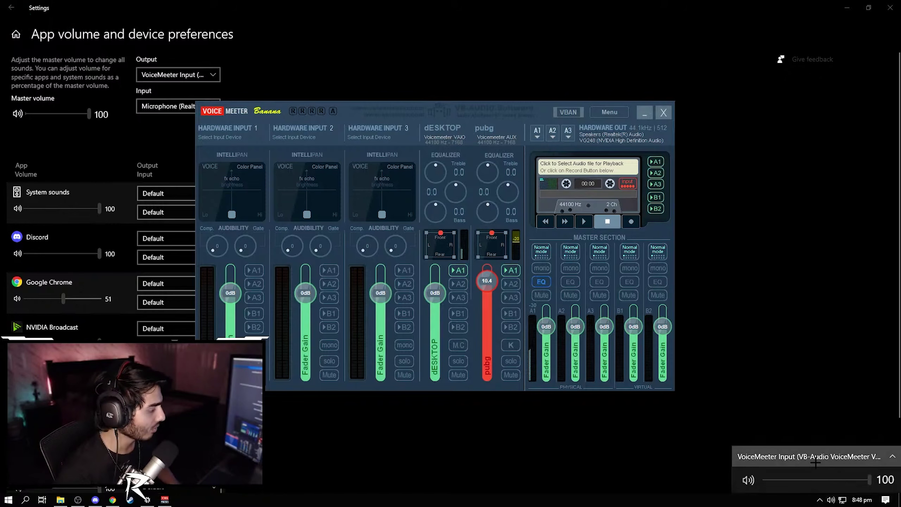
pyautogui.rightClick(830, 499)
pyautogui.click(815, 428)
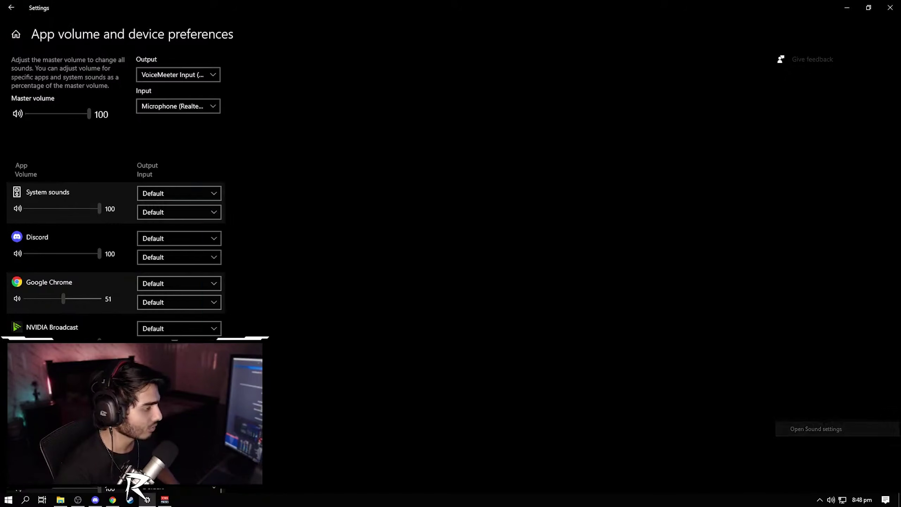
pyautogui.click(792, 85)
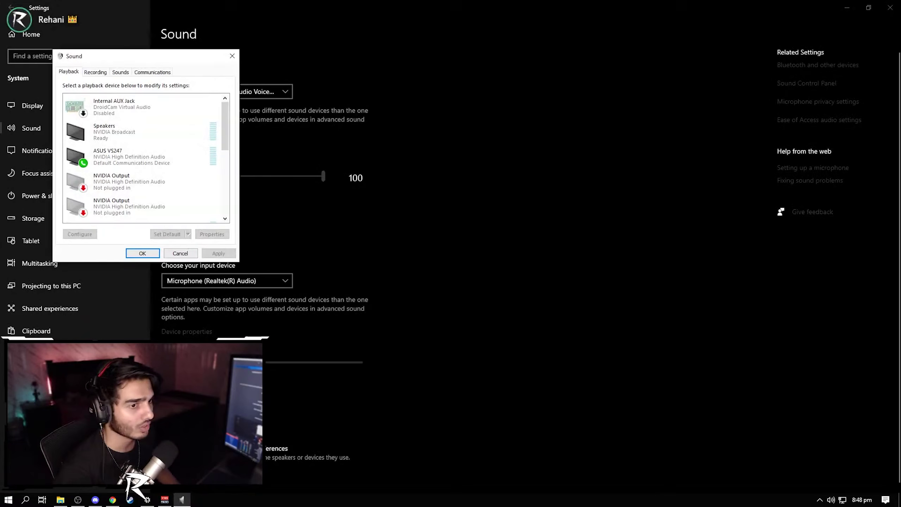
pyautogui.moveTo(154, 54); pyautogui.dragTo(437, 42)
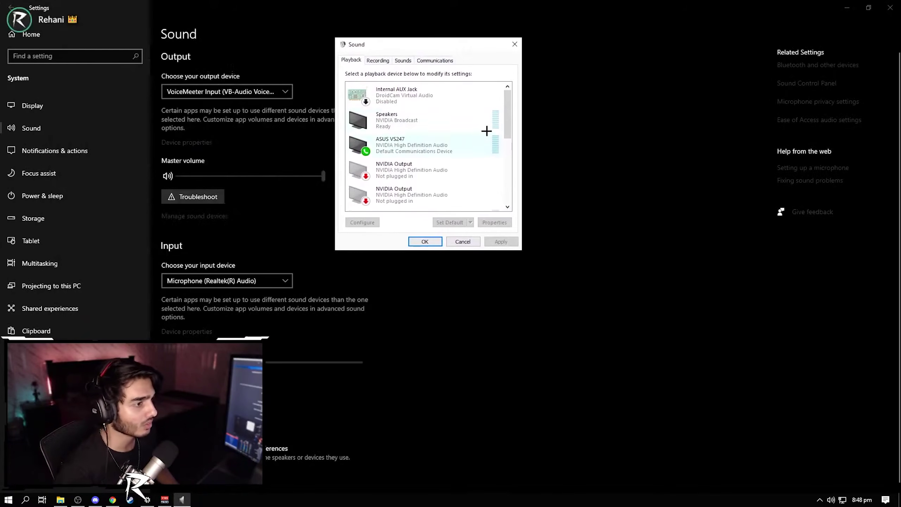
pyautogui.moveTo(508, 103); pyautogui.dragTo(507, 170)
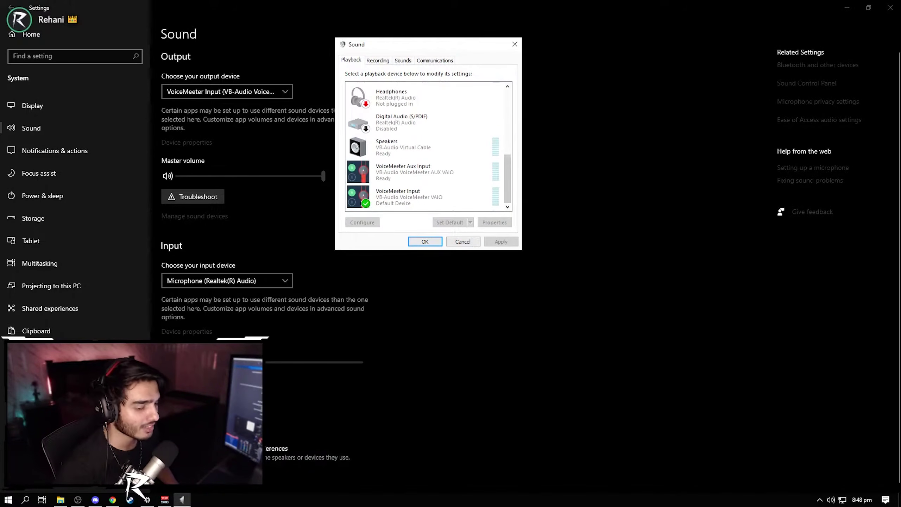
pyautogui.click(165, 500)
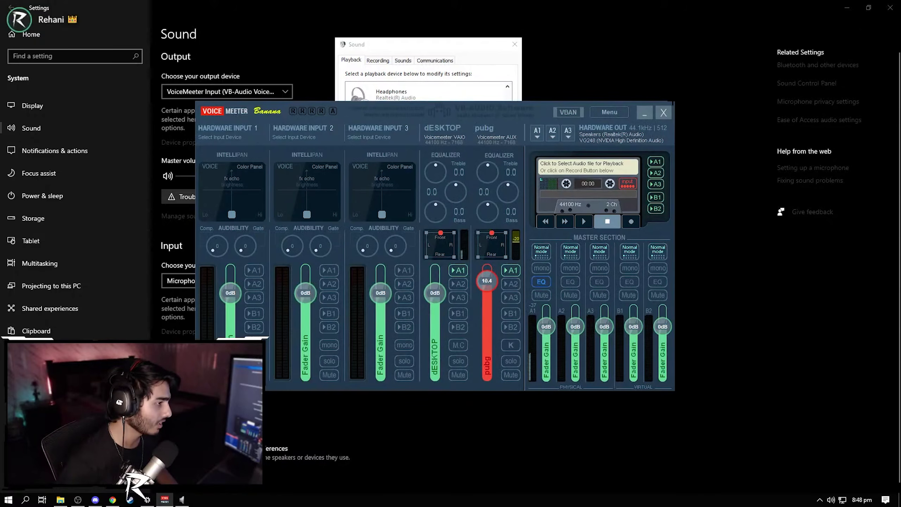
pyautogui.click(644, 112)
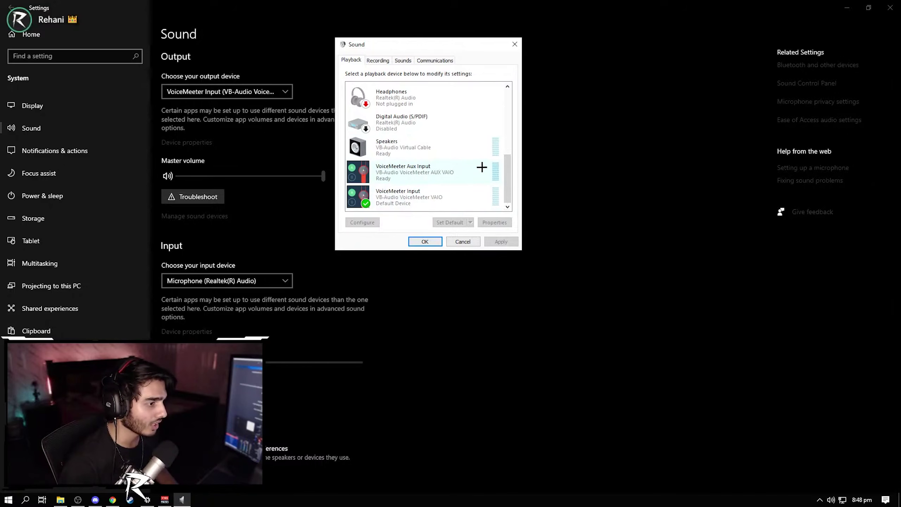
# Check the default device options of the VoiceMeeter Input playback device and close the Sound dialog
pyautogui.rightClick(426, 193)
pyautogui.rightClick(392, 197)
pyautogui.rightClick(393, 198)
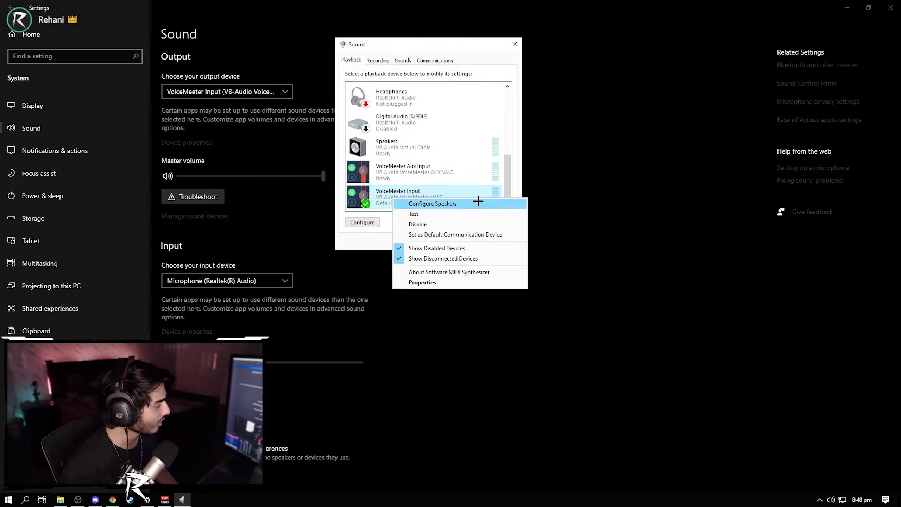
pyautogui.click(392, 193)
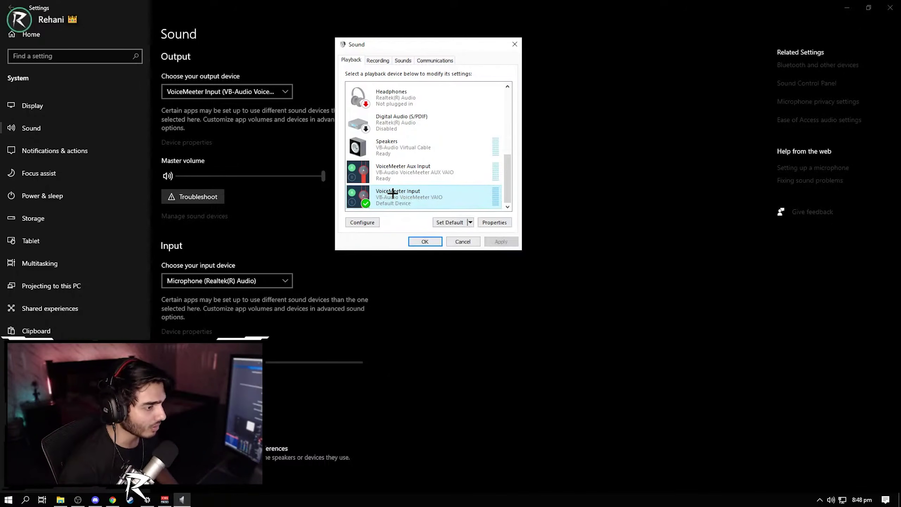
pyautogui.rightClick(392, 193)
pyautogui.click(461, 224)
pyautogui.click(515, 44)
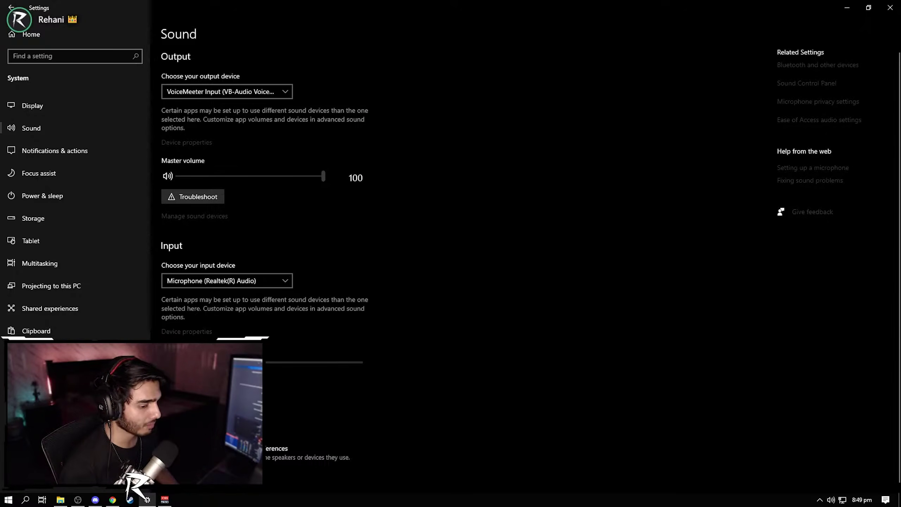
# Examine the output devices that can be assigned to OBS in the app volume and device preferences
pyautogui.click(311, 461)
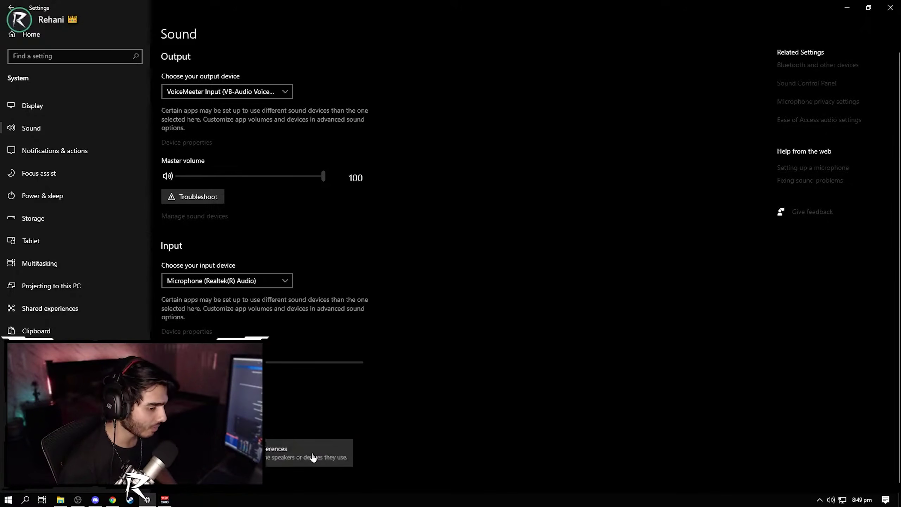
pyautogui.scroll(-2, 311, 462)
pyautogui.scroll(-1, 179, 227)
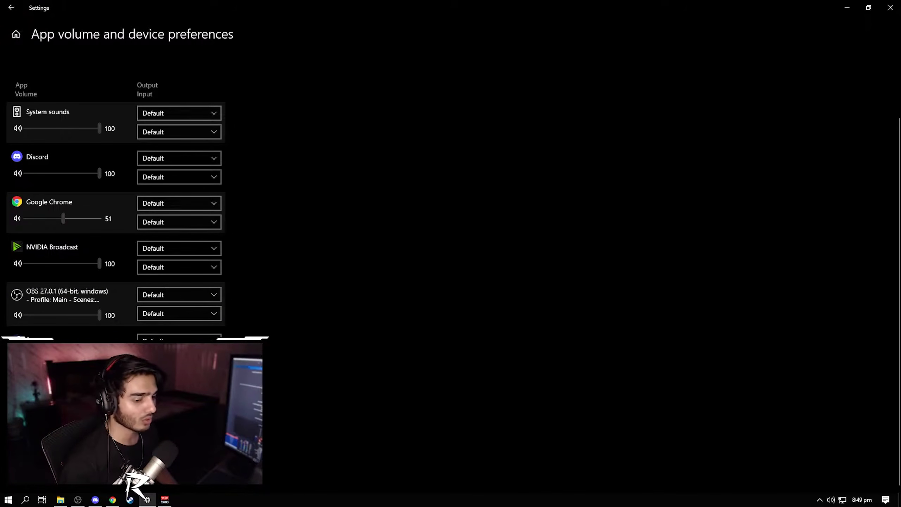
pyautogui.click(165, 499)
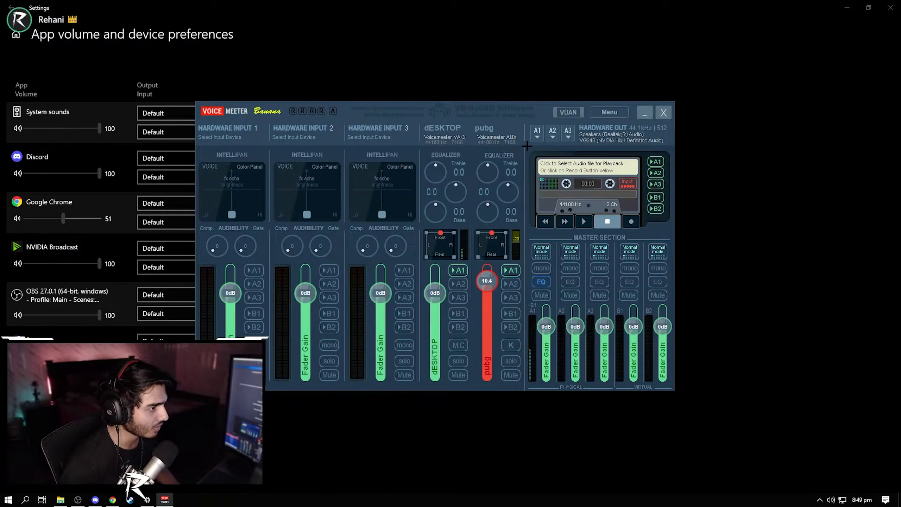
pyautogui.hotkey('alt', 'Tab')
pyautogui.click(212, 295)
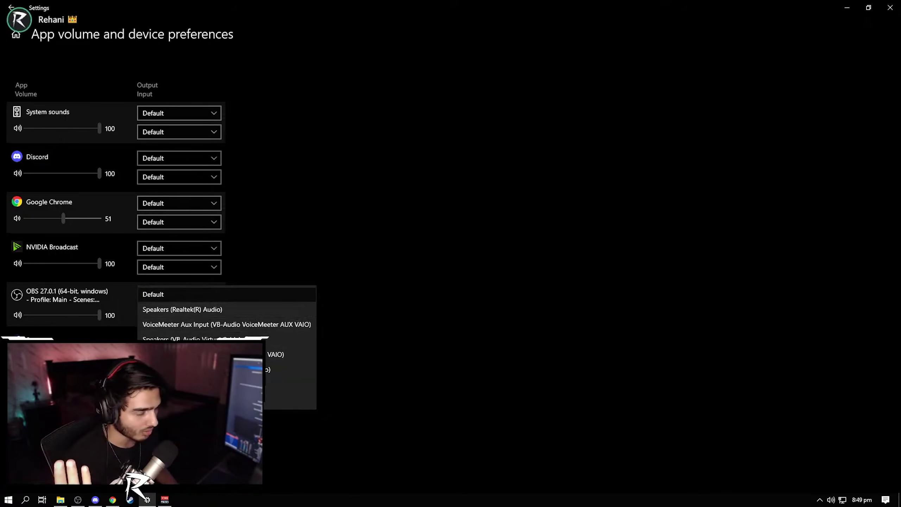
pyautogui.press('Escape')
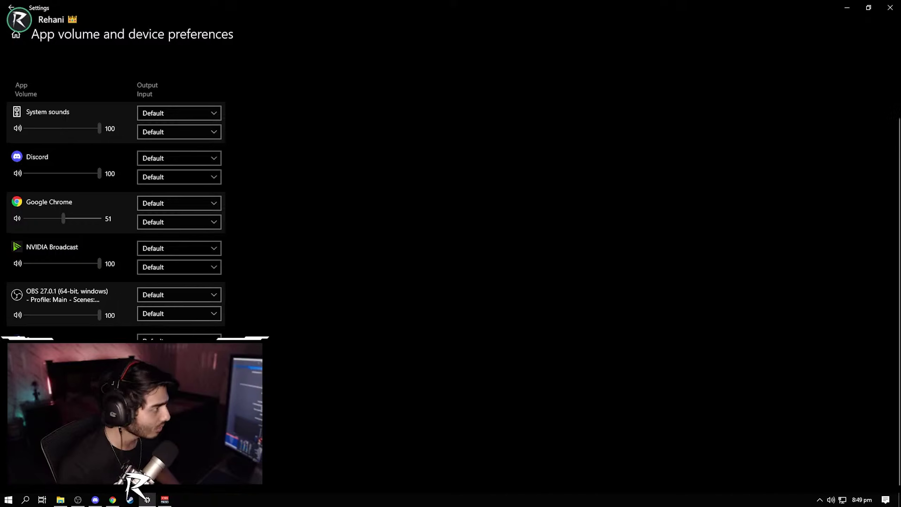
# Close Settings, examine the equalizer curve of bus A1 in VoiceMeeter Banana, and minimize VoiceMeeter
pyautogui.click(889, 7)
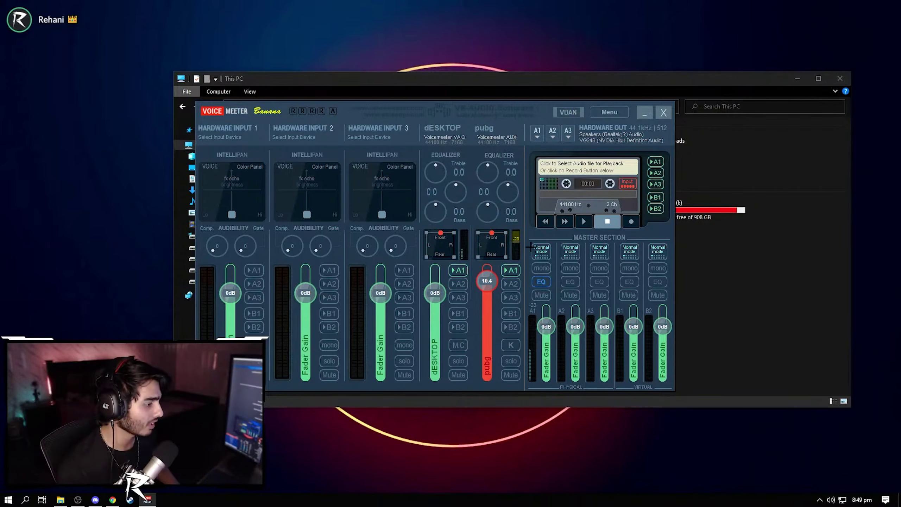
pyautogui.rightClick(542, 282)
pyautogui.moveTo(629, 179); pyautogui.dragTo(409, 81)
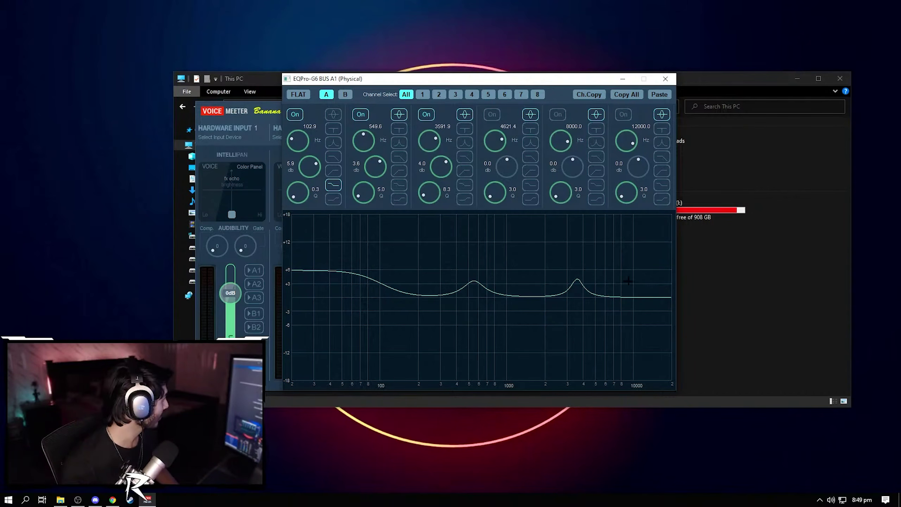
pyautogui.click(665, 78)
pyautogui.click(648, 112)
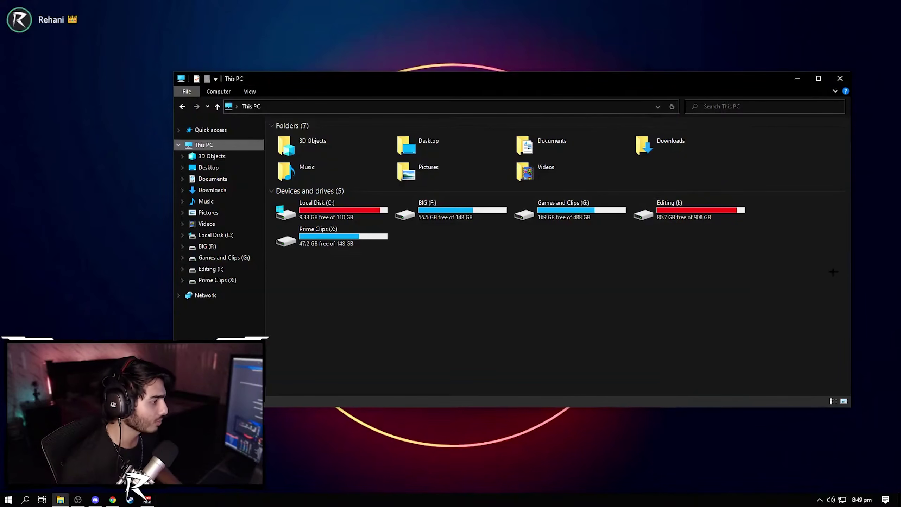
# Review the fragmentation status of all drives in Optimize Drives from the Local Disk (C:) properties, and close both dialogs
pyautogui.rightClick(340, 210)
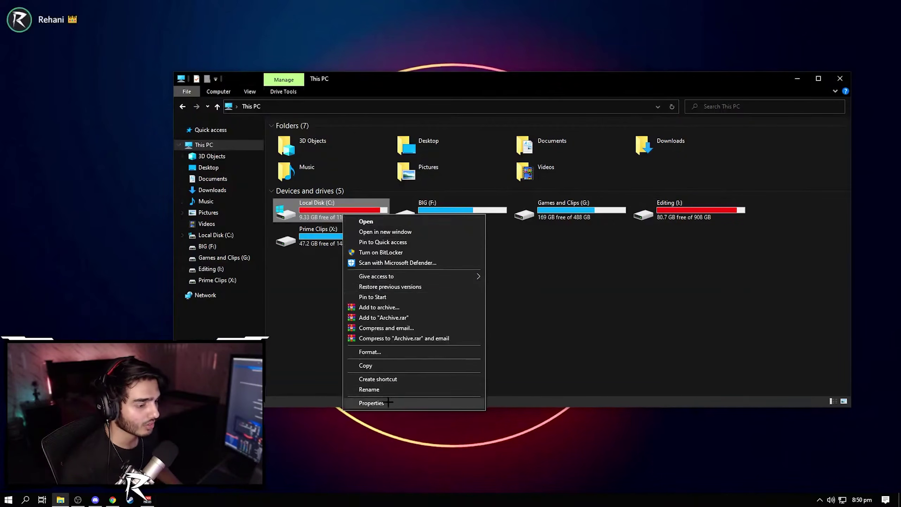
pyautogui.click(358, 402)
pyautogui.click(408, 245)
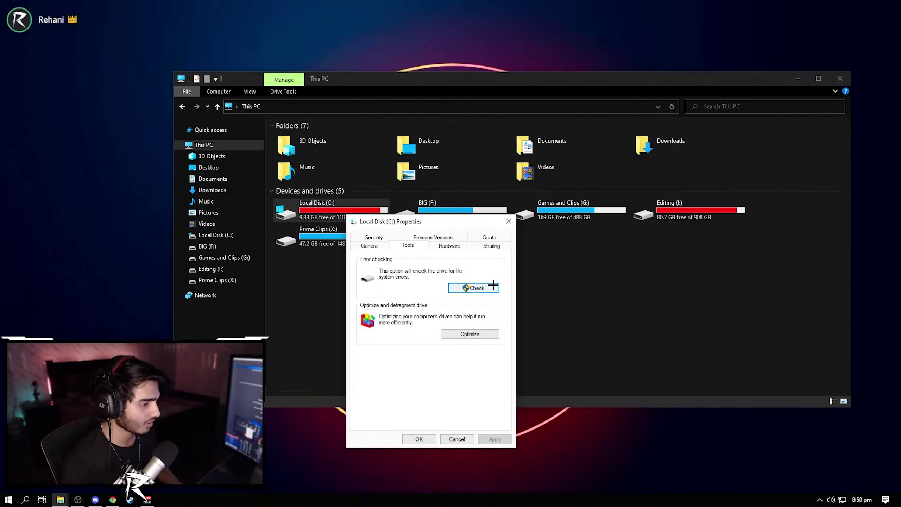
pyautogui.click(474, 333)
pyautogui.click(512, 253)
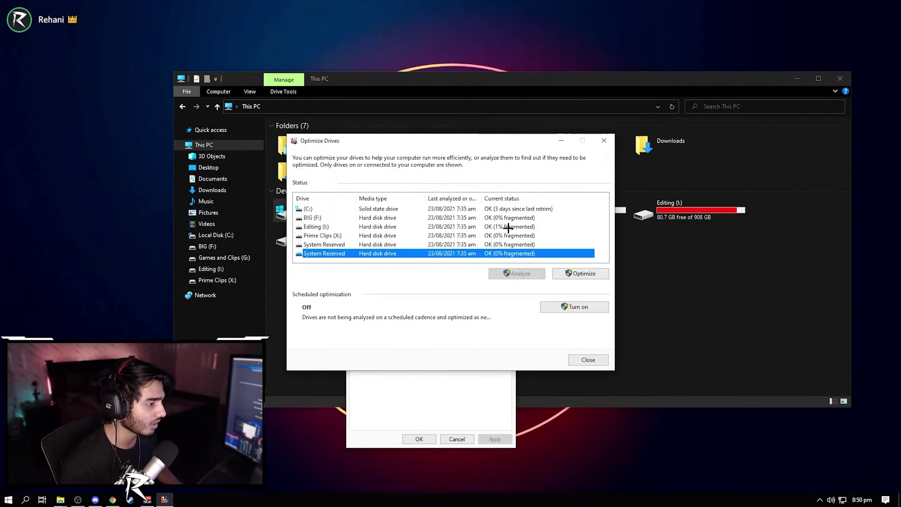
pyautogui.click(507, 236)
pyautogui.click(518, 252)
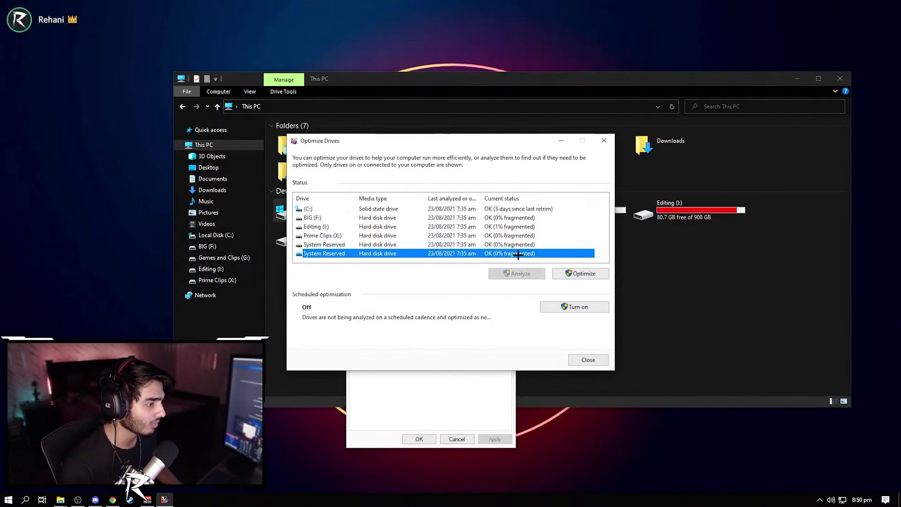
pyautogui.click(588, 358)
pyautogui.click(506, 225)
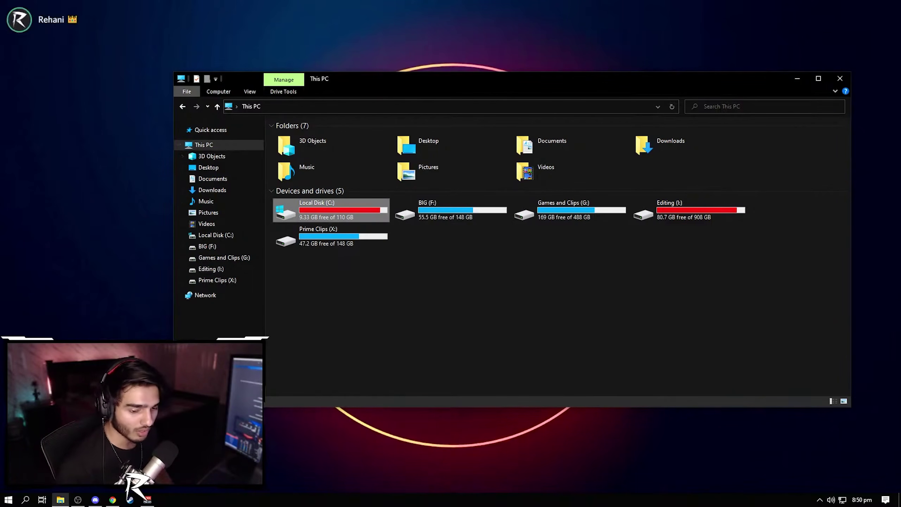
# Search Windows for "display adapter", open the display settings and check the main monitor's refresh rate in the advanced display settings
pyautogui.press('super')
pyautogui.write('display adapter')
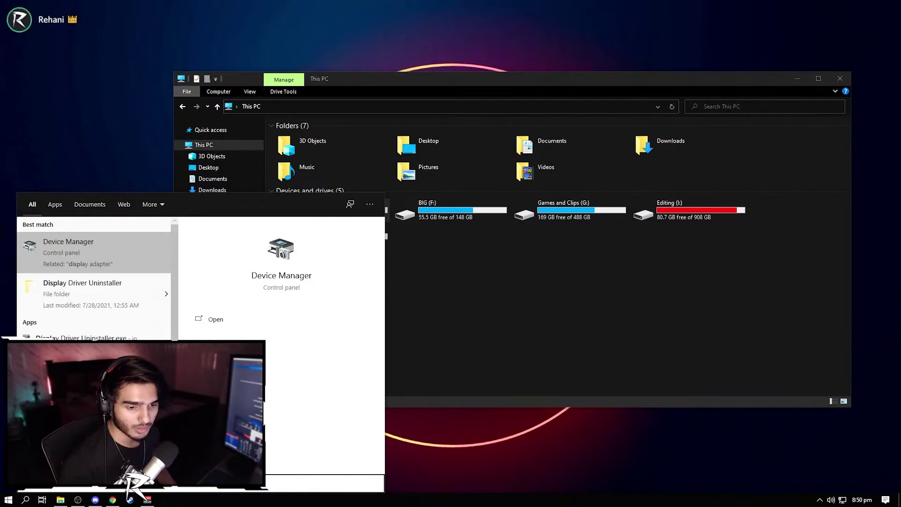
pyautogui.click(93, 398)
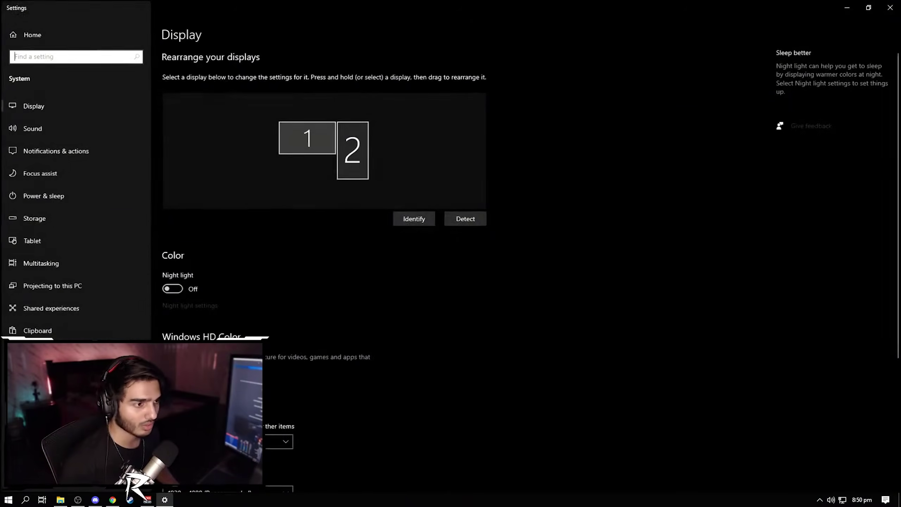
pyautogui.scroll(-5, 461, 212)
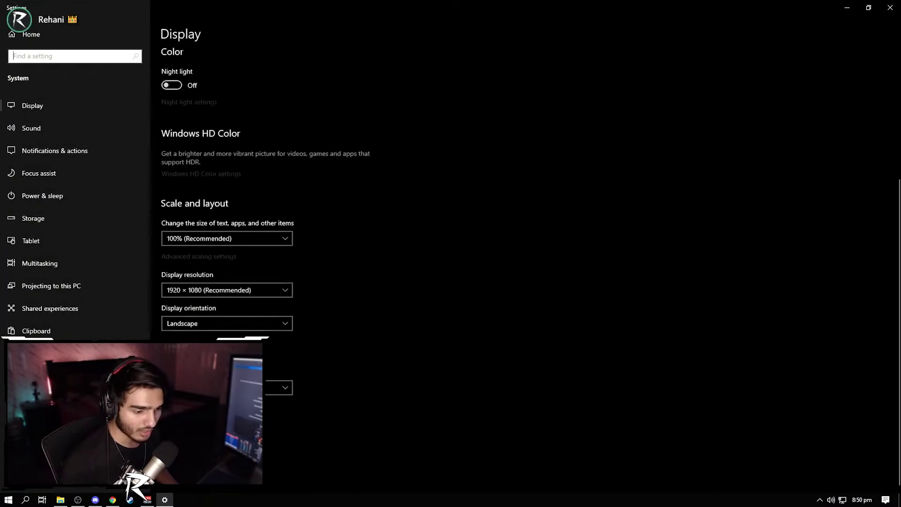
pyautogui.click(198, 422)
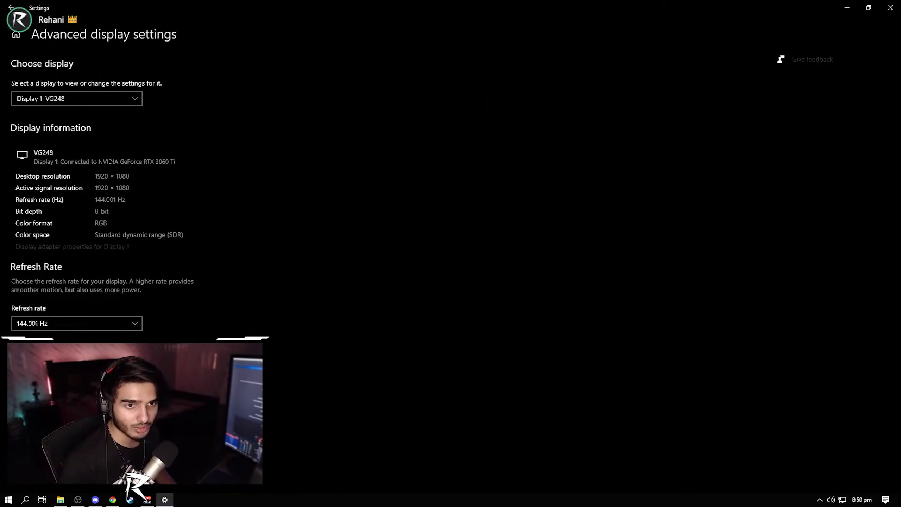
pyautogui.click(11, 8)
# Try to add VALORANT from G:\Games\Riot Games\VALORANT\live as a desktop app to the graphics performance preferences
pyautogui.scroll(-5, 319, 248)
pyautogui.click(191, 435)
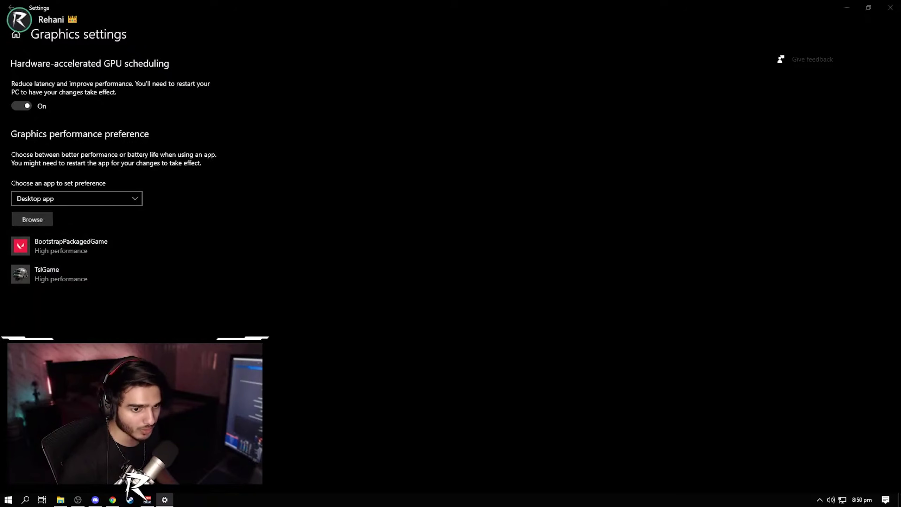
pyautogui.click(33, 219)
pyautogui.click(132, 89)
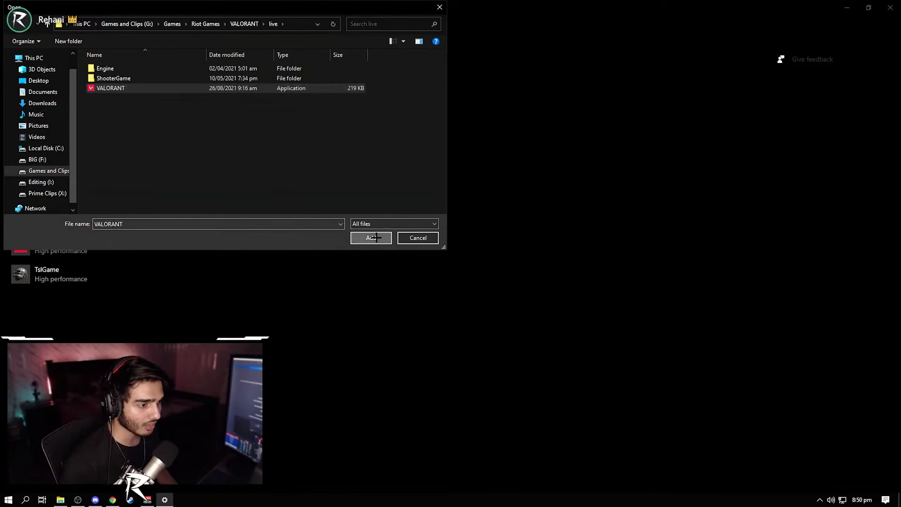
pyautogui.click(371, 237)
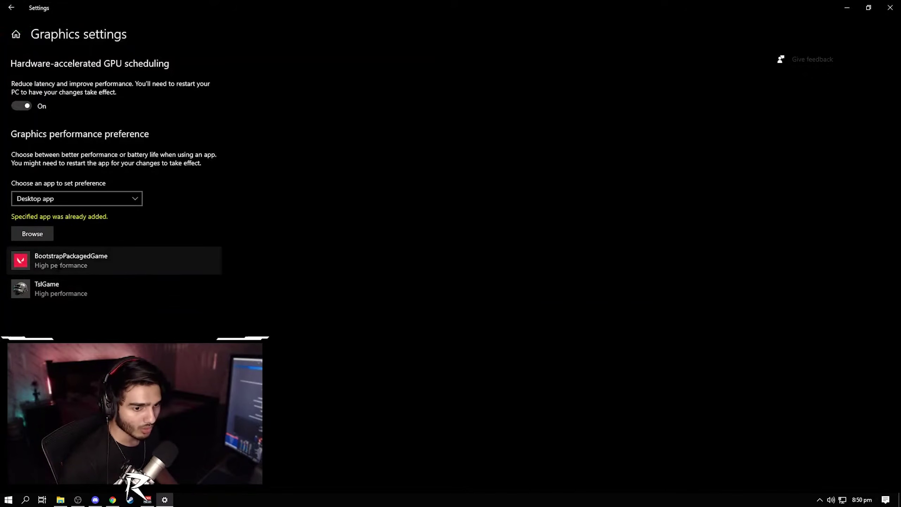
# Check the graphics preference options of the VALORANT entry, leave them as they are, and close Settings
pyautogui.click(93, 256)
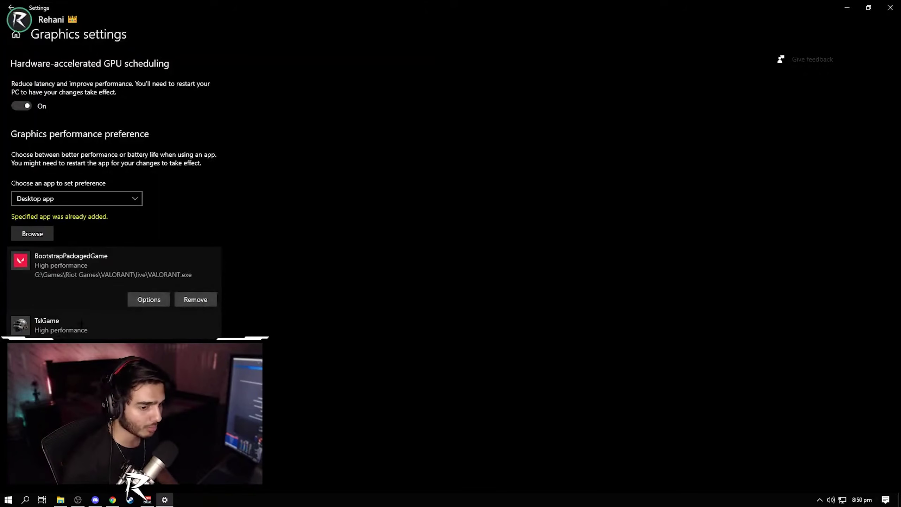
pyautogui.click(148, 299)
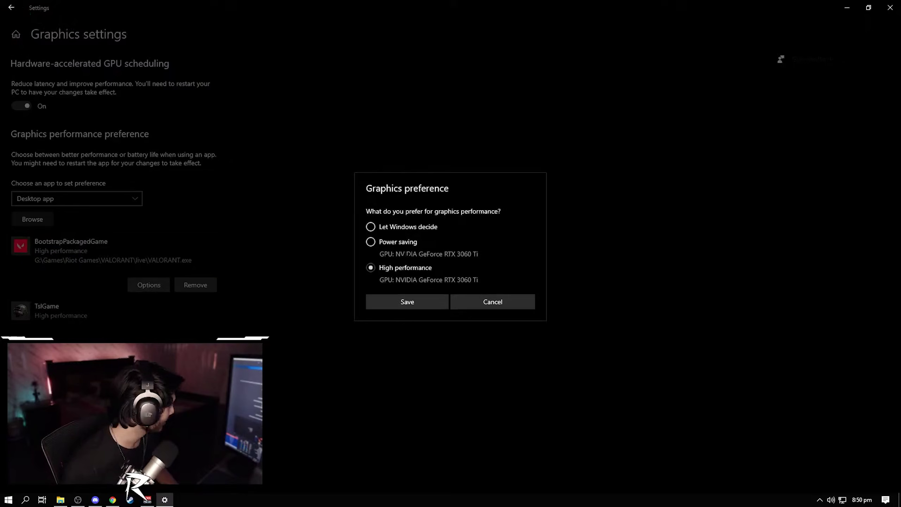
pyautogui.click(492, 301)
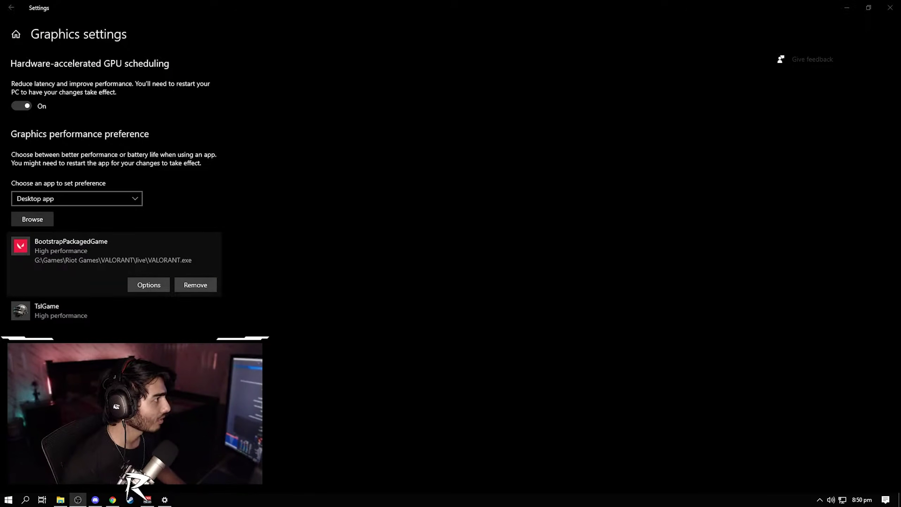
pyautogui.click(884, 4)
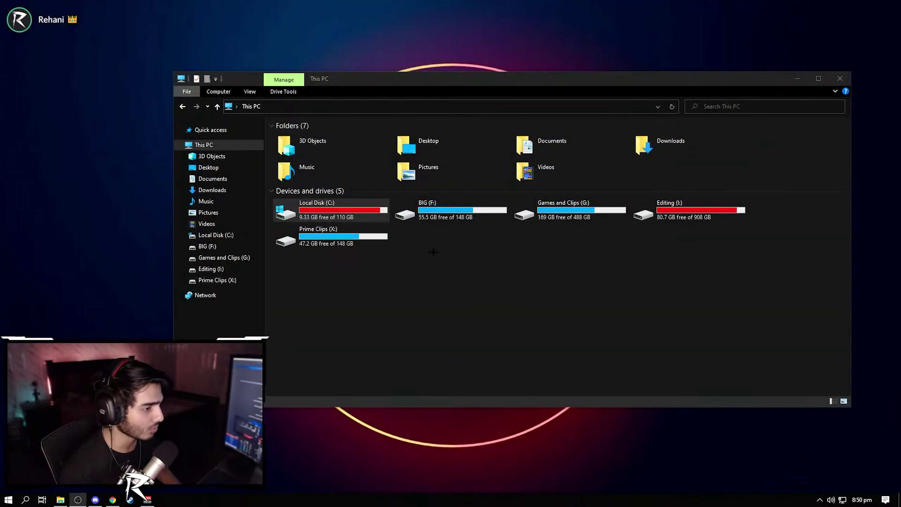
# Browse to the PUBG executables folder C:\SteamLibrary\steamapps\common\PUBG\TslGame\Binaries\Win64
pyautogui.doubleClick(314, 213)
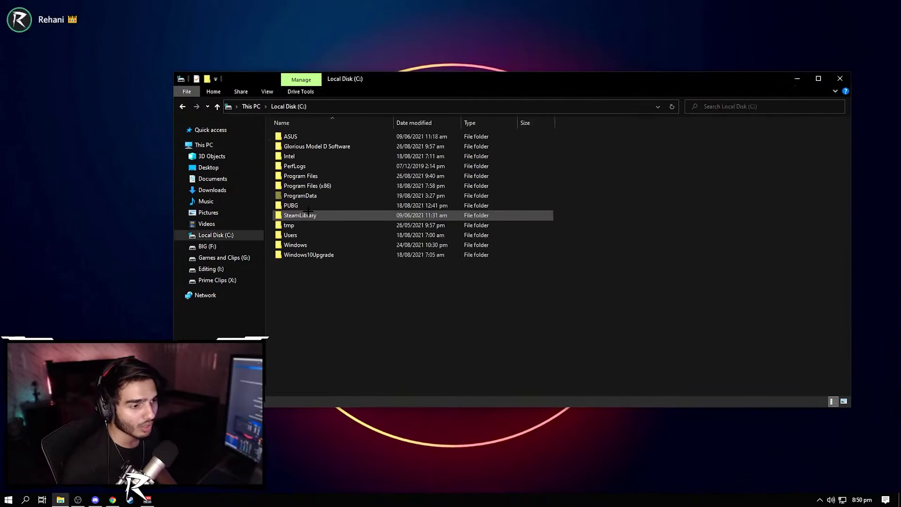
pyautogui.doubleClick(327, 215)
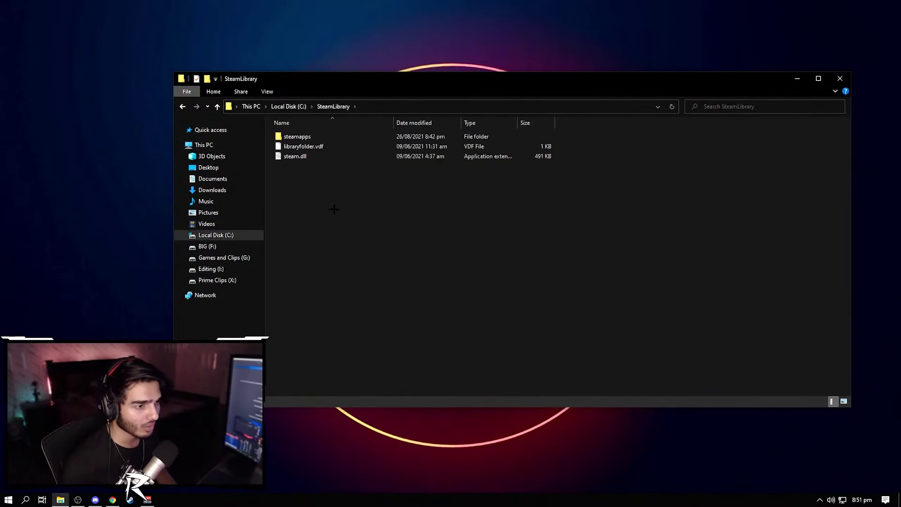
pyautogui.doubleClick(344, 138)
pyautogui.doubleClick(343, 137)
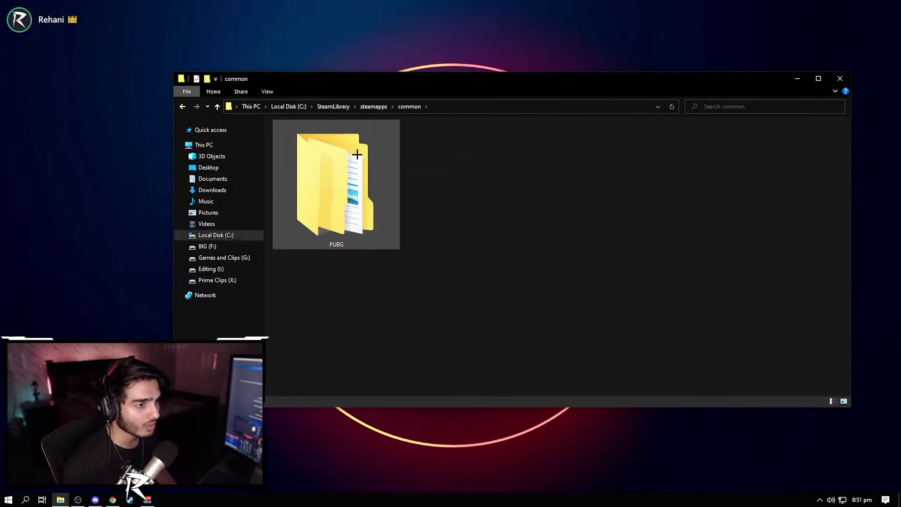
pyautogui.doubleClick(340, 186)
pyautogui.doubleClick(321, 146)
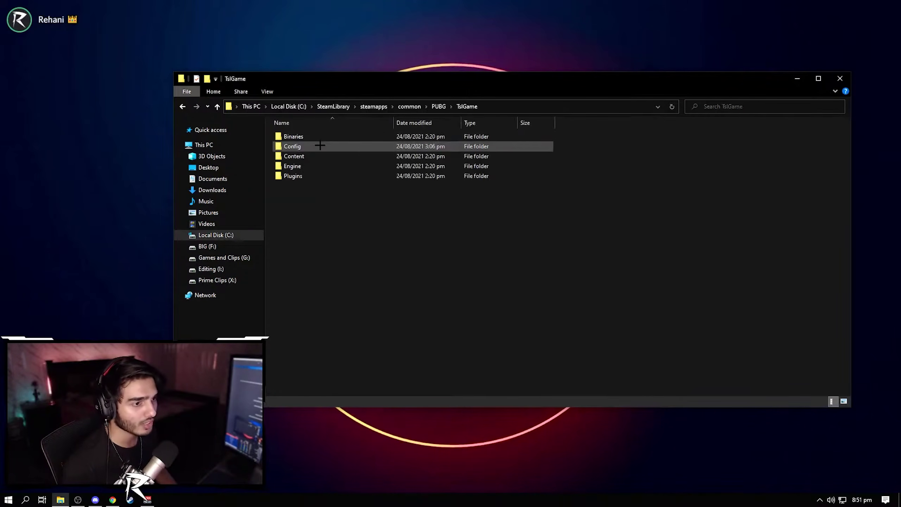
pyautogui.doubleClick(336, 135)
pyautogui.doubleClick(335, 146)
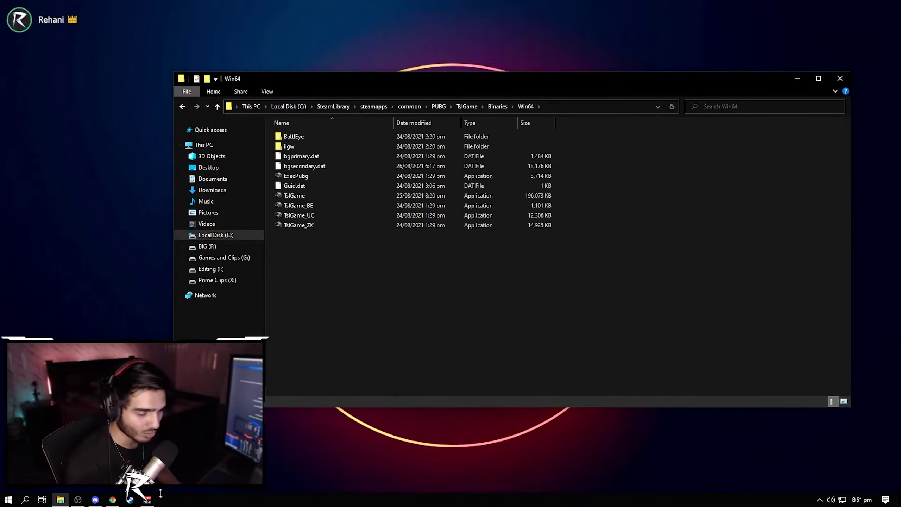
# Switch to Steam and show the games library
pyautogui.press('super')
pyautogui.click(196, 488)
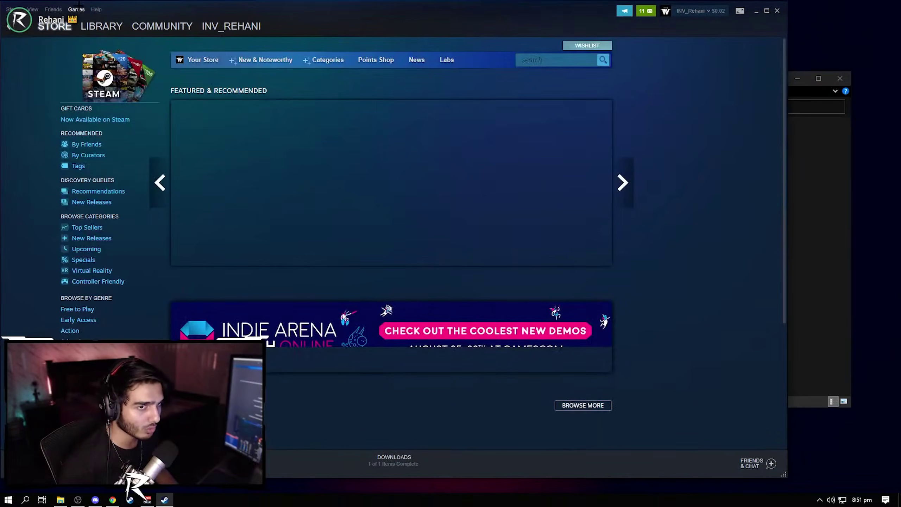
pyautogui.click(77, 9)
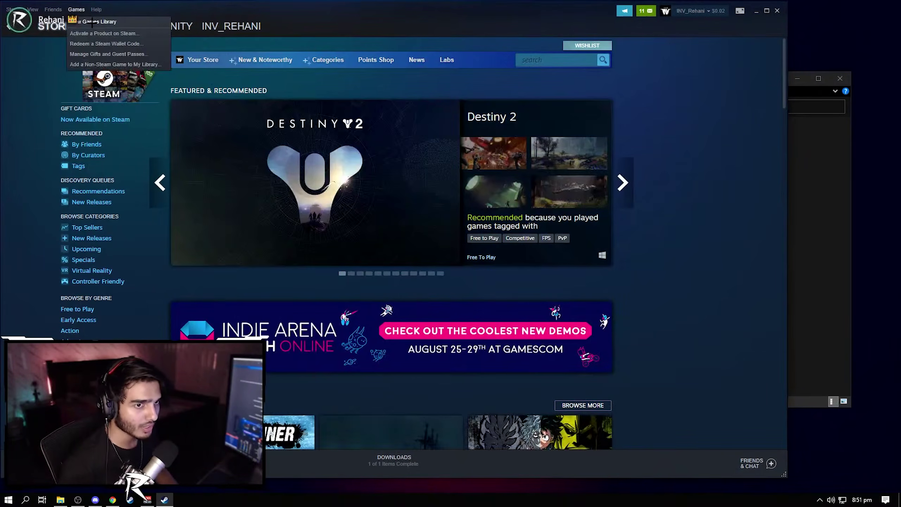
pyautogui.click(92, 20)
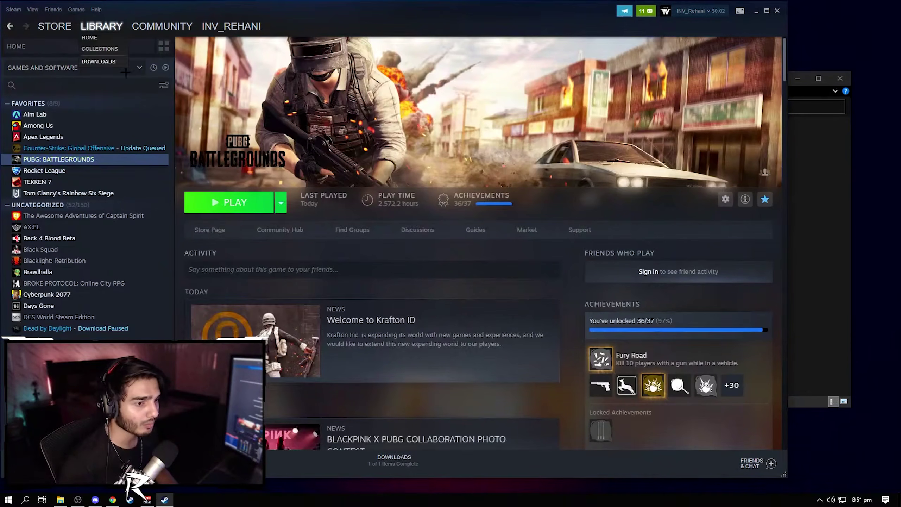
# Review the compatibility, digital signature and security properties of the Steam application, and close its properties without changes
pyautogui.rightClick(164, 499)
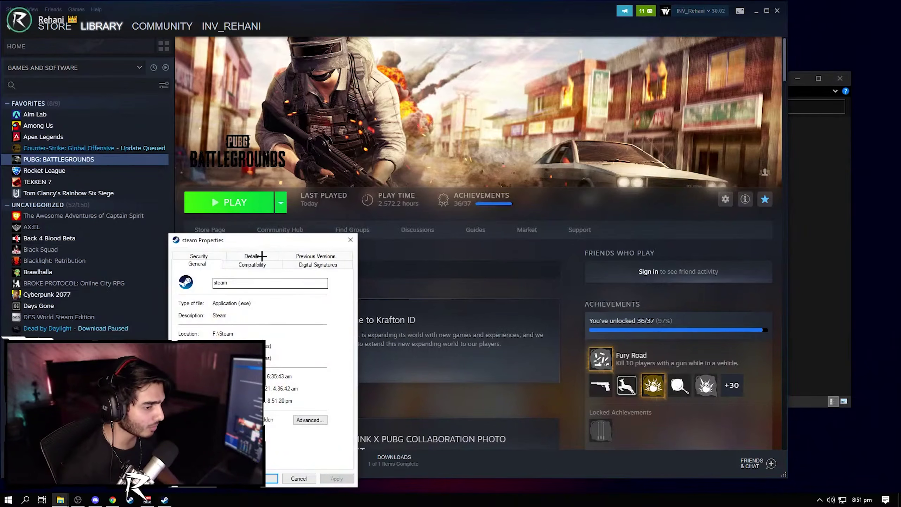
pyautogui.moveTo(262, 239); pyautogui.dragTo(439, 165)
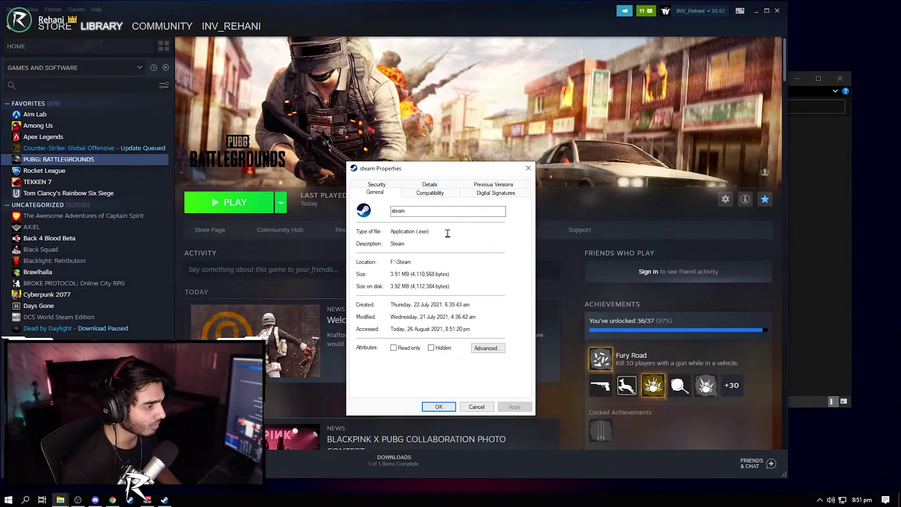
pyautogui.click(443, 192)
pyautogui.click(491, 193)
pyautogui.click(378, 185)
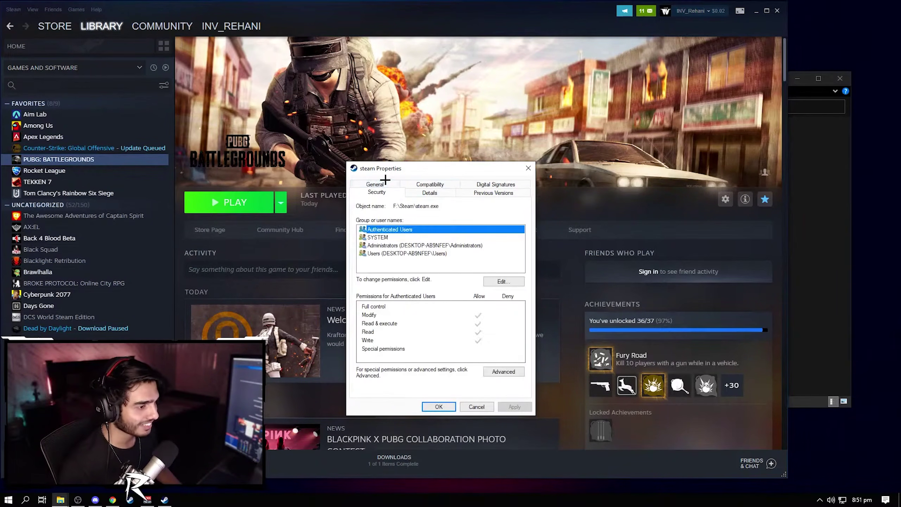
pyautogui.click(424, 184)
pyautogui.click(528, 168)
# Launch PUBG: BATTLEGROUNDS from the library and open the properties of the running TslGame application
pyautogui.click(229, 202)
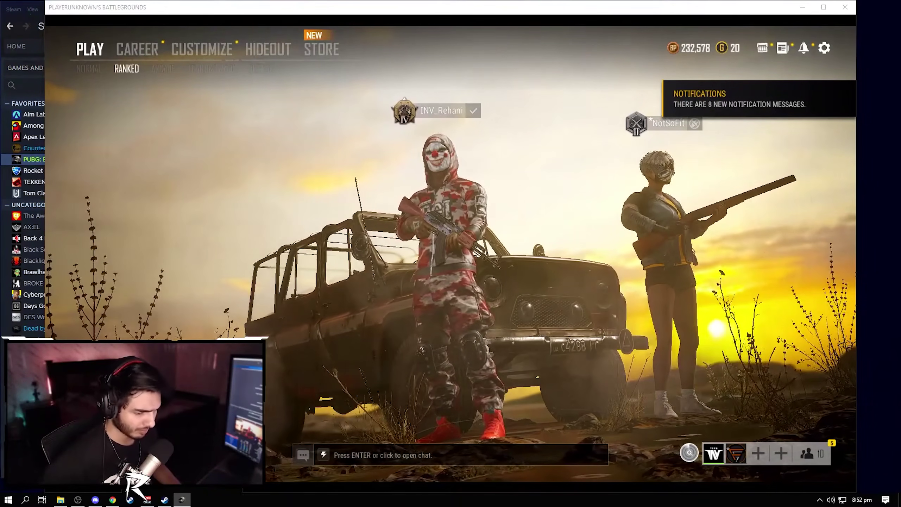
pyautogui.hotkey('alt', 'Tab')
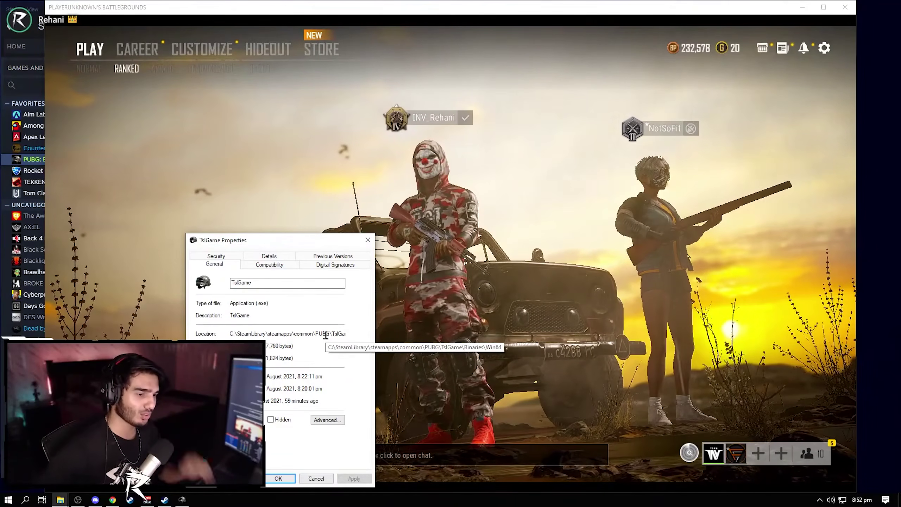
pyautogui.moveTo(282, 241); pyautogui.dragTo(476, 179)
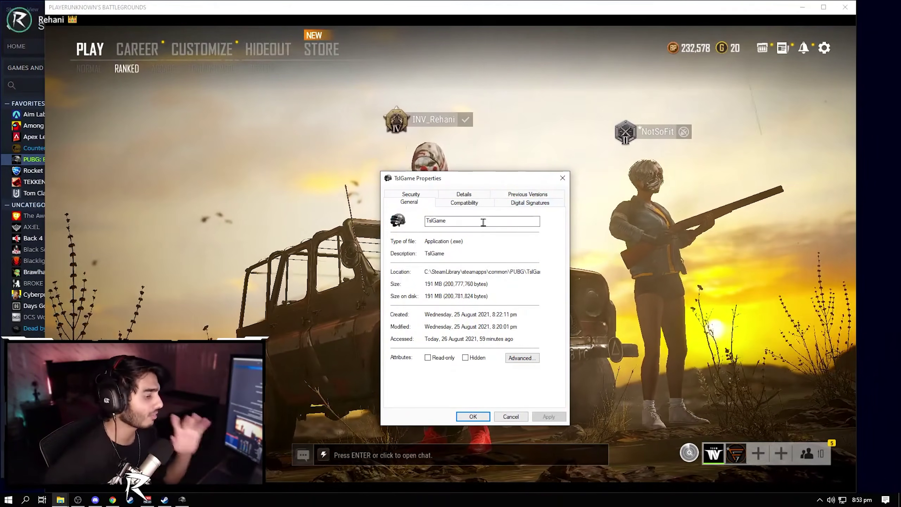
# Compare the general, compatibility, security and details properties of the TslGame application
pyautogui.click(457, 203)
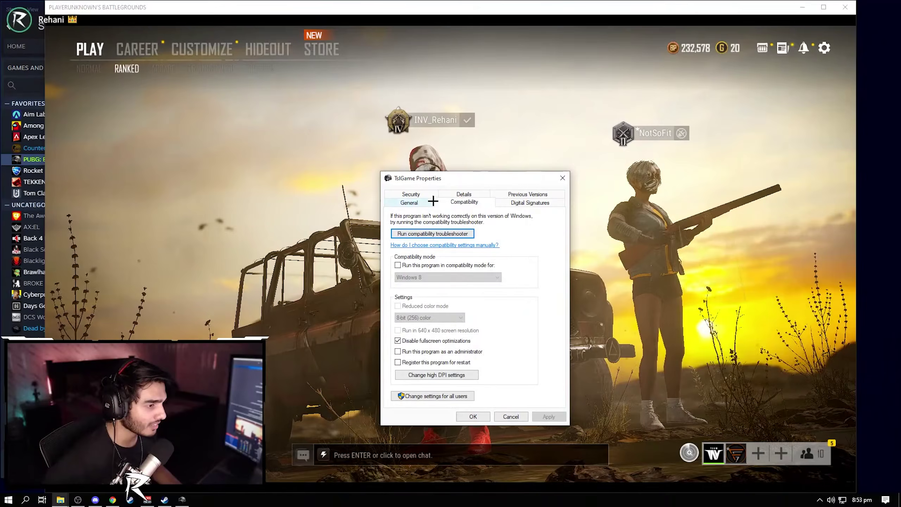
pyautogui.click(431, 201)
pyautogui.click(445, 201)
pyautogui.click(434, 201)
pyautogui.click(443, 195)
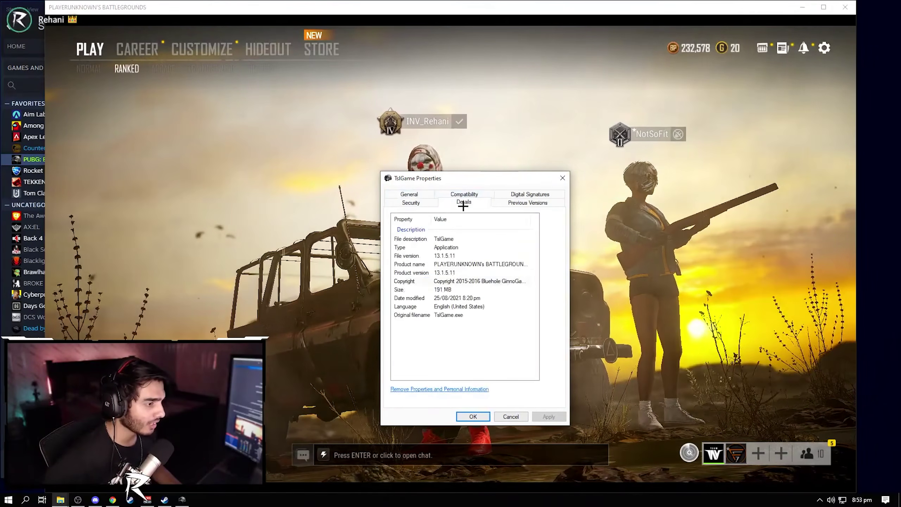
pyautogui.click(425, 194)
pyautogui.click(461, 202)
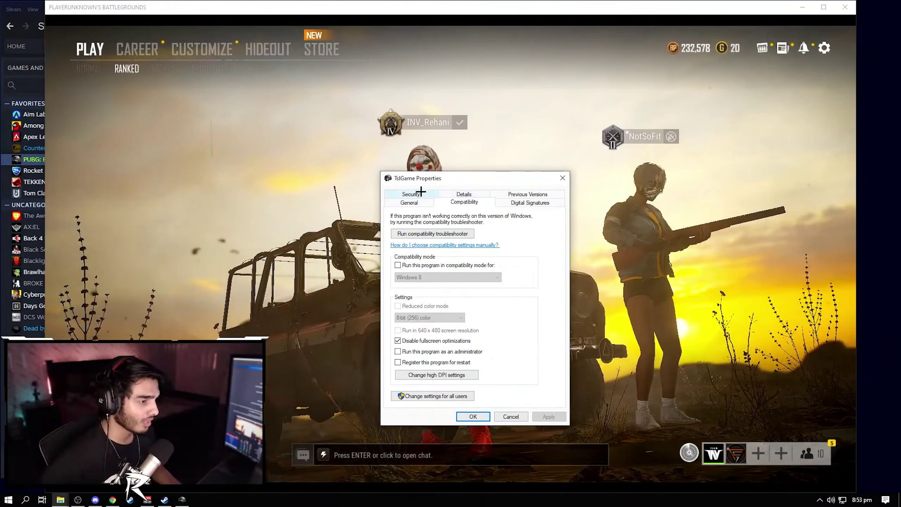
pyautogui.click(411, 203)
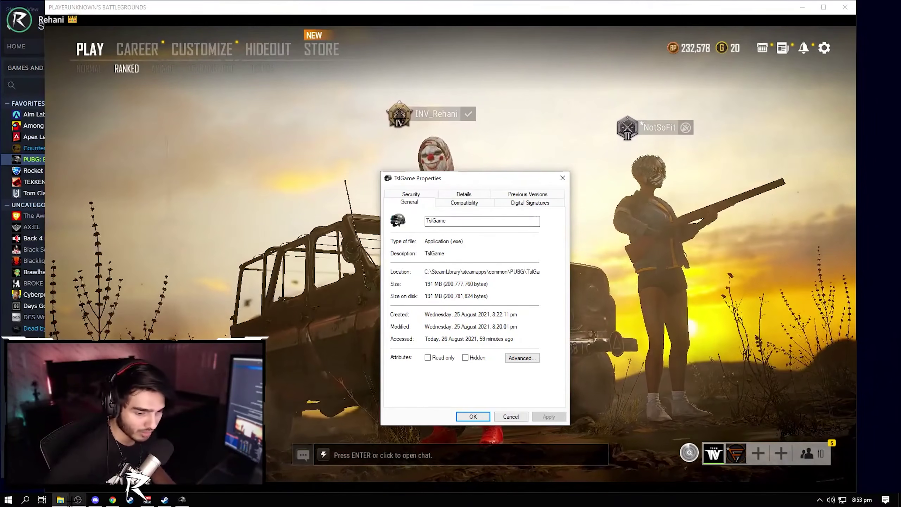
# Open the TslGame application's properties from the Win64 folder and show its high DPI compatibility settings
pyautogui.hotkey('alt', 'Tab')
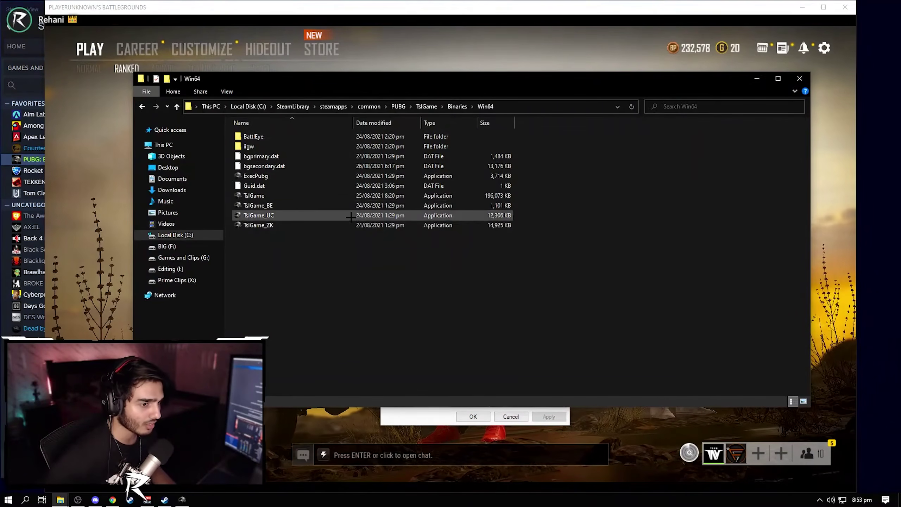
pyautogui.click(408, 195)
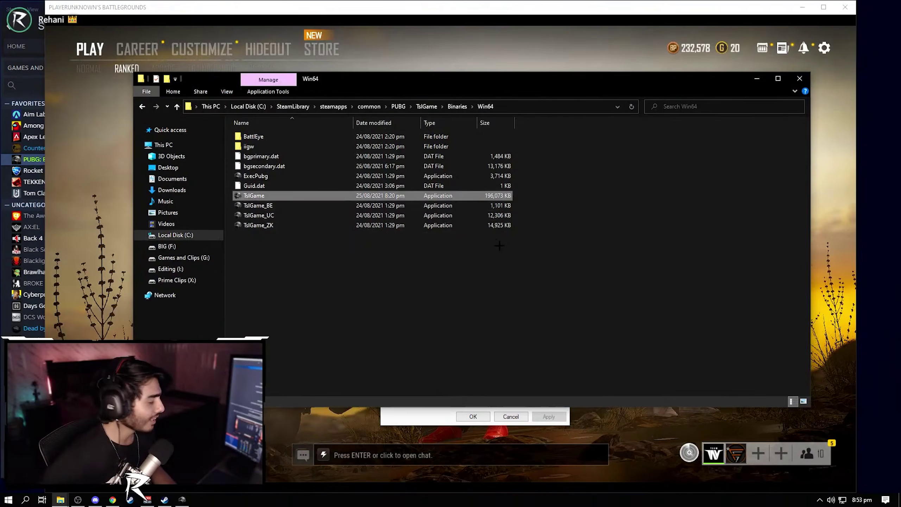
pyautogui.rightClick(276, 197)
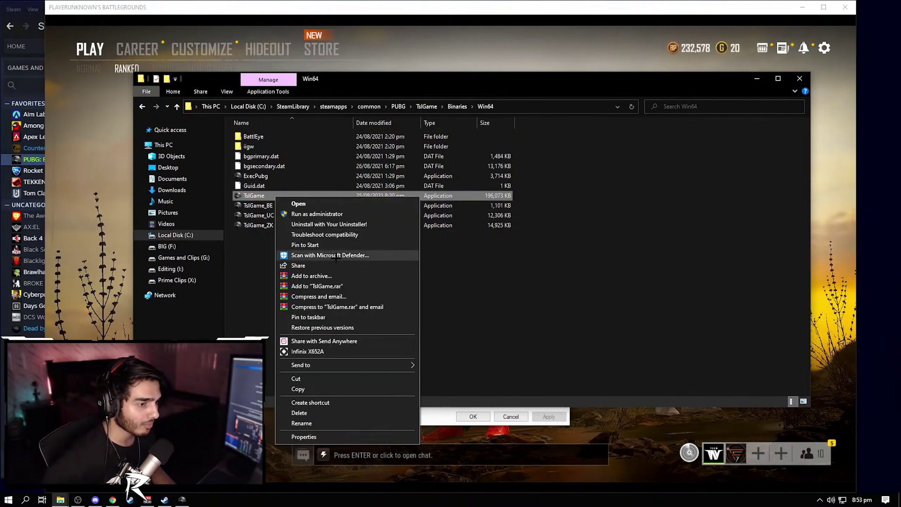
pyautogui.click(304, 437)
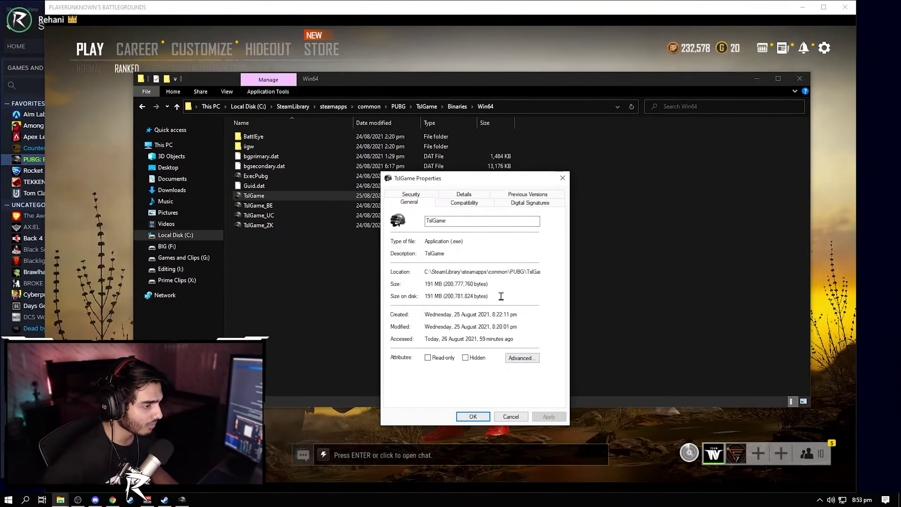
pyautogui.click(469, 202)
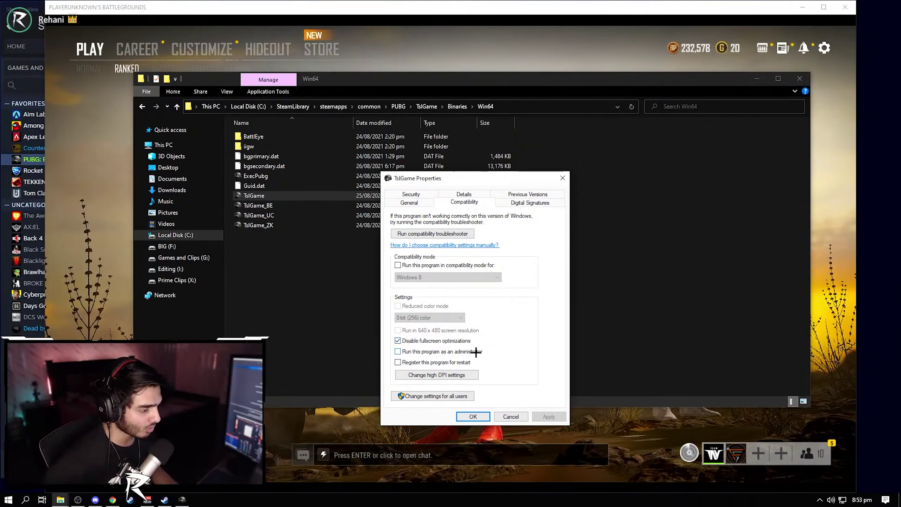
pyautogui.click(466, 375)
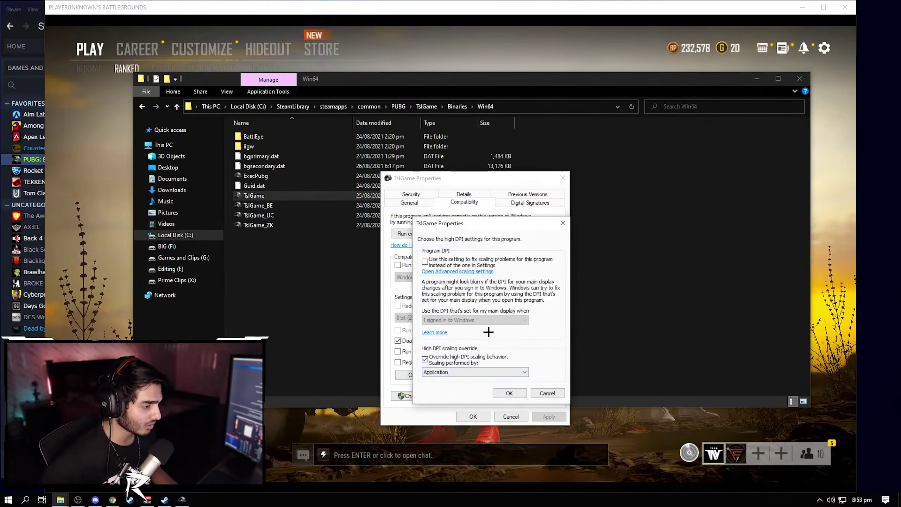
# Override TslGame's high DPI scaling behavior with scaling performed by Application, confirm both dialogs and close the Win64 folder
pyautogui.moveTo(496, 223); pyautogui.dragTo(547, 199)
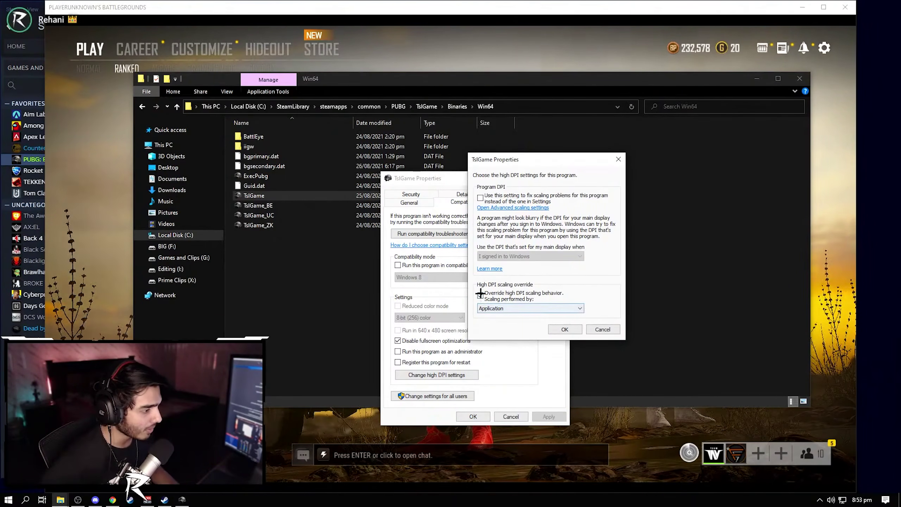
pyautogui.click(480, 294)
pyautogui.click(518, 308)
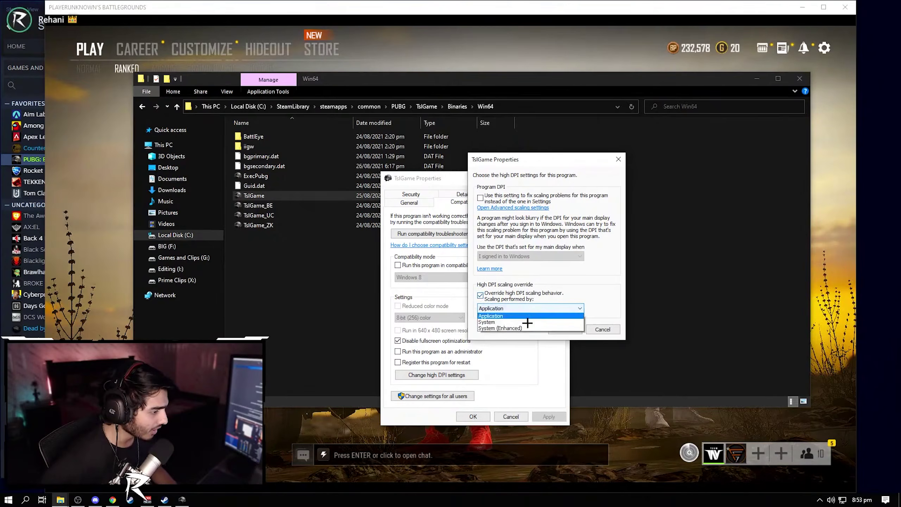
pyautogui.click(520, 317)
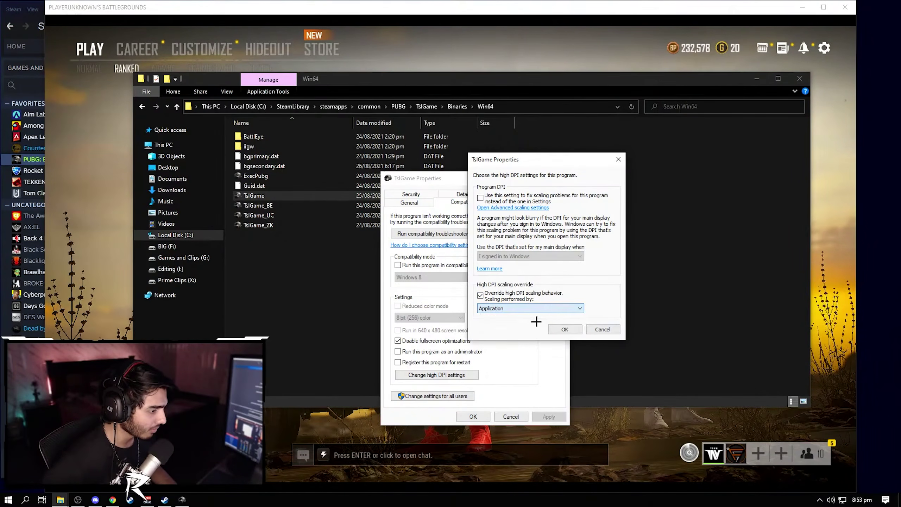
pyautogui.click(575, 329)
pyautogui.click(473, 416)
pyautogui.click(799, 78)
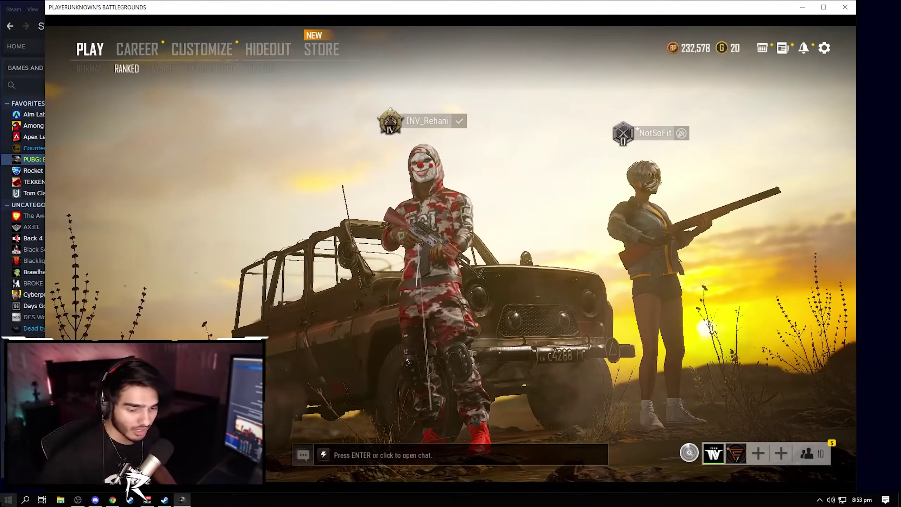
# Switch to Discord, check that the in-game overlay is disabled in the Game Overlay settings, and minimize Discord
pyautogui.click(95, 499)
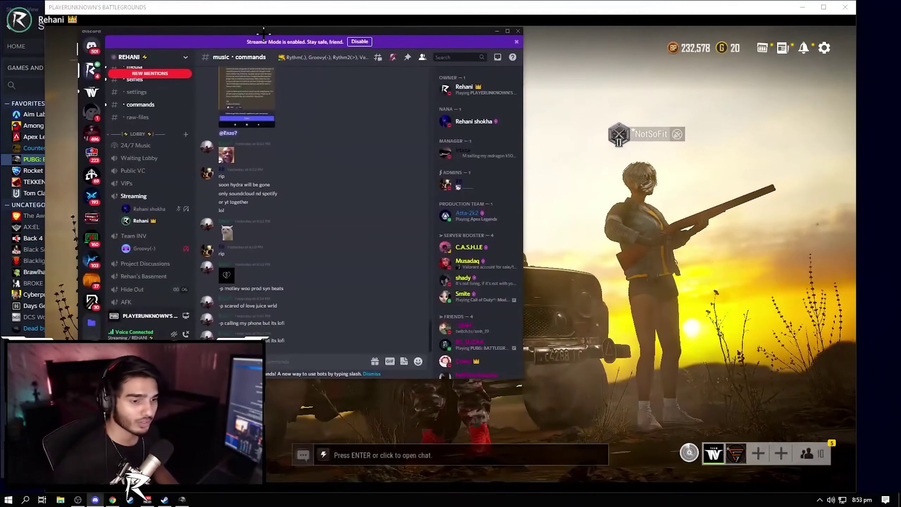
pyautogui.moveTo(264, 34); pyautogui.dragTo(264, 32)
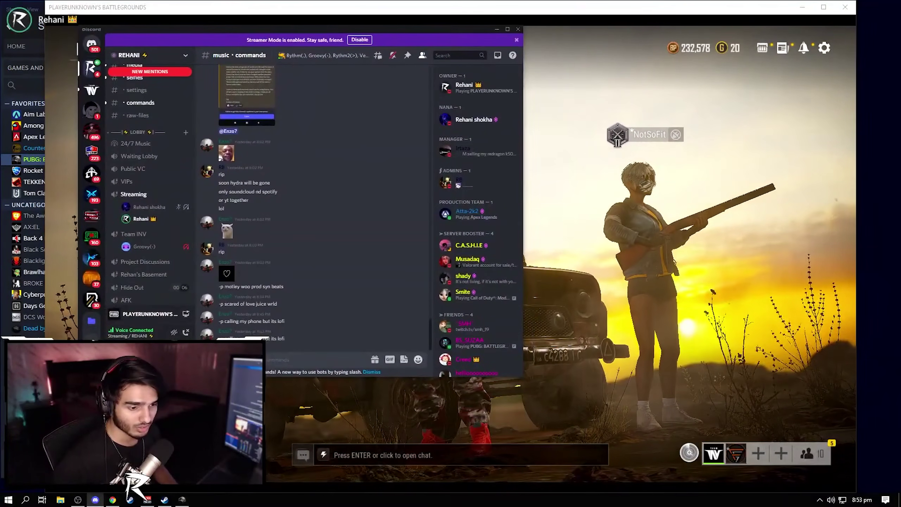
pyautogui.hotkey('ctrl', ',')
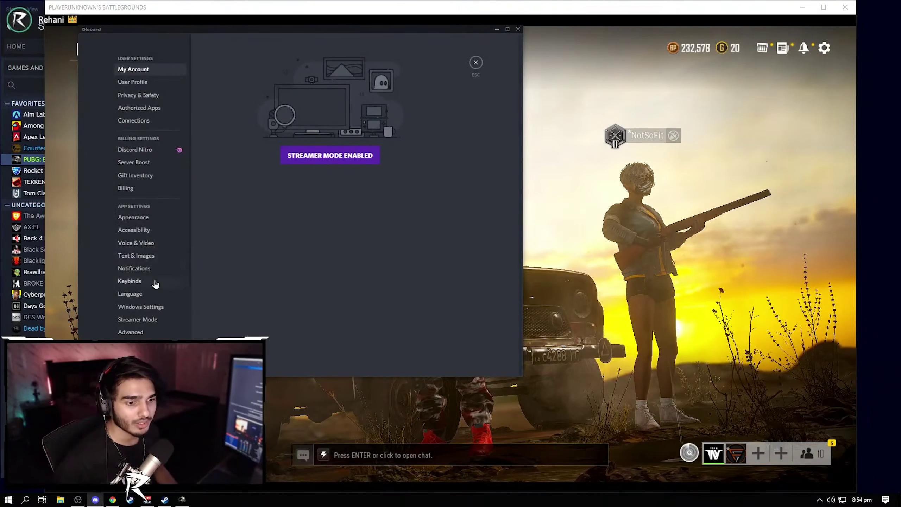
pyautogui.scroll(-1, 144, 332)
pyautogui.scroll(-3, 144, 332)
pyautogui.click(142, 280)
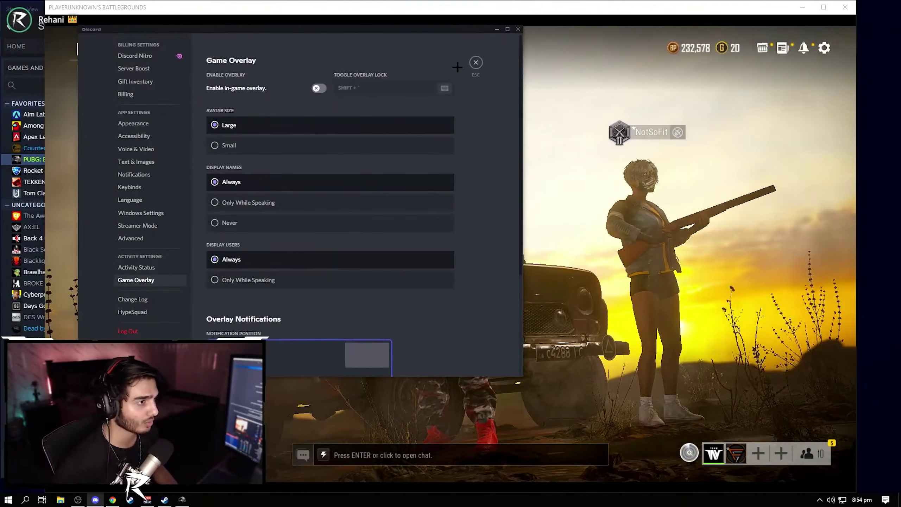
pyautogui.click(475, 62)
pyautogui.press('super')
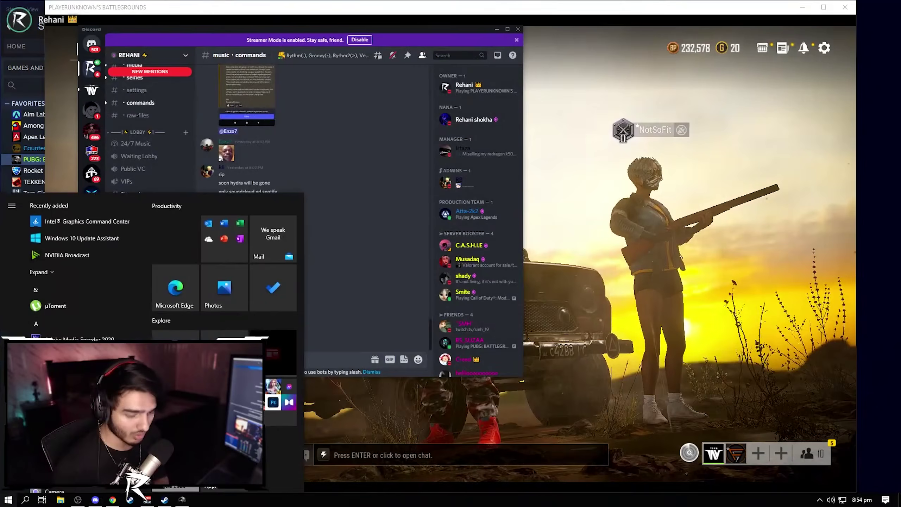
pyautogui.click(496, 29)
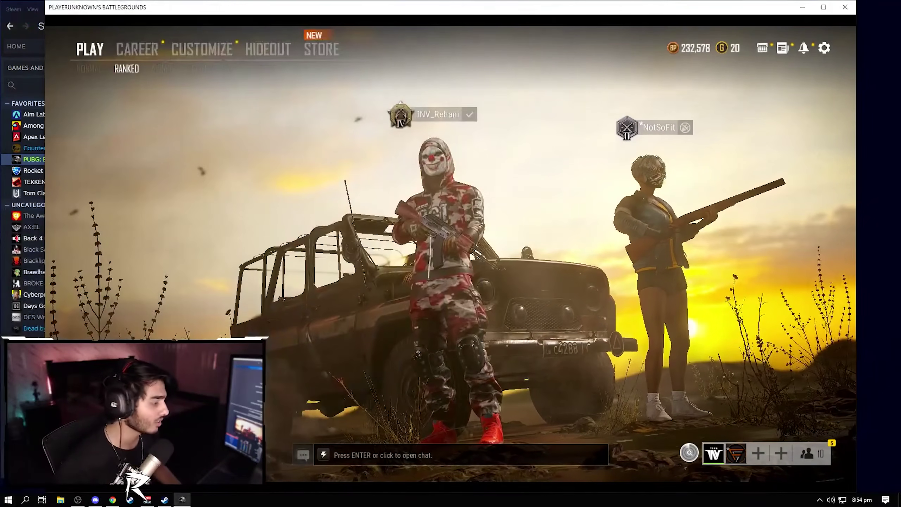
# Switch to Steam and check the Steam Overlay option in its In-Game settings
pyautogui.click(819, 499)
pyautogui.doubleClick(810, 446)
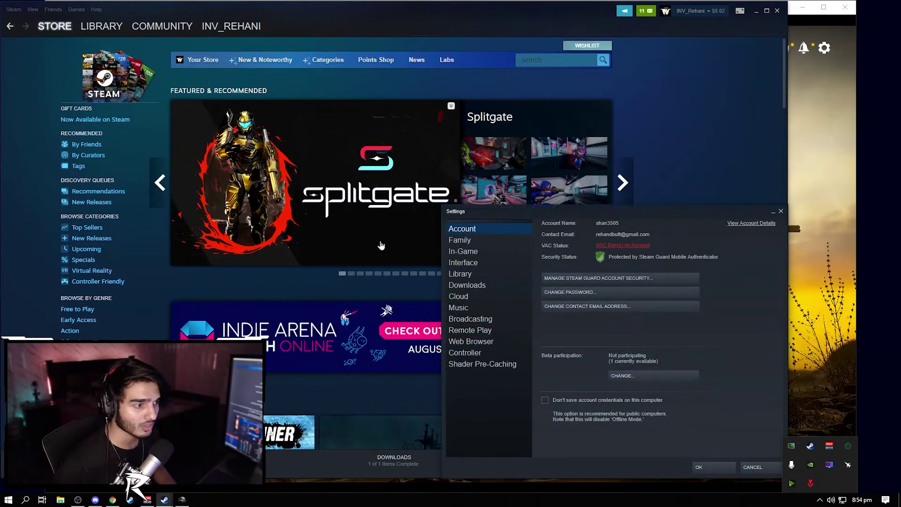
pyautogui.click(463, 251)
pyautogui.moveTo(553, 239); pyautogui.dragTo(336, 174)
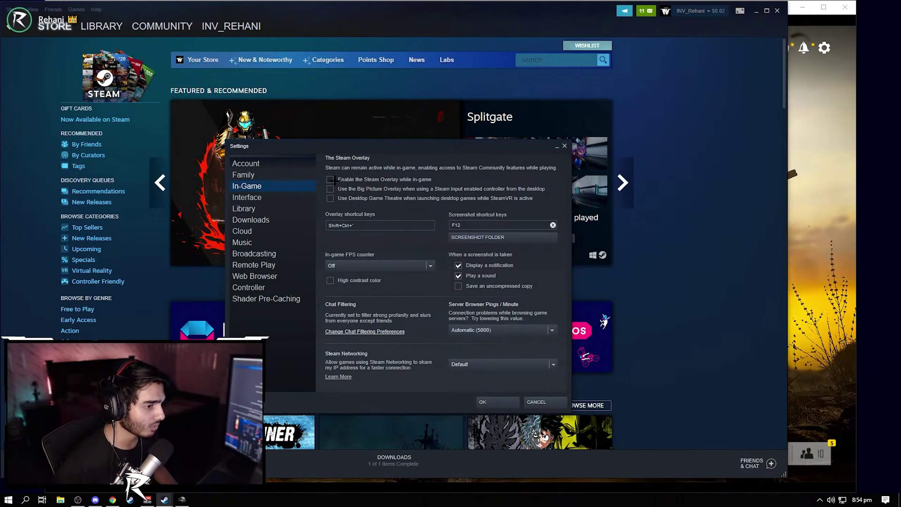
pyautogui.click(331, 180)
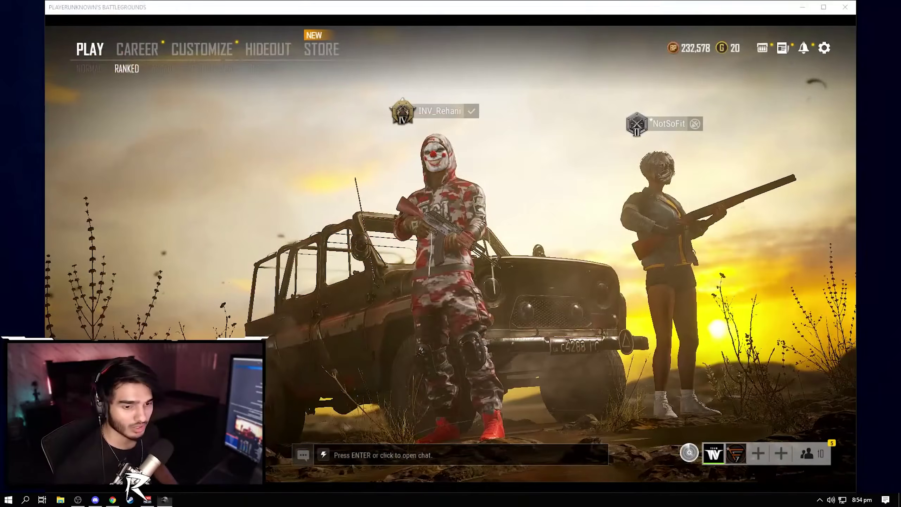
# Open the Windows Gaming settings and review the Xbox Game Bar, Game Mode and Xbox Networking pages
pyautogui.press('super+i')
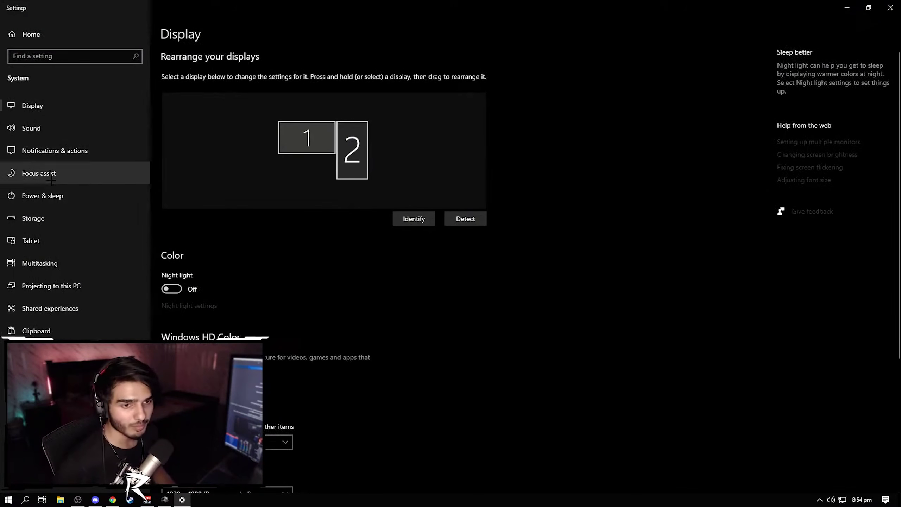
pyautogui.click(31, 34)
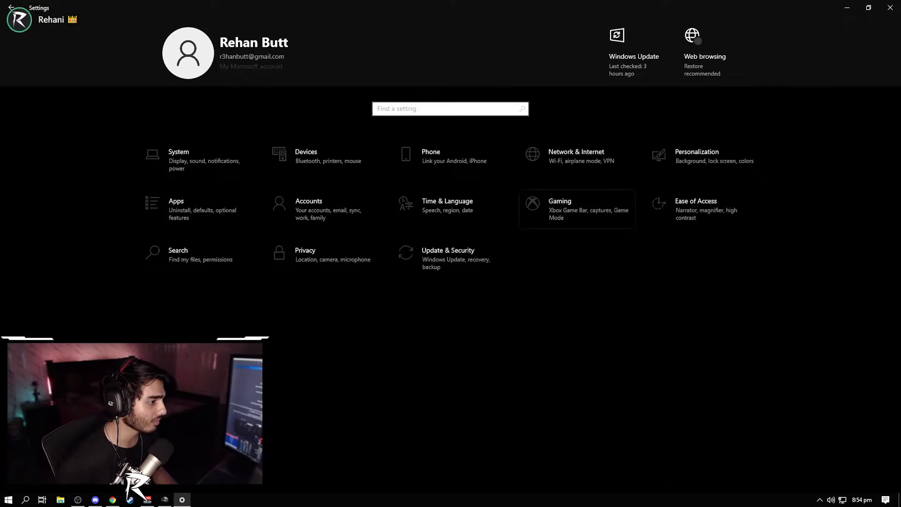
pyautogui.click(567, 208)
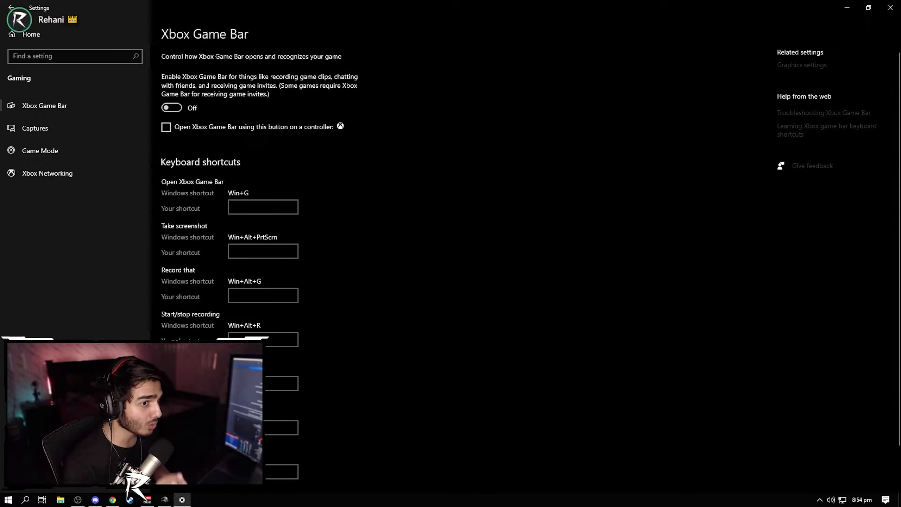
pyautogui.click(88, 150)
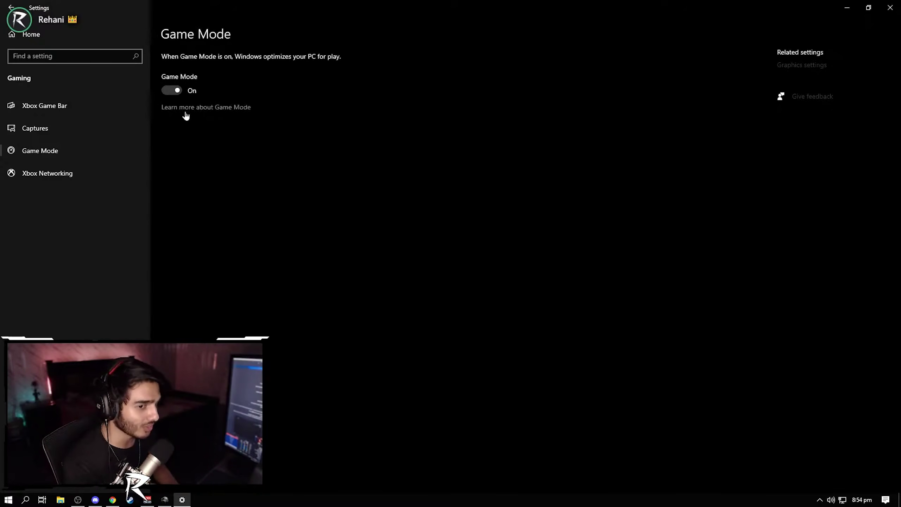
pyautogui.click(93, 173)
# Turn off background recording and recorded audio in the Windows Captures settings, and close the Settings window
pyautogui.click(78, 127)
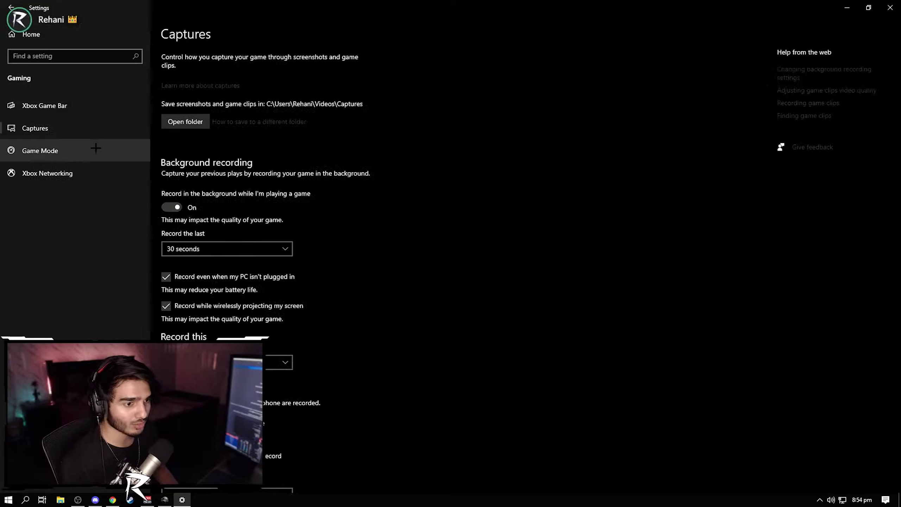
pyautogui.click(171, 207)
pyautogui.scroll(-5, 171, 207)
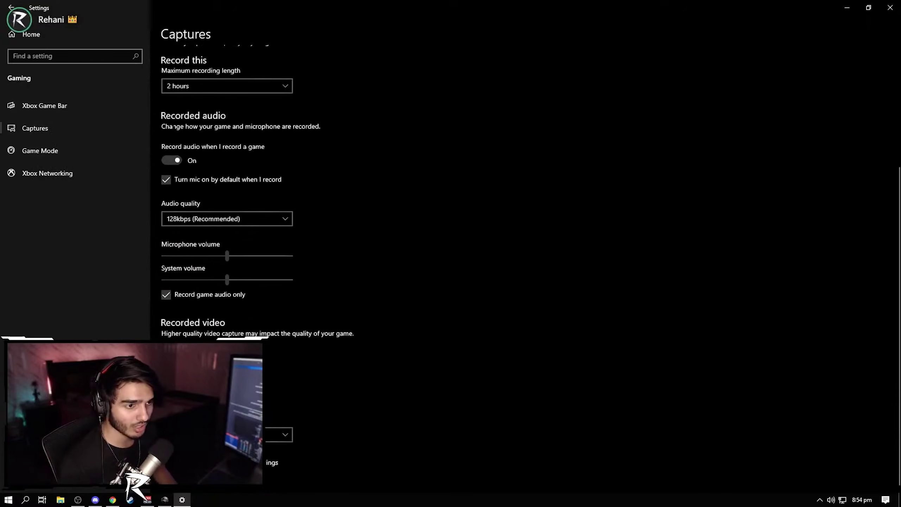
pyautogui.click(172, 160)
pyautogui.scroll(5, 426, 248)
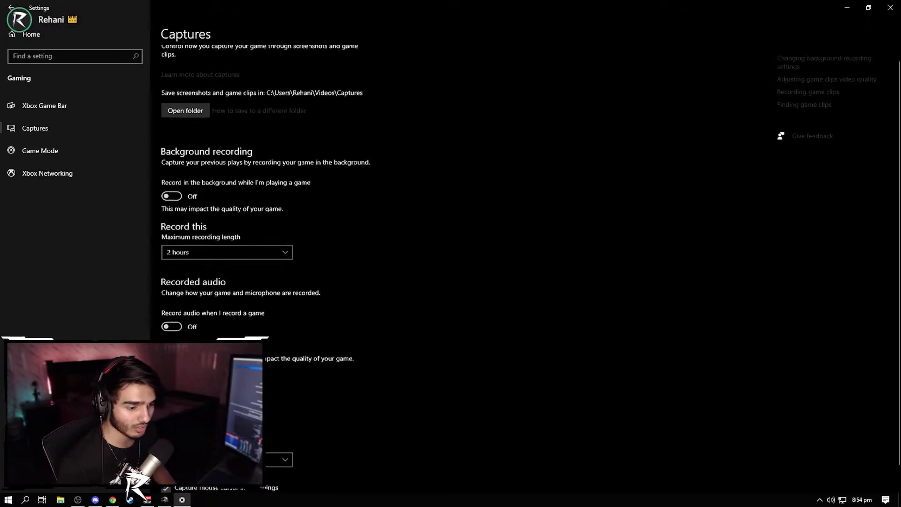
pyautogui.scroll(2, 184, 257)
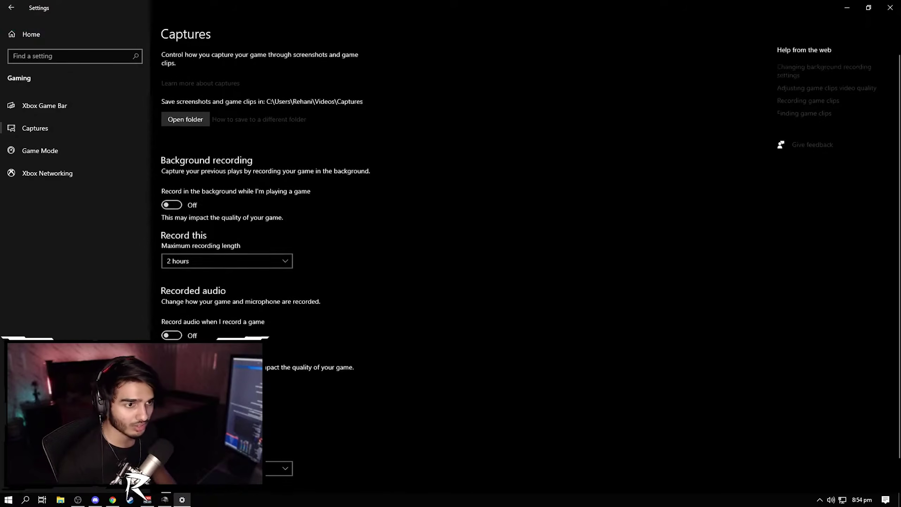
pyautogui.click(32, 34)
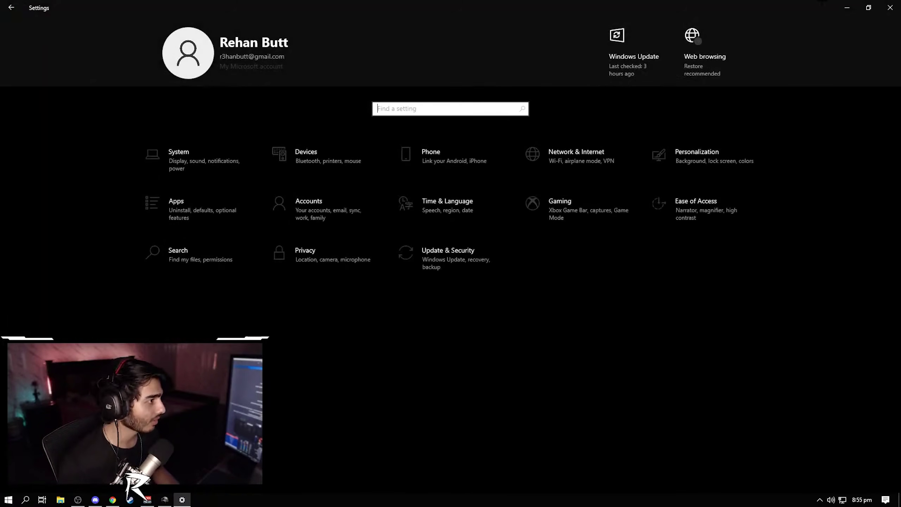
pyautogui.click(889, 7)
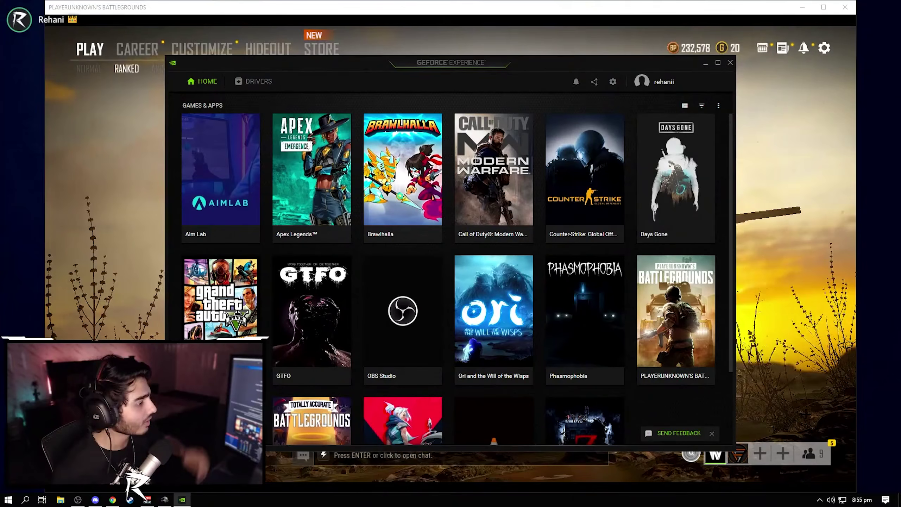
# Enable the in-game overlay in GeForce Experience's general settings and bring up the overlay's main view
pyautogui.click(612, 82)
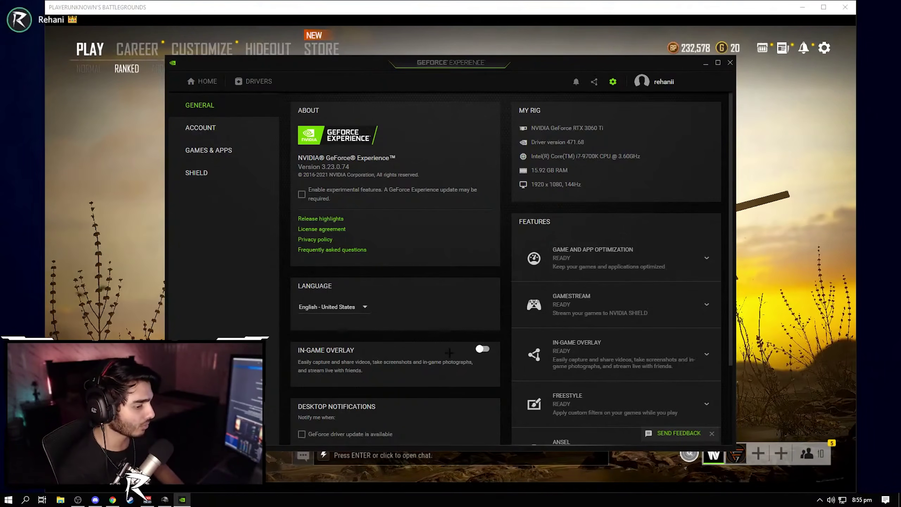
pyautogui.click(483, 350)
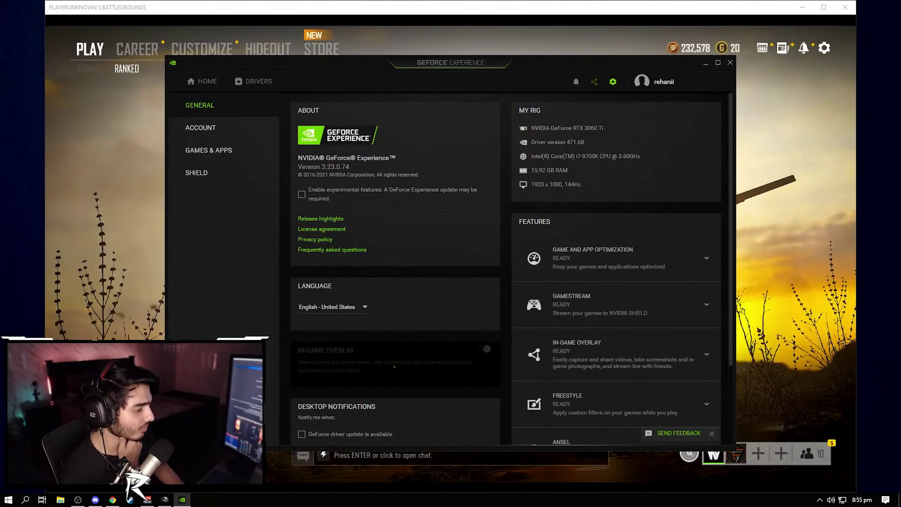
pyautogui.click(476, 412)
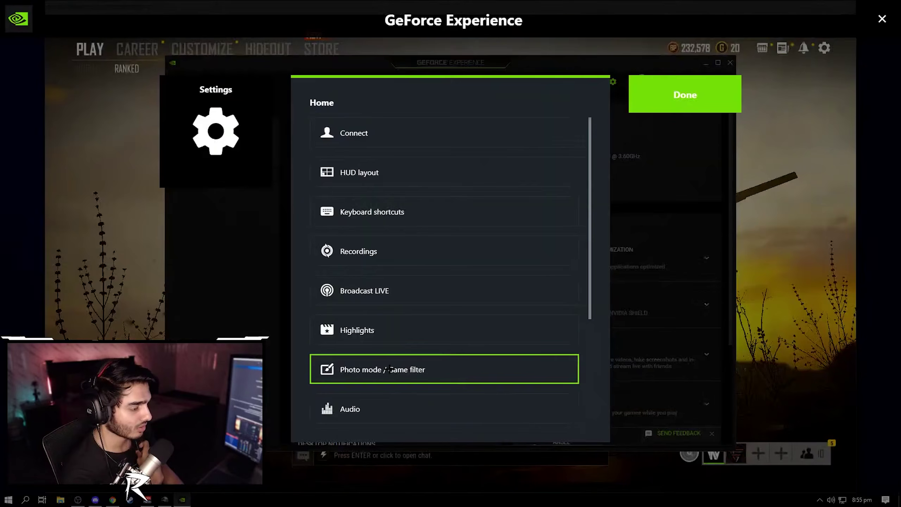
pyautogui.click(684, 93)
# Examine the Instant Replay and Record options in the GeForce Experience overlay
pyautogui.click(322, 146)
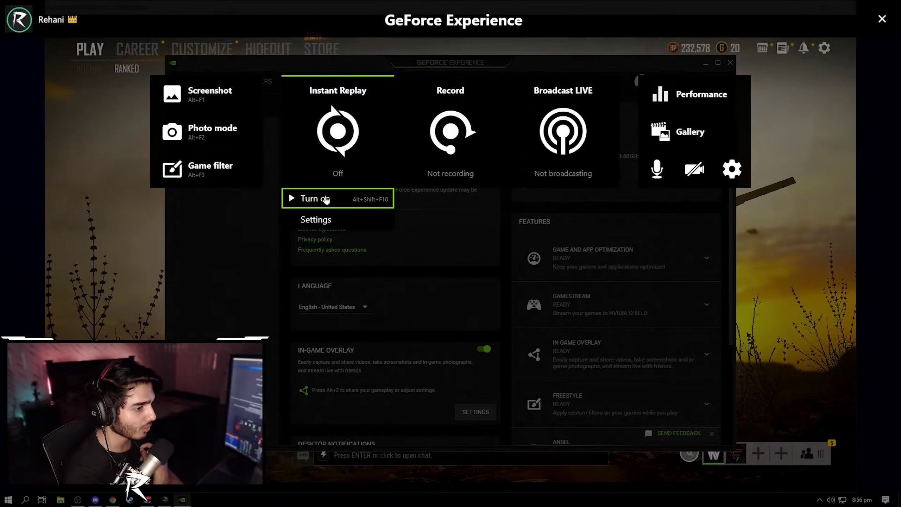
pyautogui.click(404, 154)
pyautogui.click(379, 161)
pyautogui.click(399, 173)
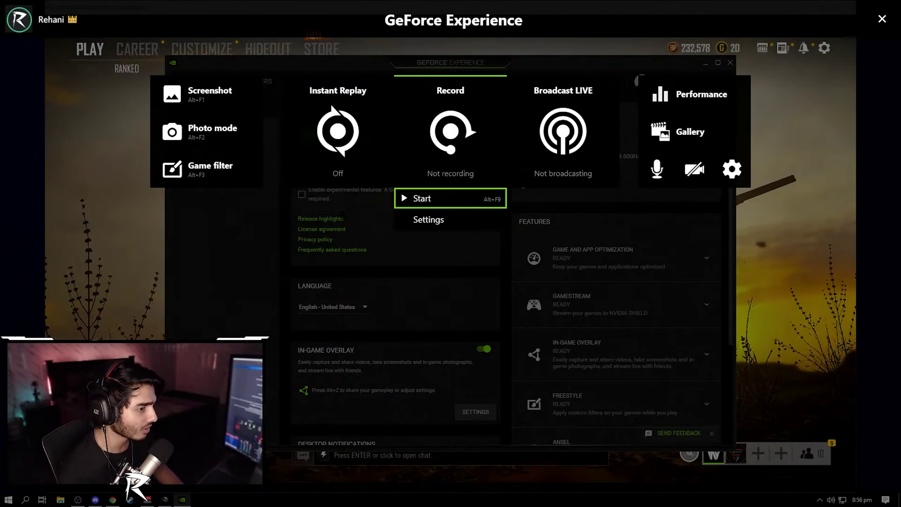
pyautogui.click(346, 167)
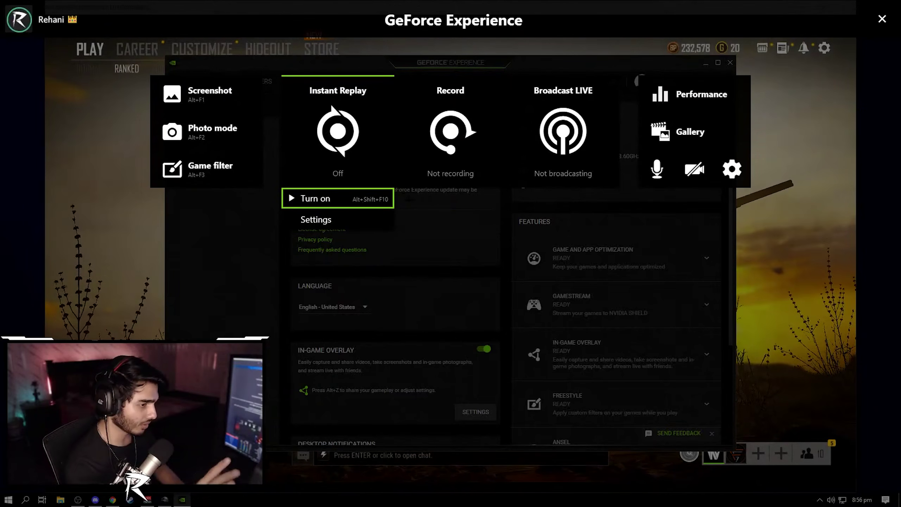
# Open the Recordings section of the overlay settings, showing the temporary files and videos locations
pyautogui.click(731, 169)
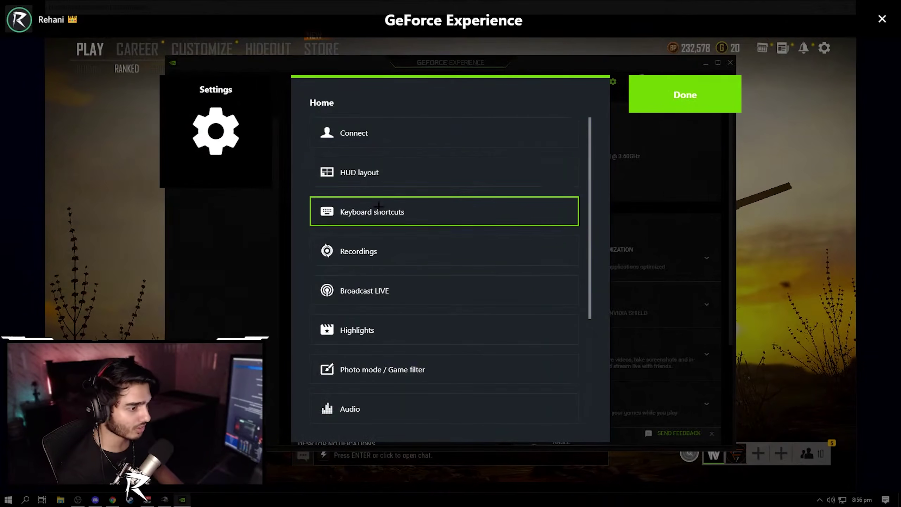
pyautogui.click(379, 245)
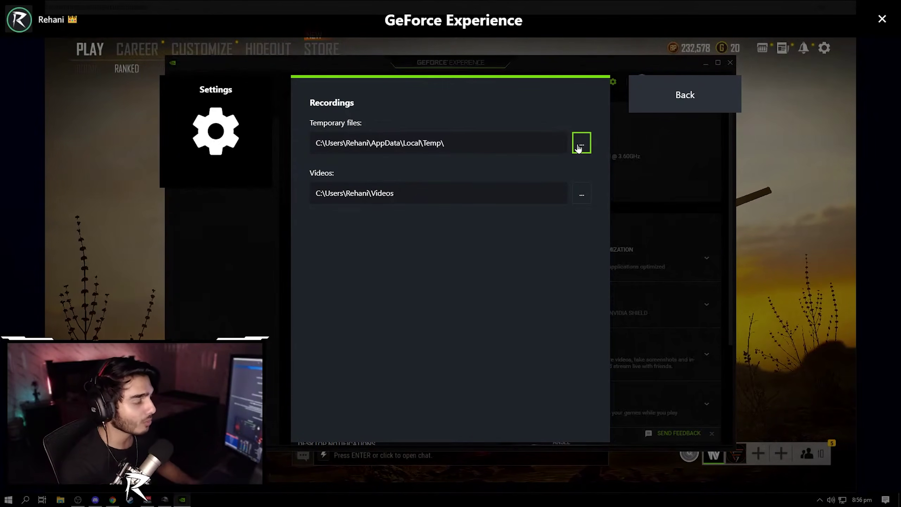
pyautogui.click(686, 103)
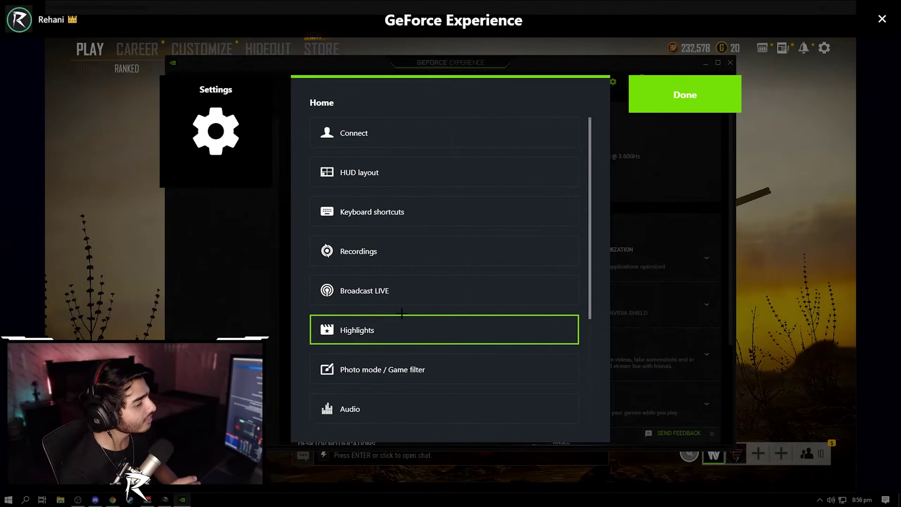
pyautogui.click(402, 264)
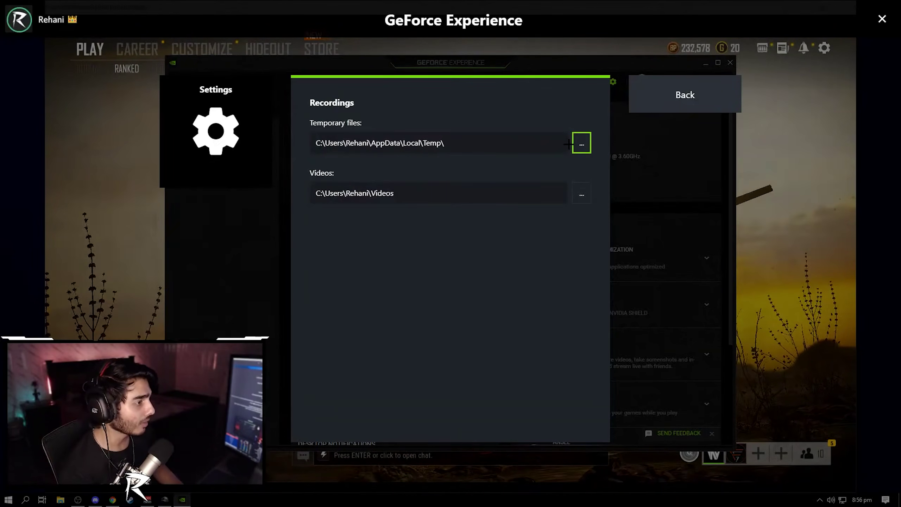
pyautogui.click(585, 197)
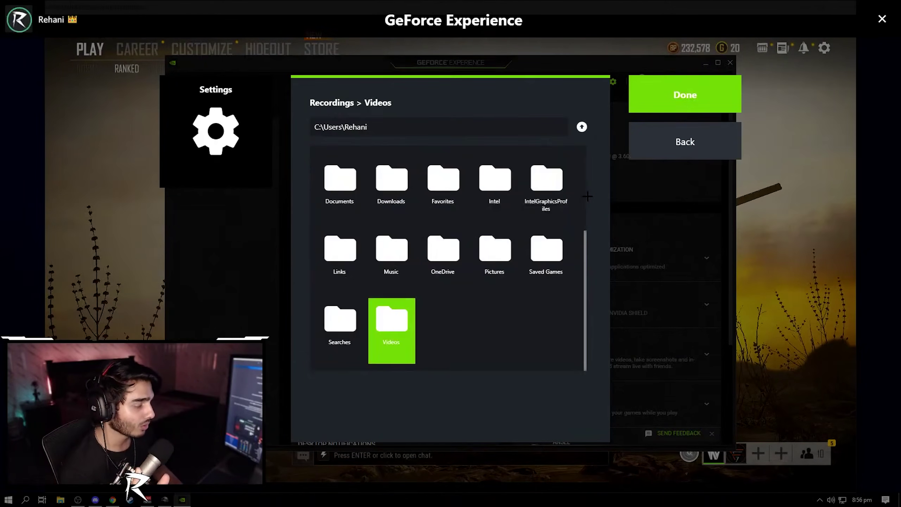
pyautogui.click(582, 127)
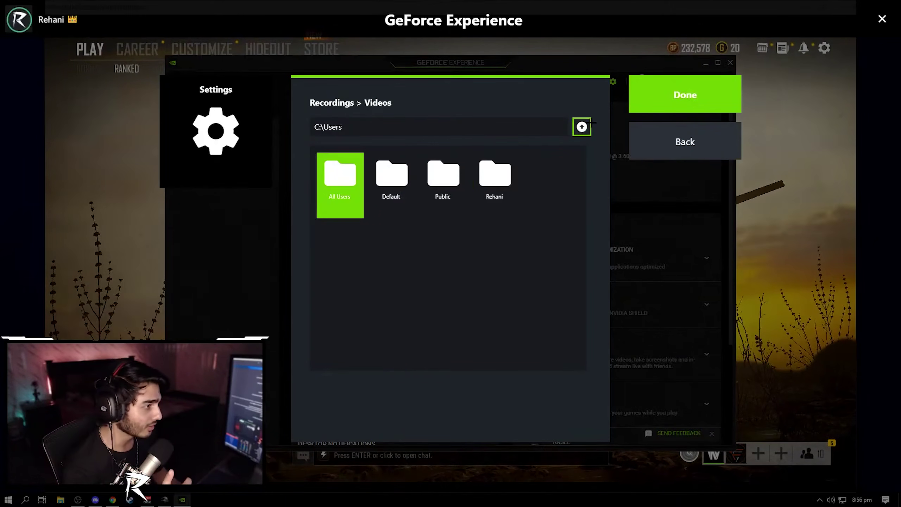
pyautogui.click(582, 126)
pyautogui.click(581, 127)
pyautogui.click(443, 184)
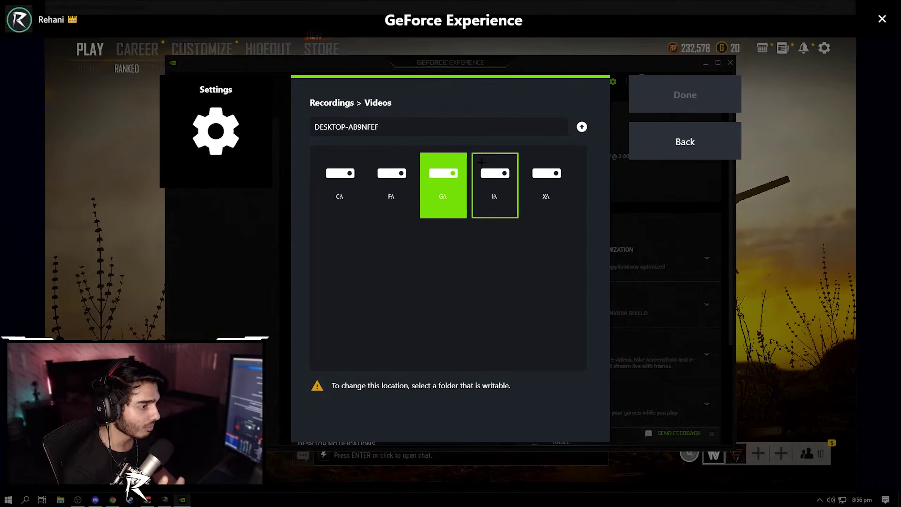
pyautogui.click(669, 133)
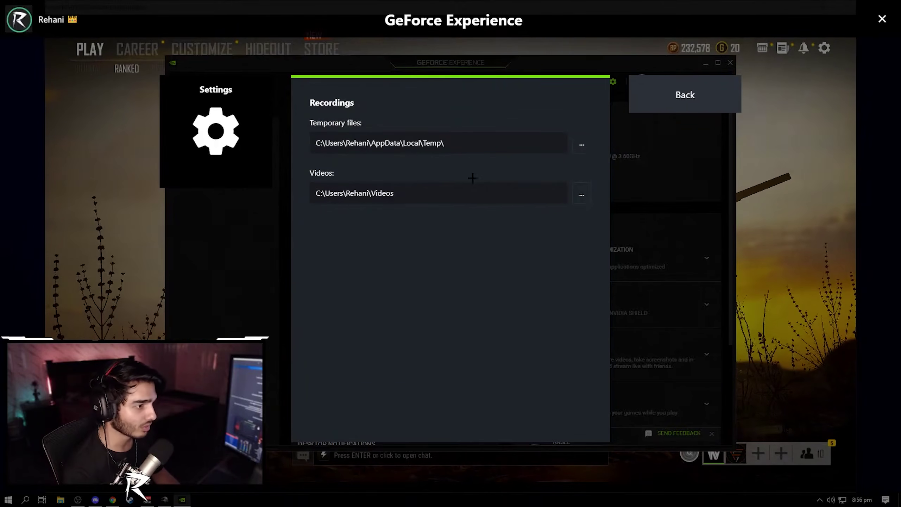
# Set the temporary files location for recordings to the Clips folder on drive G
pyautogui.click(581, 143)
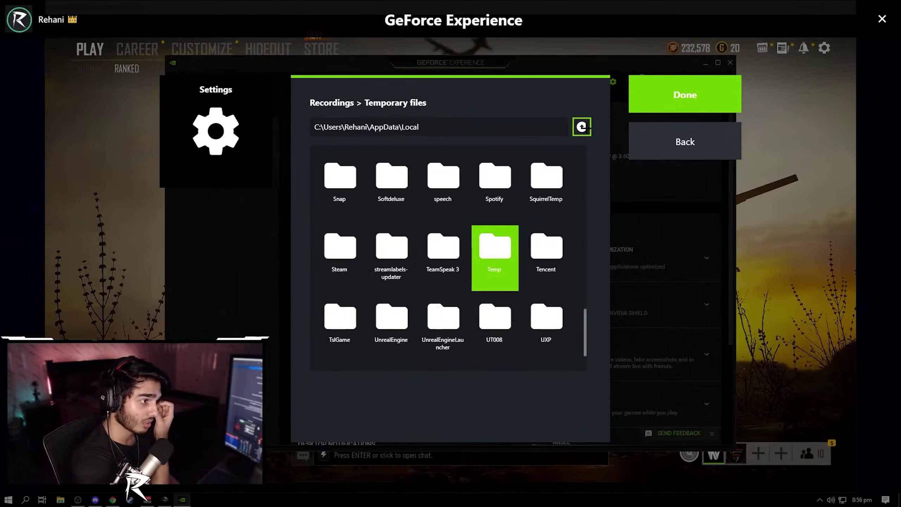
pyautogui.click(582, 126)
pyautogui.click(581, 126)
pyautogui.click(581, 126)
pyautogui.click(581, 126)
pyautogui.click(582, 127)
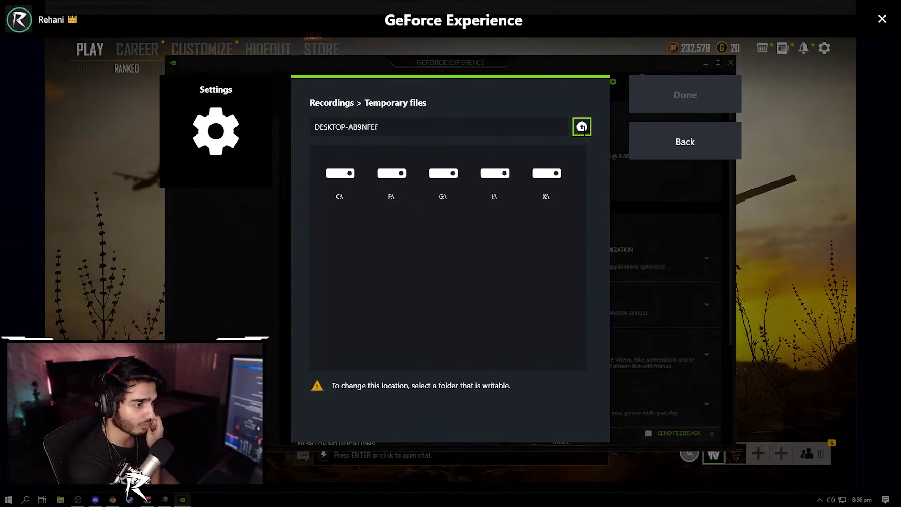
pyautogui.doubleClick(443, 176)
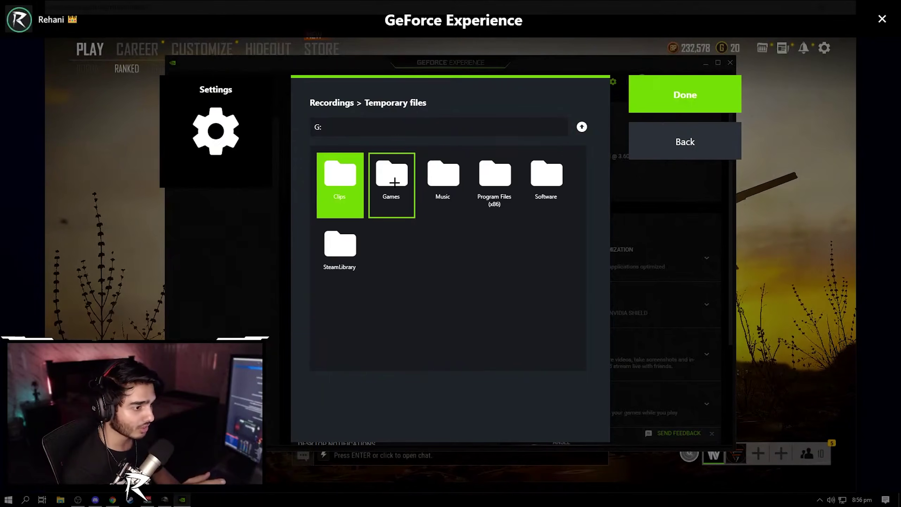
pyautogui.doubleClick(338, 173)
pyautogui.click(648, 100)
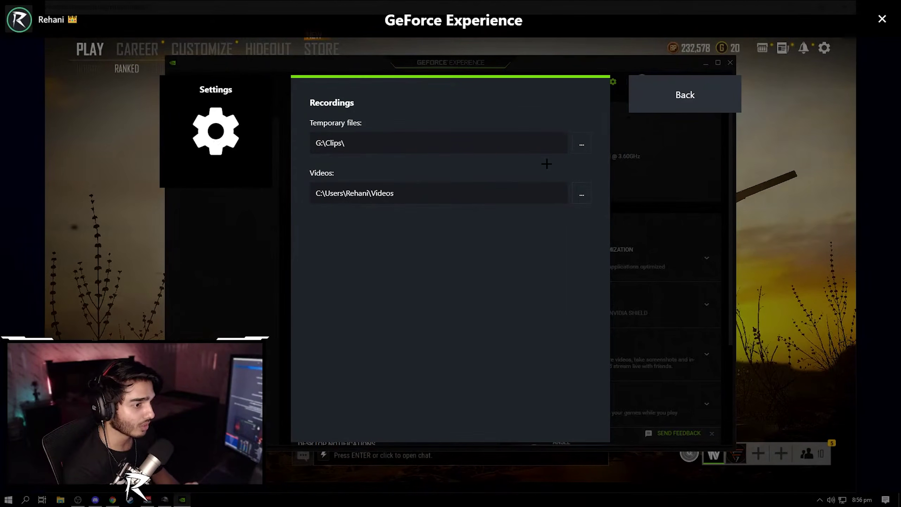
# Set the Videos location for recordings to G:\Clips and return to the overlay's settings list
pyautogui.click(581, 194)
pyautogui.scroll(-3, 337, 174)
pyautogui.click(582, 127)
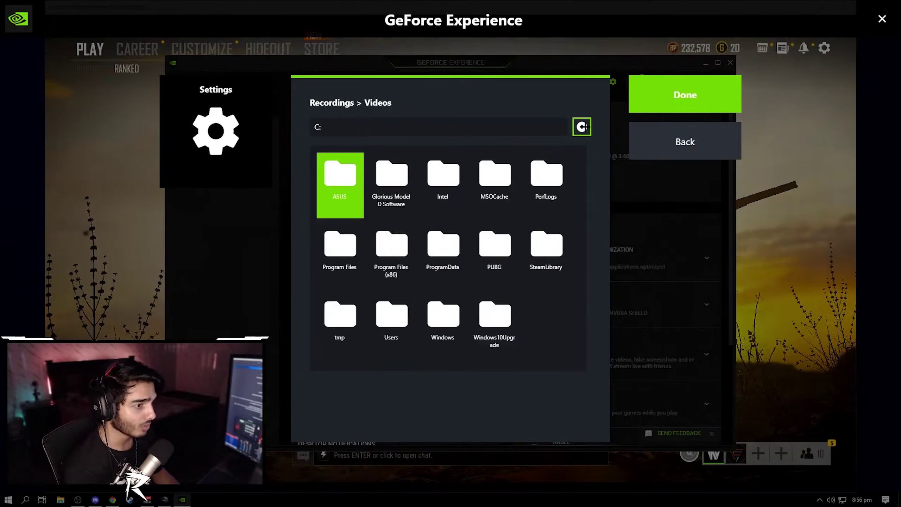
pyautogui.click(582, 126)
pyautogui.click(443, 175)
pyautogui.doubleClick(443, 175)
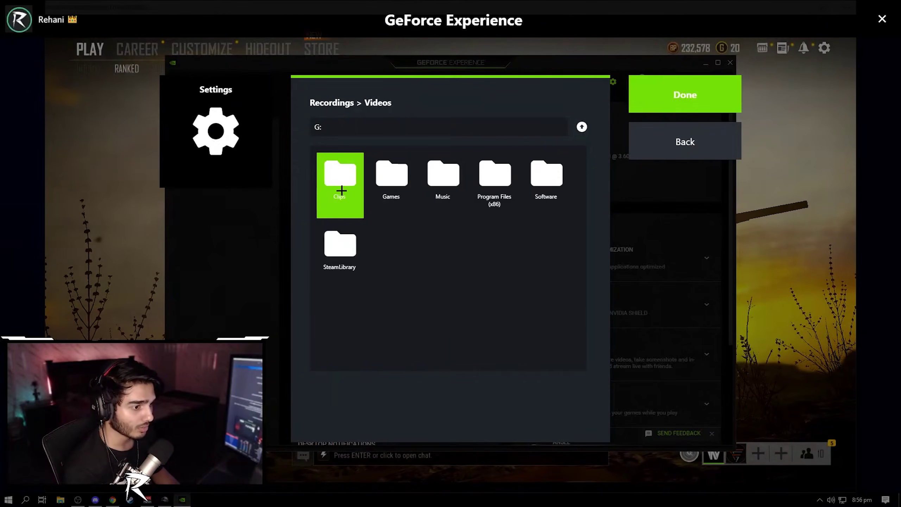
pyautogui.click(656, 103)
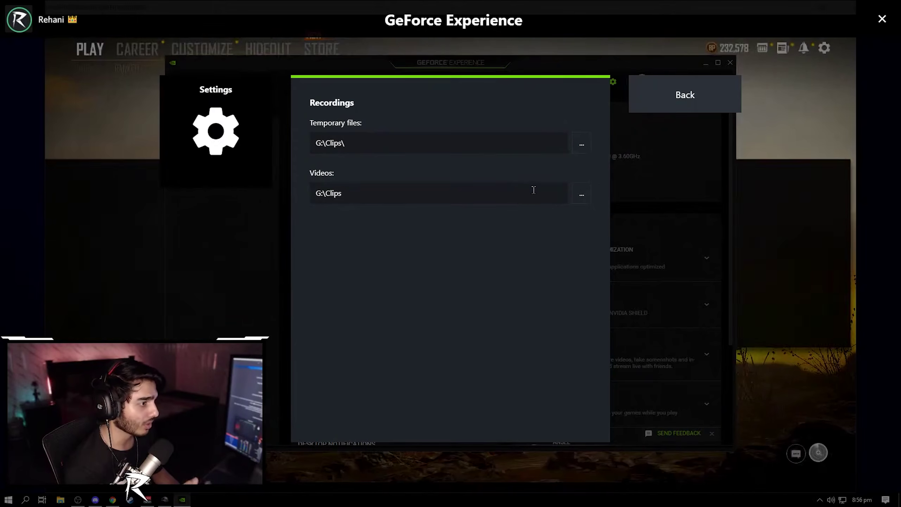
pyautogui.click(669, 96)
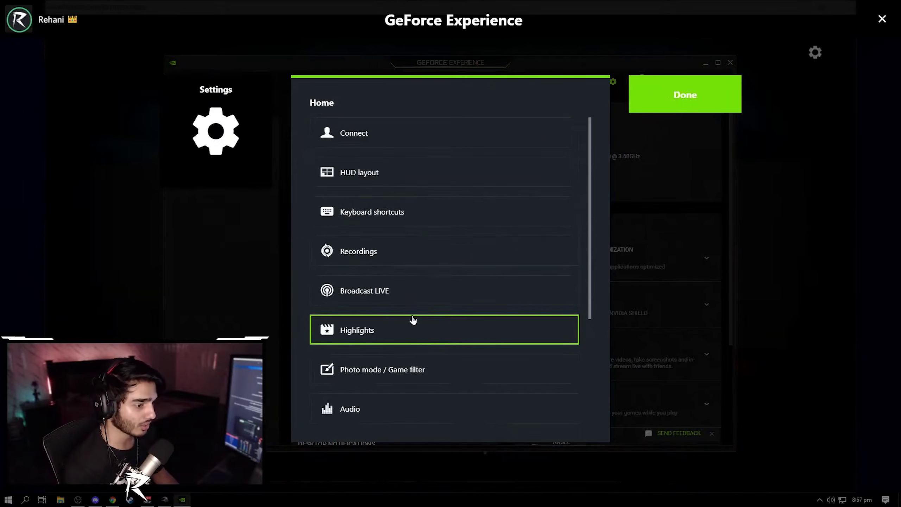
# Open the Highlights settings and browse its temporary files location up to the computer's list of drives
pyautogui.click(405, 330)
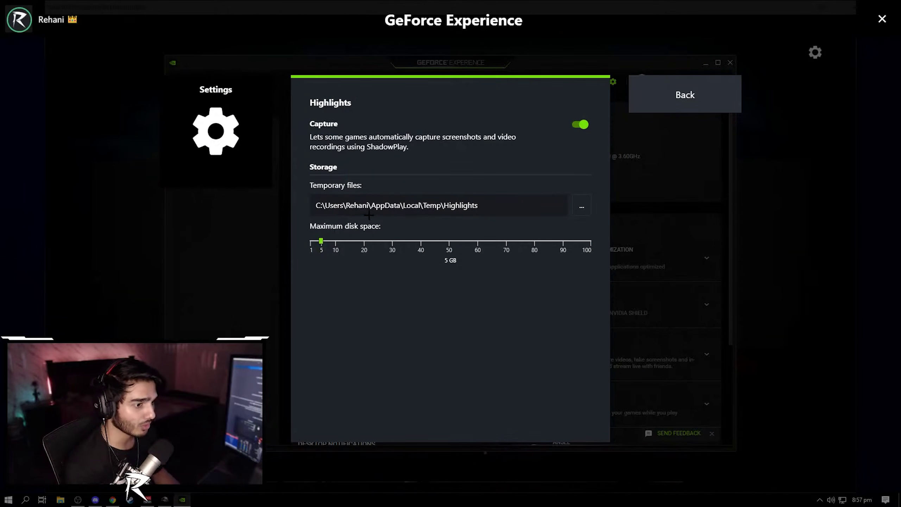
pyautogui.click(581, 206)
pyautogui.click(582, 126)
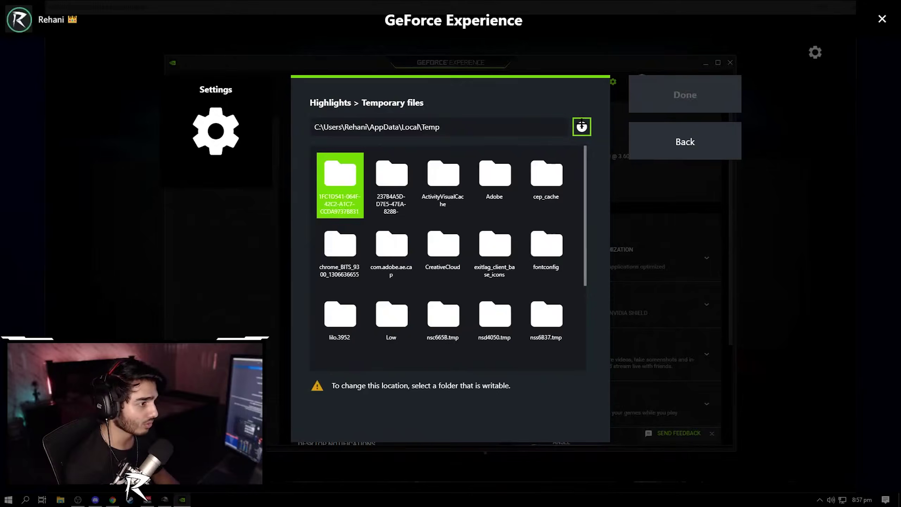
pyautogui.click(581, 126)
pyautogui.click(581, 126)
pyautogui.click(582, 126)
pyautogui.click(582, 127)
pyautogui.click(582, 127)
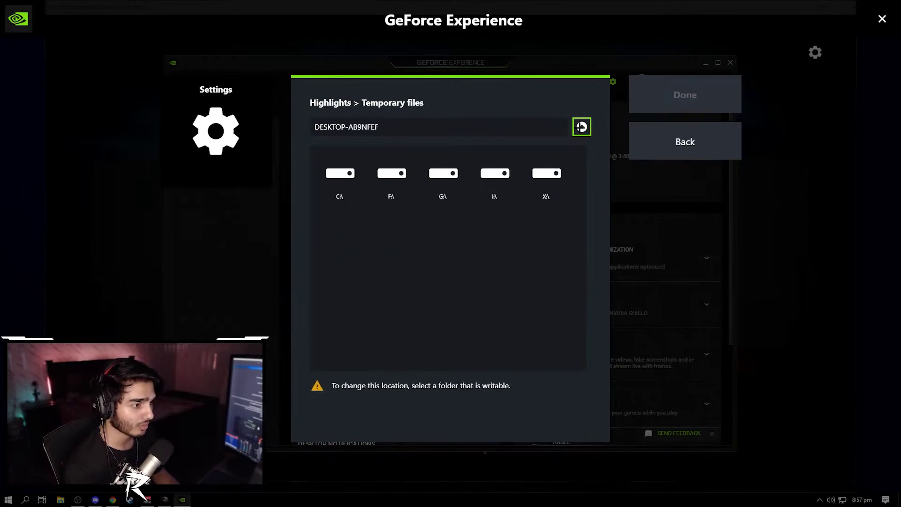
# Set the Highlights temporary files location to G:\Clips\Highlight and move all existing temporary files there
pyautogui.doubleClick(442, 179)
pyautogui.doubleClick(359, 206)
pyautogui.click(350, 199)
pyautogui.click(638, 111)
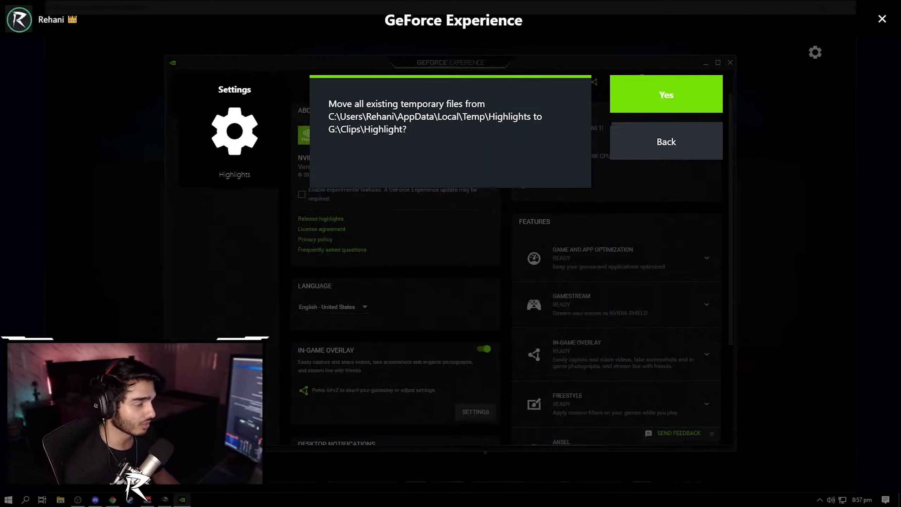
pyautogui.press('Tab')
pyautogui.press('Tab')
pyautogui.press('Tab')
pyautogui.press('Tab')
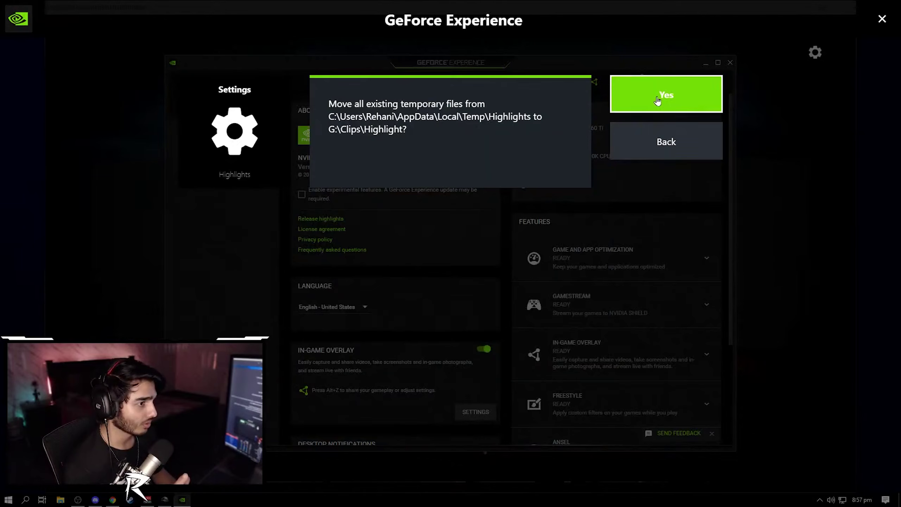
pyautogui.press('Return')
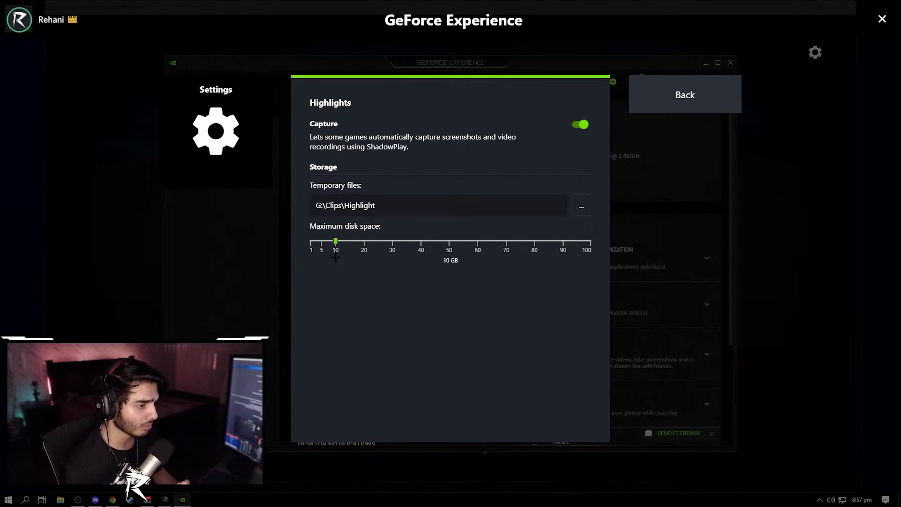
# Set the Highlights maximum disk space to 10 GB, toggle its Capture option and return to the overlay's settings list
pyautogui.click(580, 124)
pyautogui.click(685, 94)
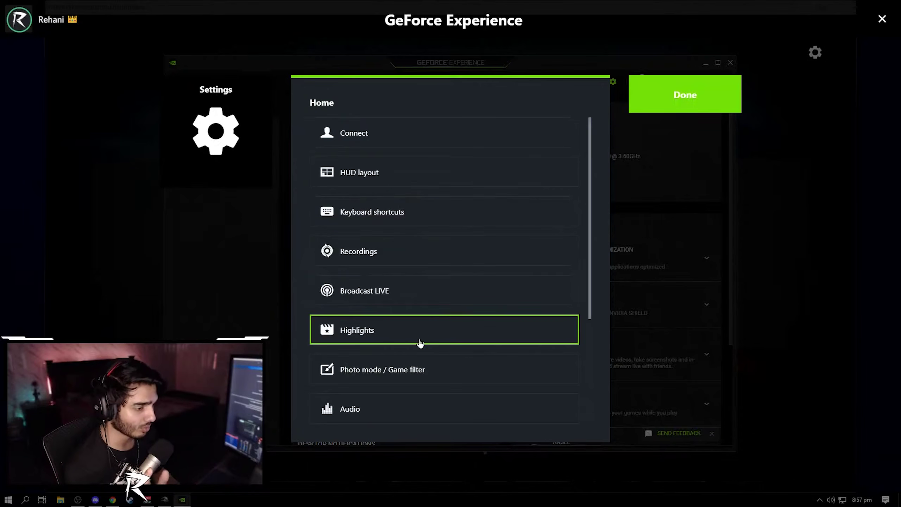
# Open the Video capture settings and set a custom bit rate of 55 Mbps
pyautogui.scroll(-4, 411, 372)
pyautogui.click(425, 308)
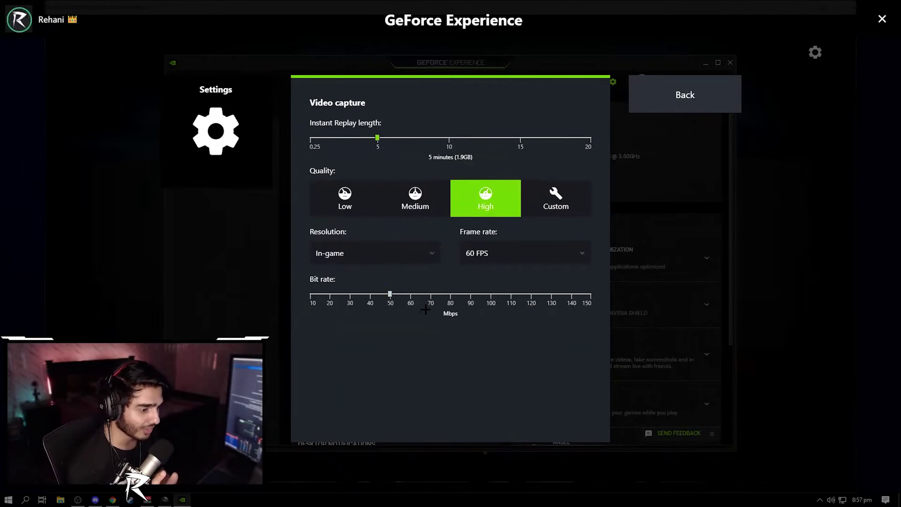
pyautogui.click(396, 297)
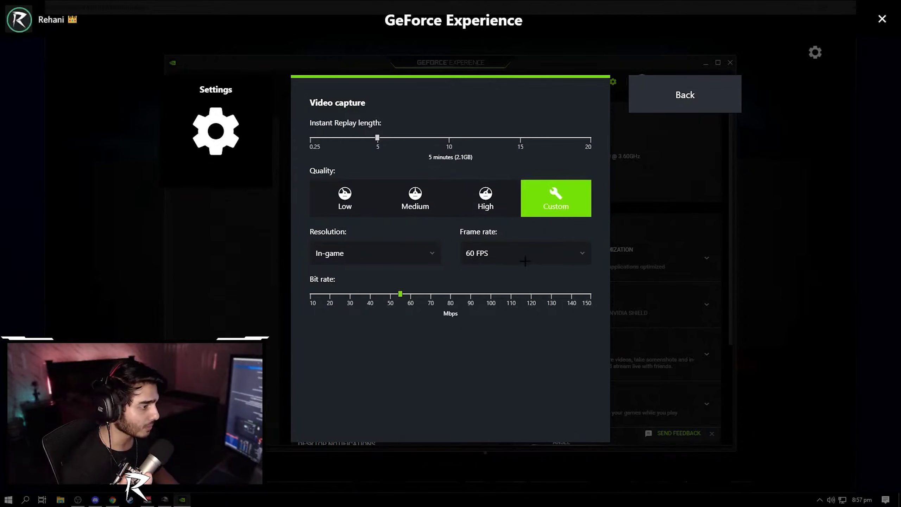
# Set the video capture resolution to 1080p HD at 60 FPS and return to the overlay's settings list
pyautogui.click(376, 252)
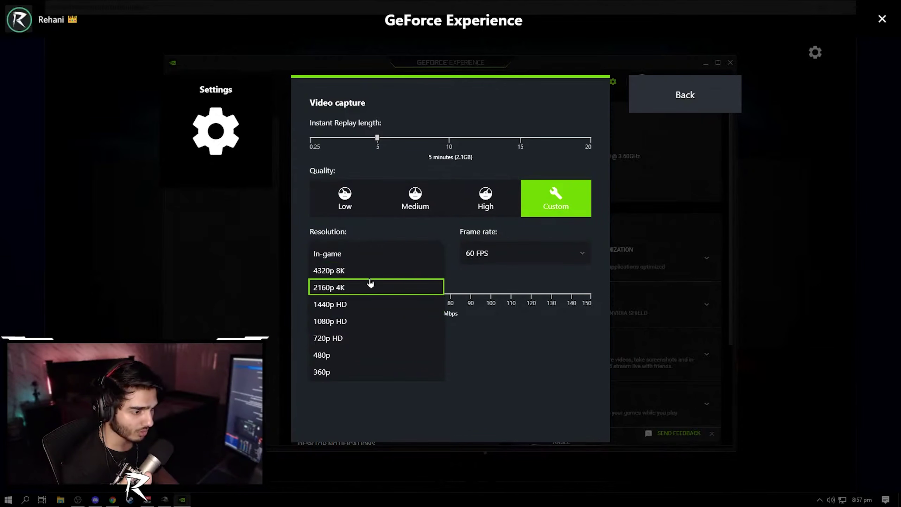
pyautogui.click(379, 329)
pyautogui.click(499, 254)
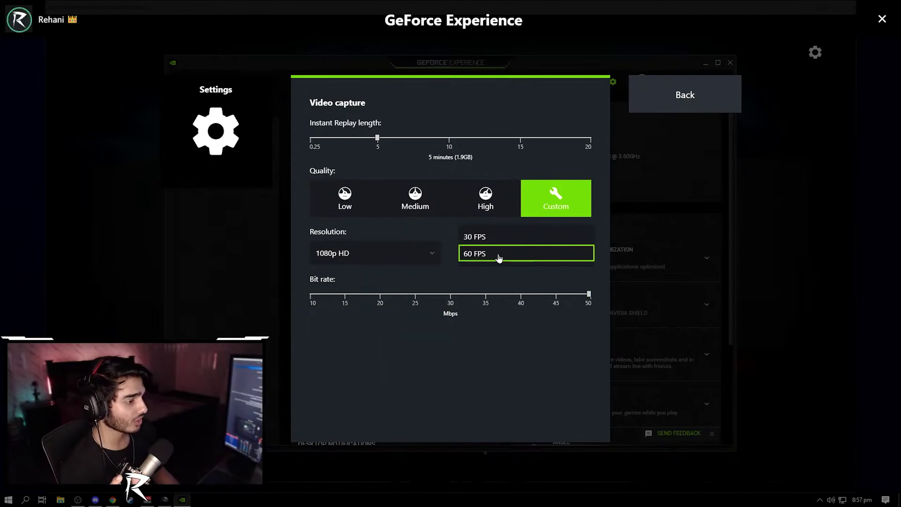
pyautogui.click(499, 255)
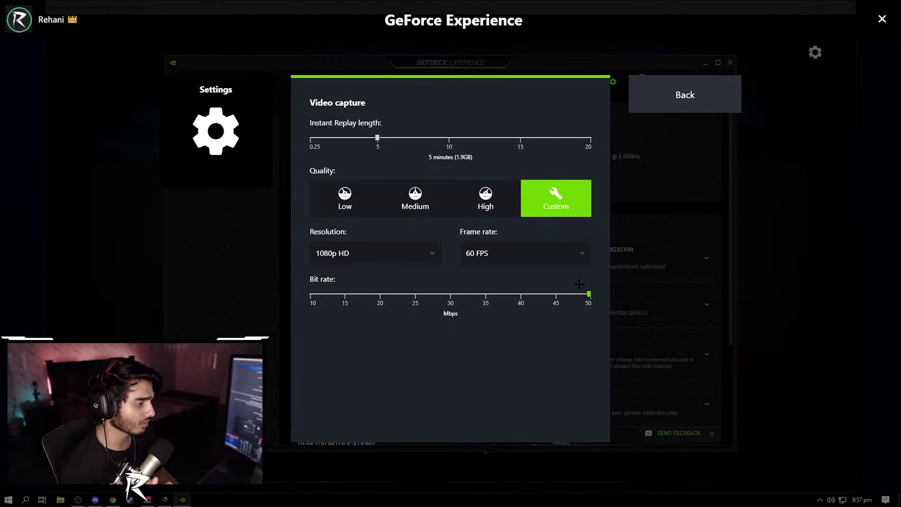
pyautogui.click(658, 97)
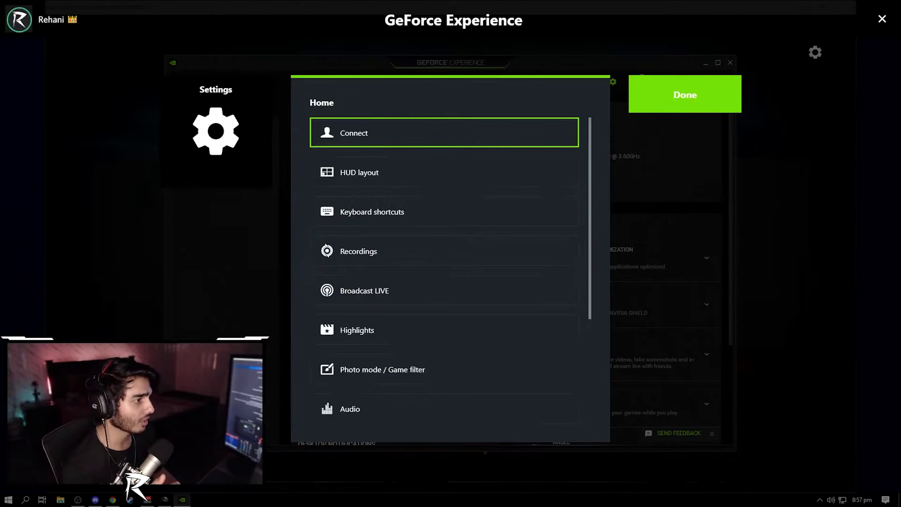
# Close and reopen the overlay settings, and open the Keyboard shortcuts section
pyautogui.click(659, 95)
pyautogui.click(732, 168)
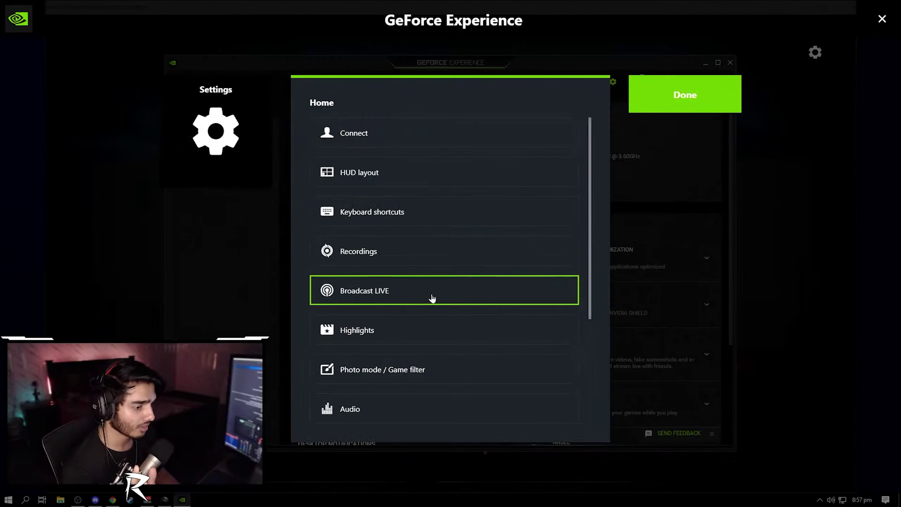
pyautogui.scroll(-4, 431, 298)
pyautogui.scroll(4, 404, 309)
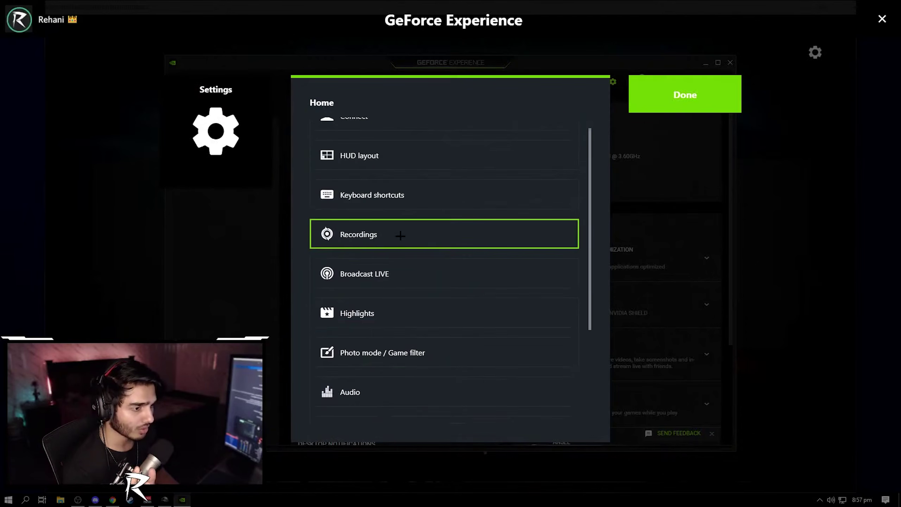
pyautogui.scroll(1, 408, 188)
pyautogui.click(390, 211)
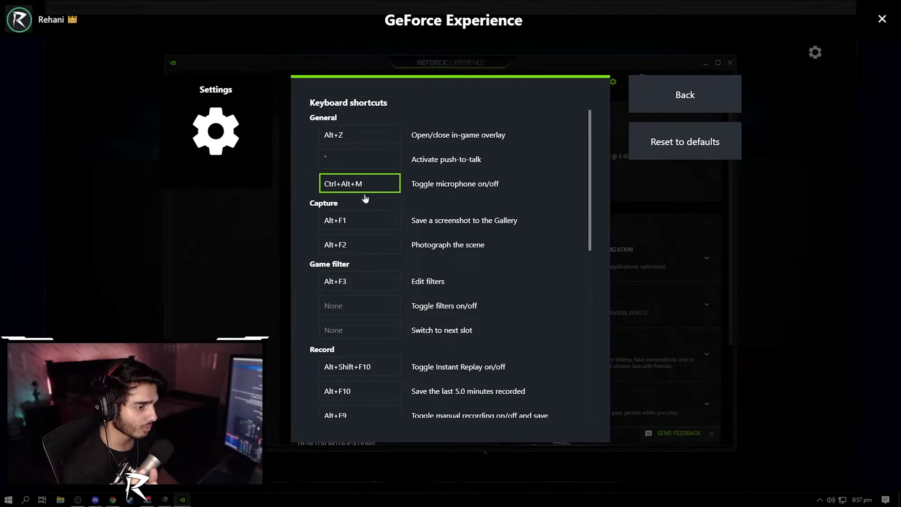
# Review the in-game overlay's keyboard shortcuts for capture, game filter, recording and broadcasting, and exit the overlay
pyautogui.scroll(-1, 372, 267)
pyautogui.scroll(-3, 358, 354)
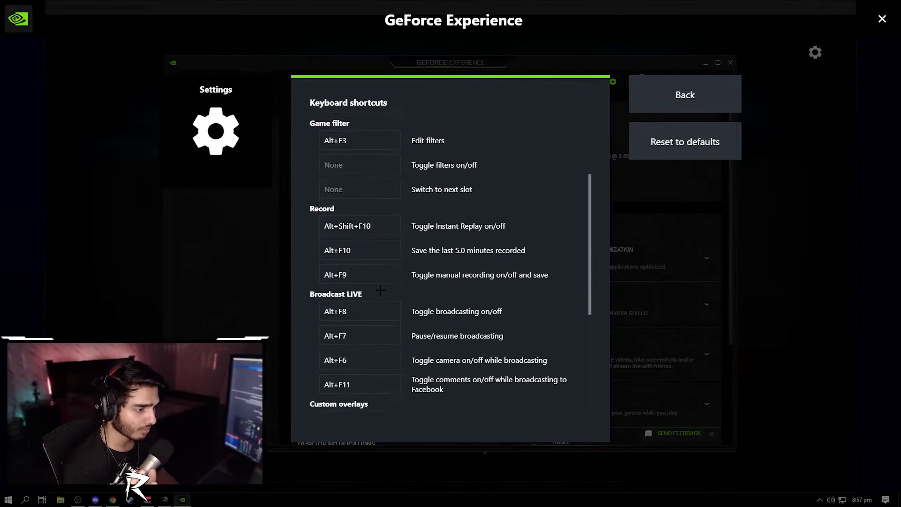
pyautogui.scroll(4, 363, 318)
pyautogui.scroll(1, 360, 298)
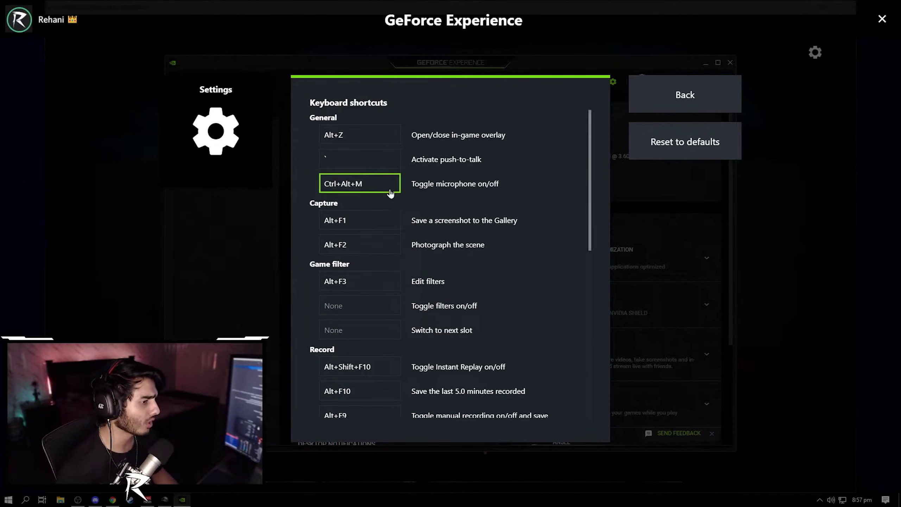
pyautogui.scroll(-3, 392, 315)
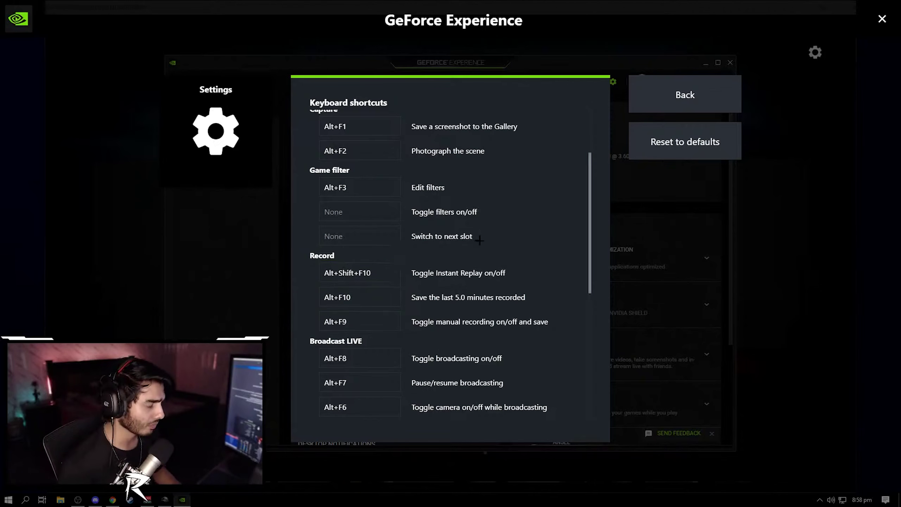
pyautogui.click(716, 92)
pyautogui.click(716, 93)
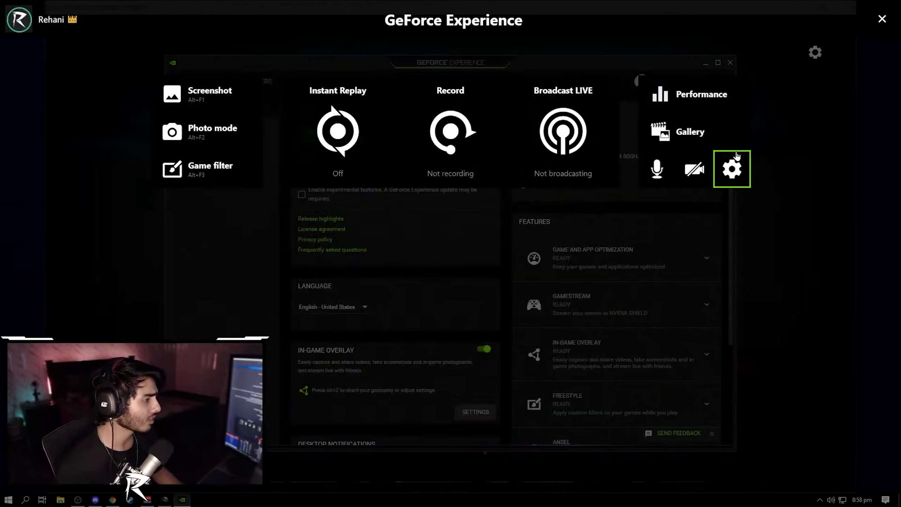
pyautogui.click(732, 169)
pyautogui.press('Escape')
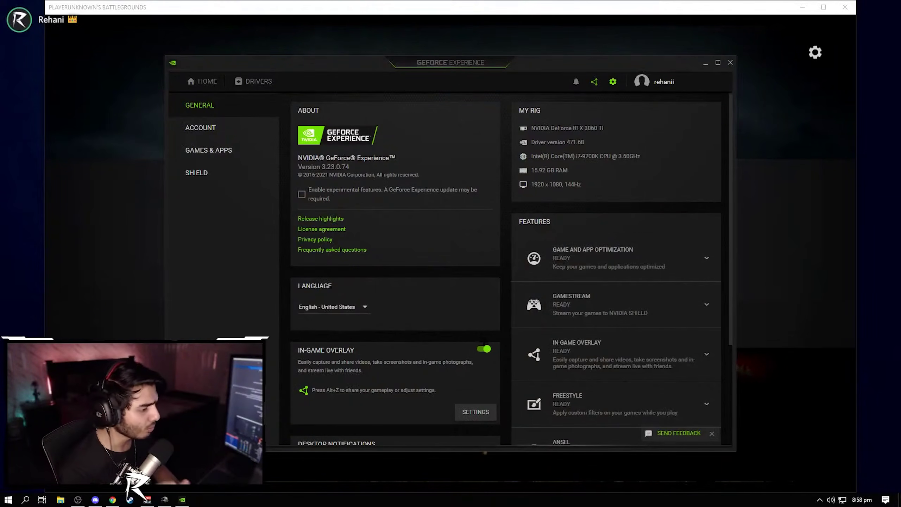
# Turn off the in-game overlay in GeForce Experience, close the program and minimise the PUBG window
pyautogui.click(484, 352)
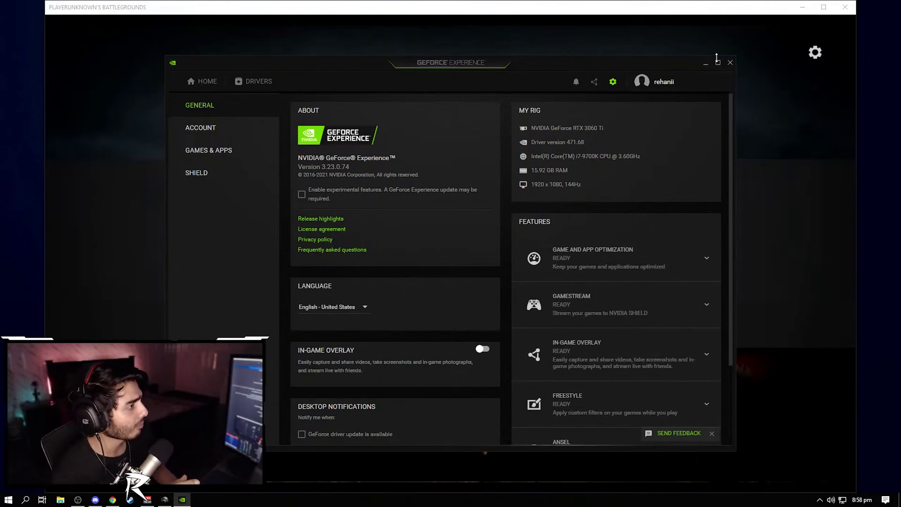
pyautogui.click(729, 62)
pyautogui.click(802, 7)
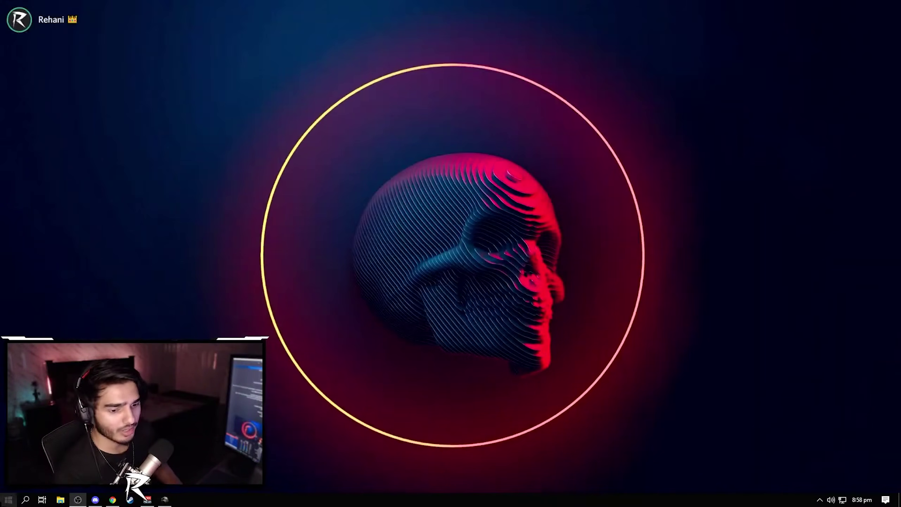
# Bring up the Steam client running in the background and open its settings
pyautogui.press('super')
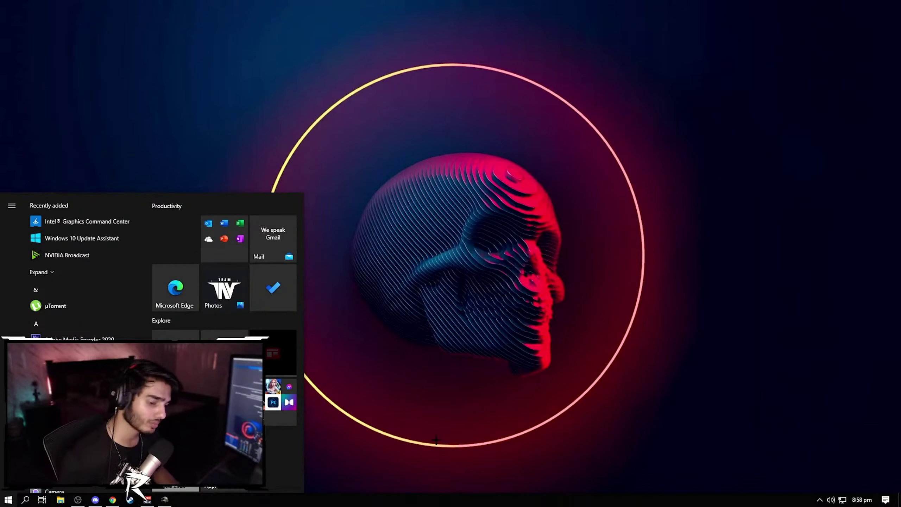
pyautogui.click(819, 500)
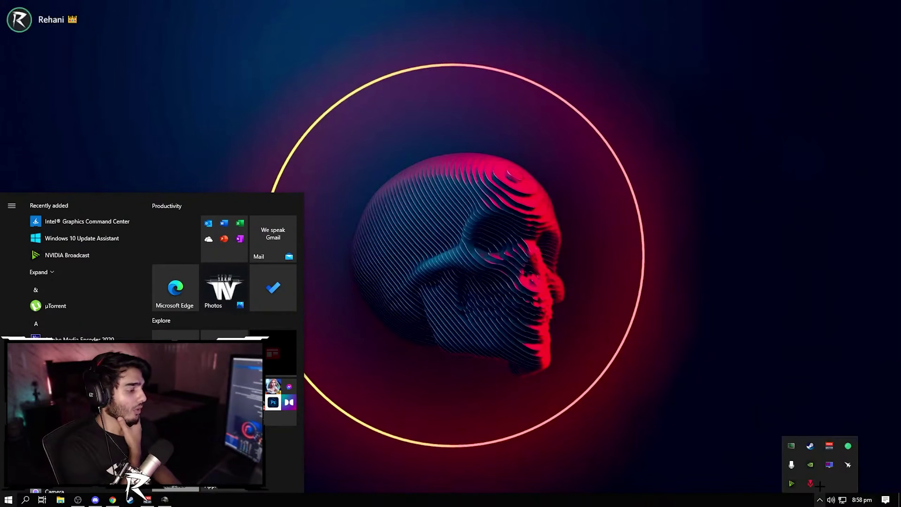
pyautogui.click(811, 446)
pyautogui.click(9, 9)
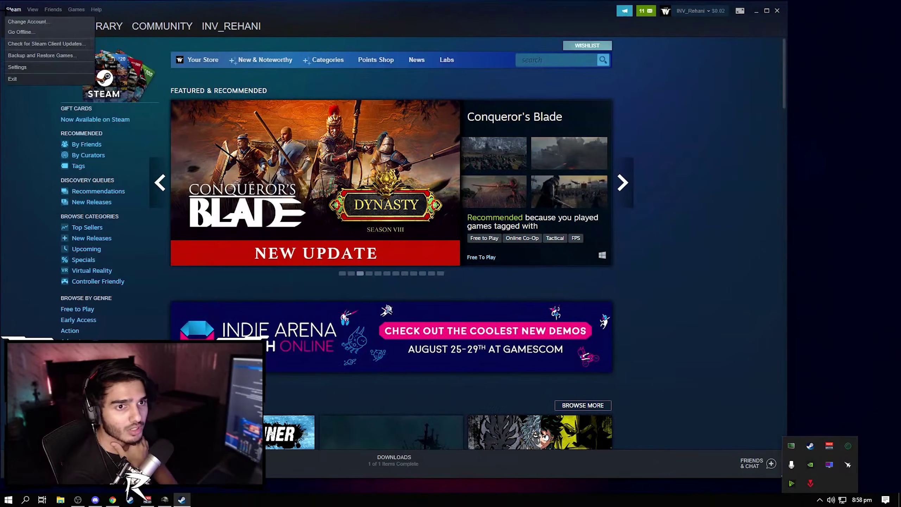
pyautogui.click(20, 65)
# Enable Low Bandwidth Mode and Low Performance Mode in Steam's Library settings, save them and close the Steam window
pyautogui.click(264, 220)
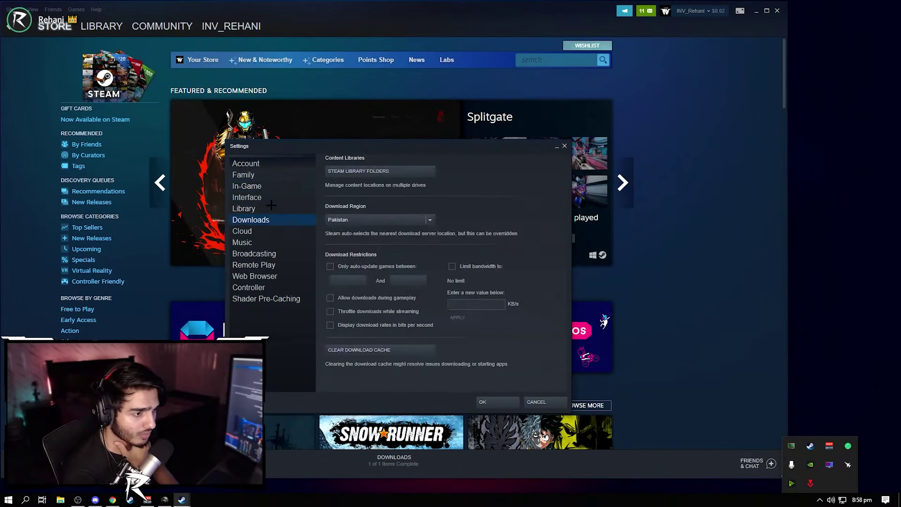
pyautogui.click(272, 197)
pyautogui.click(271, 230)
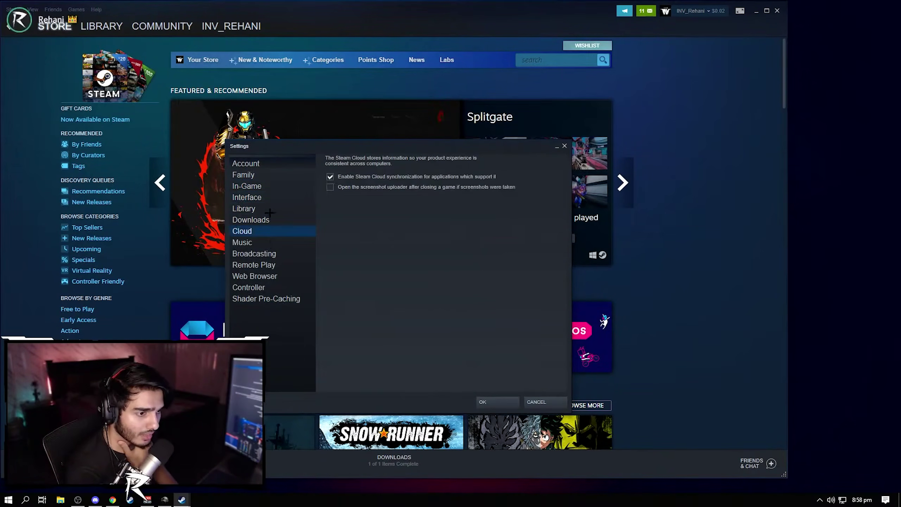
pyautogui.click(270, 210)
pyautogui.click(330, 255)
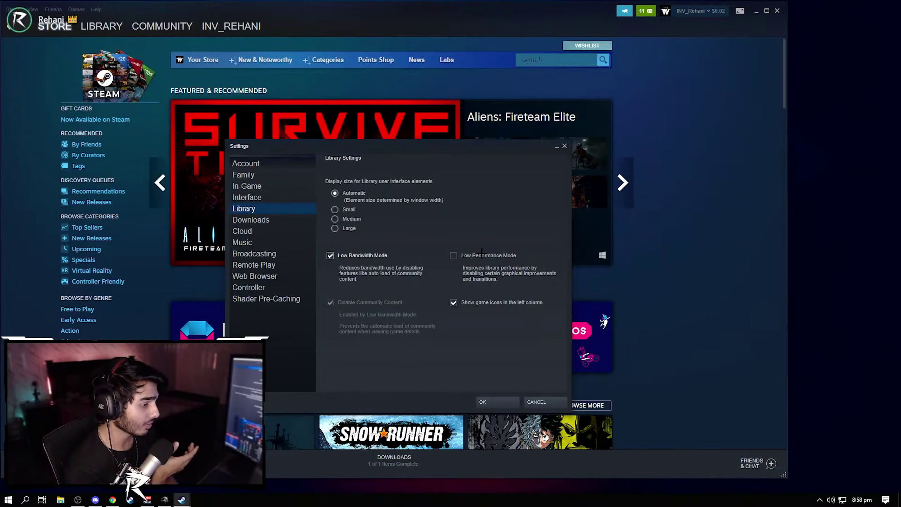
pyautogui.click(496, 402)
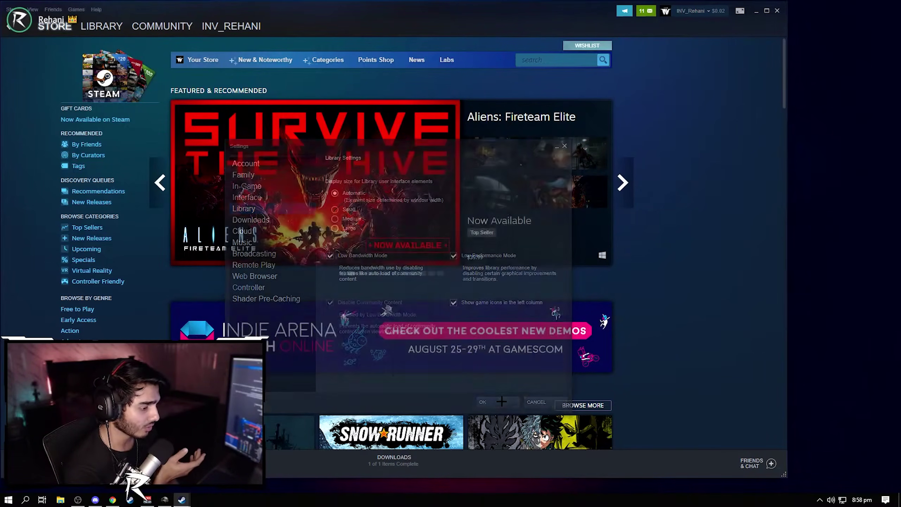
pyautogui.click(101, 26)
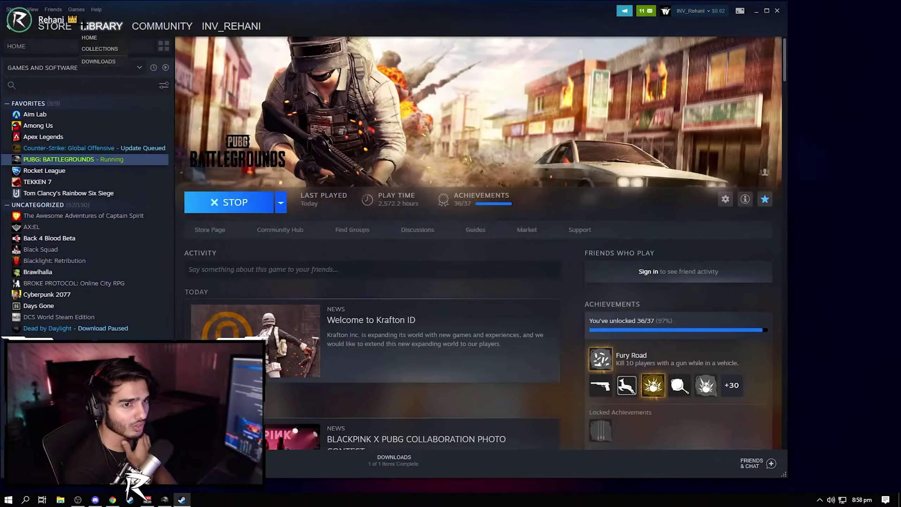
pyautogui.click(776, 10)
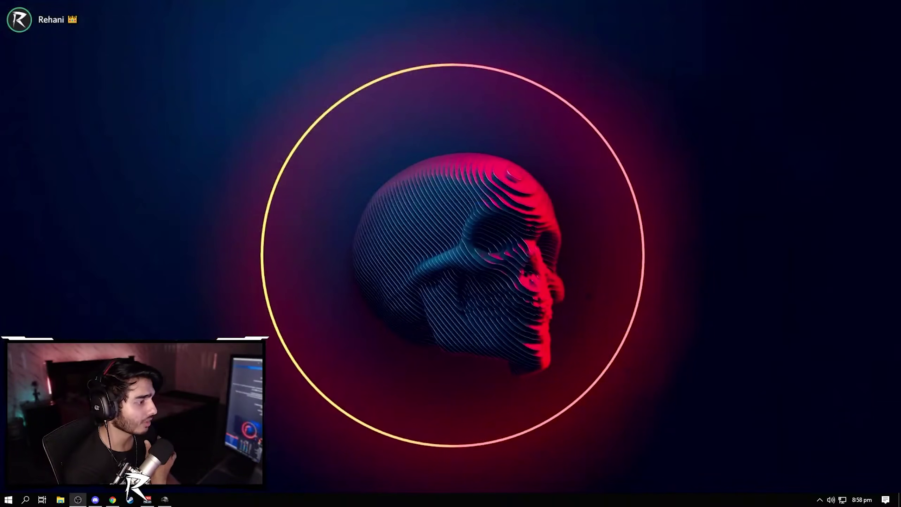
# Open MSI Afterburner, move its window toward the middle of the desktop and load profile 1
pyautogui.click(819, 500)
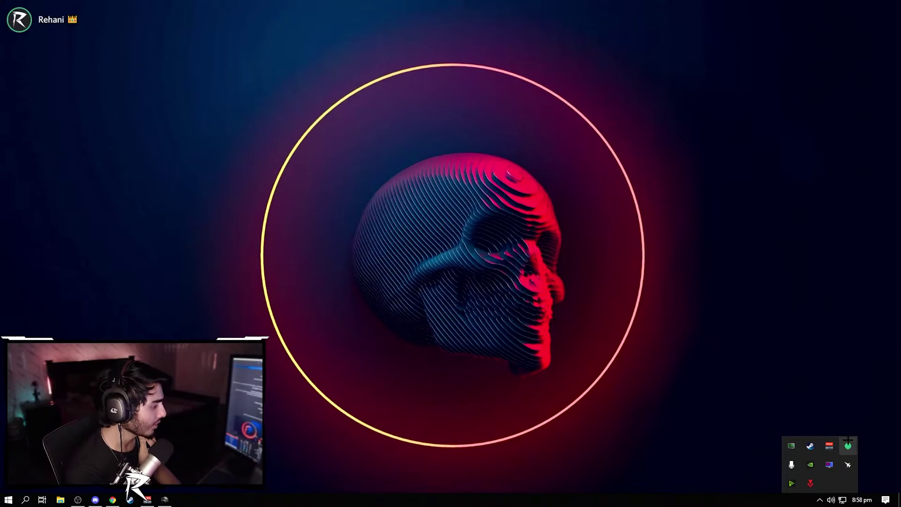
pyautogui.click(848, 464)
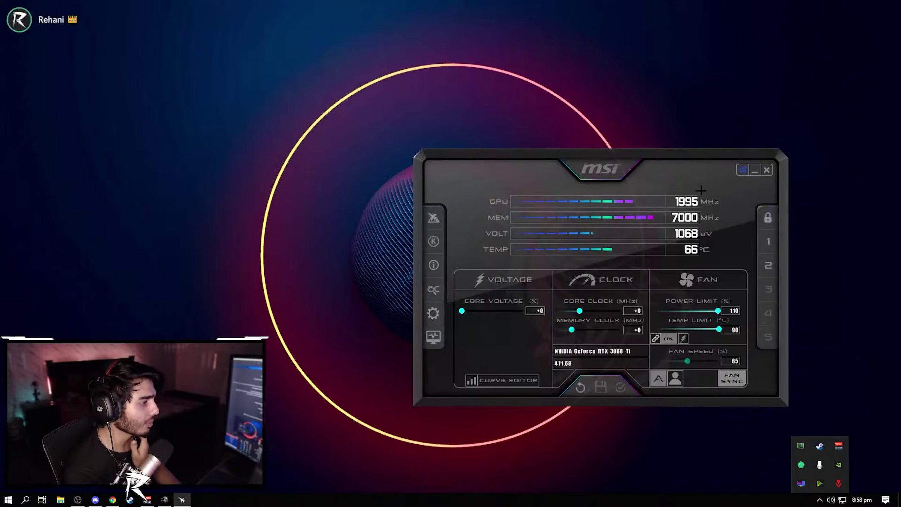
pyautogui.moveTo(701, 191); pyautogui.dragTo(475, 135)
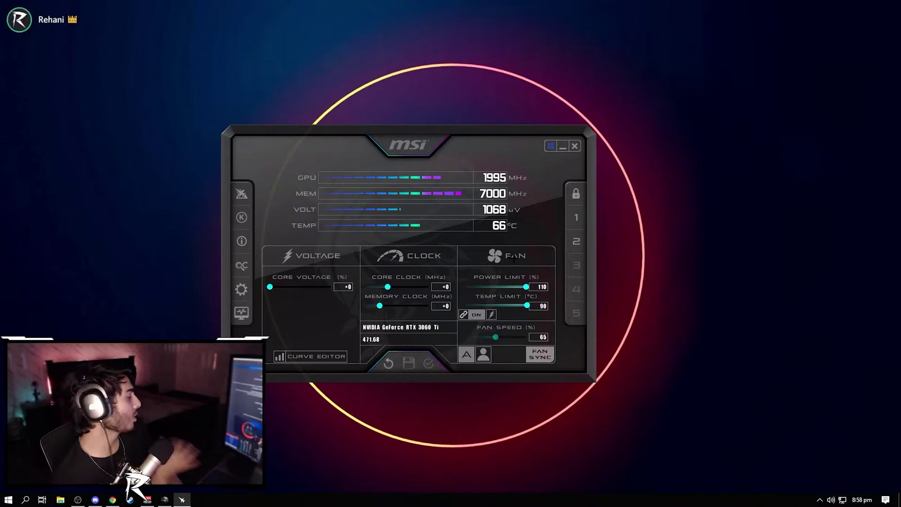
pyautogui.click(577, 217)
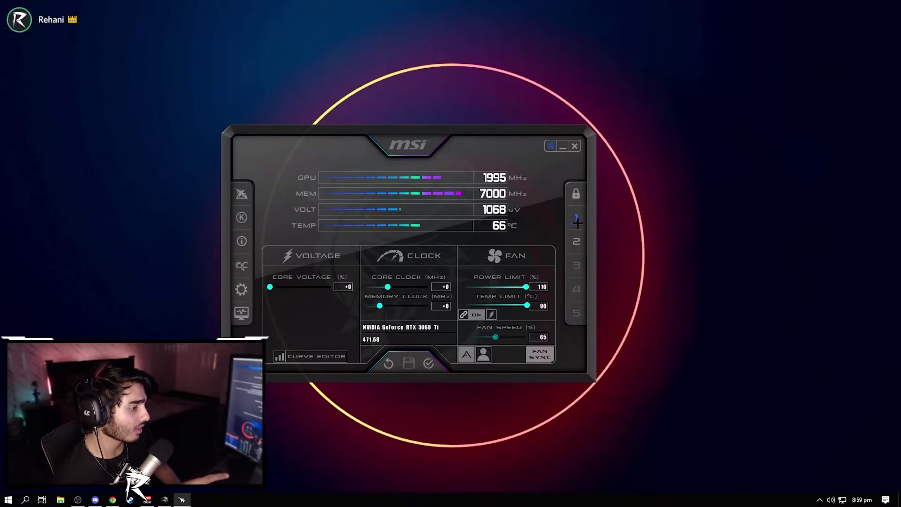
# Load profile 2 and set the core clock offset to +140 MHz and the memory clock offset to +500 MHz
pyautogui.click(571, 248)
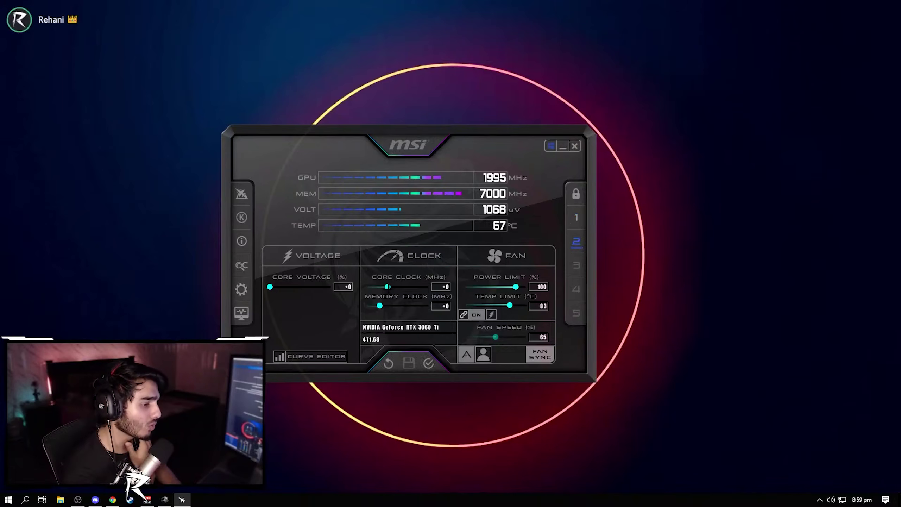
pyautogui.moveTo(391, 289); pyautogui.dragTo(395, 289)
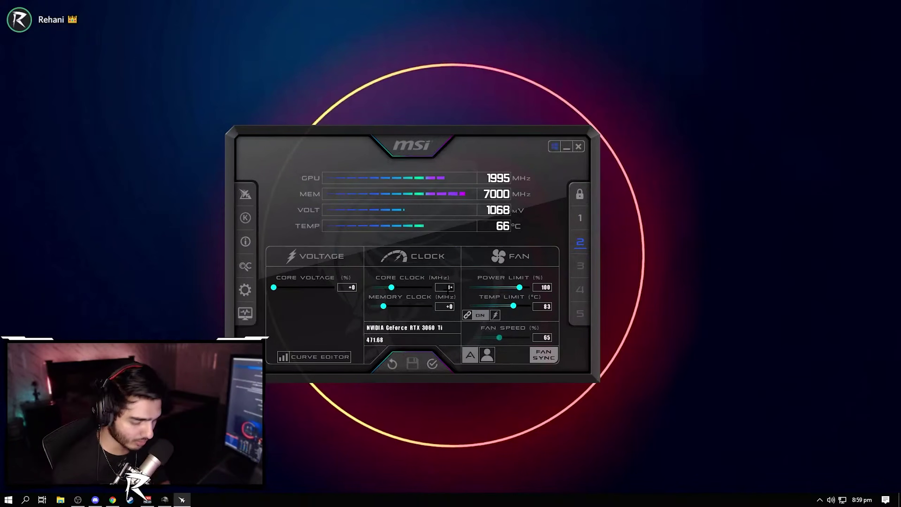
pyautogui.write('14')
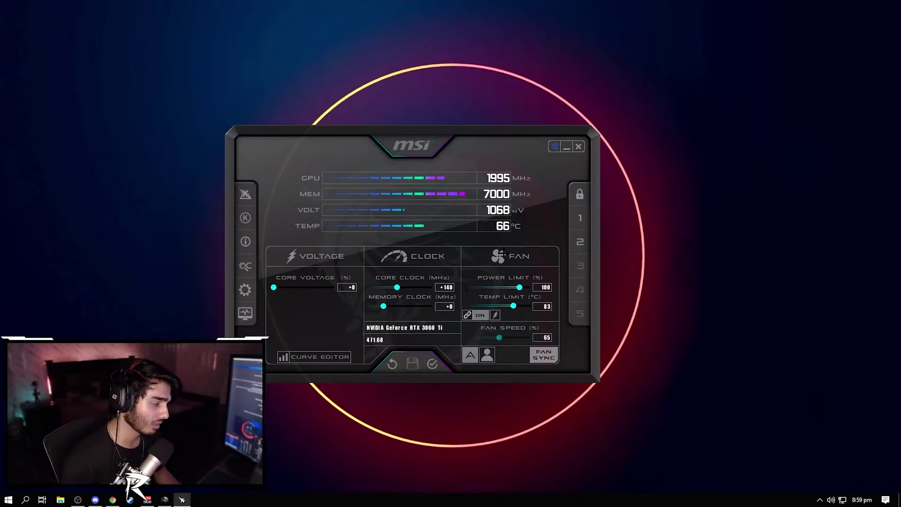
pyautogui.click(452, 309)
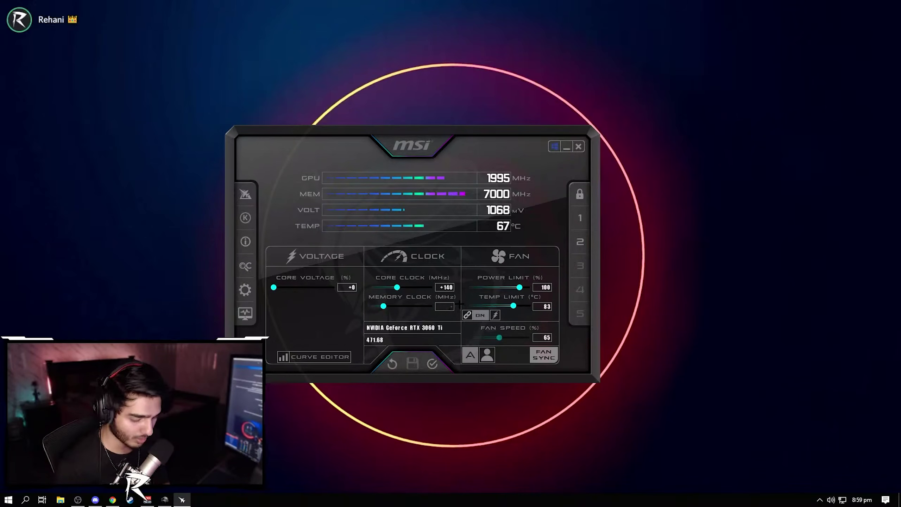
pyautogui.press('Return')
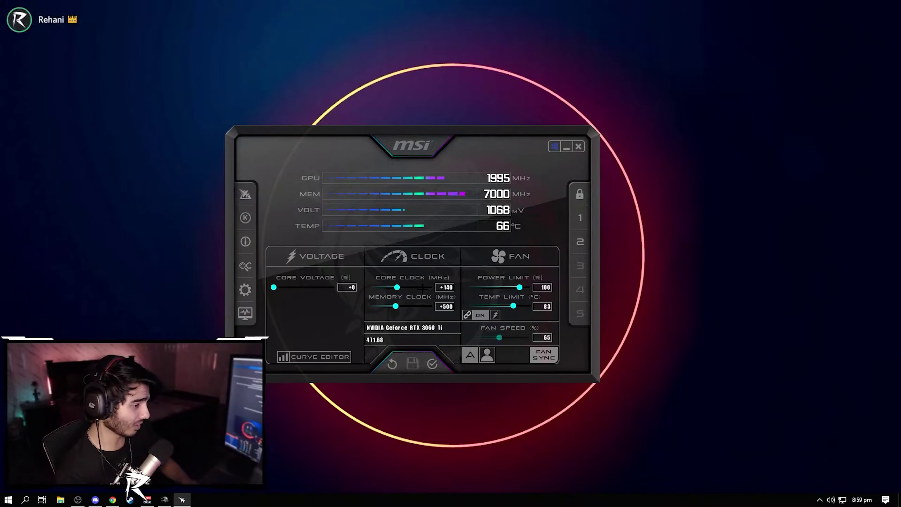
# Check Afterburner's general properties, close them and load profile 1 again
pyautogui.click(244, 290)
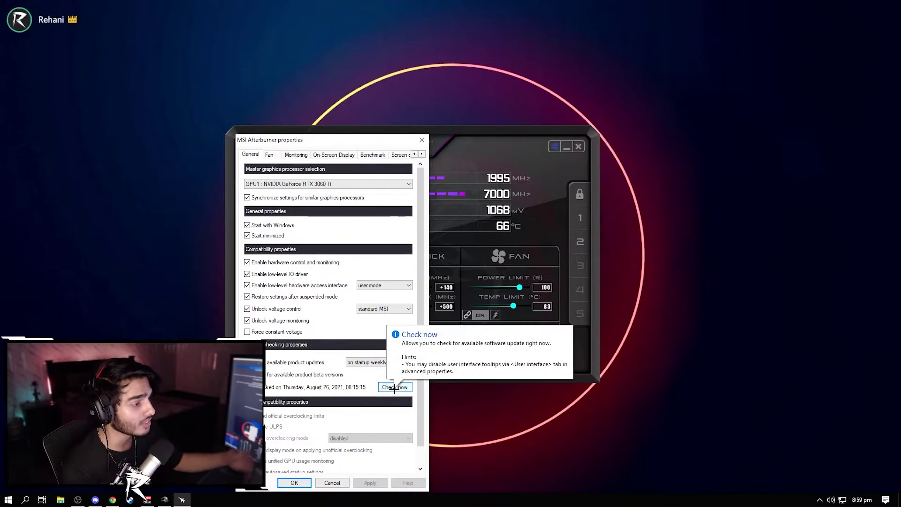
pyautogui.click(421, 140)
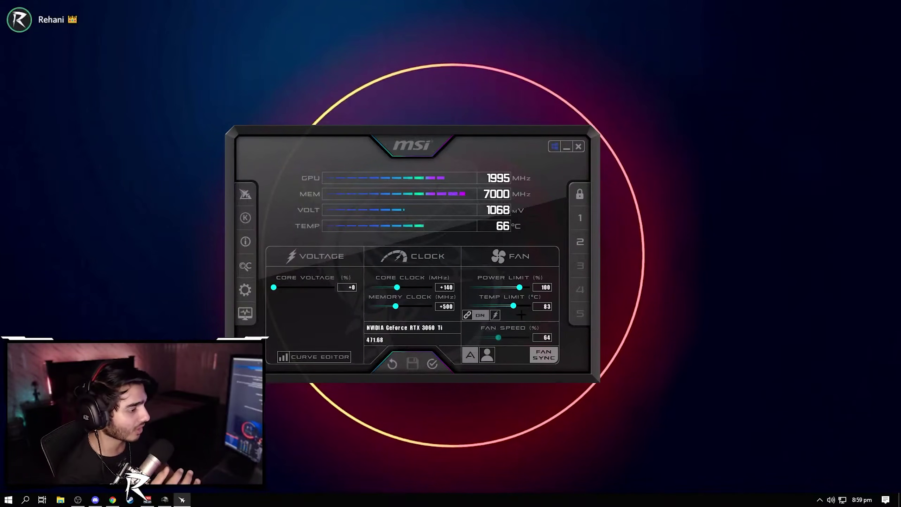
pyautogui.click(579, 221)
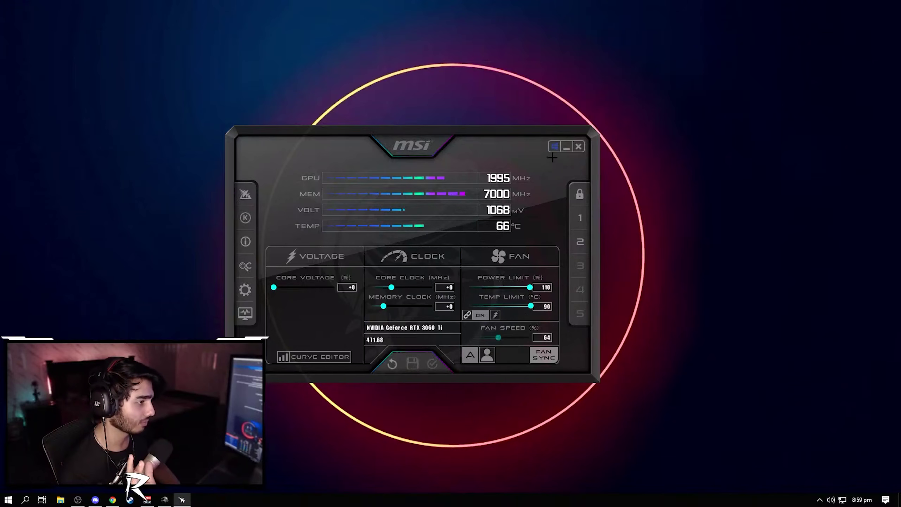
# View the On-Screen Display properties in Afterburner, close them and minimise the program
pyautogui.click(245, 289)
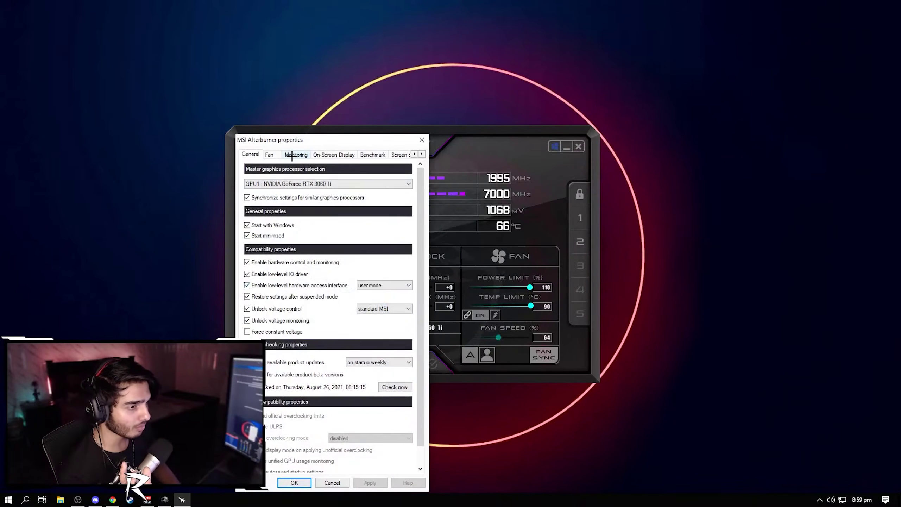
pyautogui.click(320, 154)
pyautogui.click(421, 140)
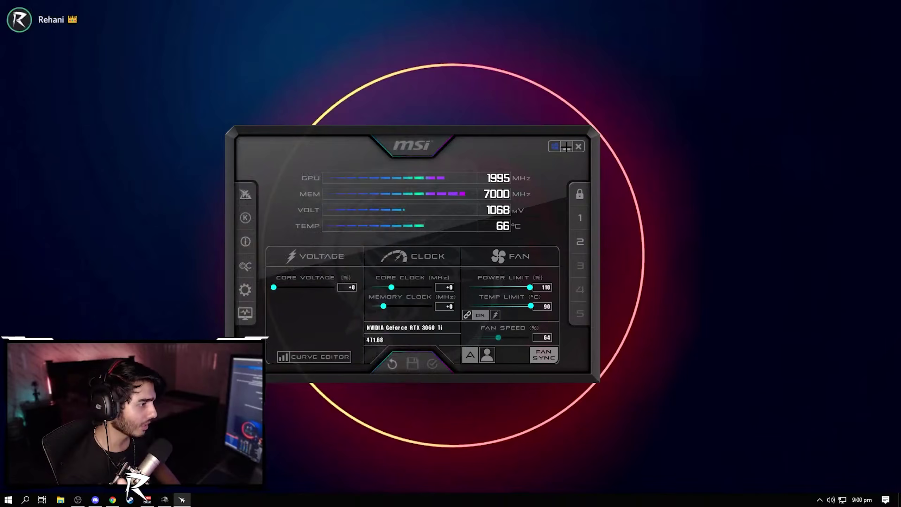
pyautogui.click(567, 146)
pyautogui.rightClick(273, 322)
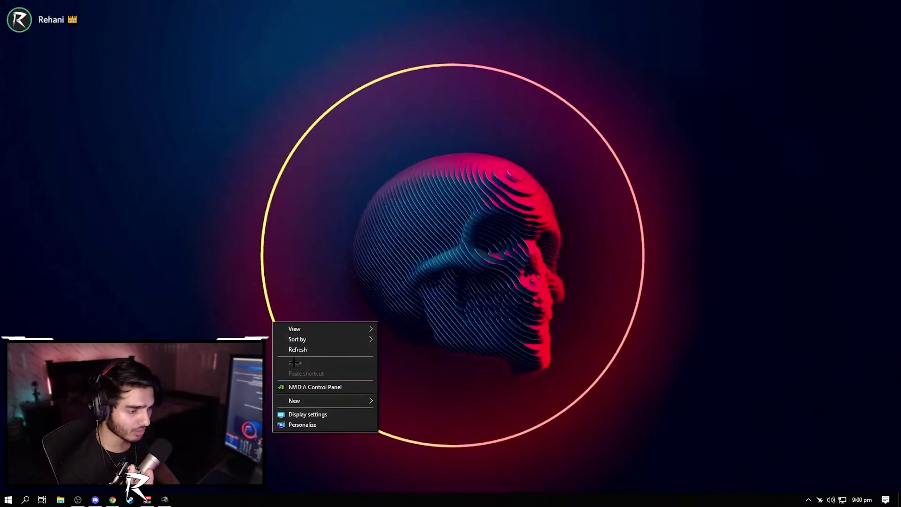
pyautogui.click(329, 414)
# Open the Windows Temp folder on drive C through Run and grant permanent access to it
pyautogui.press('super')
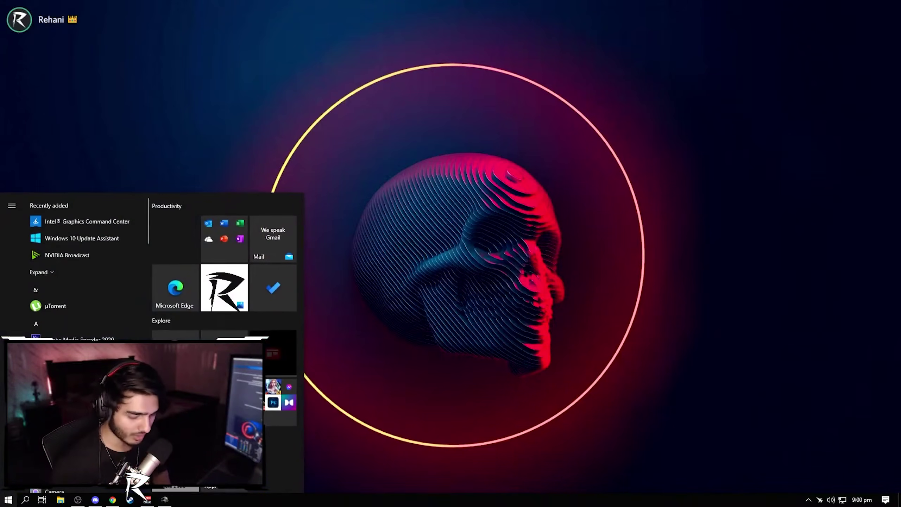
pyautogui.write('run')
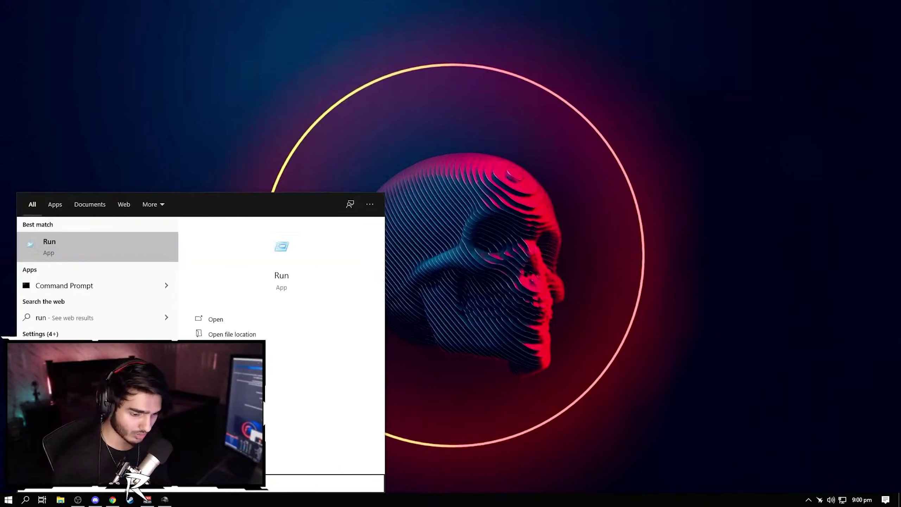
pyautogui.press('Return')
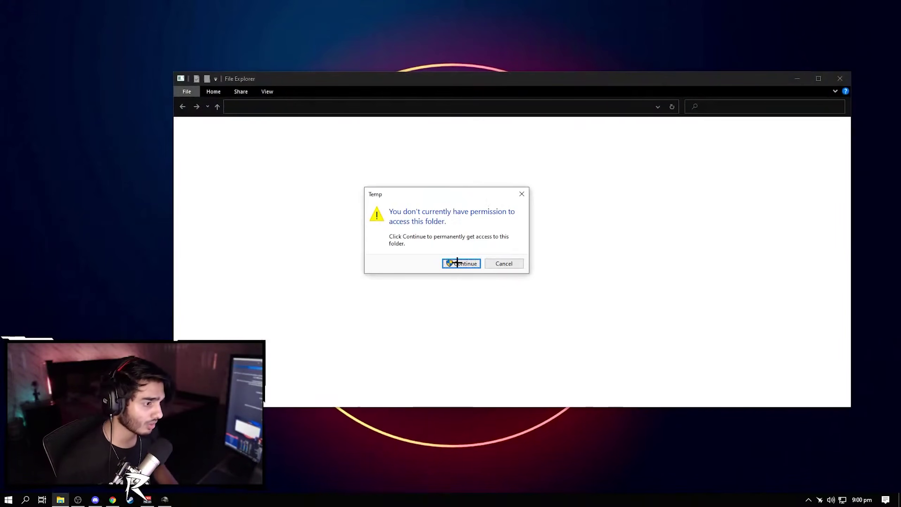
pyautogui.click(455, 261)
# Delete all files and folders in the Windows Temp folder and close its window
pyautogui.hotkey('ctrl', 'a')
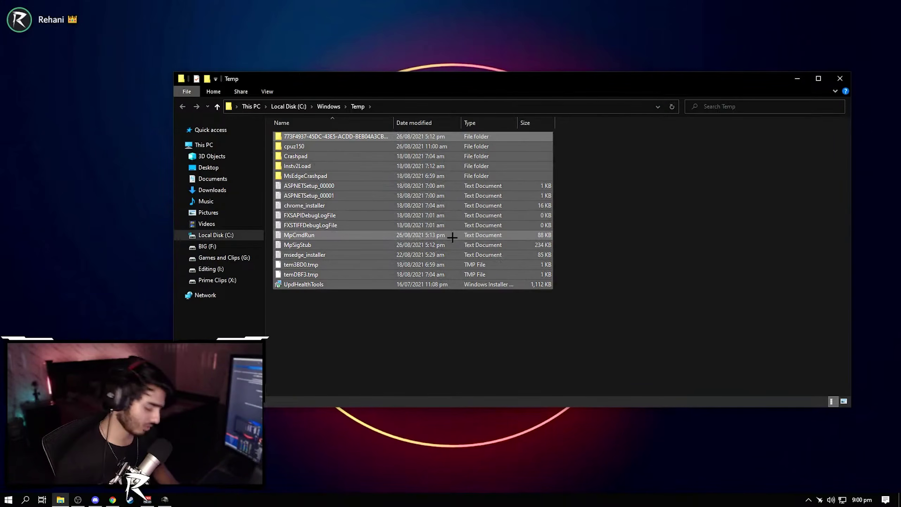
pyautogui.press('Delete')
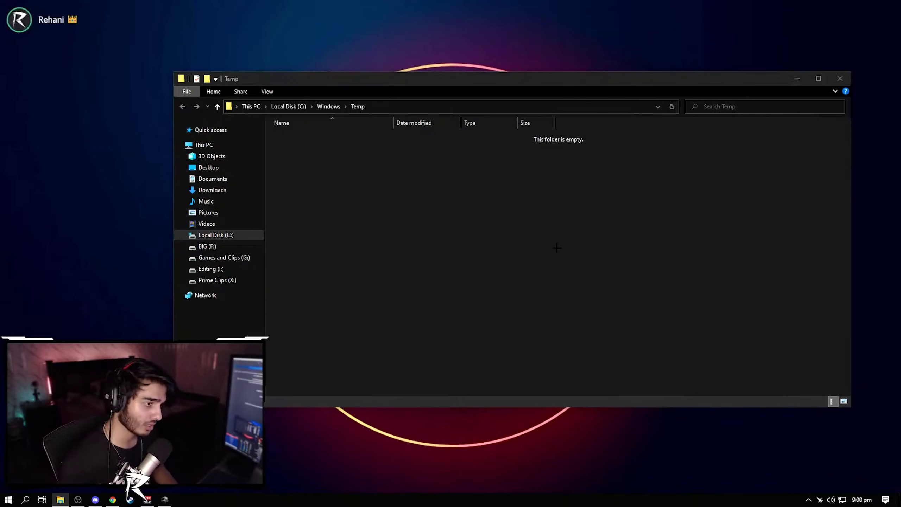
pyautogui.hotkey('alt', 'F4')
# Open the user account's AppData Local Temp folder through Run
pyautogui.press('super')
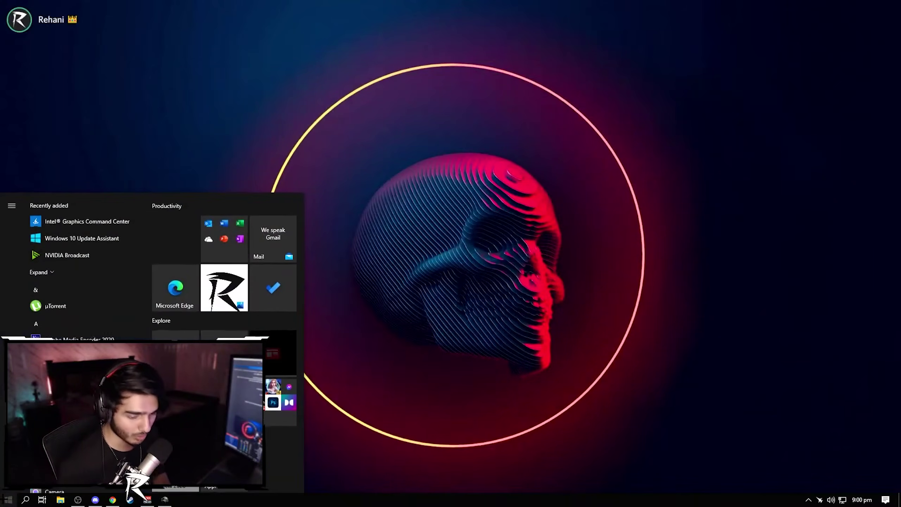
pyautogui.write('run')
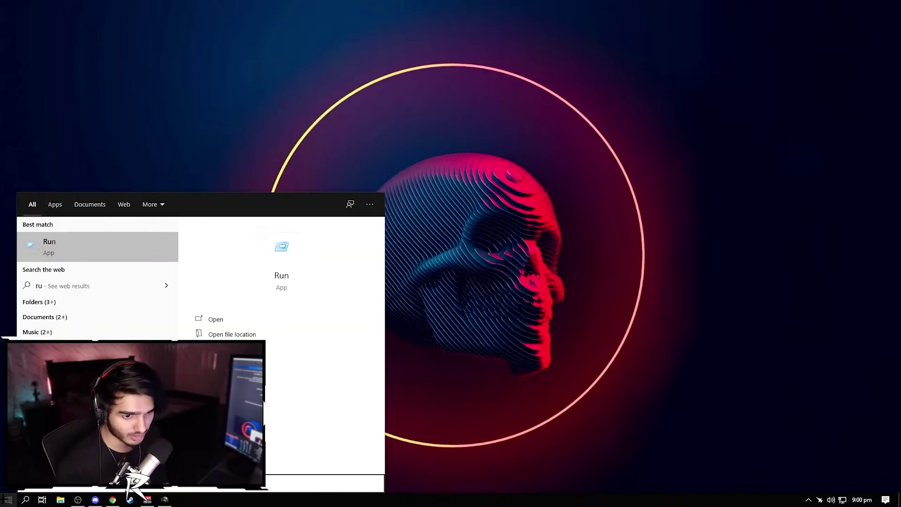
pyautogui.press('Return')
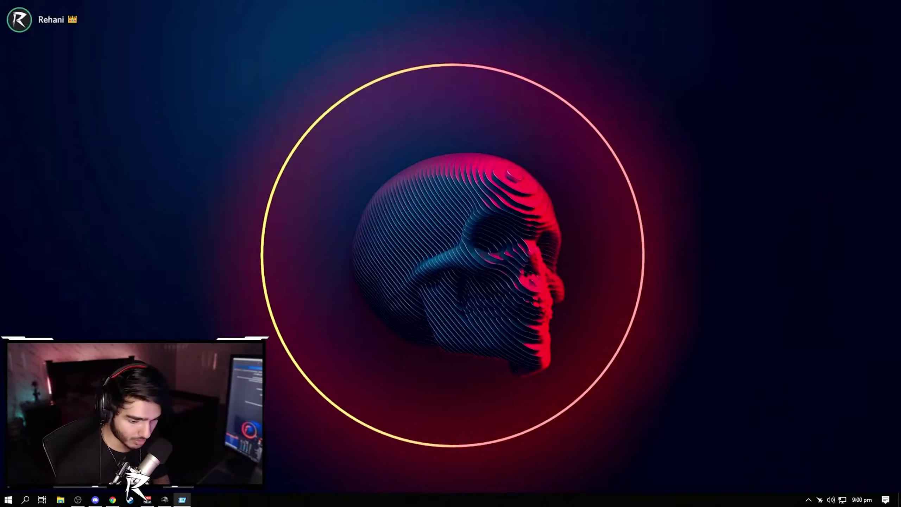
# Delete everything in the AppData Local Temp folder, skipping the files in use, and close the window
pyautogui.hotkey('ctrl', 'a')
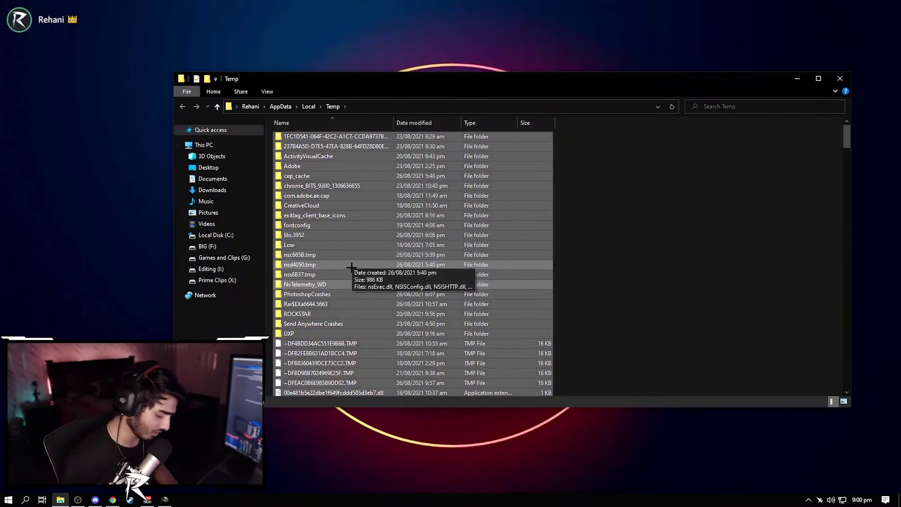
pyautogui.press('Delete')
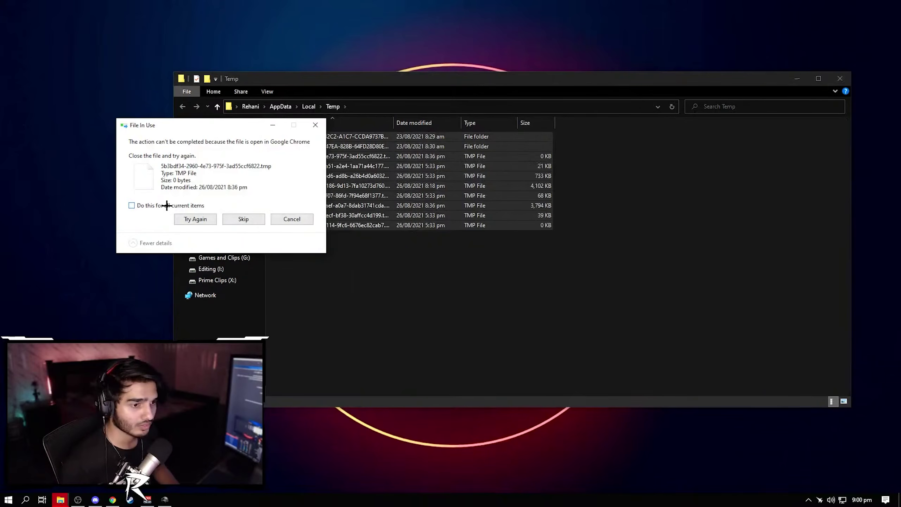
pyautogui.click(245, 219)
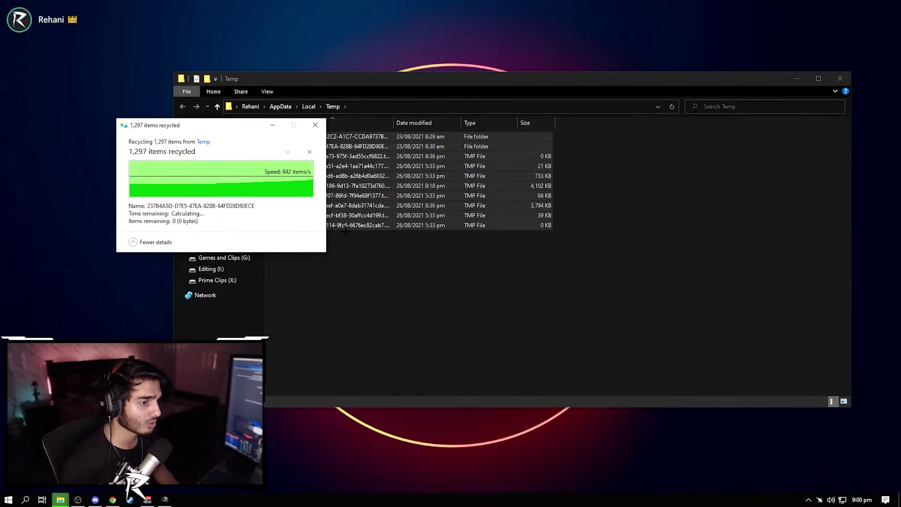
pyautogui.click(840, 79)
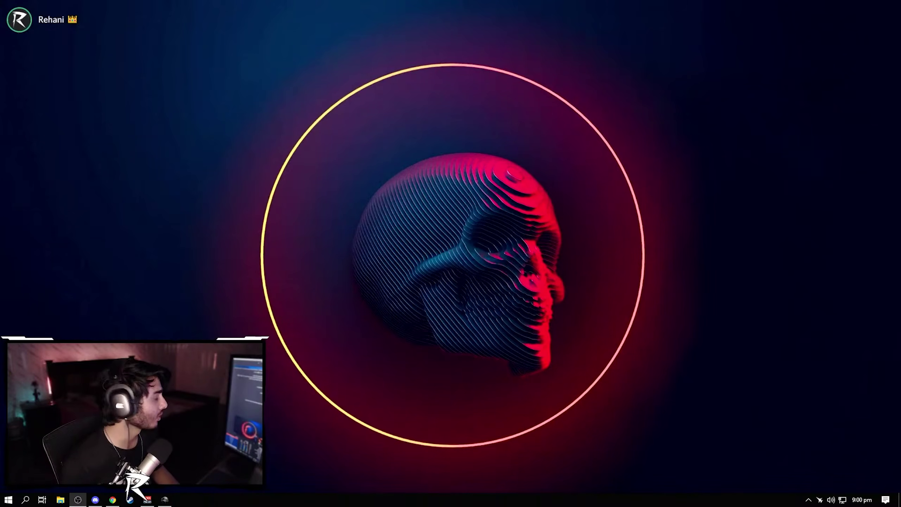
# Open the additional power settings from Power & sleep, review the available power plans in a maximised Power Options window and close it
pyautogui.press('super')
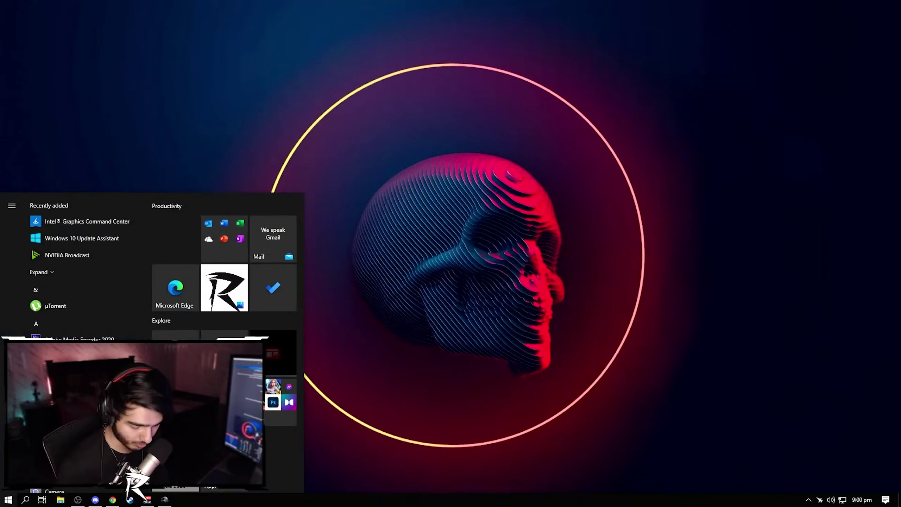
pyautogui.write('%')
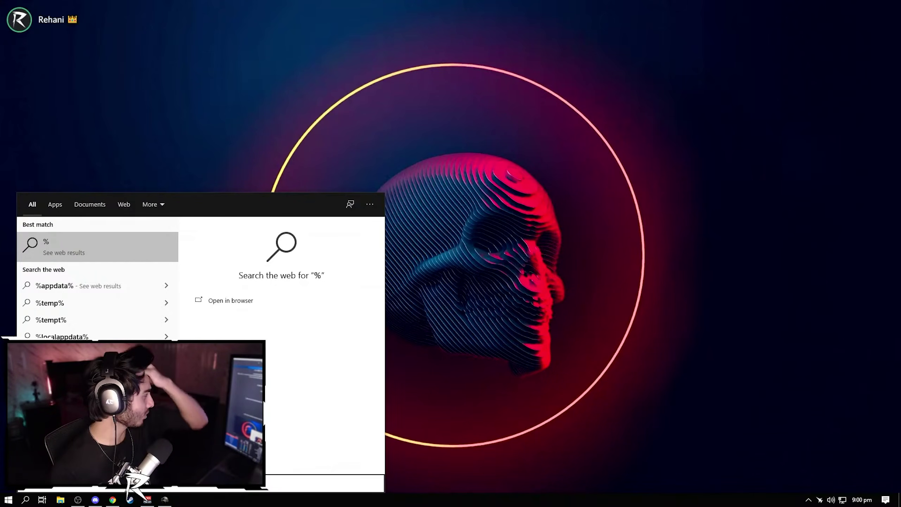
pyautogui.press('BackSpace')
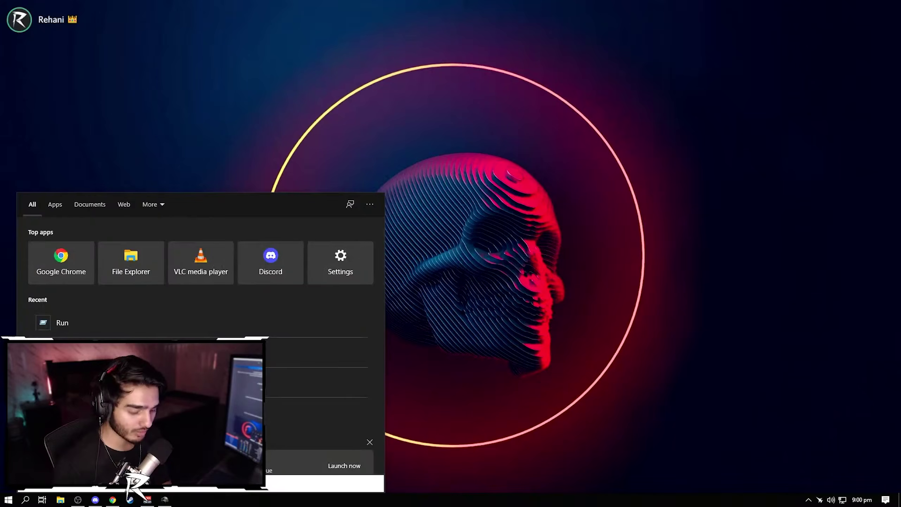
pyautogui.write('pow')
pyautogui.press('Return')
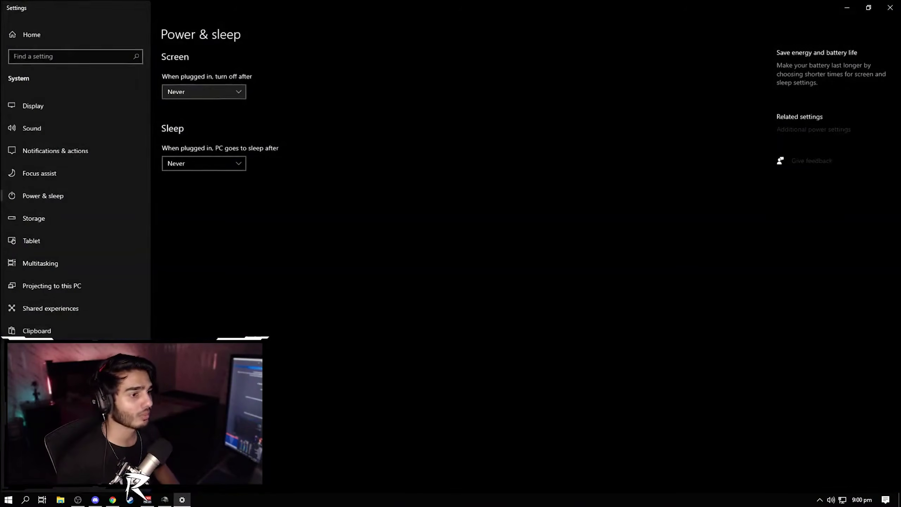
pyautogui.click(794, 130)
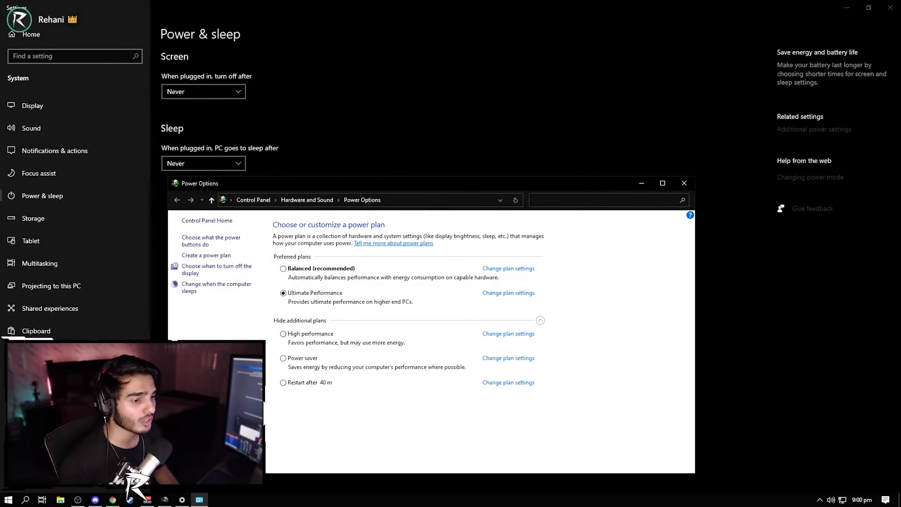
pyautogui.click(663, 182)
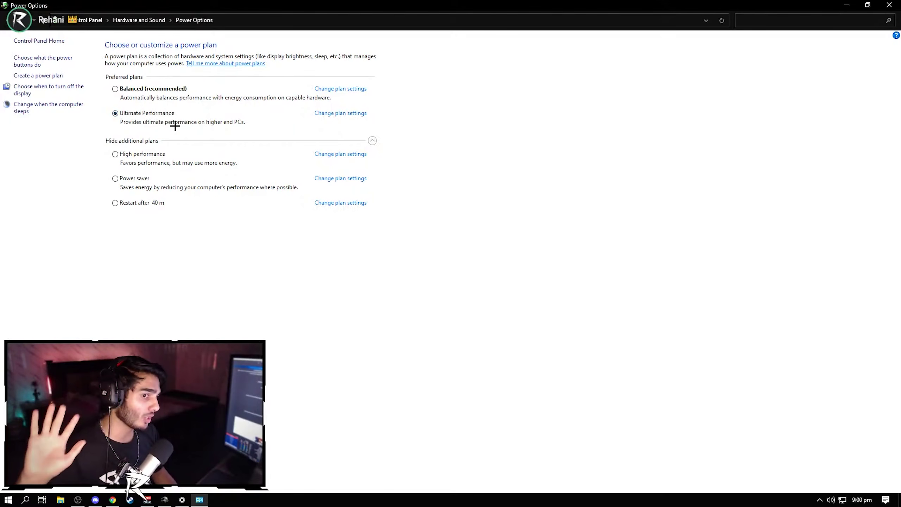
pyautogui.hotkey('alt', 'Tab')
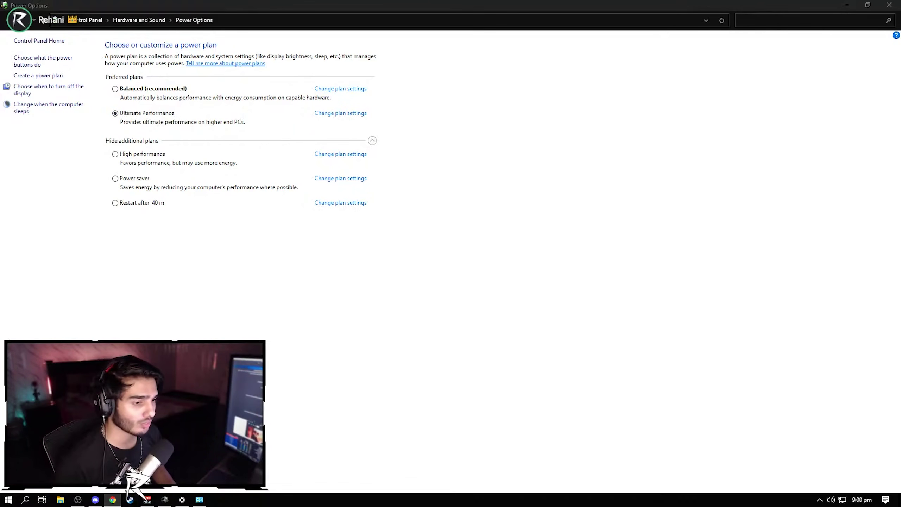
pyautogui.hotkey('alt', 'Tab')
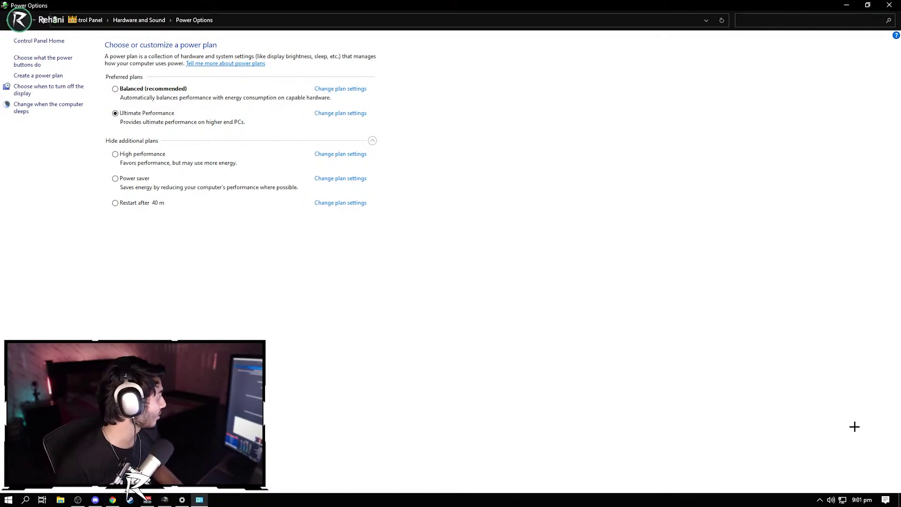
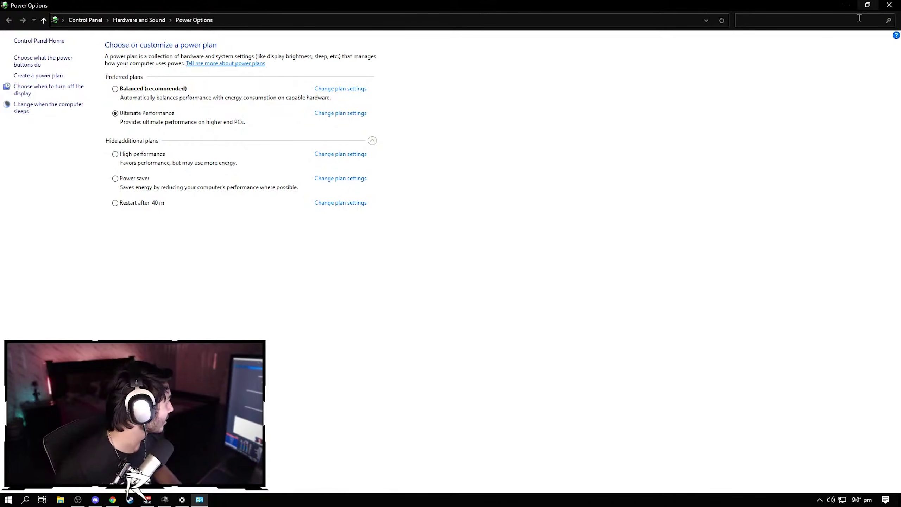
pyautogui.press('super')
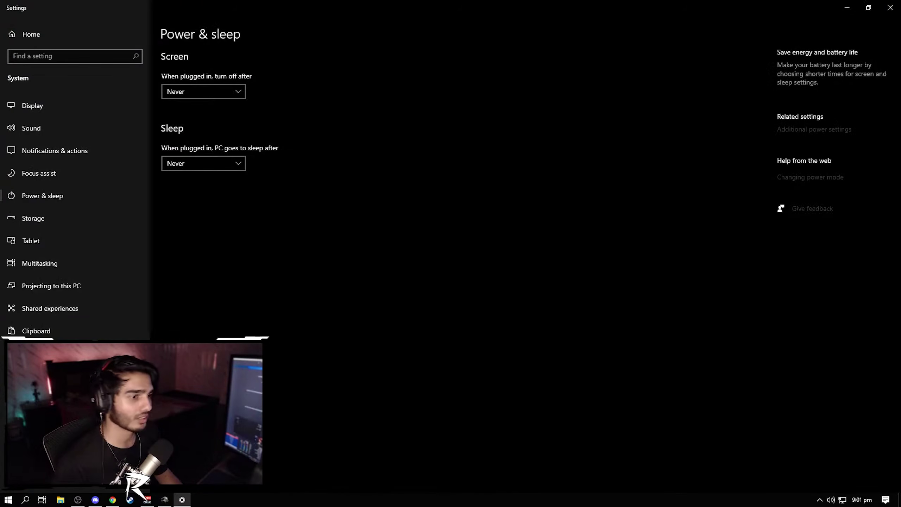
# Open the Windows Prefetch folder on drive C through Run and grant permanent access to it
pyautogui.press('super')
pyautogui.write('run')
pyautogui.press('BackSpace')
pyautogui.write('run')
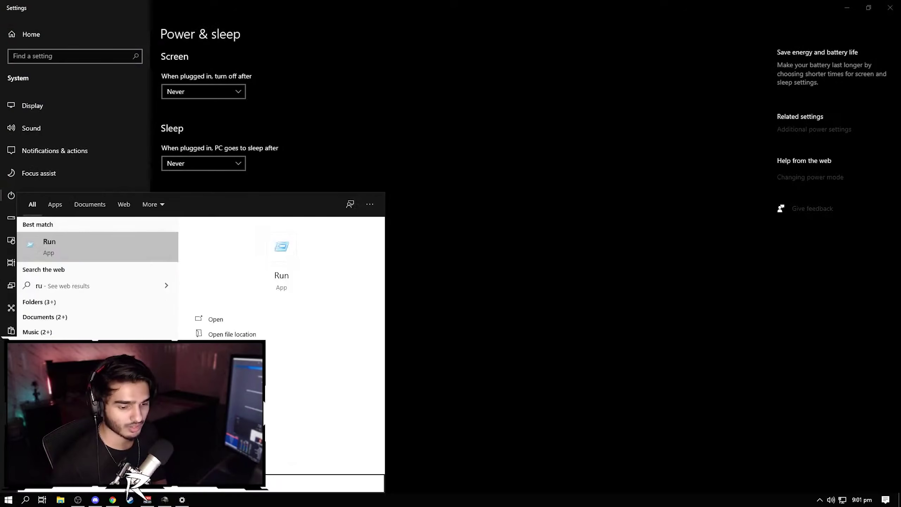
pyautogui.press('Return')
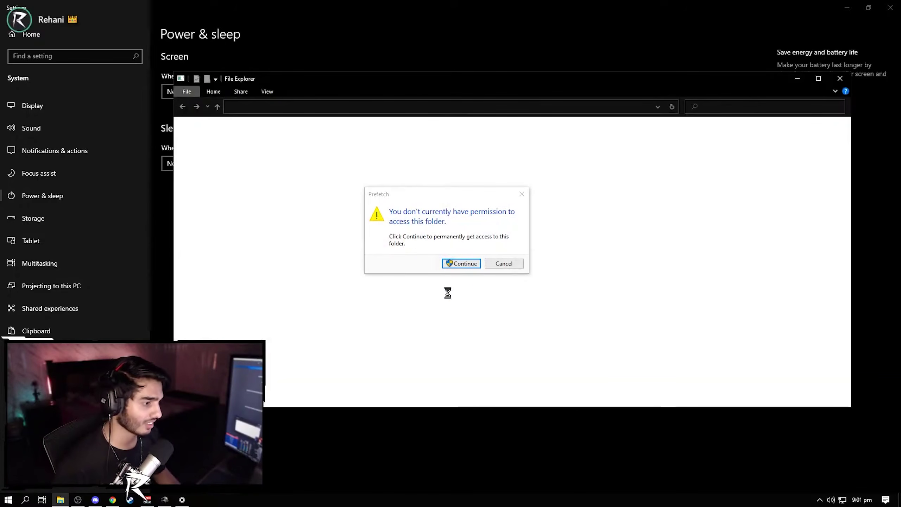
pyautogui.click(452, 265)
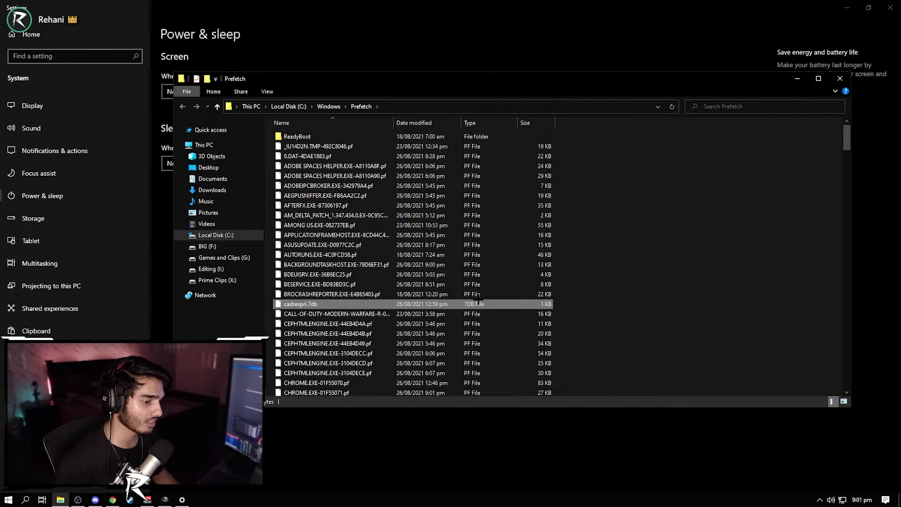
# Delete all contents of the Prefetch folder, skipping any items that cannot be removed, and close the window
pyautogui.hotkey('ctrl', 'a')
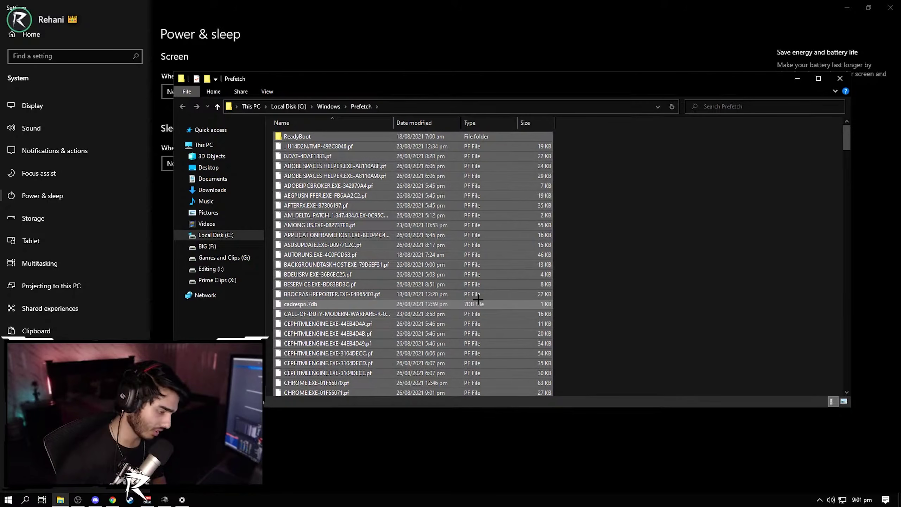
pyautogui.press('Delete')
pyautogui.click(412, 204)
pyautogui.click(463, 219)
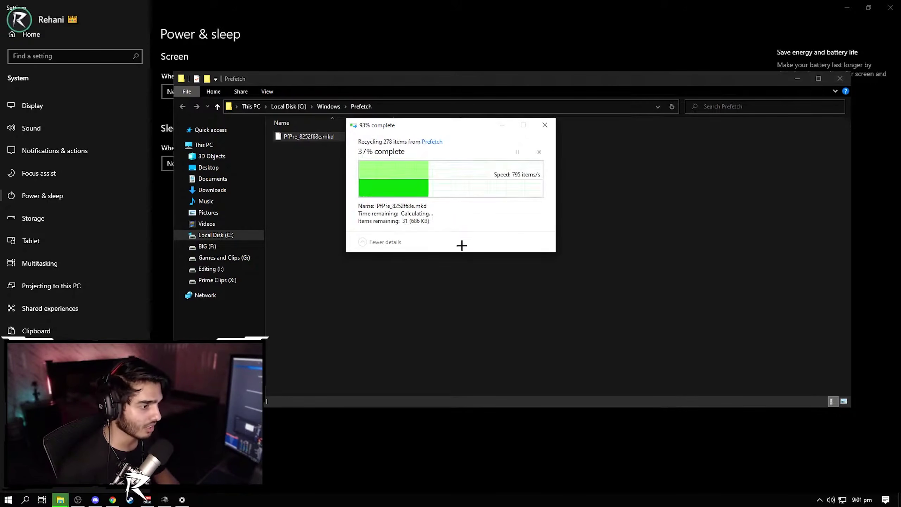
pyautogui.click(839, 78)
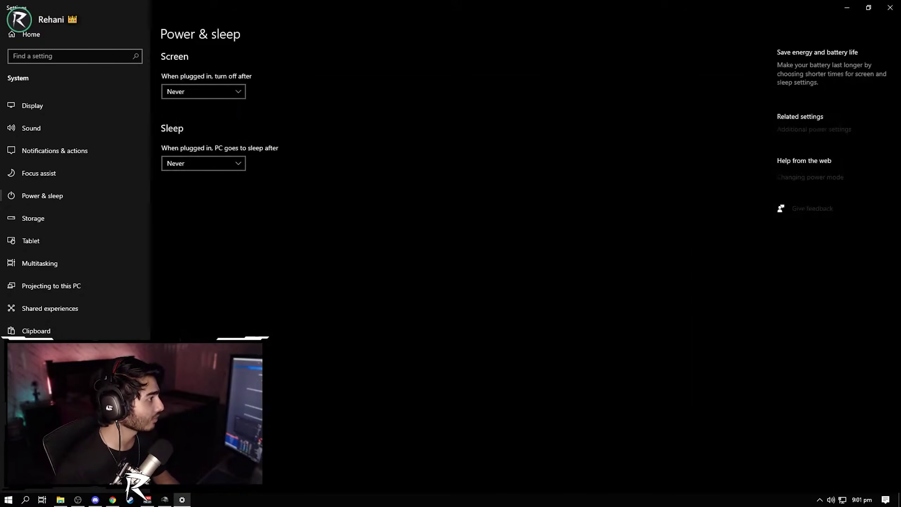
# Close the Settings window and refresh the desktop
pyautogui.click(890, 7)
pyautogui.rightClick(310, 198)
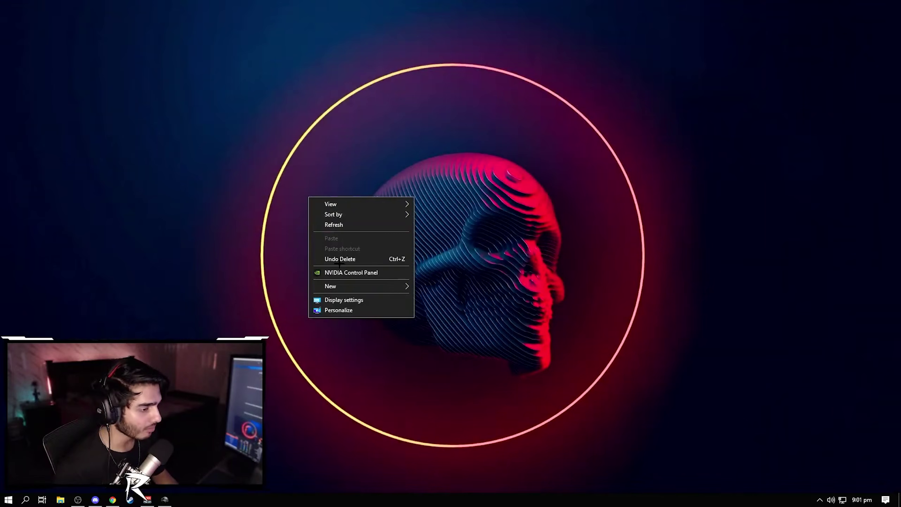
pyautogui.click(369, 227)
pyautogui.rightClick(409, 244)
pyautogui.click(305, 202)
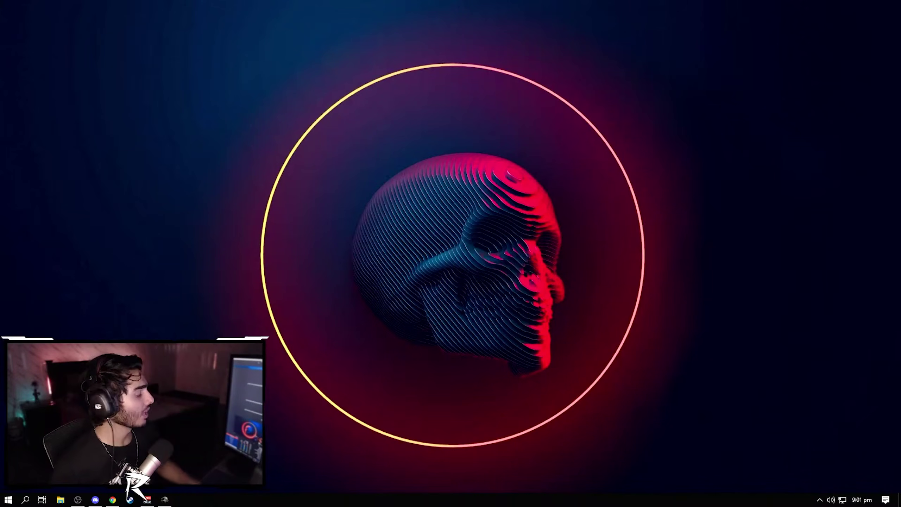
# View the hidden tray icons, open the notification about repairing drive errors and postpone the restart
pyautogui.click(819, 500)
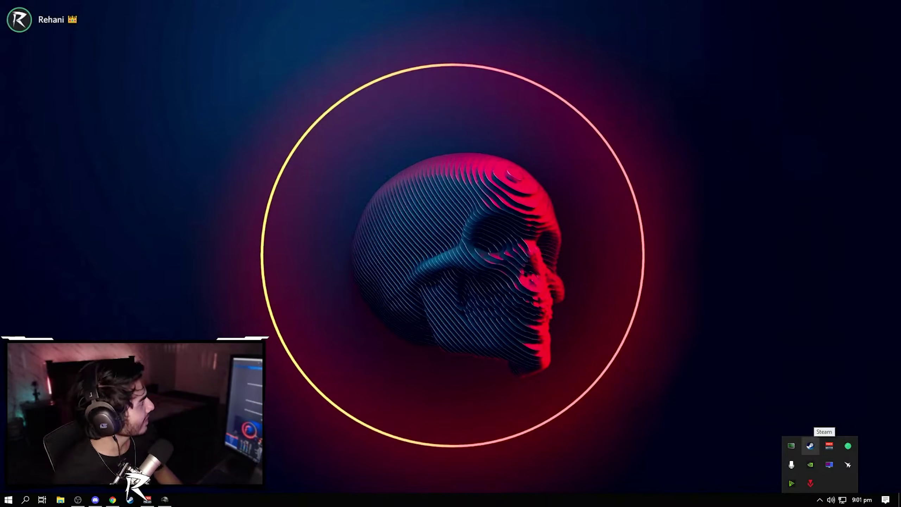
pyautogui.click(886, 500)
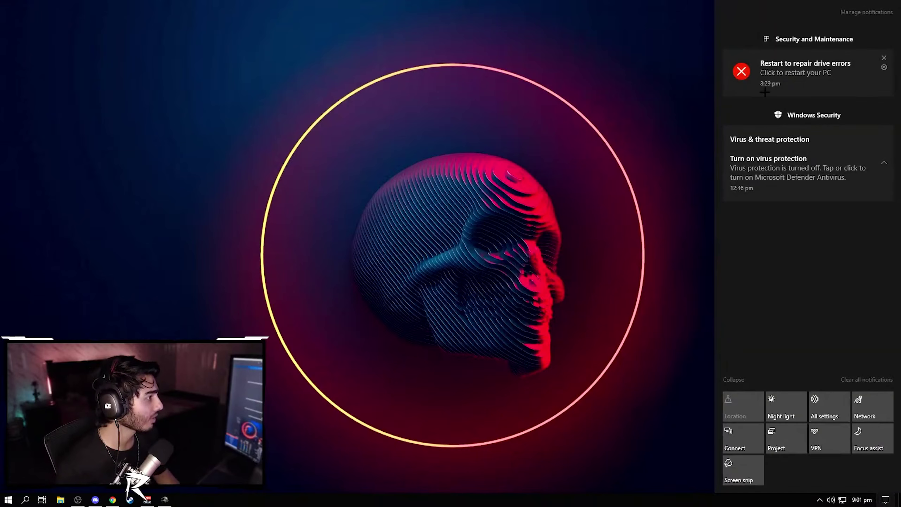
pyautogui.click(818, 66)
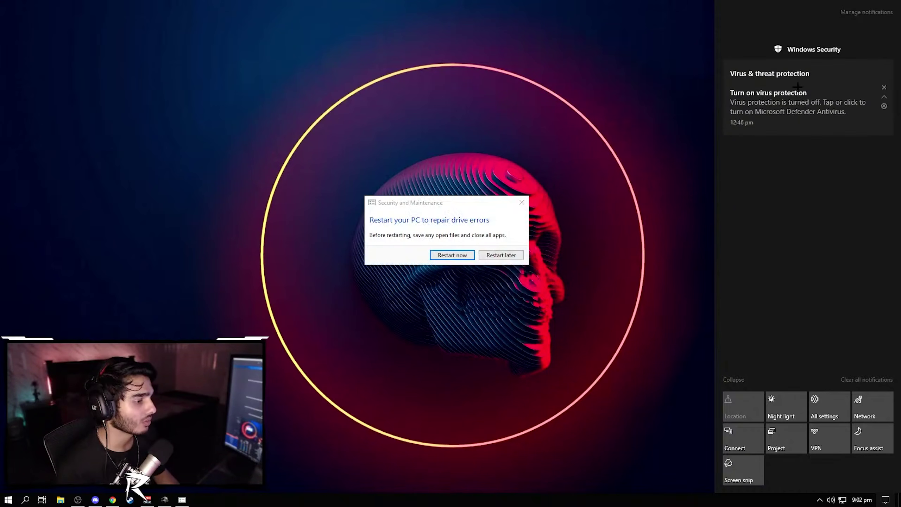
pyautogui.click(501, 255)
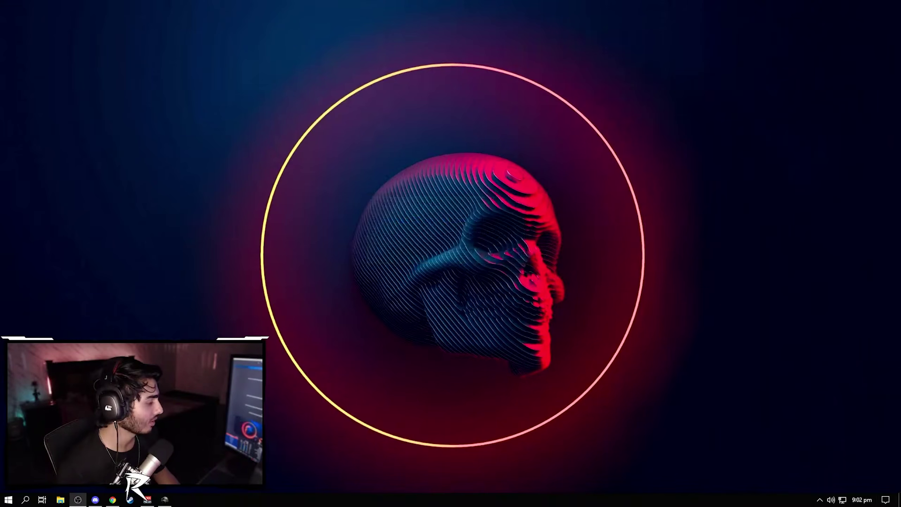
# Check the hidden tray icons again and open the Windows Settings home page from the notification area
pyautogui.click(819, 499)
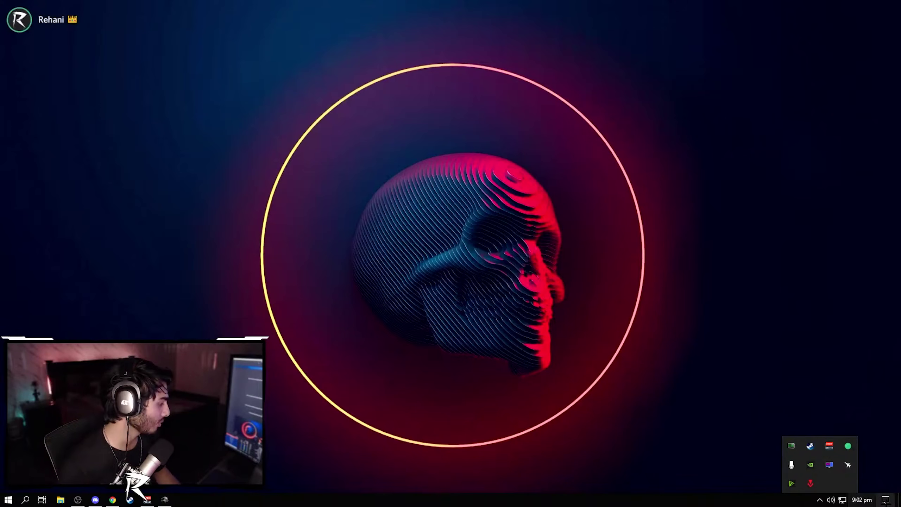
pyautogui.click(885, 499)
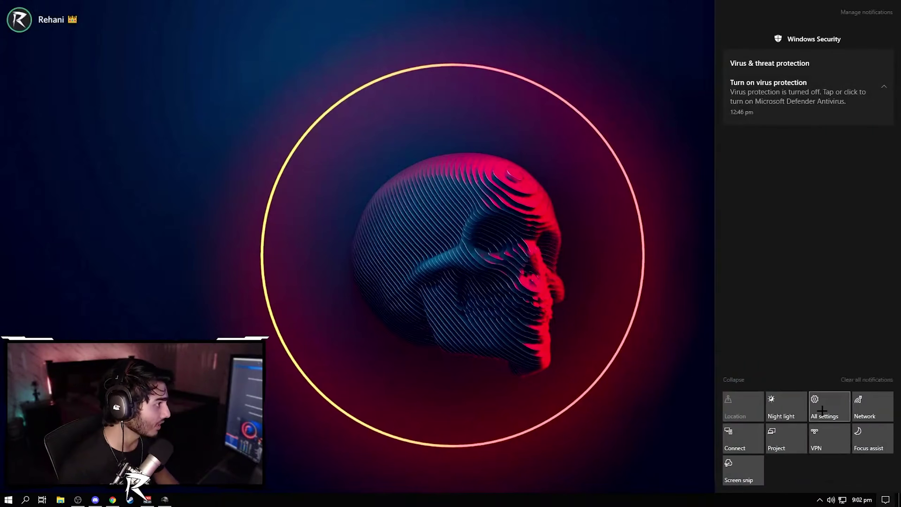
pyautogui.click(821, 410)
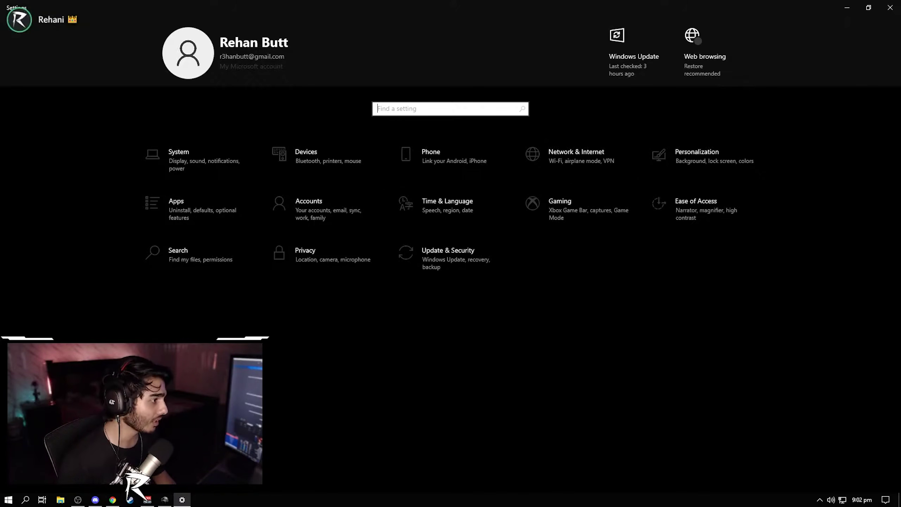
pyautogui.press('Left')
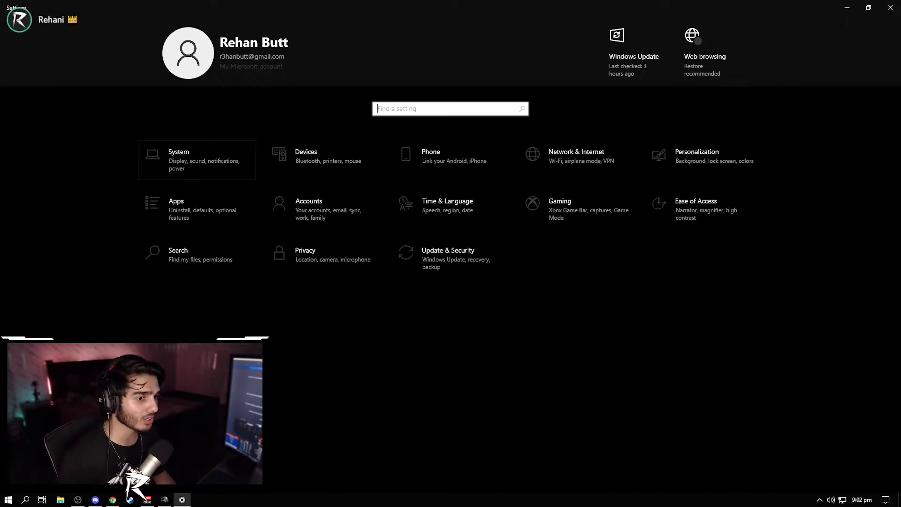
# Open the Update & Security category in Windows Settings
pyautogui.press('Right')
pyautogui.press('Right')
pyautogui.press('Down')
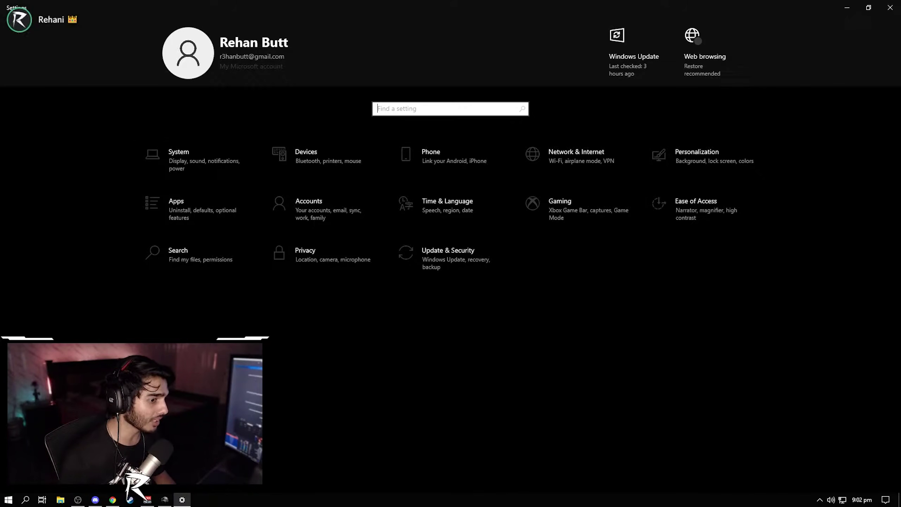
pyautogui.press('Down')
pyautogui.press('Left')
pyautogui.press('Right')
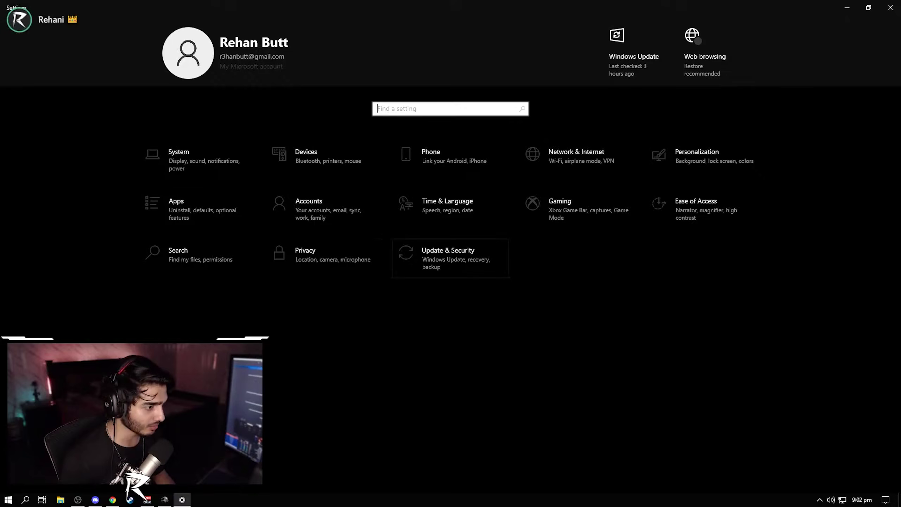
pyautogui.press('Return')
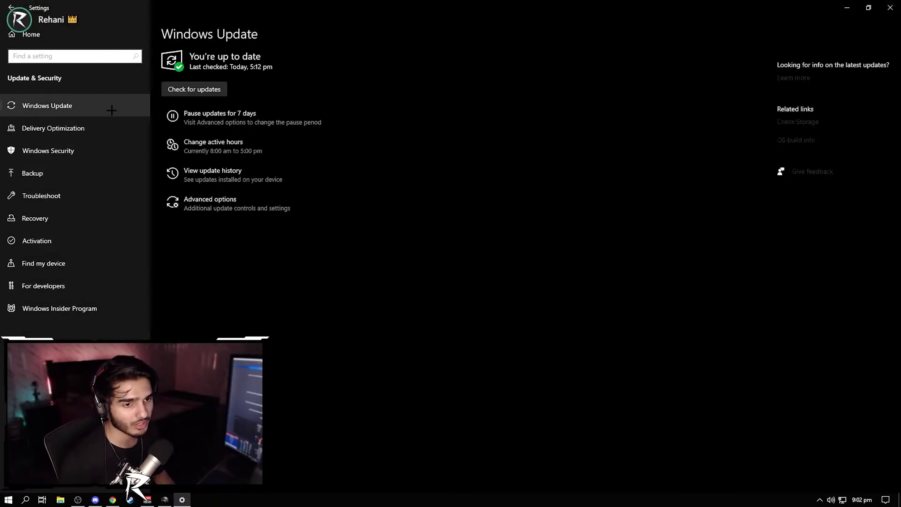
# Go to Windows Security and open the management page for the Virus & threat protection settings
pyautogui.click(93, 151)
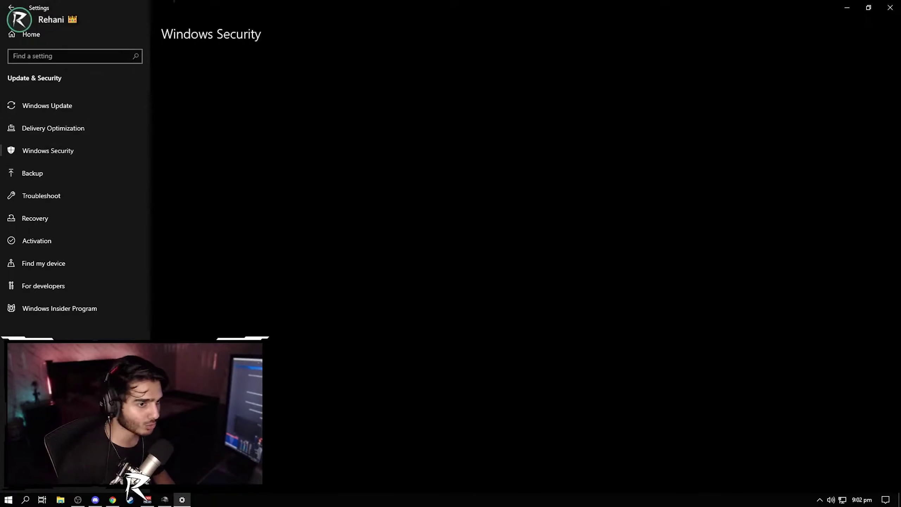
pyautogui.click(175, 81)
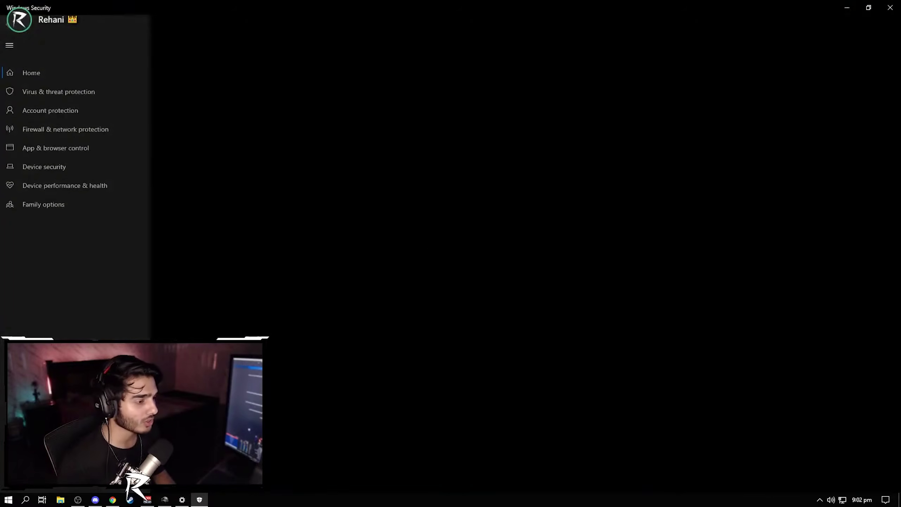
pyautogui.click(216, 146)
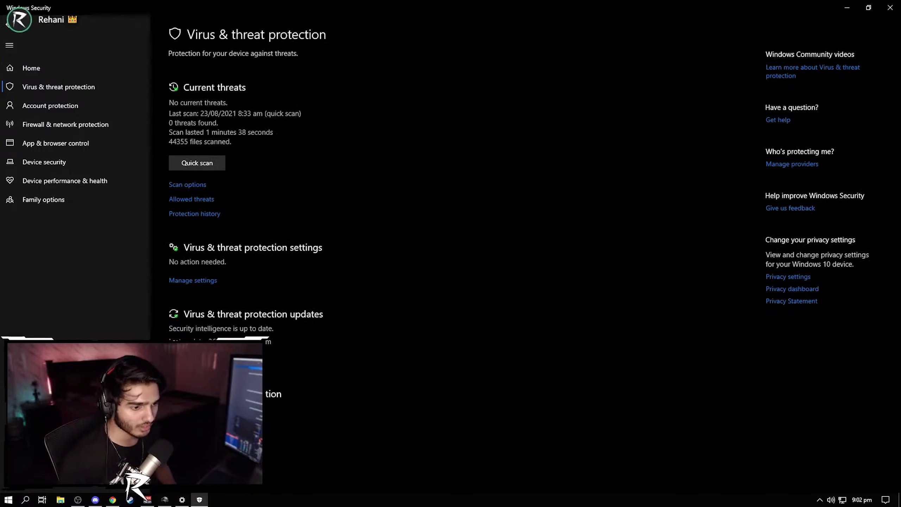
pyautogui.click(200, 280)
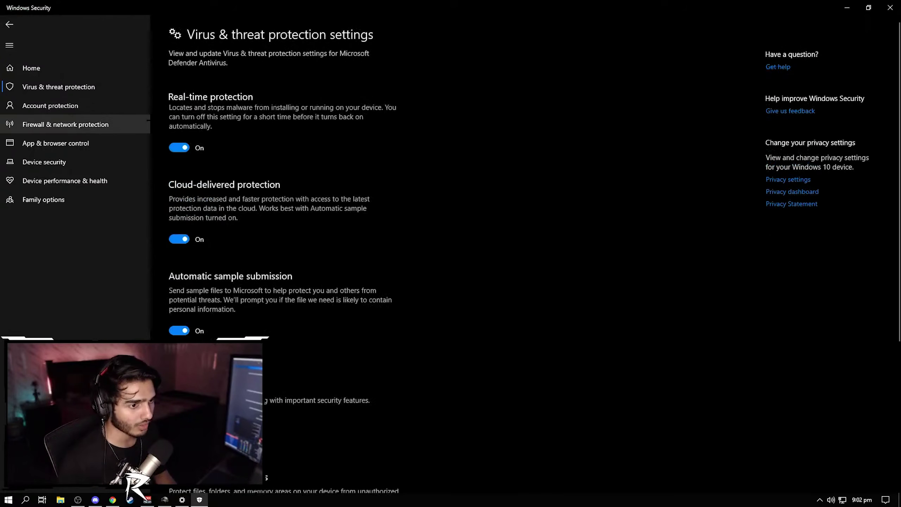
# Turn off real-time protection, cloud-delivered protection and automatic sample submission, and review the rest of the page
pyautogui.click(180, 147)
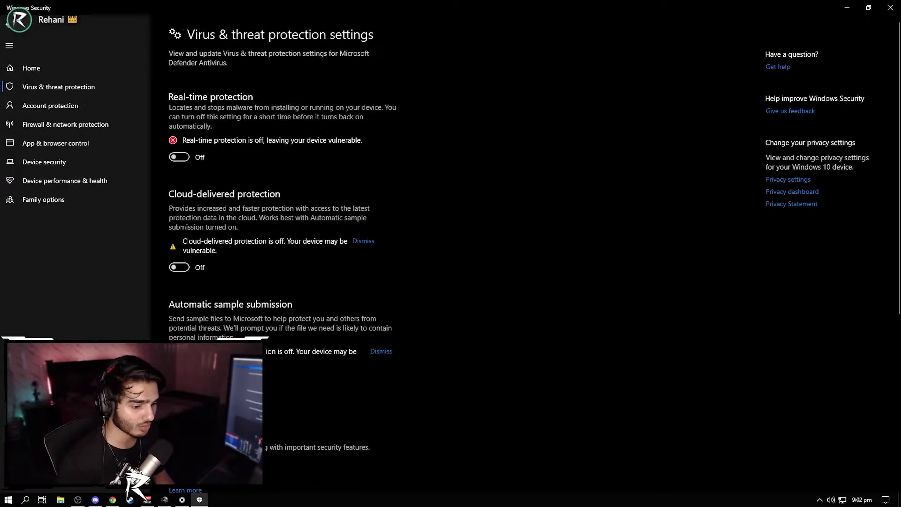
pyautogui.scroll(-6, 496, 256)
pyautogui.scroll(3, 497, 255)
pyautogui.scroll(5, 497, 255)
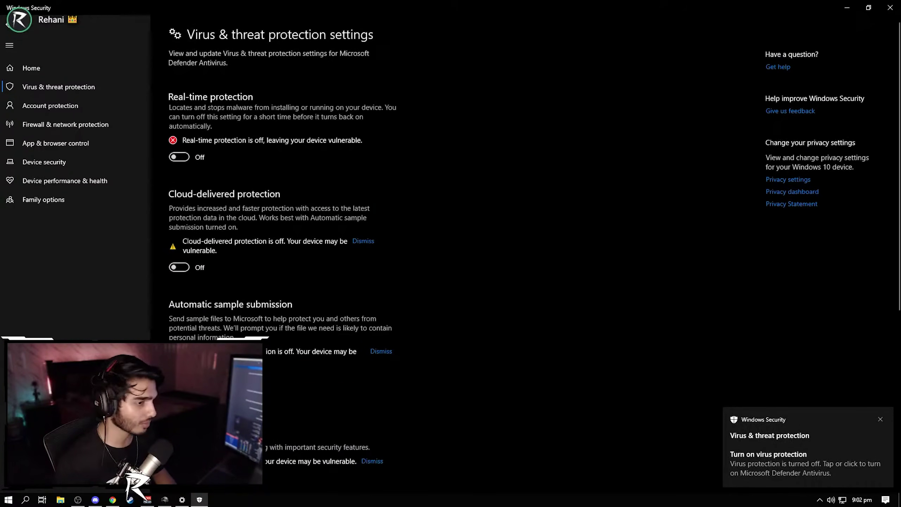
pyautogui.scroll(-4, 496, 256)
pyautogui.scroll(4, 496, 255)
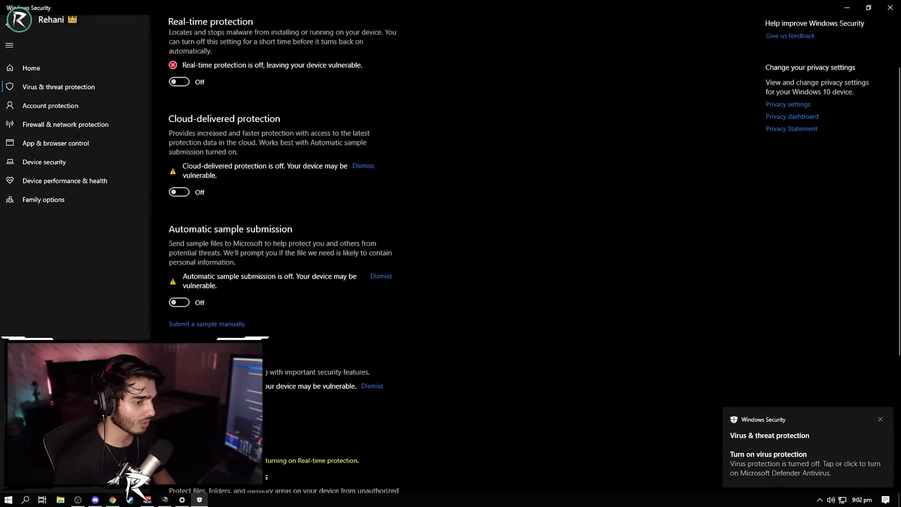
# Open Task Manager, sort the processes by name and expand Antimalware Service Executable to examine its resource usage
pyautogui.hotkey('ctrl', 'shift', 'Escape')
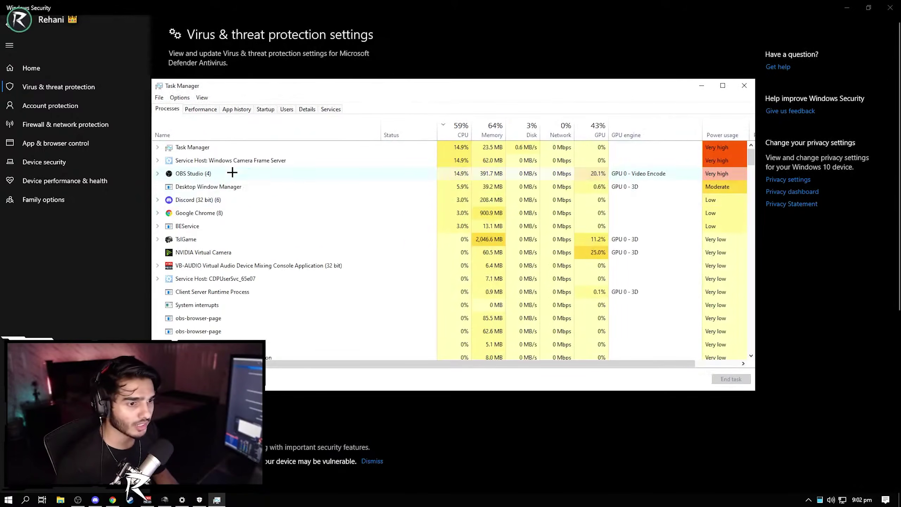
pyautogui.click(208, 134)
pyautogui.scroll(-1, 217, 231)
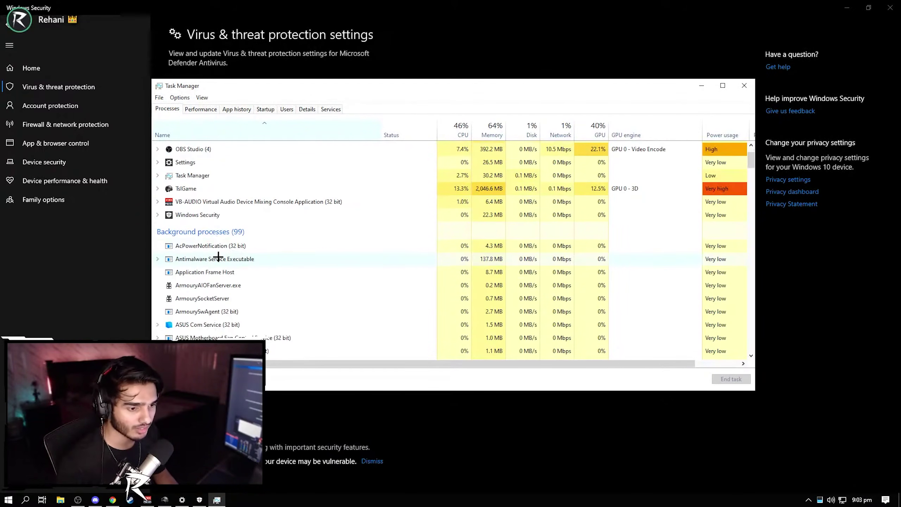
pyautogui.click(161, 265)
pyautogui.click(157, 258)
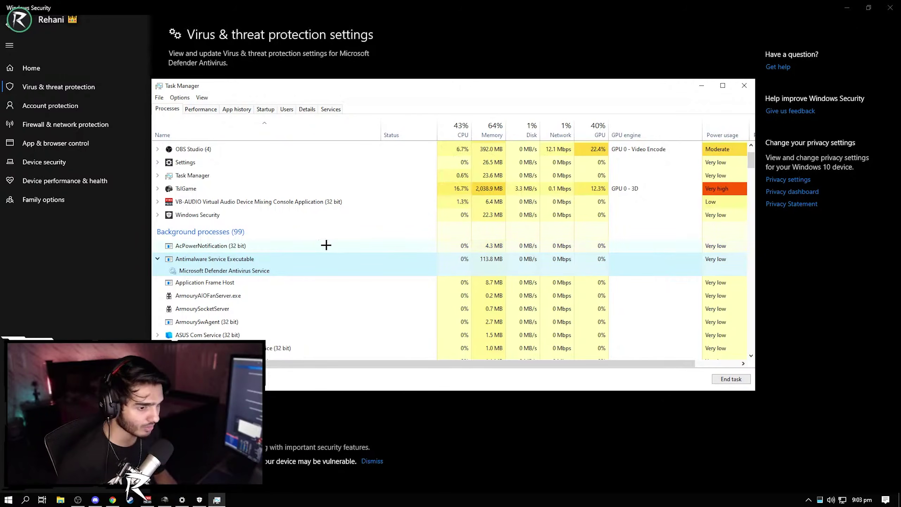
pyautogui.click(244, 247)
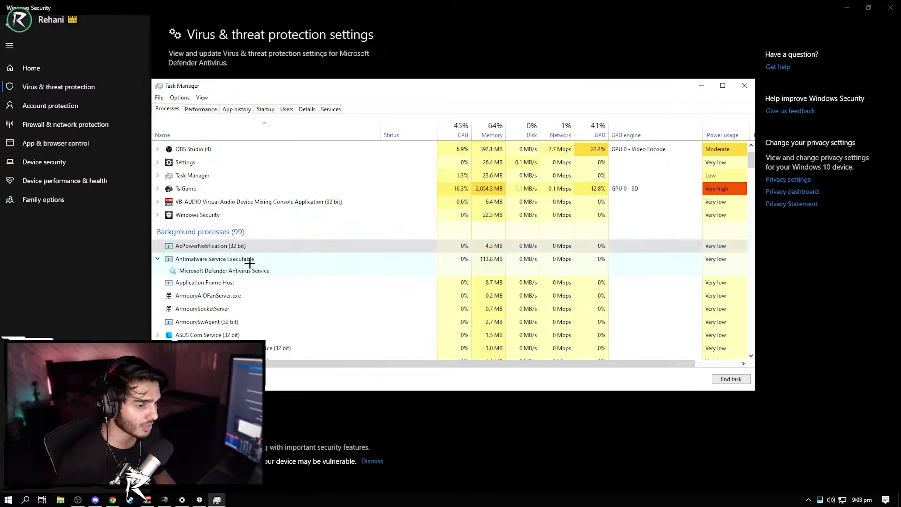
# Turn real-time protection, cloud-delivered protection and automatic sample submission back on and close Windows Security
pyautogui.hotkey('alt', 'Tab')
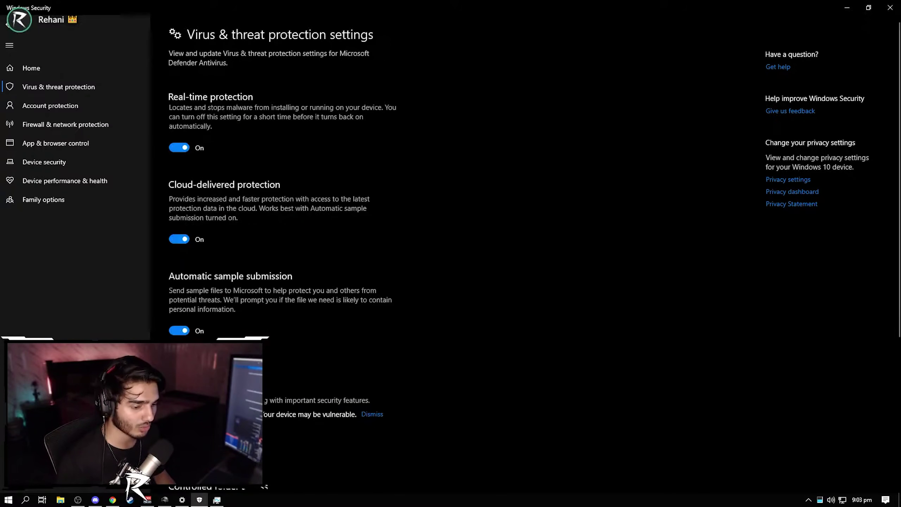
pyautogui.scroll(-5, 460, 256)
pyautogui.scroll(4, 461, 255)
pyautogui.click(890, 8)
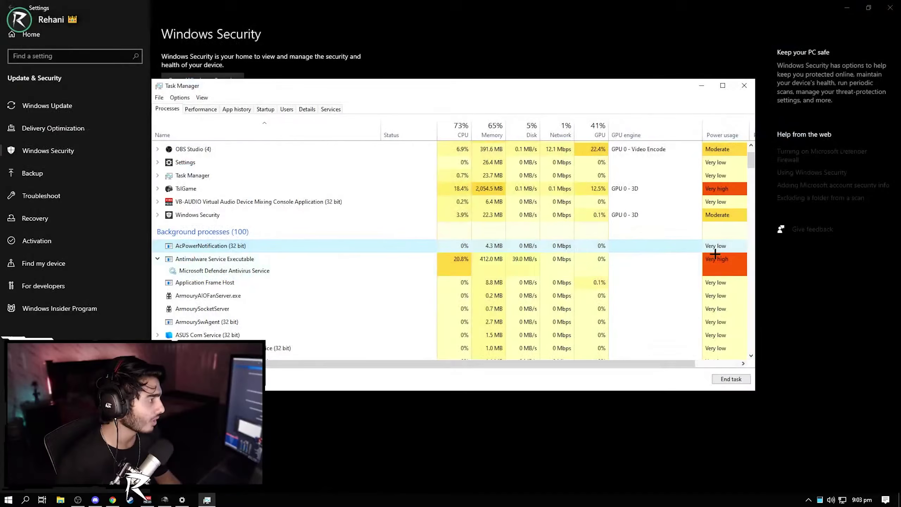
# Close Task Manager and the Settings window, and briefly view the hidden tray icons
pyautogui.click(745, 85)
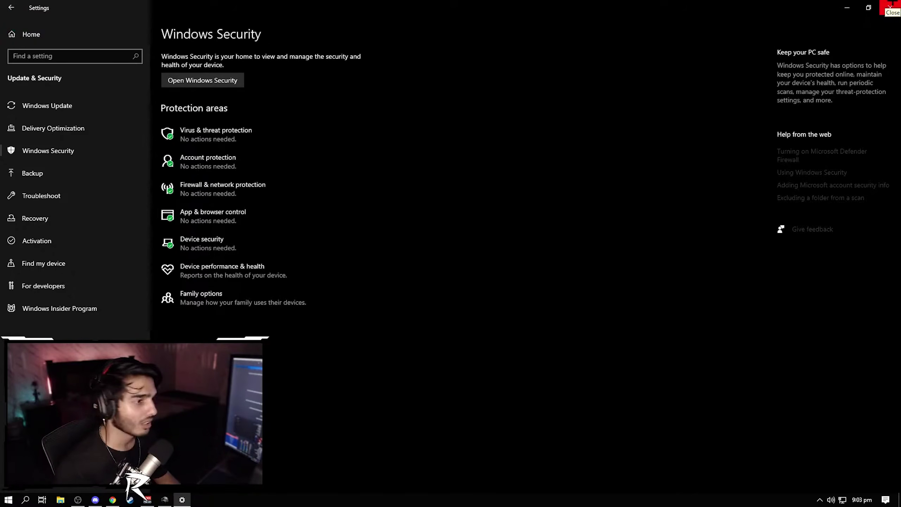
pyautogui.click(890, 6)
pyautogui.click(819, 500)
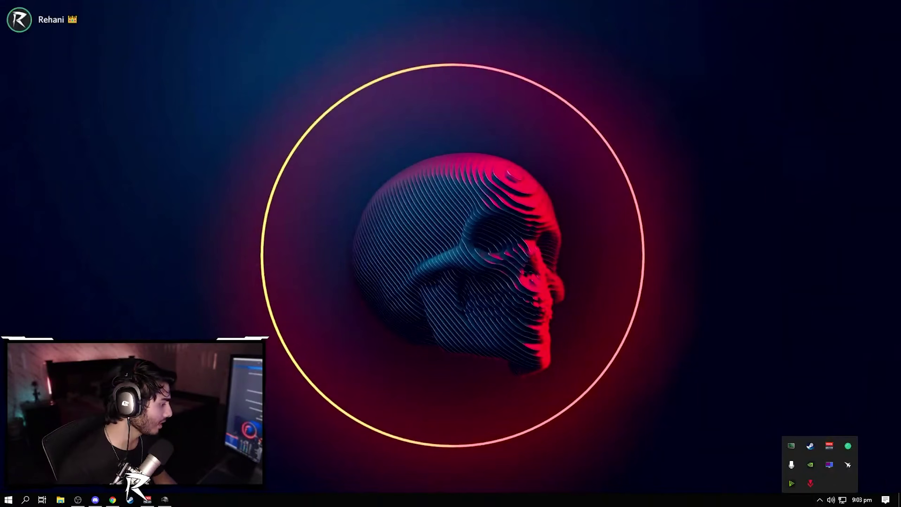
pyautogui.press('Escape')
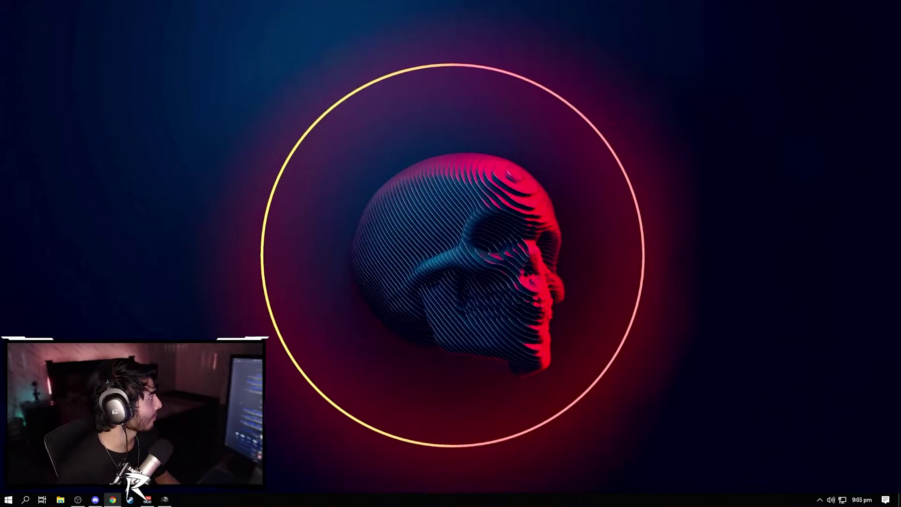
pyautogui.press('XF86AudioPlay')
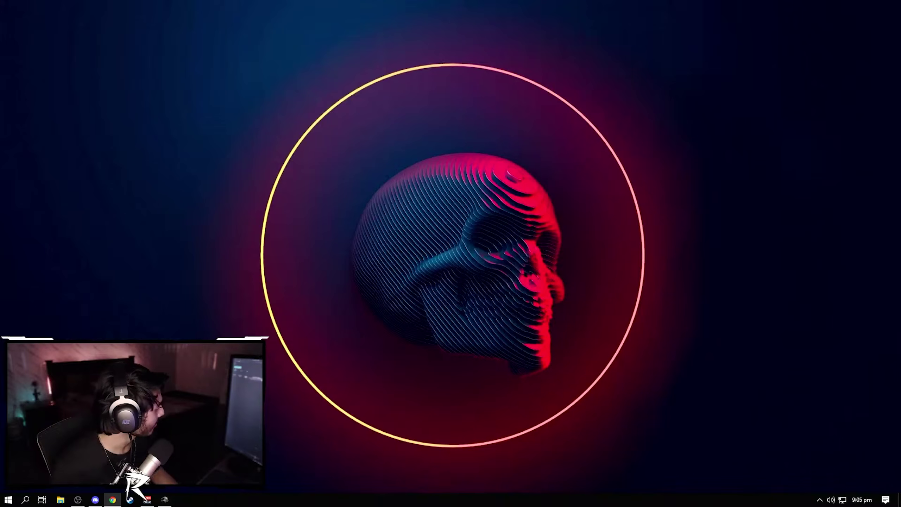
pyautogui.hotkey('alt', 'Tab')
pyautogui.click(802, 7)
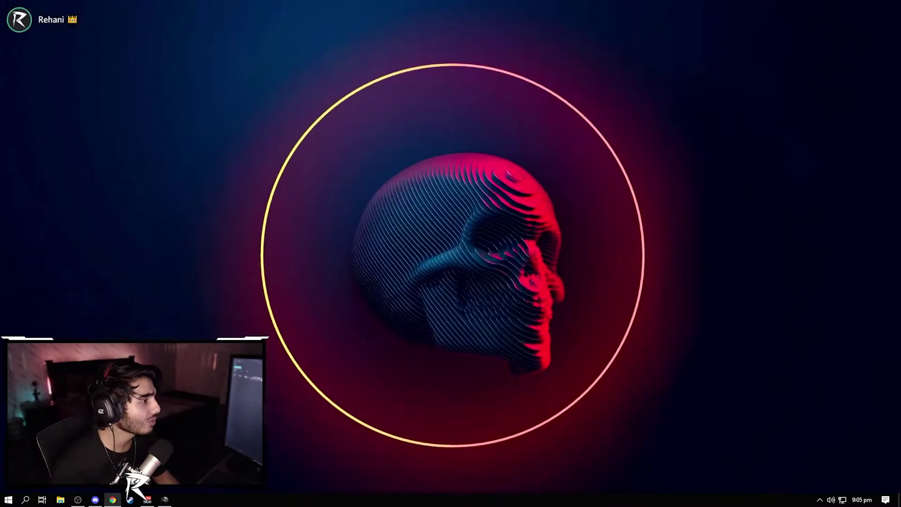
# Open Task Manager maximized and compare its running processes with the hidden tray icons
pyautogui.press('XF86AudioPlay')
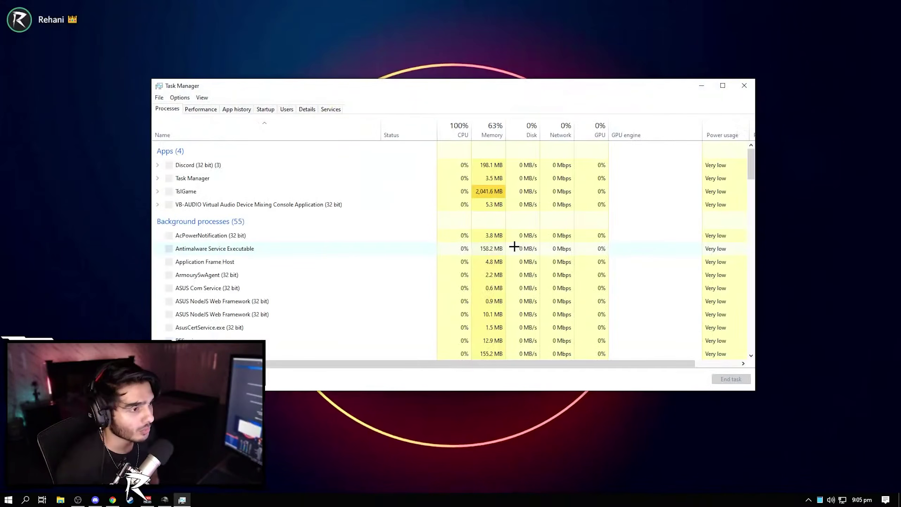
pyautogui.doubleClick(298, 88)
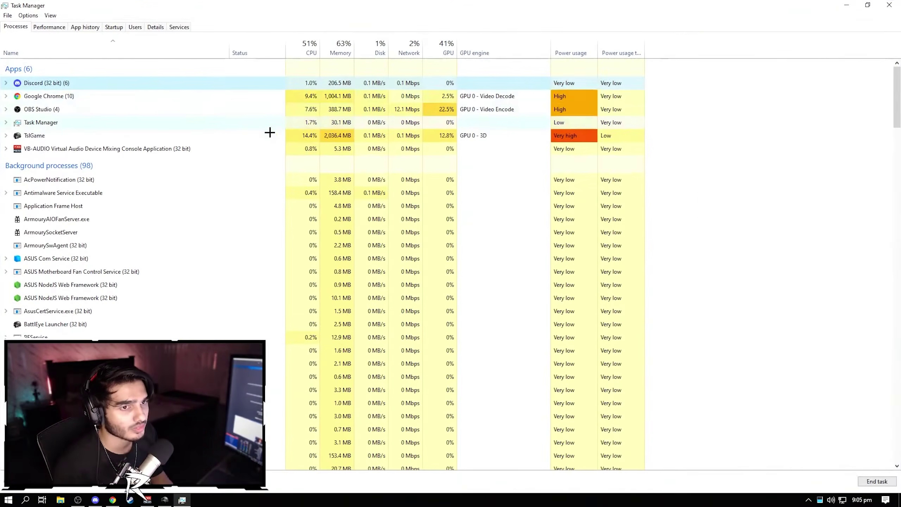
pyautogui.click(808, 500)
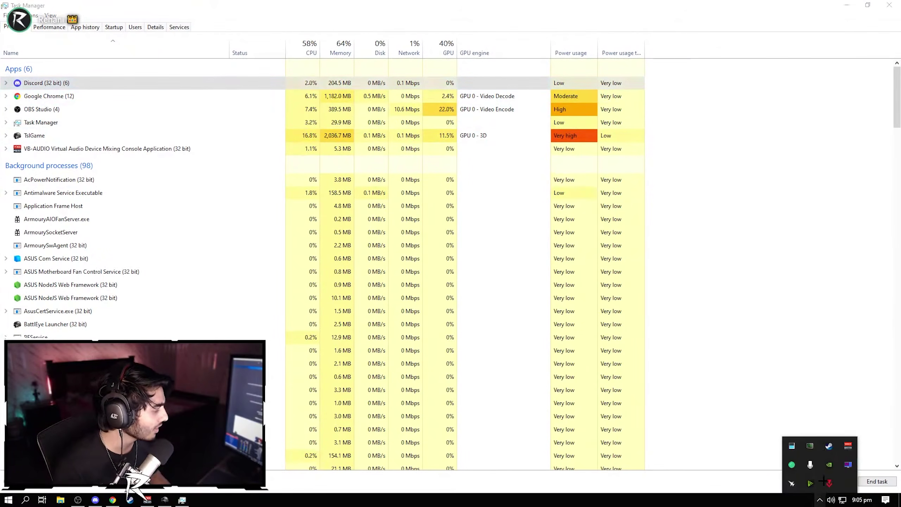
pyautogui.click(748, 358)
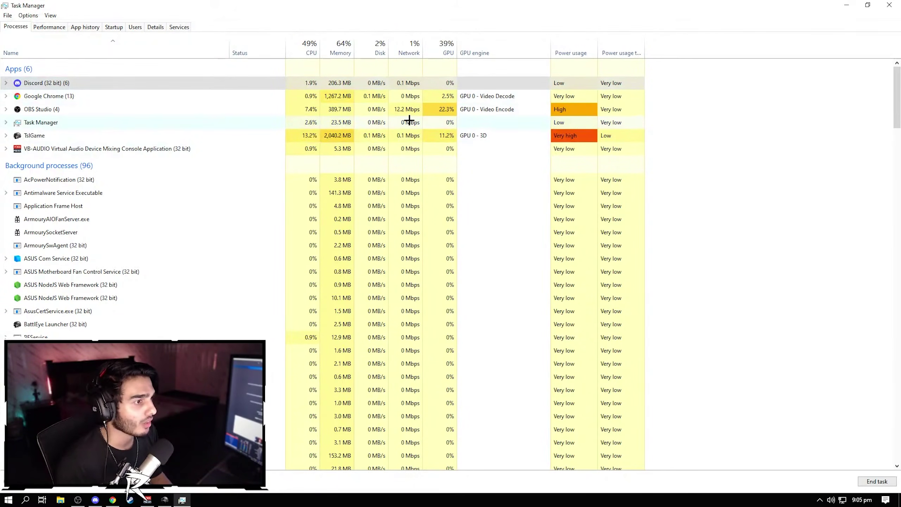
# Review the enabled and disabled startup programs in Task Manager, including Steam, Update, Vanguard and Voicemeeter, and close it
pyautogui.click(114, 27)
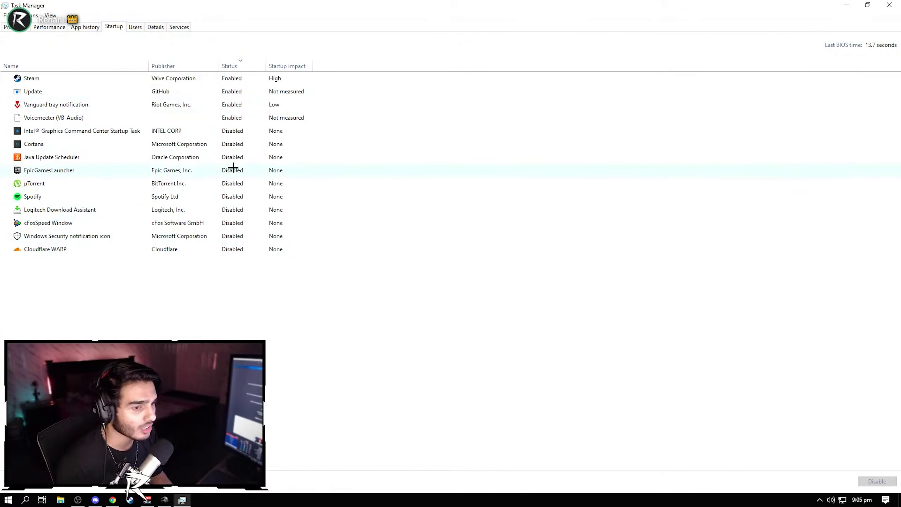
pyautogui.click(236, 117)
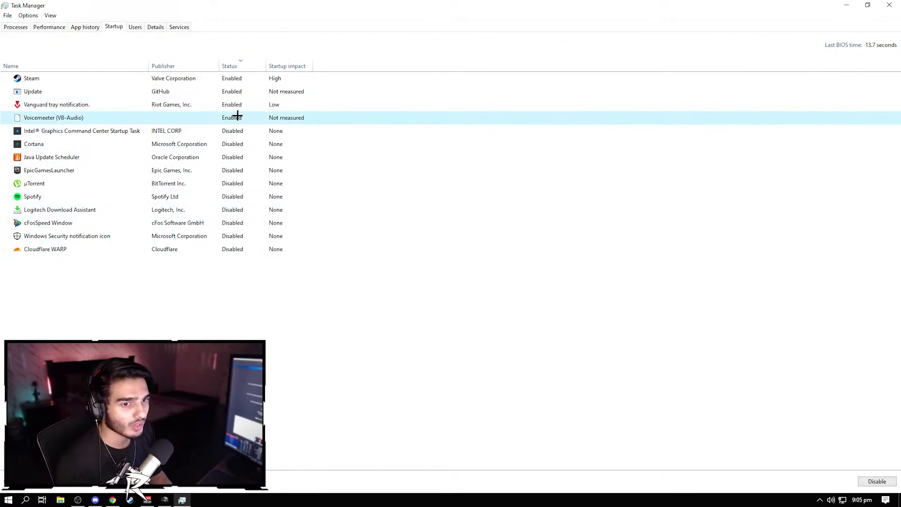
pyautogui.click(244, 104)
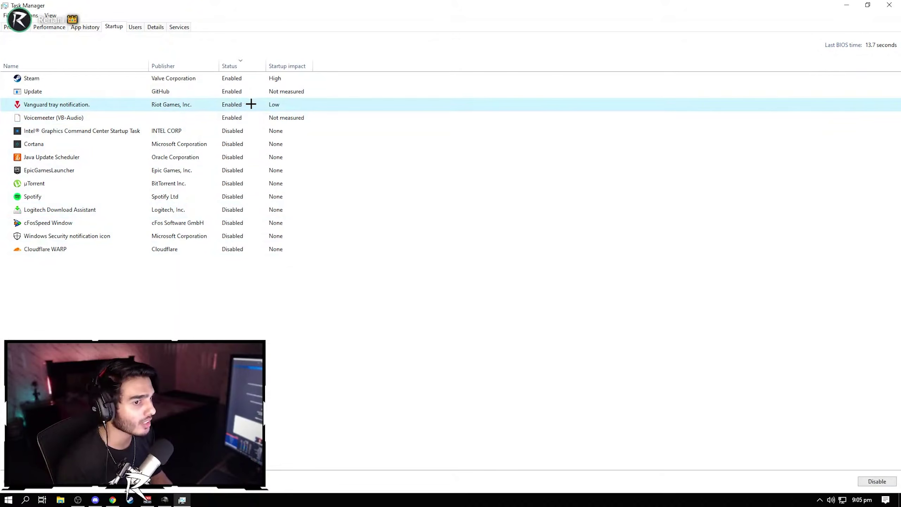
pyautogui.click(250, 91)
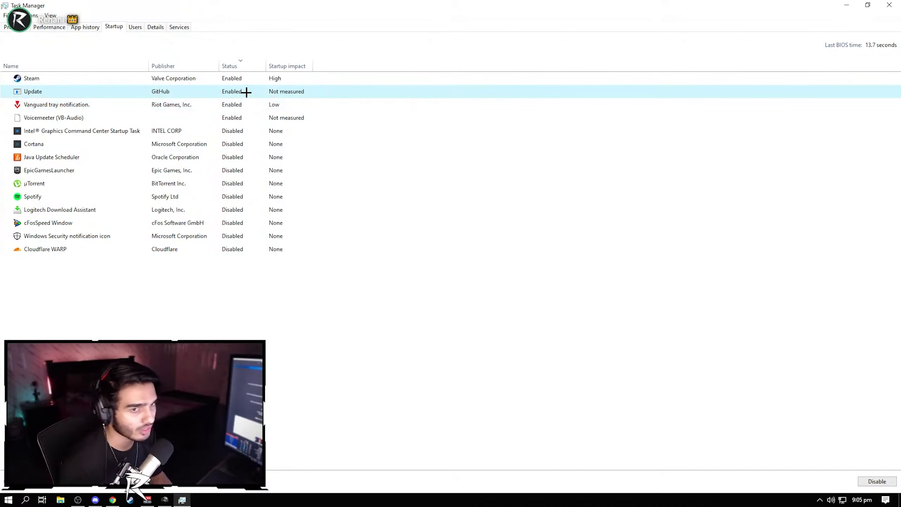
pyautogui.click(250, 79)
pyautogui.click(242, 120)
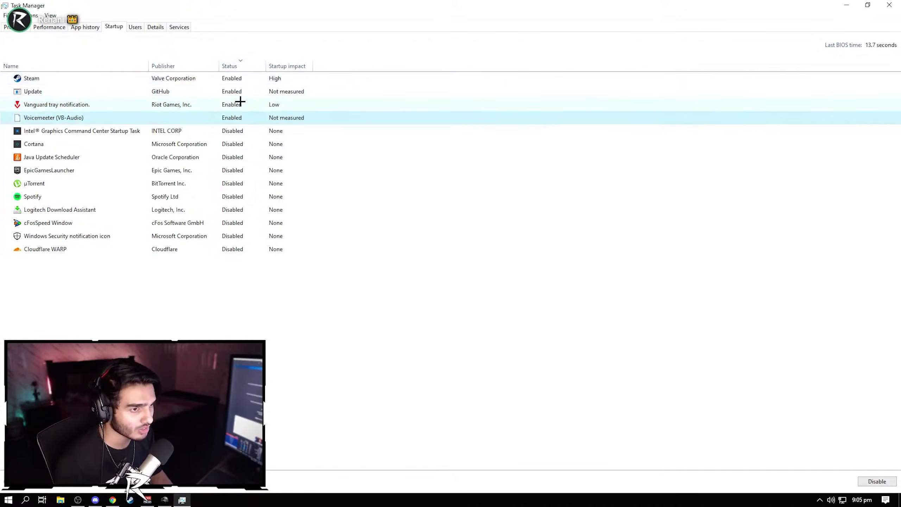
pyautogui.click(238, 90)
pyautogui.click(238, 75)
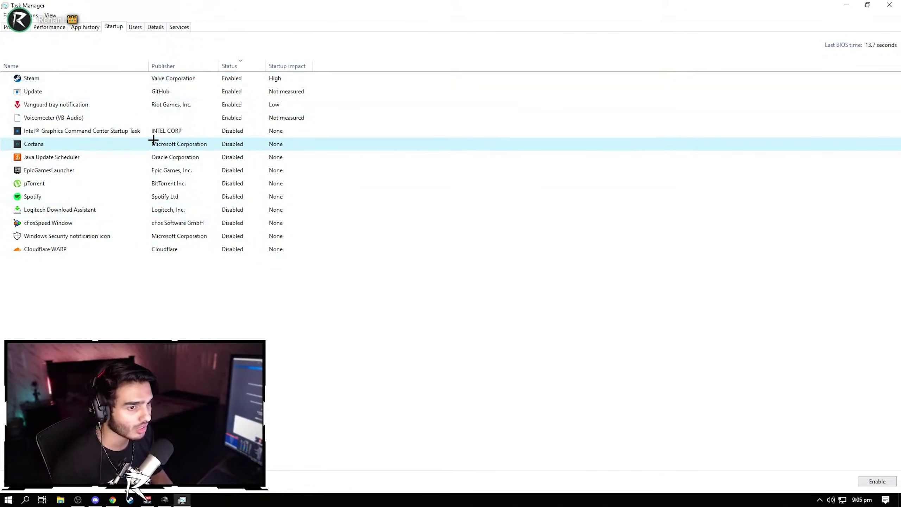
pyautogui.click(889, 5)
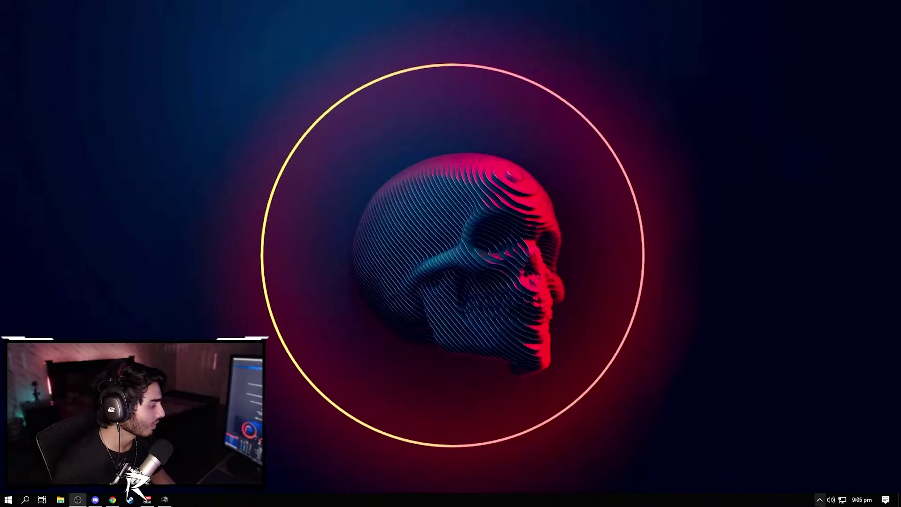
# Turn on the News and interests widget on the taskbar
pyautogui.click(819, 499)
pyautogui.rightClick(819, 500)
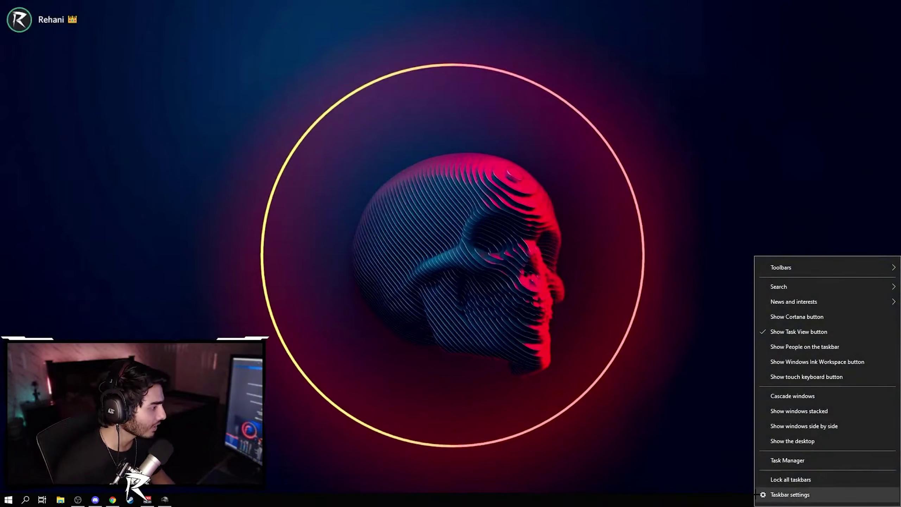
pyautogui.rightClick(713, 499)
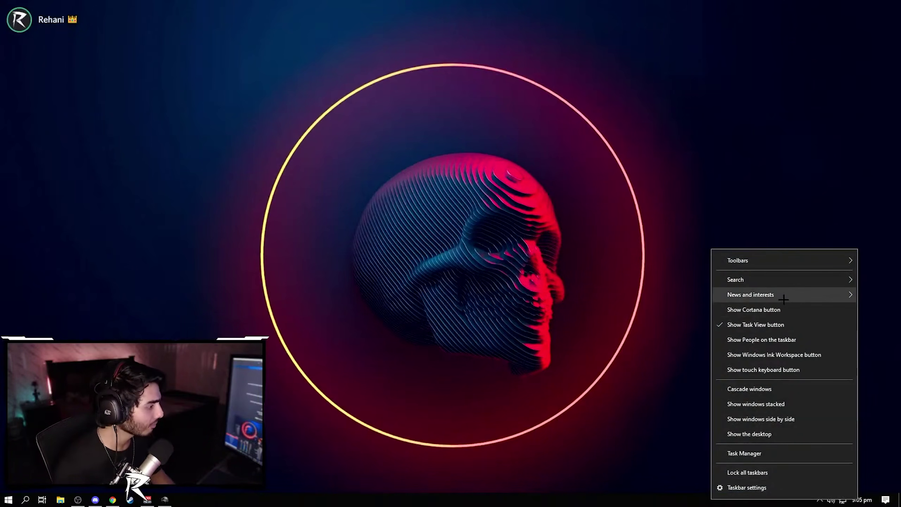
pyautogui.moveTo(785, 292)
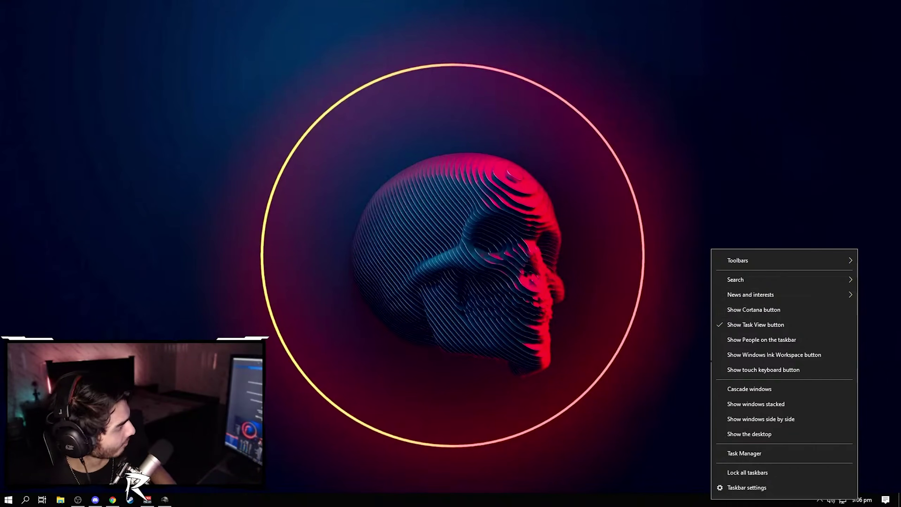
pyautogui.click(725, 310)
pyautogui.click(819, 500)
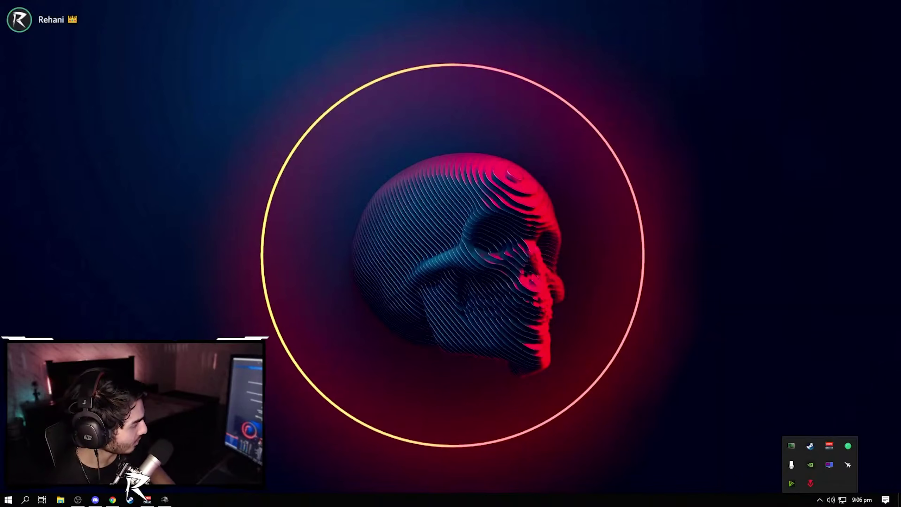
pyautogui.rightClick(793, 457)
pyautogui.click(692, 303)
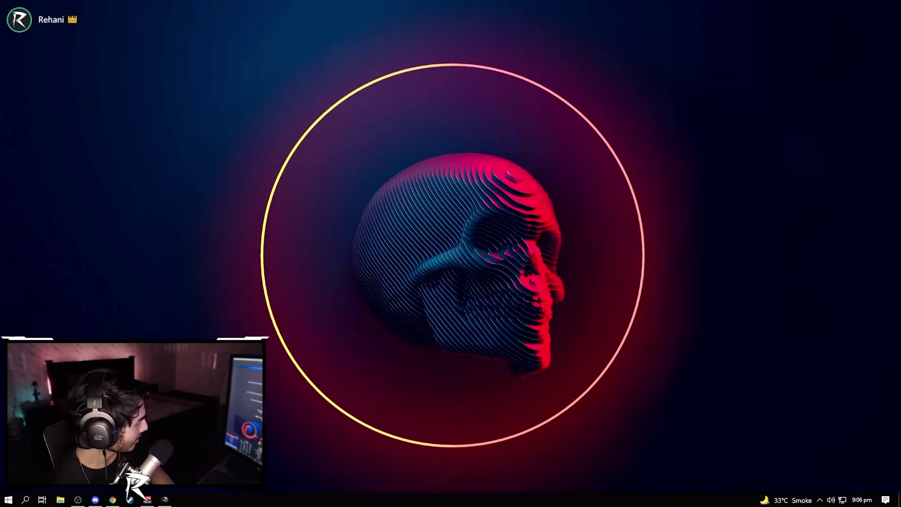
# Turn off the News and interests widget on the taskbar and briefly view the hidden tray icons
pyautogui.rightClick(718, 499)
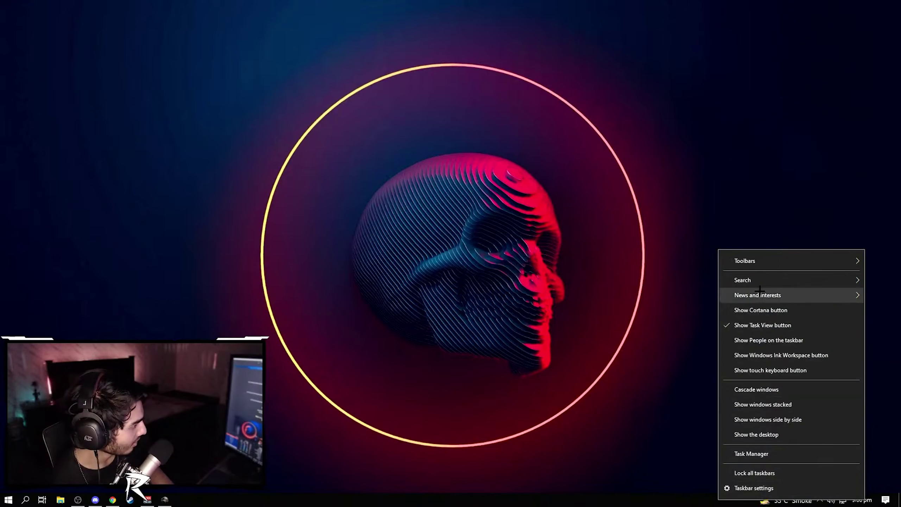
pyautogui.click(633, 328)
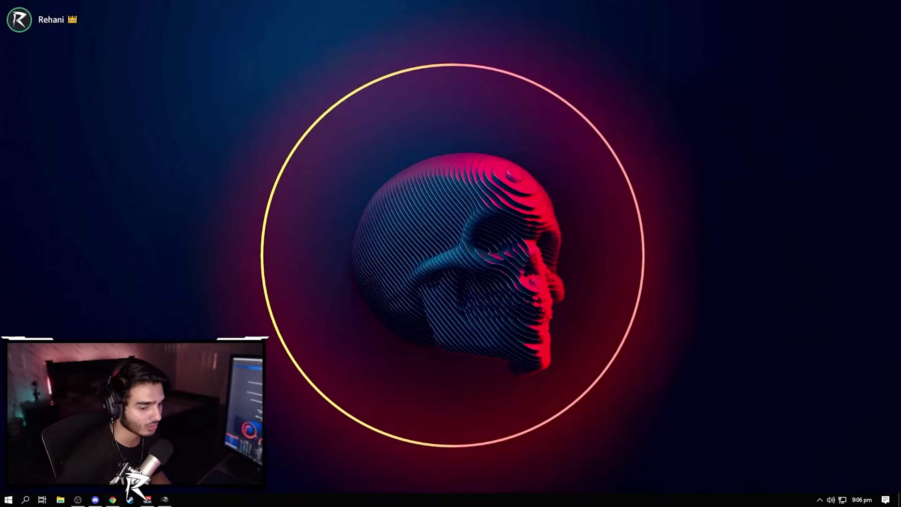
pyautogui.click(819, 500)
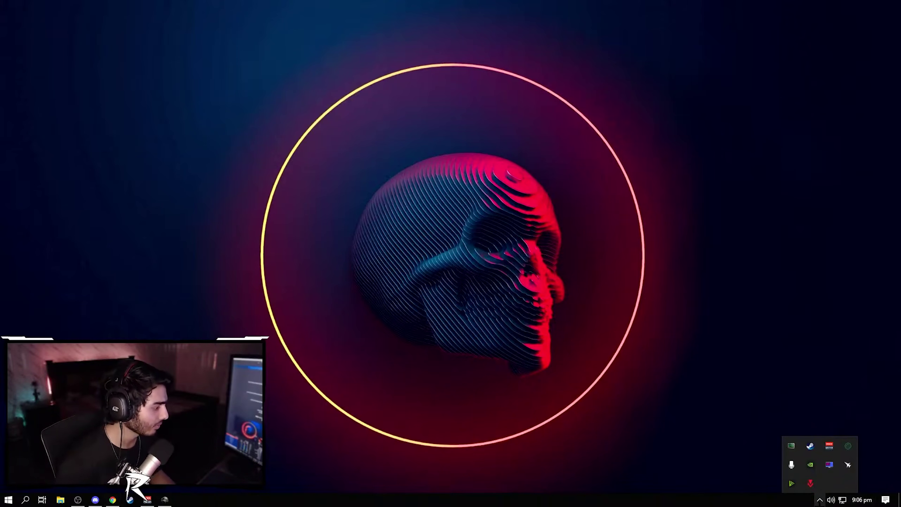
pyautogui.click(319, 387)
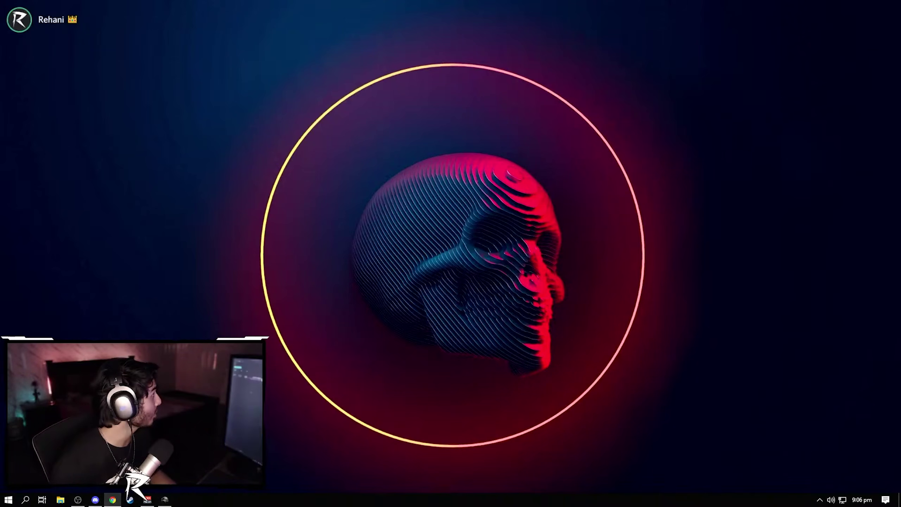
# Open Chrome in a maximized window and search Google for "DDu"
pyautogui.click(112, 499)
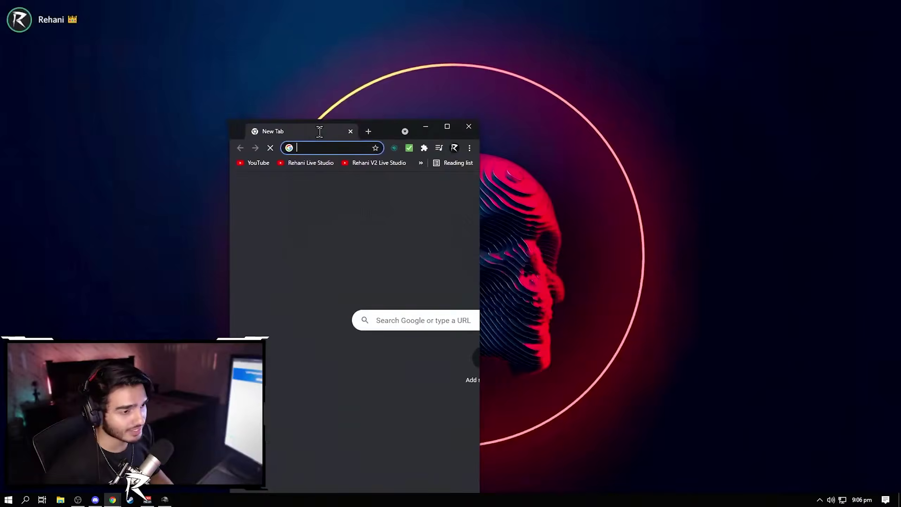
pyautogui.click(228, 28)
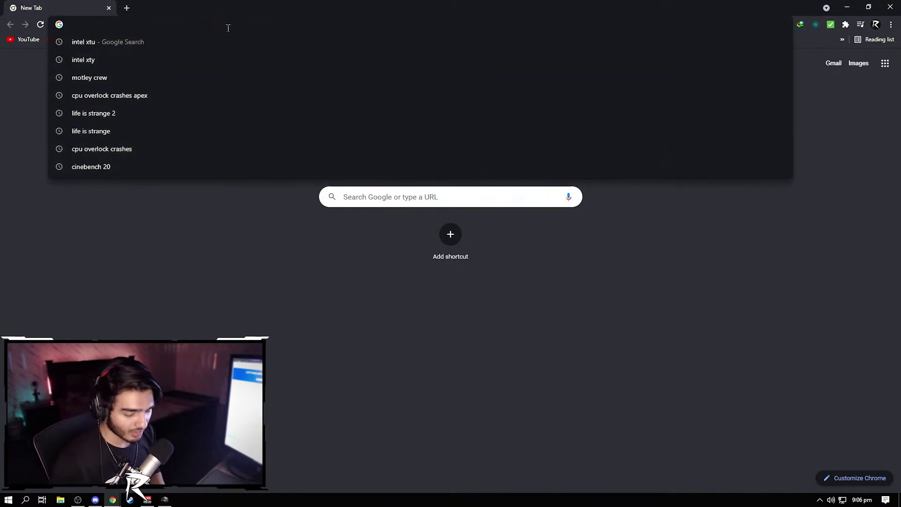
pyautogui.click(219, 296)
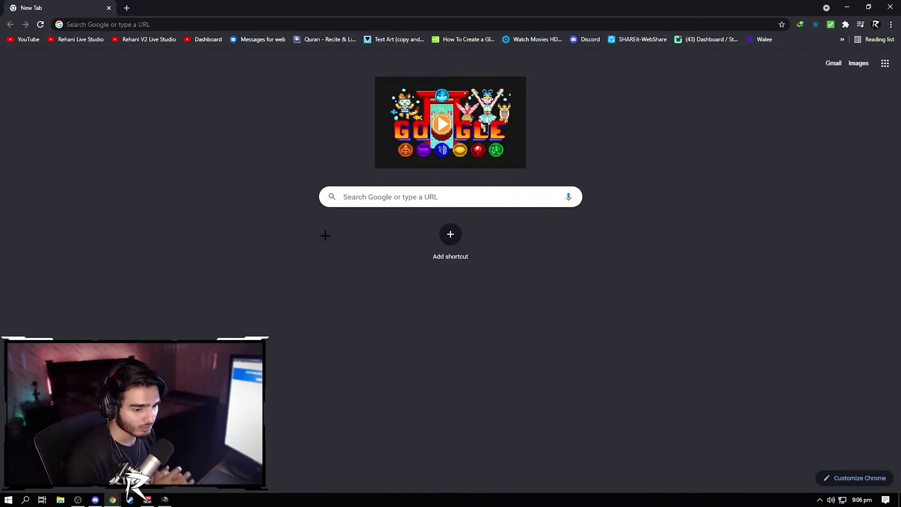
pyautogui.press('super')
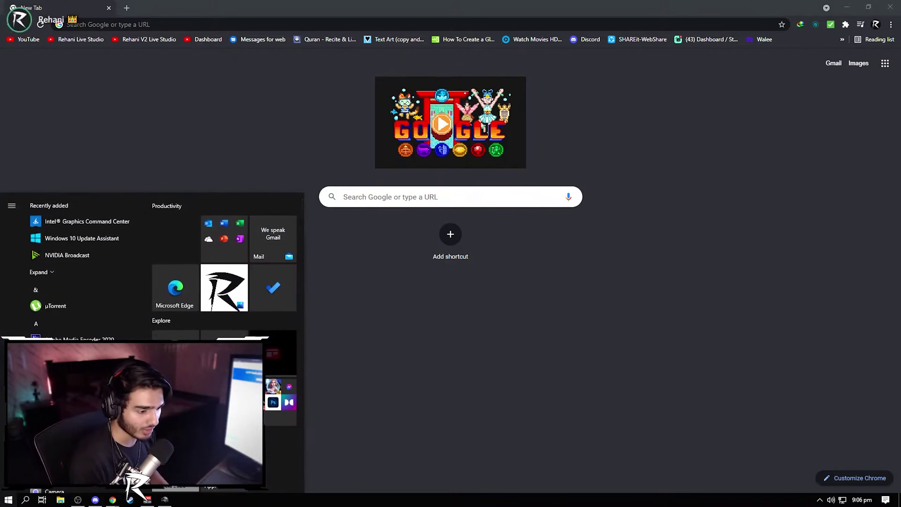
pyautogui.press('super')
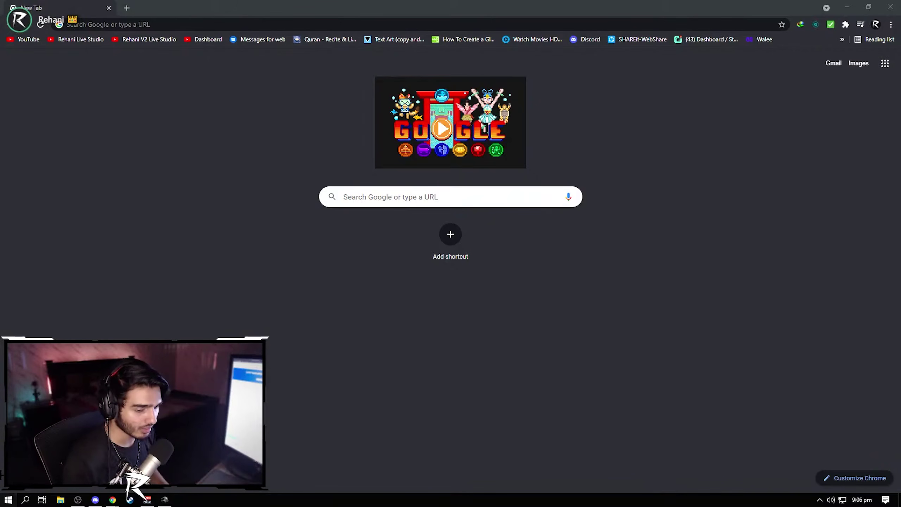
pyautogui.click(141, 19)
pyautogui.write('dd')
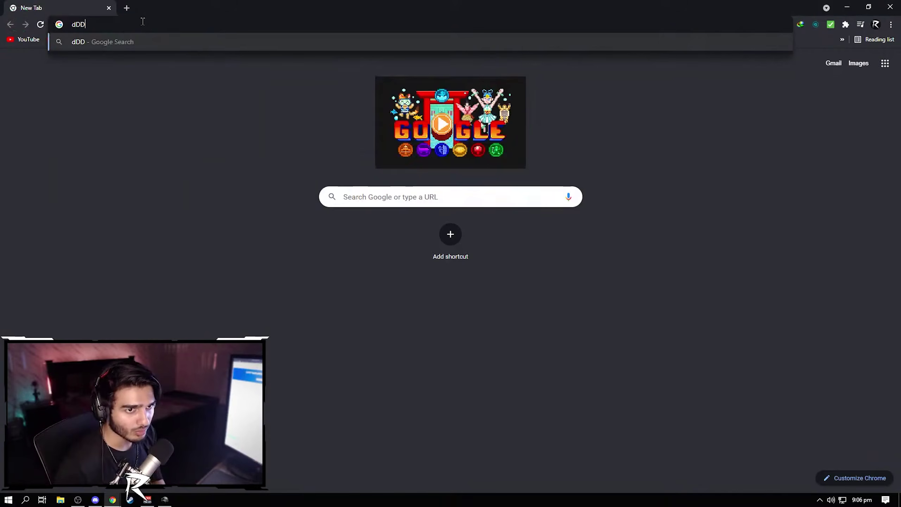
pyautogui.press('BackSpace')
pyautogui.press('BackSpace')
pyautogui.write('DDu')
pyautogui.press('Return')
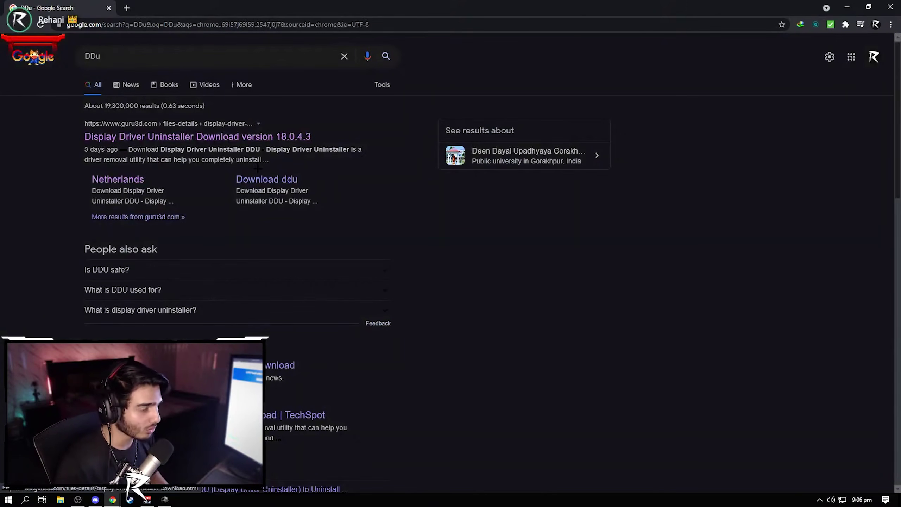
# Search for "How to run pc on safe mode" in a new tab, skim the Avira Support article on Windows 10 Safe Mode and close it
pyautogui.click(291, 180)
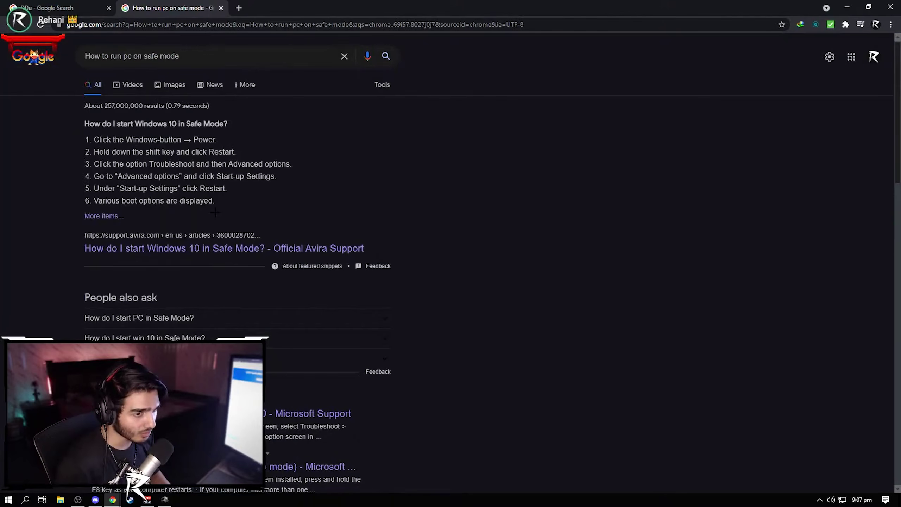
pyautogui.press('super')
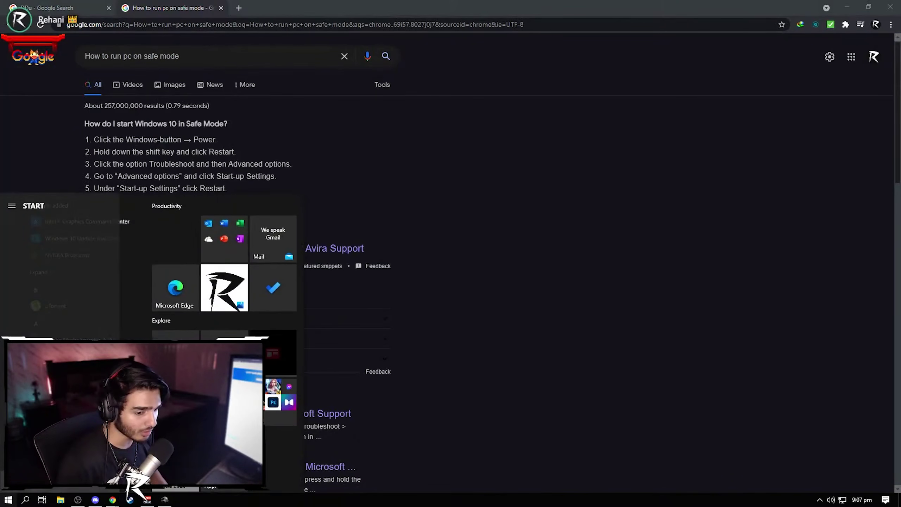
pyautogui.press('super')
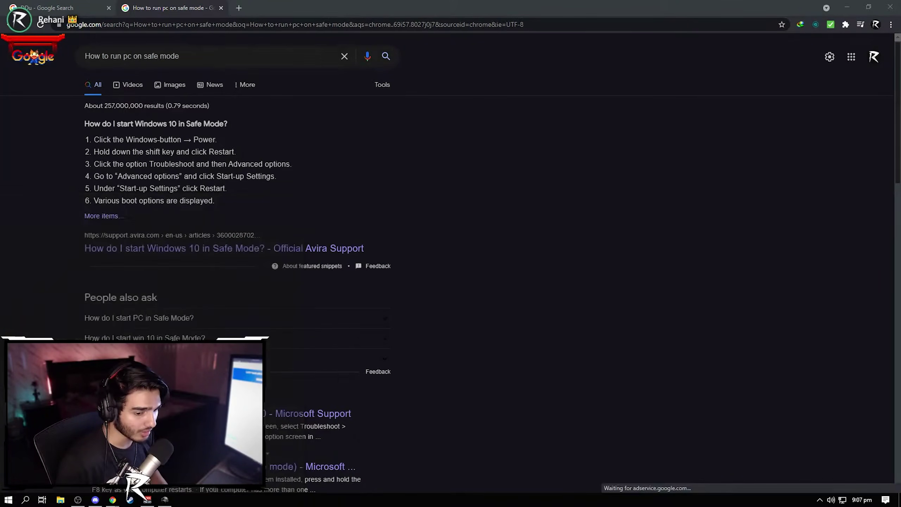
pyautogui.click(202, 249)
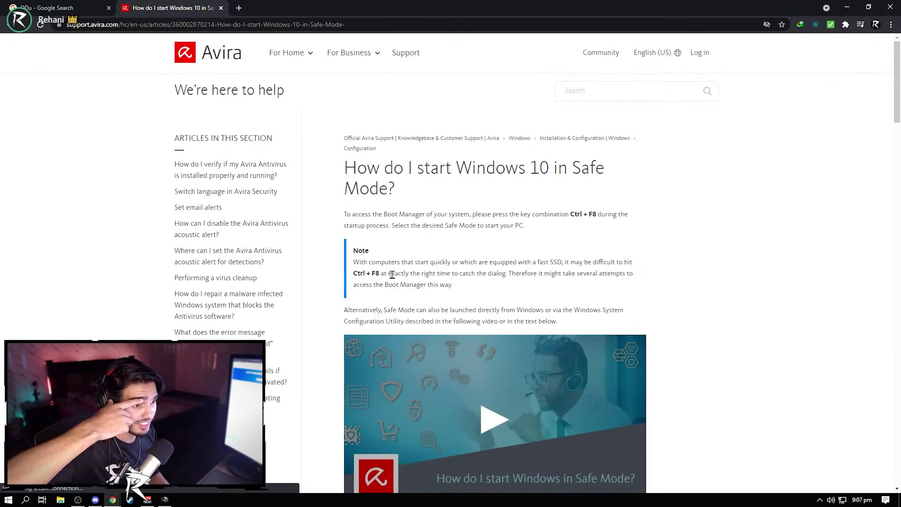
pyautogui.scroll(-8, 465, 264)
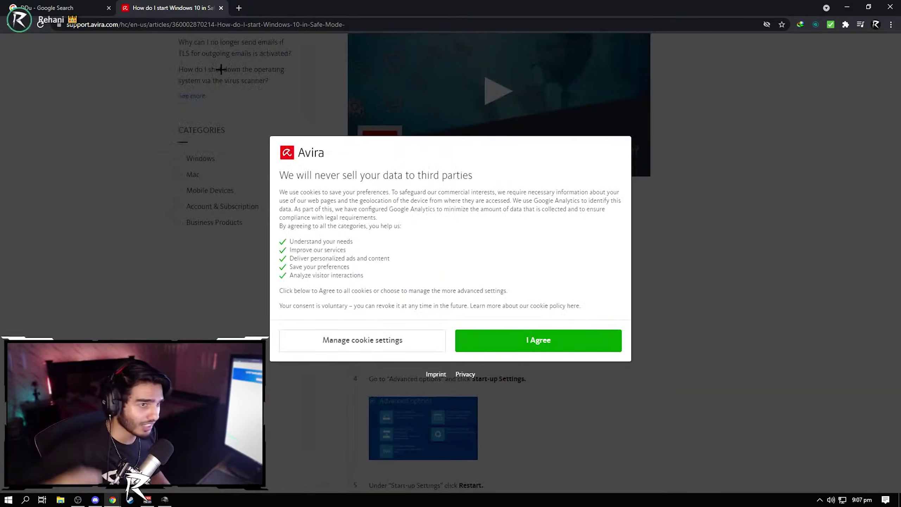
pyautogui.click(221, 8)
# Briefly view the Start menu and close the browser window with the DDu search results
pyautogui.press('super')
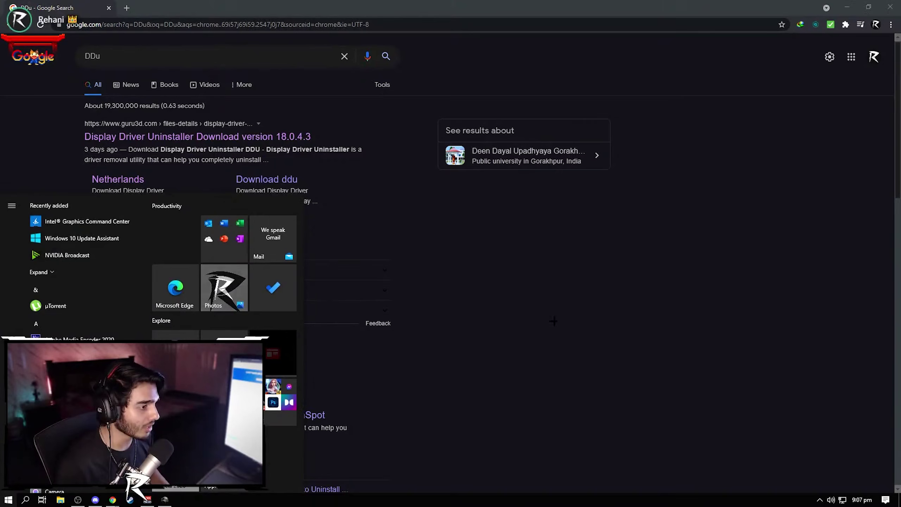
pyautogui.click(523, 290)
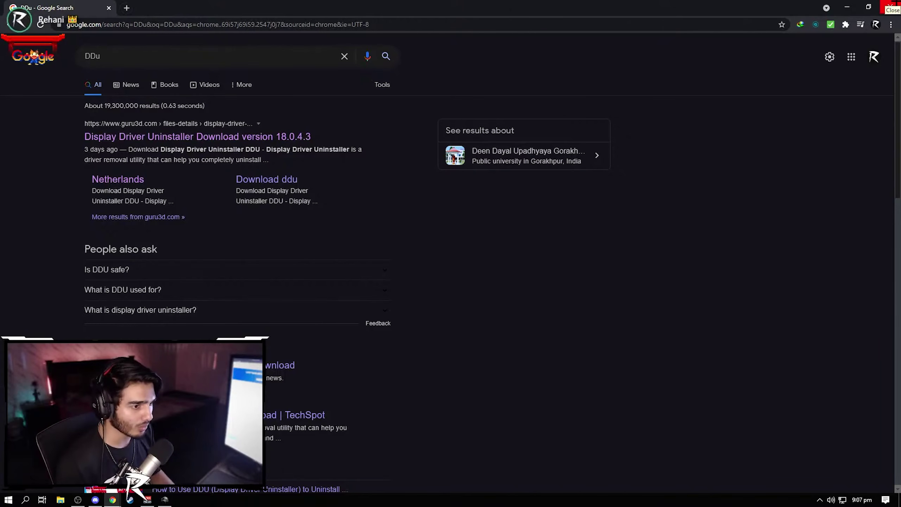
pyautogui.click(889, 6)
# Open NVIDIA Control Panel, then download the pending xtusetup.exe file and dismiss the completion dialog
pyautogui.rightClick(242, 185)
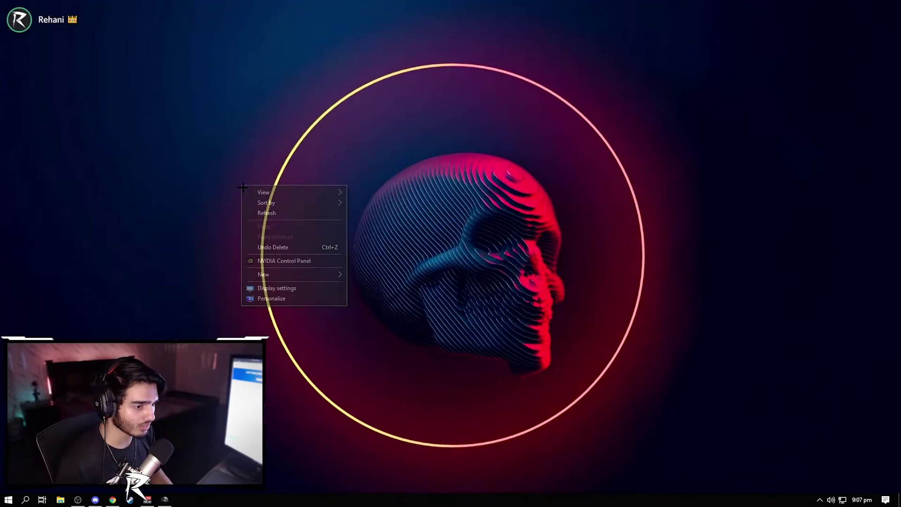
pyautogui.click(329, 262)
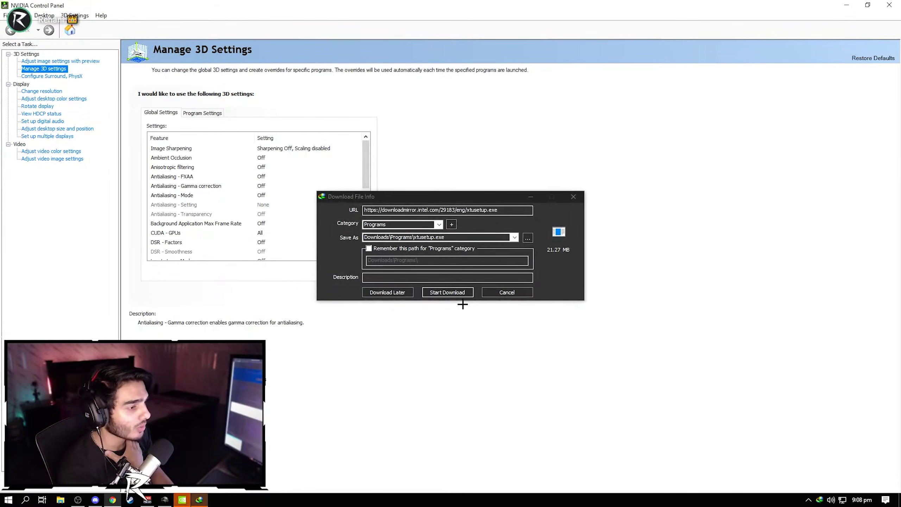
pyautogui.click(461, 294)
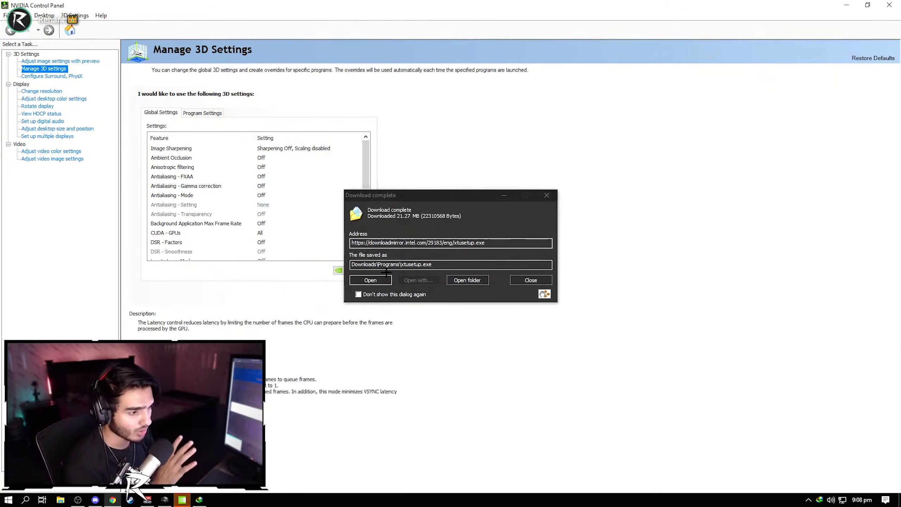
pyautogui.click(521, 280)
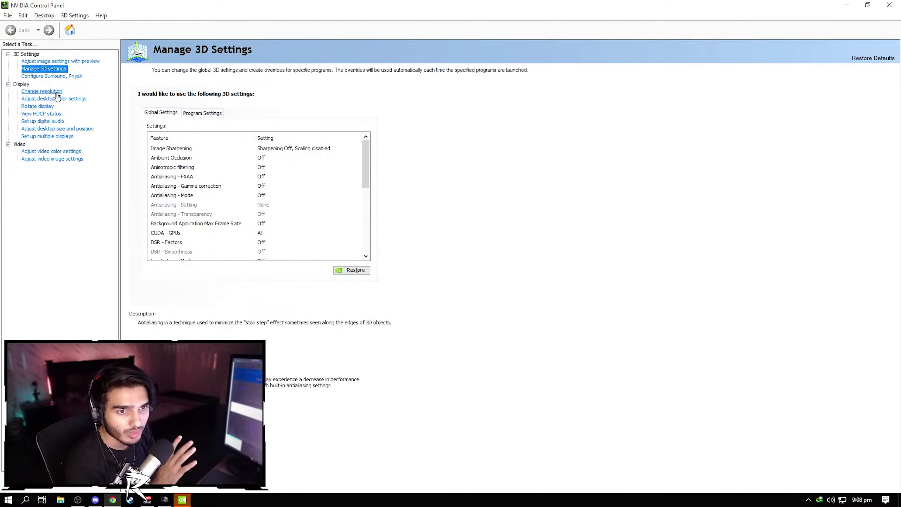
# Enable resolutions not exposed by the display in the custom resolution options of the Change resolution page
pyautogui.click(41, 91)
pyautogui.scroll(-3, 248, 241)
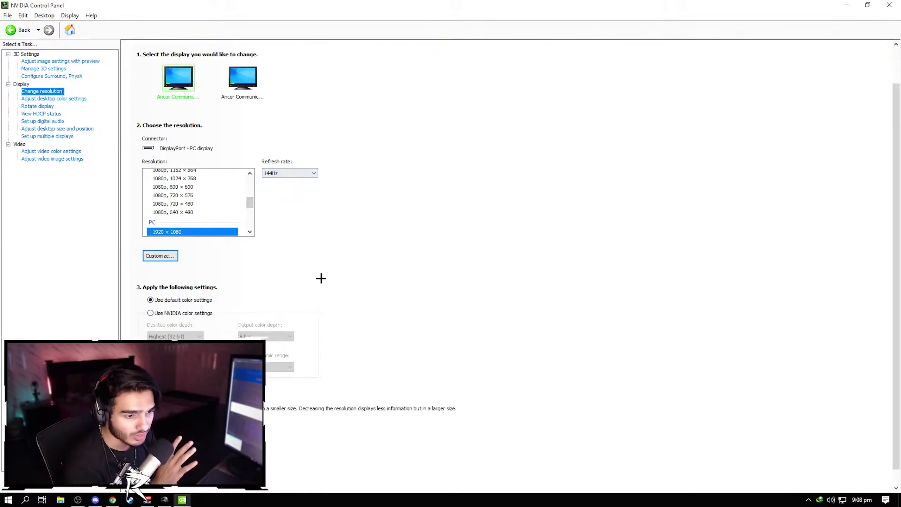
pyautogui.click(167, 238)
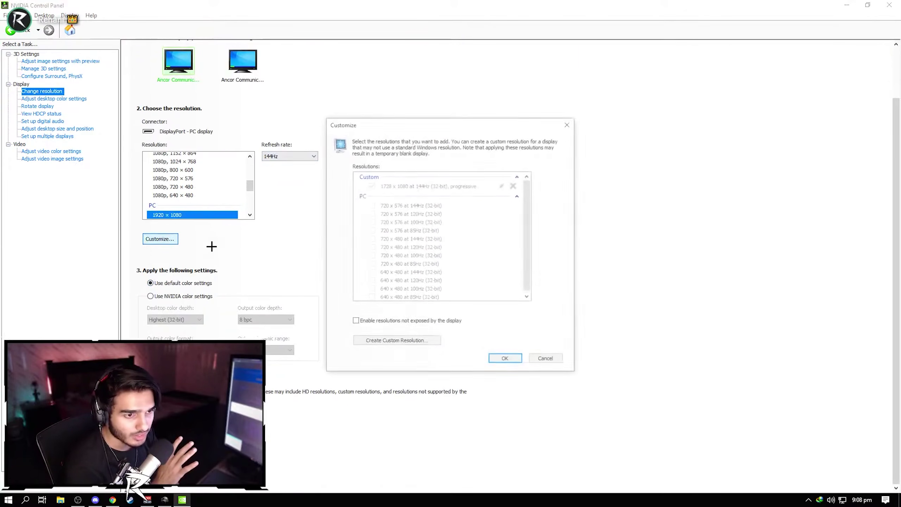
pyautogui.click(547, 361)
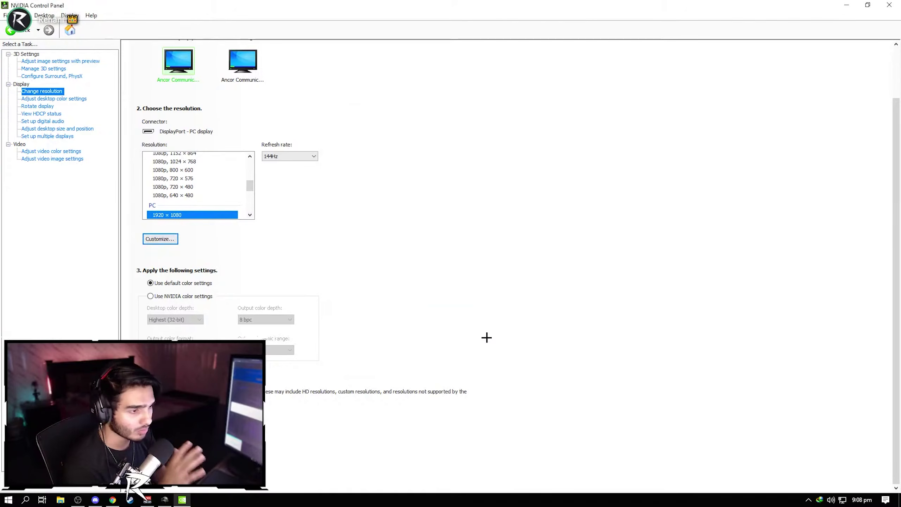
pyautogui.scroll(5, 206, 179)
pyautogui.click(171, 239)
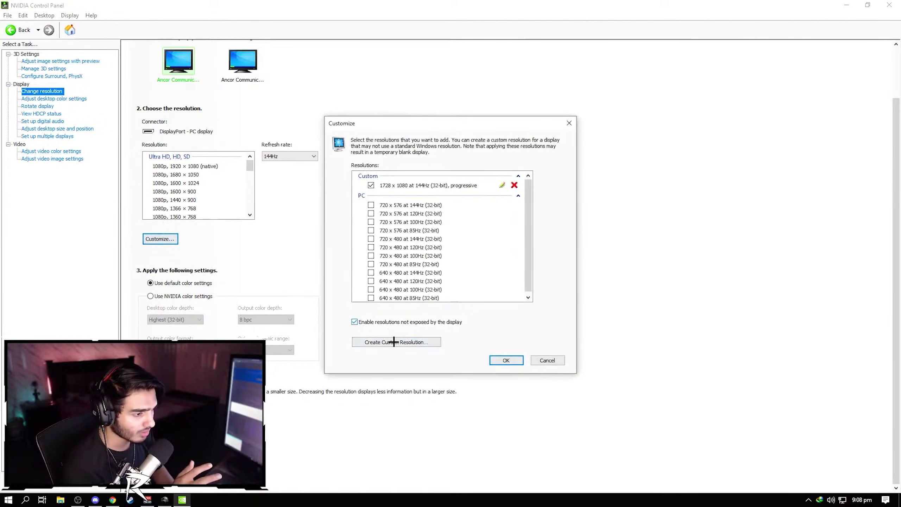
pyautogui.click(498, 360)
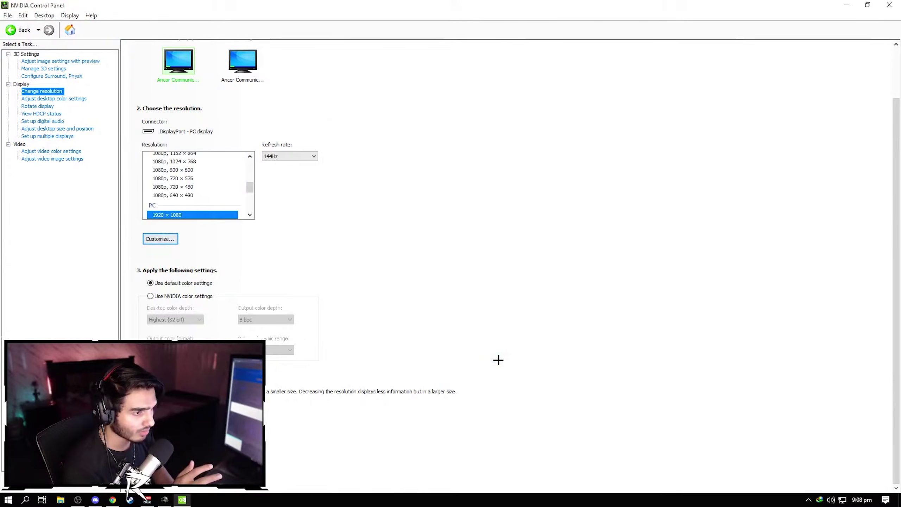
# Review the desktop color settings, display rotation, and desktop size and position pages
pyautogui.click(69, 99)
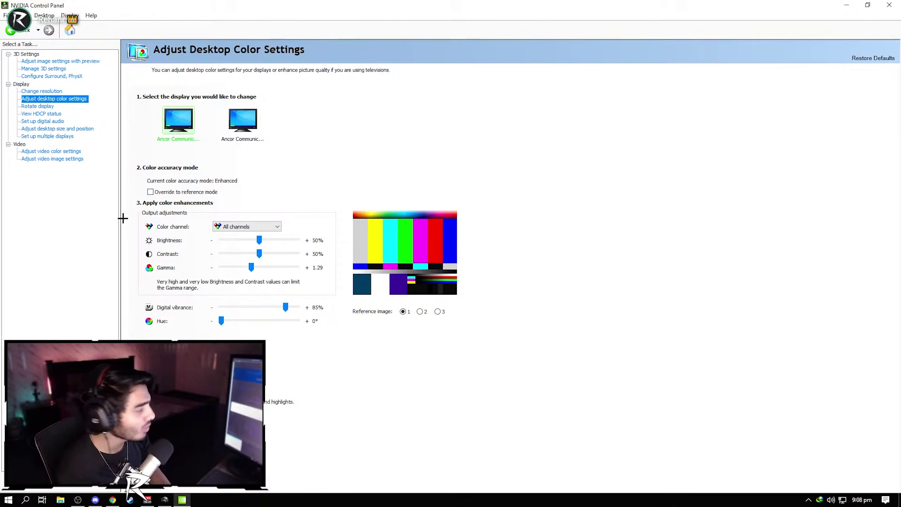
pyautogui.click(39, 106)
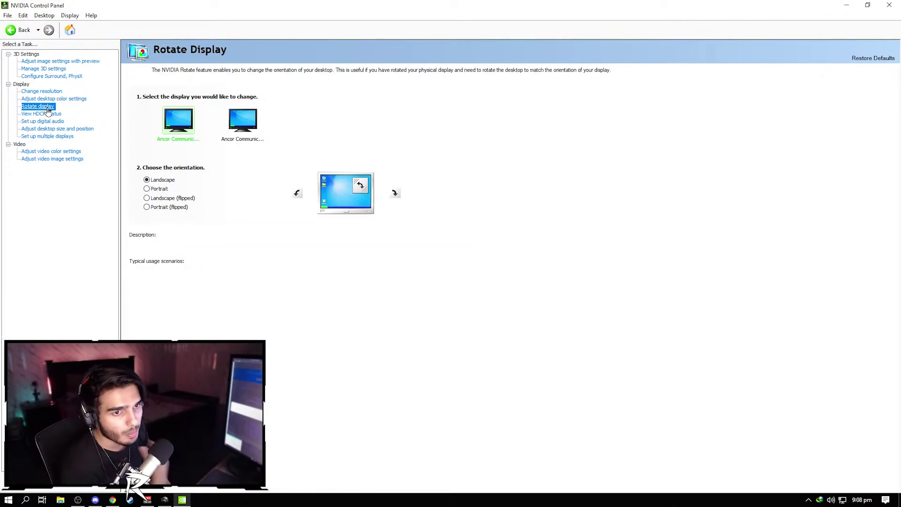
pyautogui.click(46, 128)
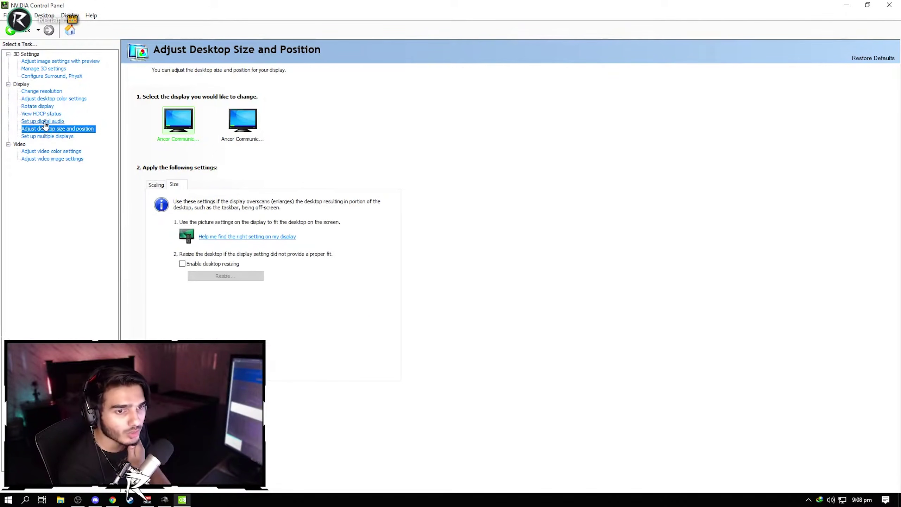
# Compare the desktop scaling settings of both displays, check the second display's color settings, and close NVIDIA Control Panel
pyautogui.click(150, 182)
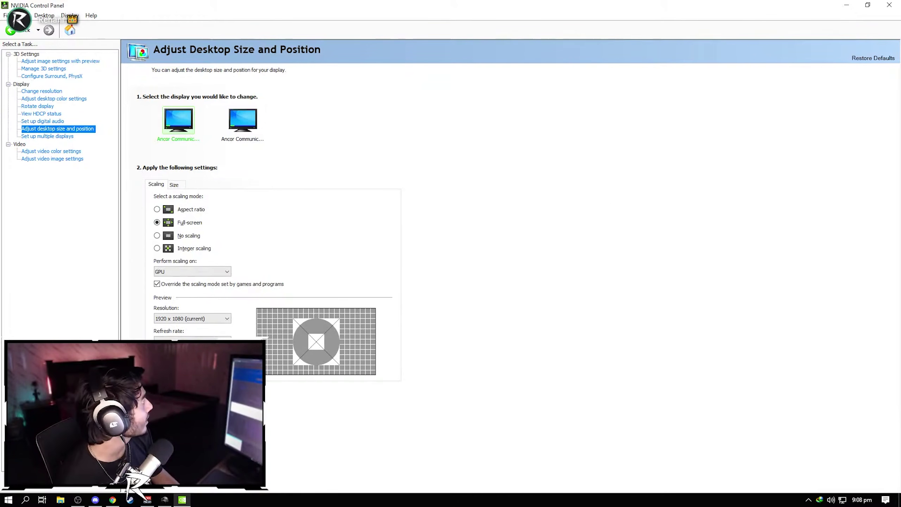
pyautogui.hotkey('alt', 'Tab')
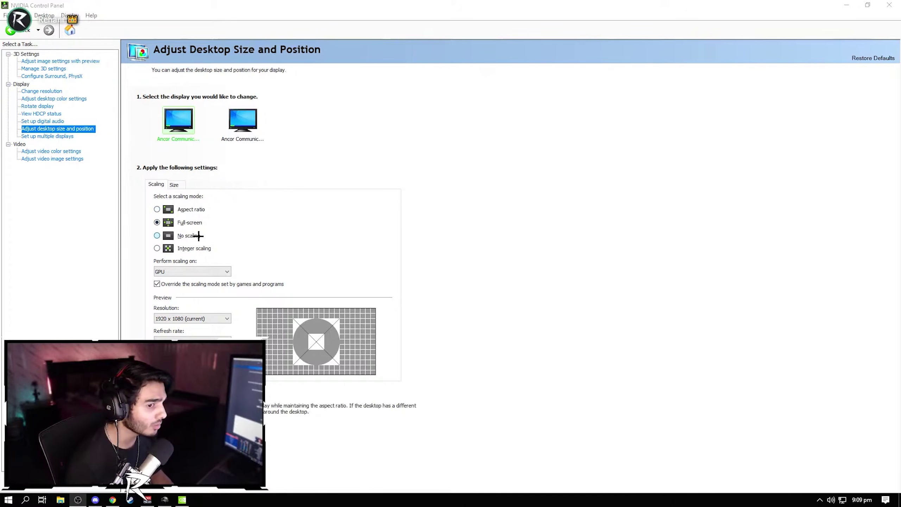
pyautogui.click(235, 117)
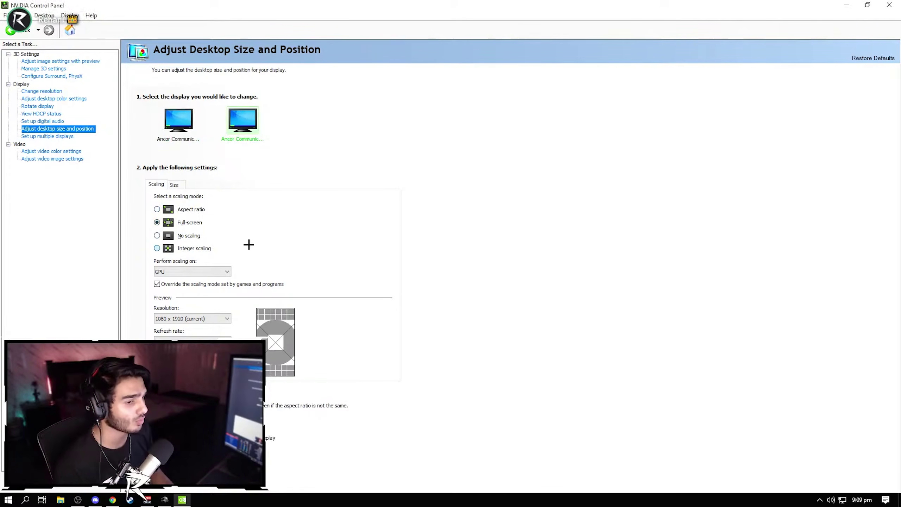
pyautogui.click(169, 128)
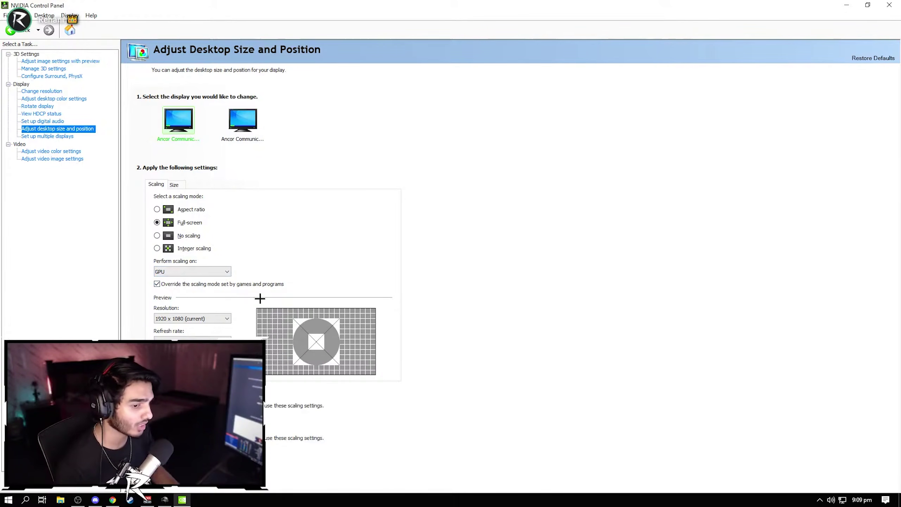
pyautogui.click(243, 120)
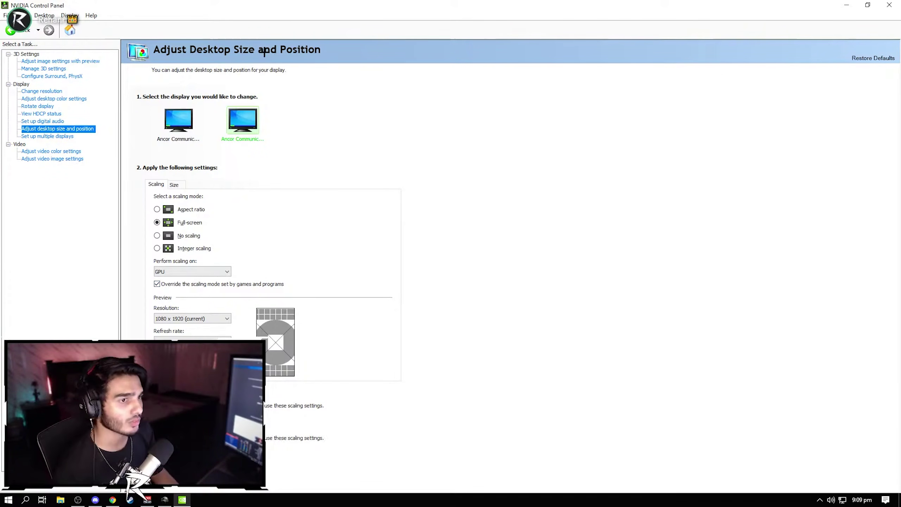
pyautogui.click(53, 98)
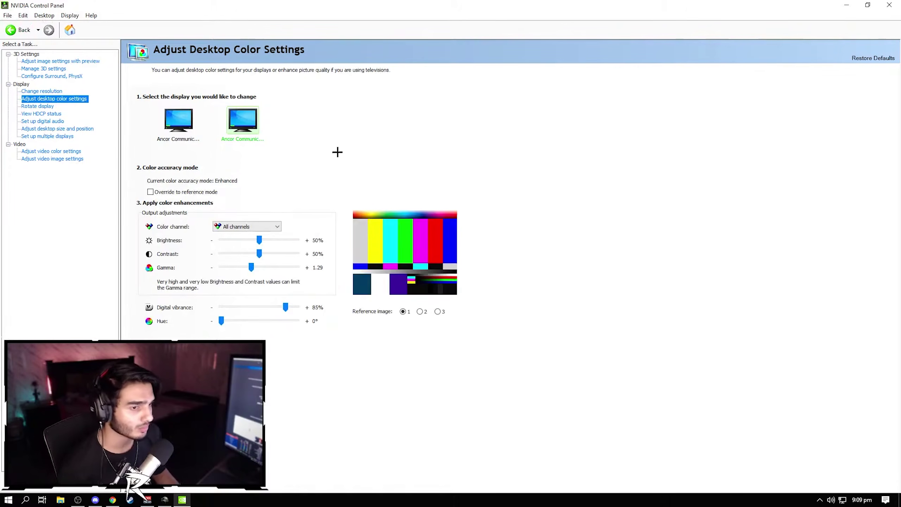
pyautogui.click(889, 5)
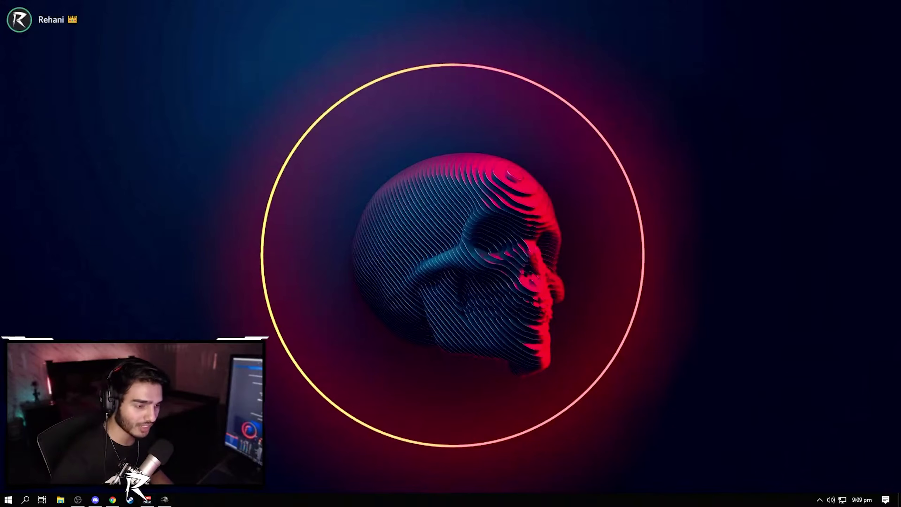
# Open Task Manager maximised and review the startup programs and the app history
pyautogui.hotkey('ctrl', 'shift', 'Escape')
pyautogui.press('super+Up')
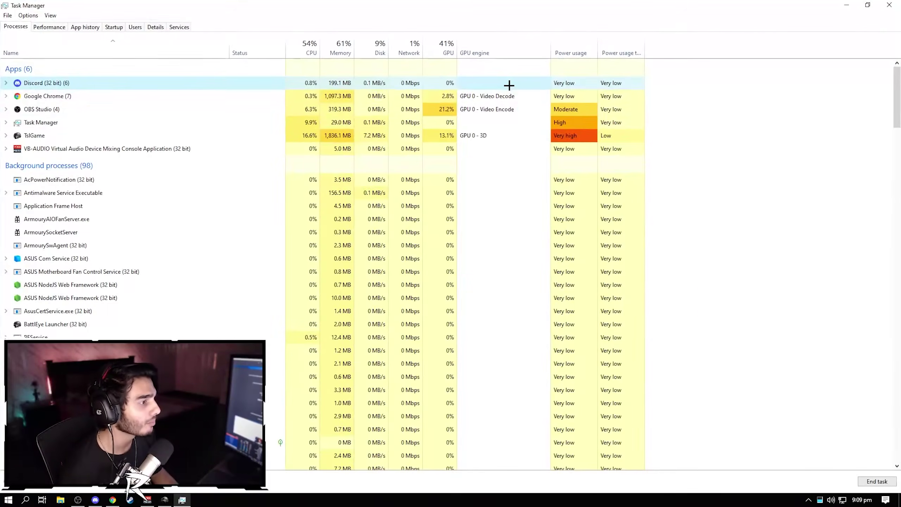
pyautogui.click(122, 27)
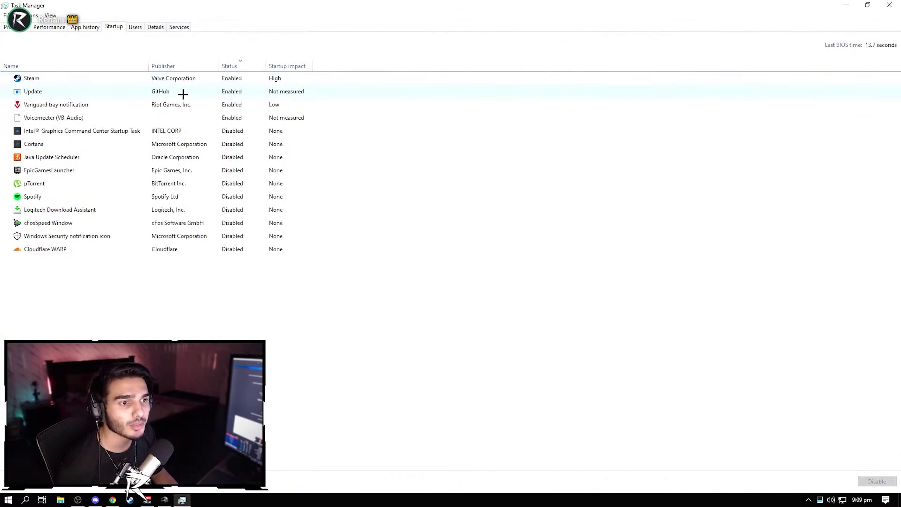
pyautogui.click(79, 28)
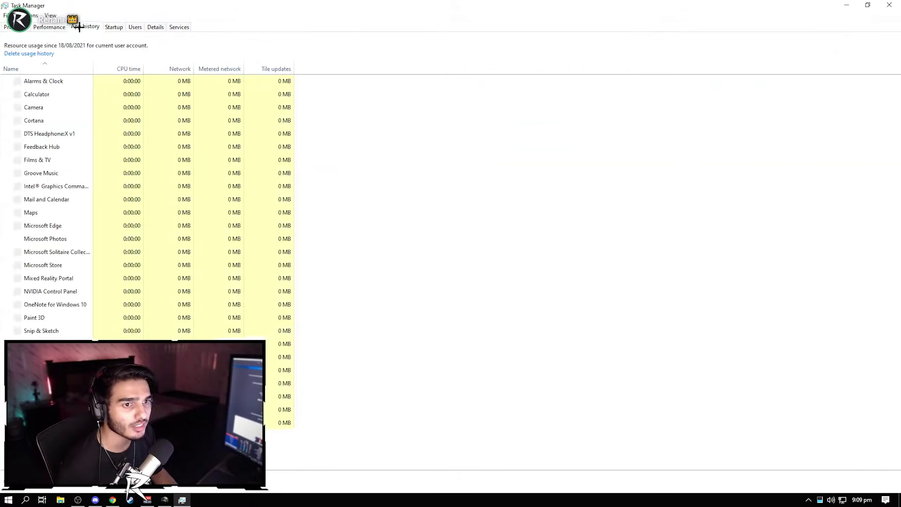
# Review the CPU and memory performance graphs in Task Manager
pyautogui.click(49, 27)
pyautogui.click(8, 27)
pyautogui.click(49, 28)
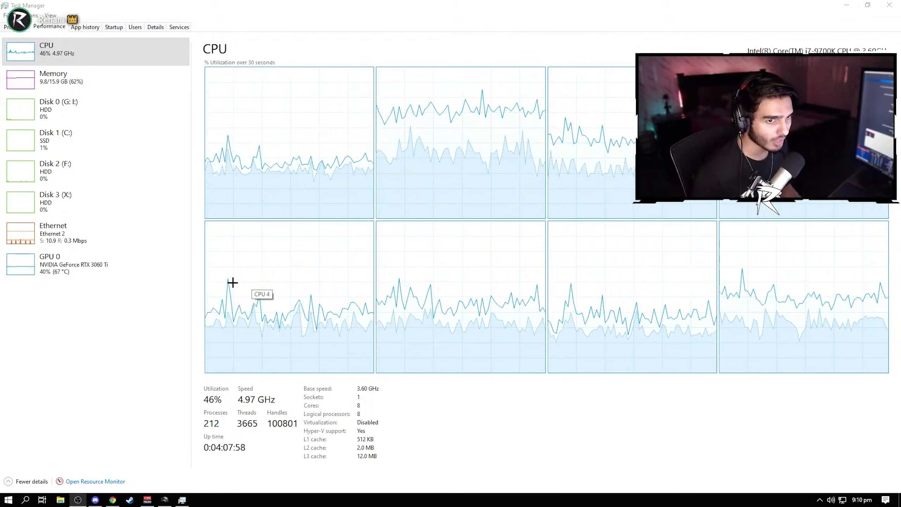
pyautogui.click(138, 85)
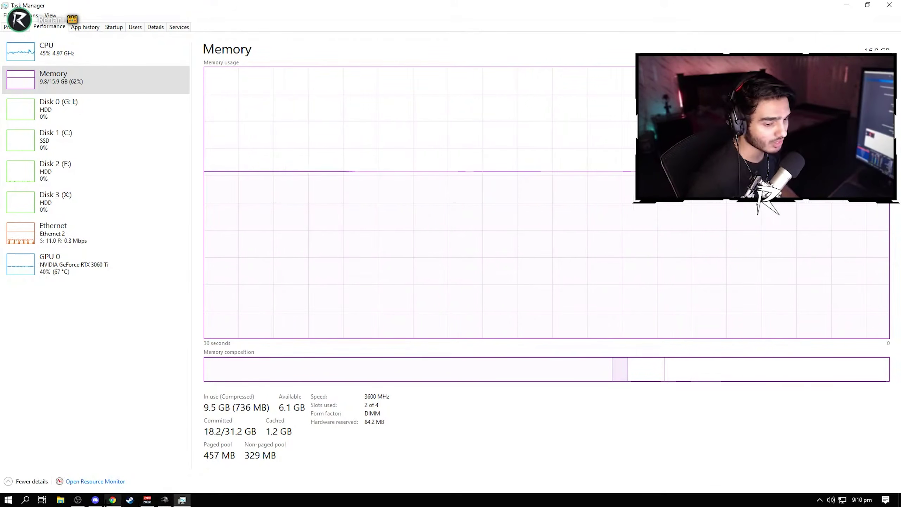
# Search Windows for "sys", open System Information, and look through the system summary
pyautogui.moveTo(112, 499)
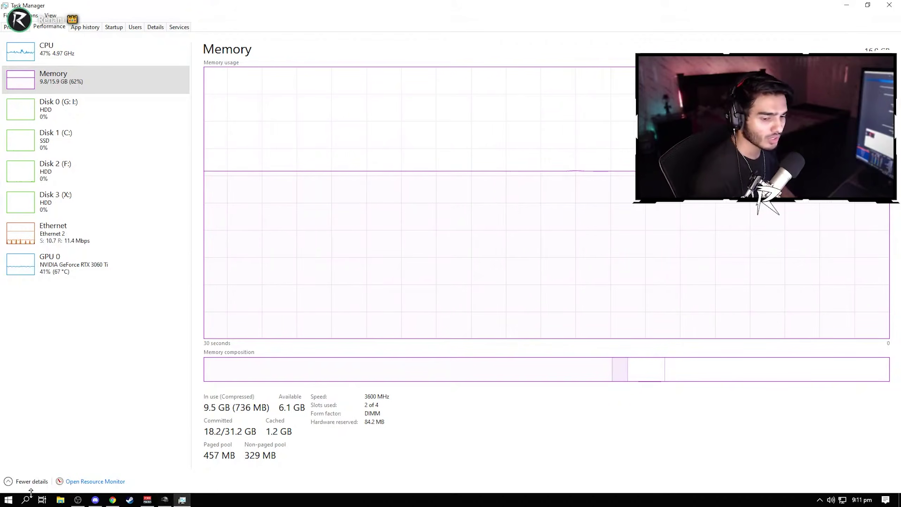
pyautogui.click(9, 500)
pyautogui.write('sys')
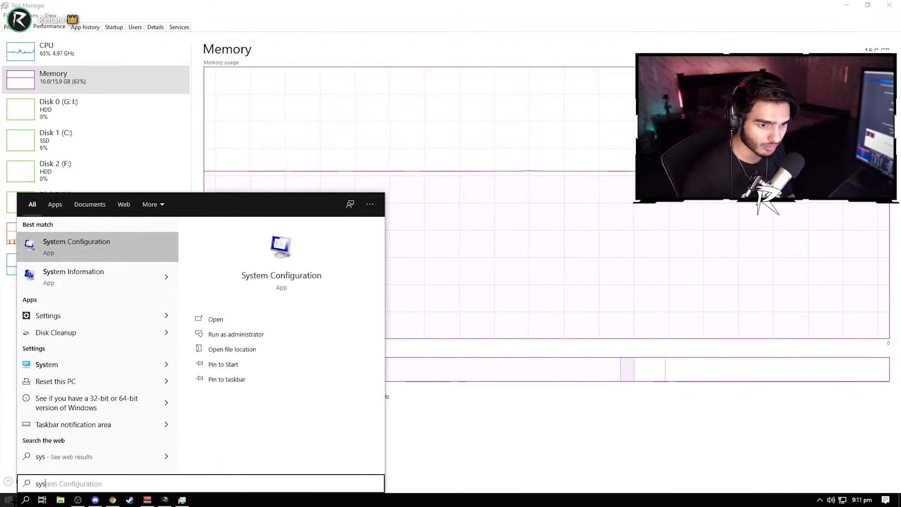
pyautogui.click(86, 289)
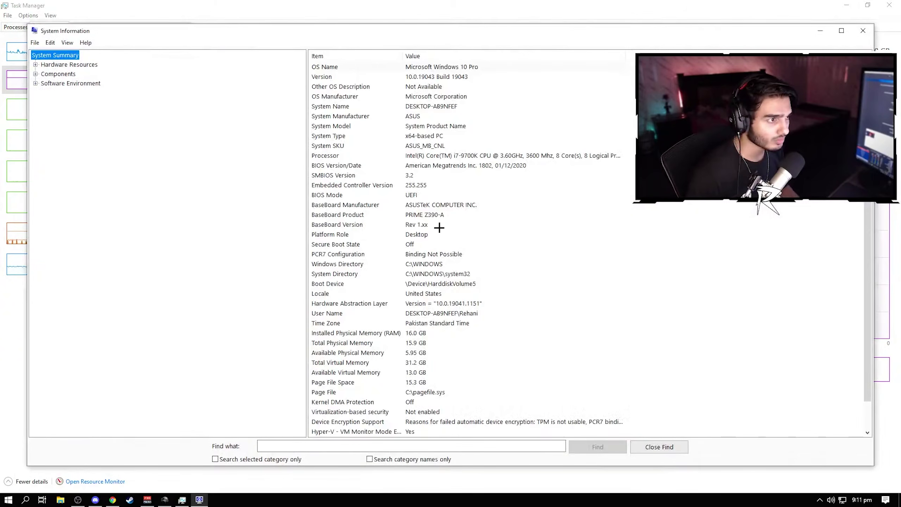
pyautogui.scroll(-1, 450, 110)
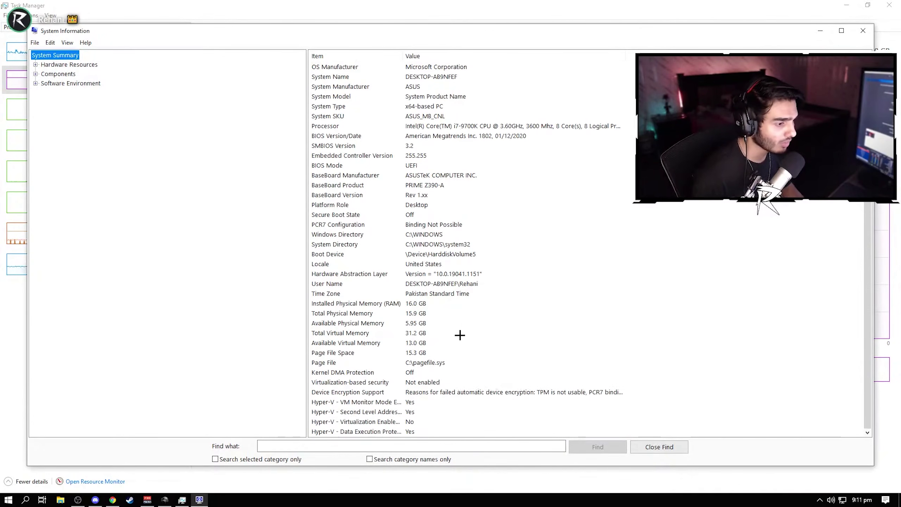
pyautogui.scroll(1, 424, 367)
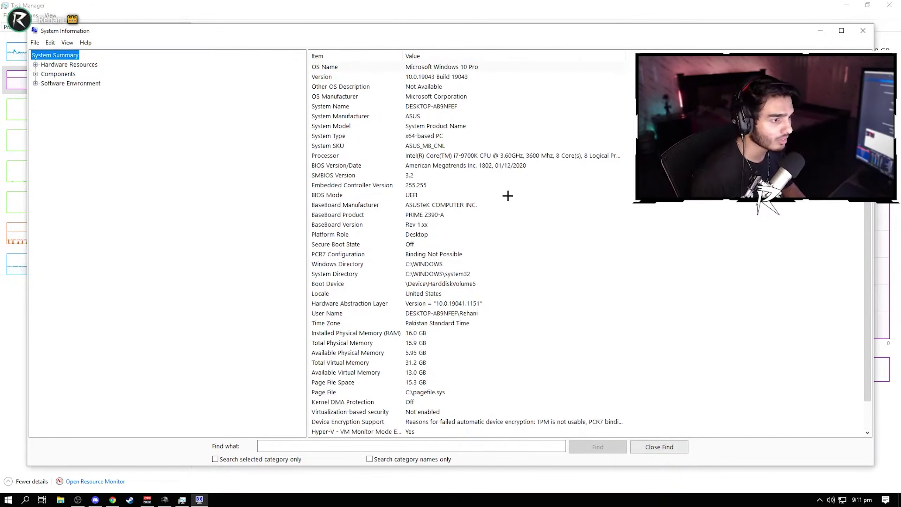
# Examine the baseboard, BIOS and processor entries in the system summary, and close System Information
pyautogui.click(414, 204)
pyautogui.click(425, 244)
pyautogui.click(439, 293)
pyautogui.click(425, 224)
pyautogui.click(518, 146)
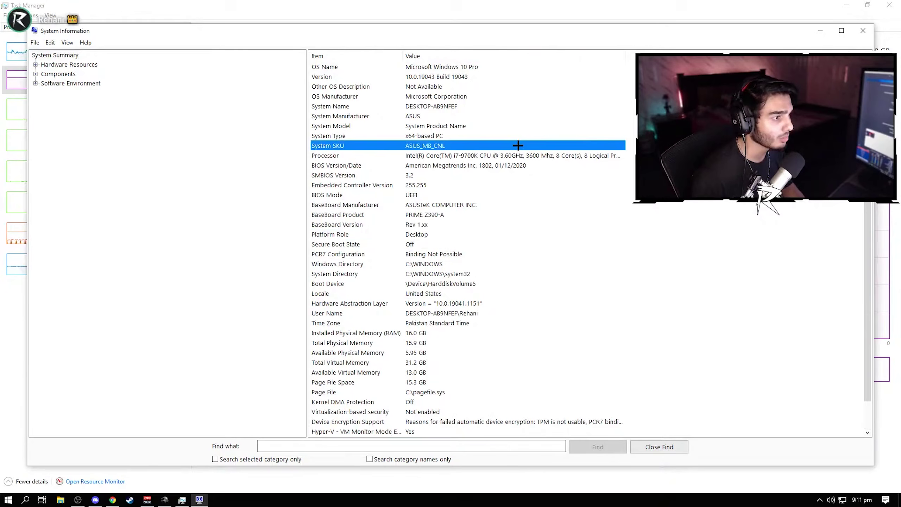
pyautogui.click(578, 156)
pyautogui.click(486, 165)
pyautogui.click(465, 156)
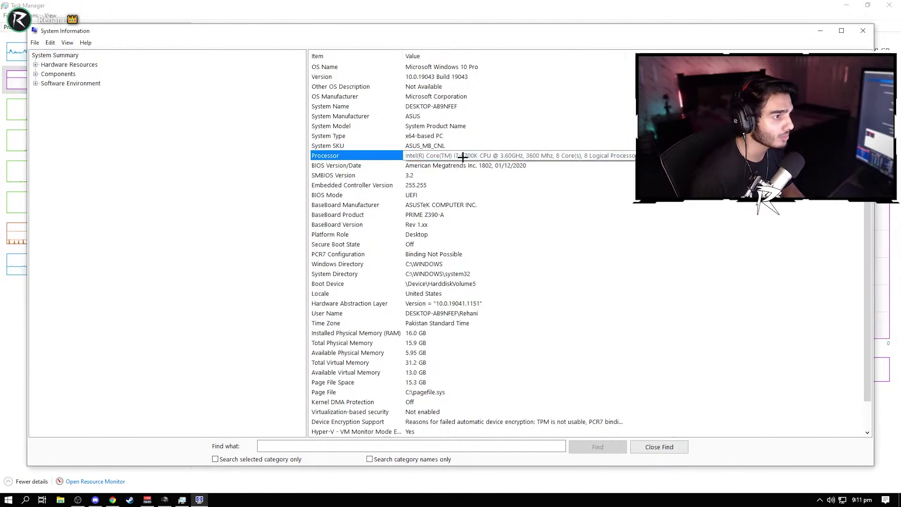
pyautogui.click(863, 31)
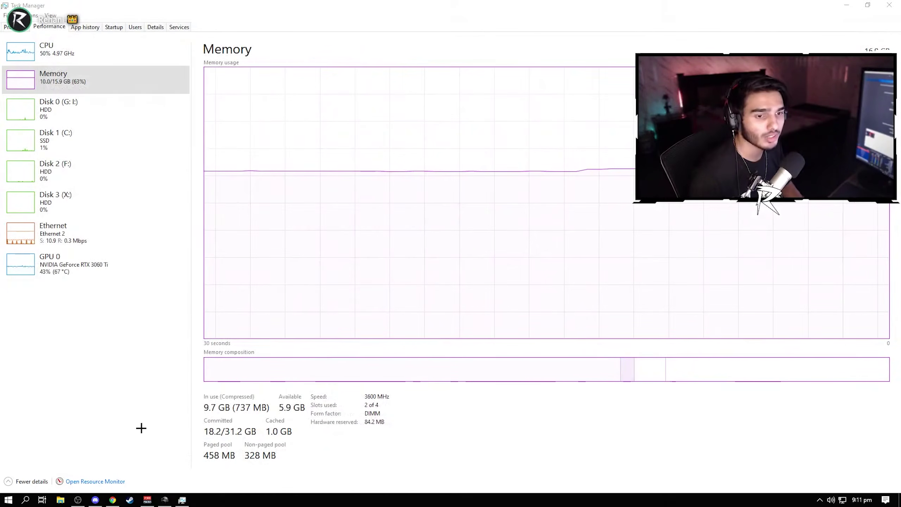
pyautogui.press('super')
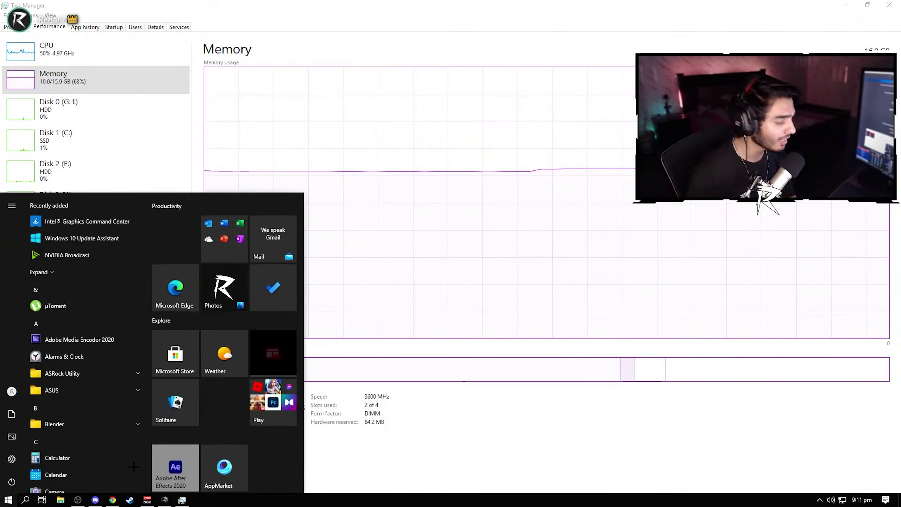
pyautogui.click(377, 429)
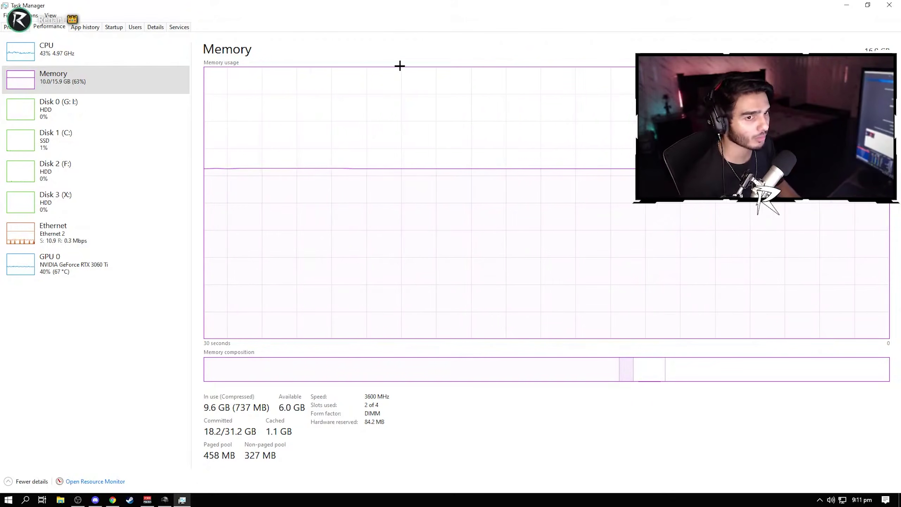
# Check the CPU utilization and the GPU usage and temperature, and close Task Manager
pyautogui.click(107, 56)
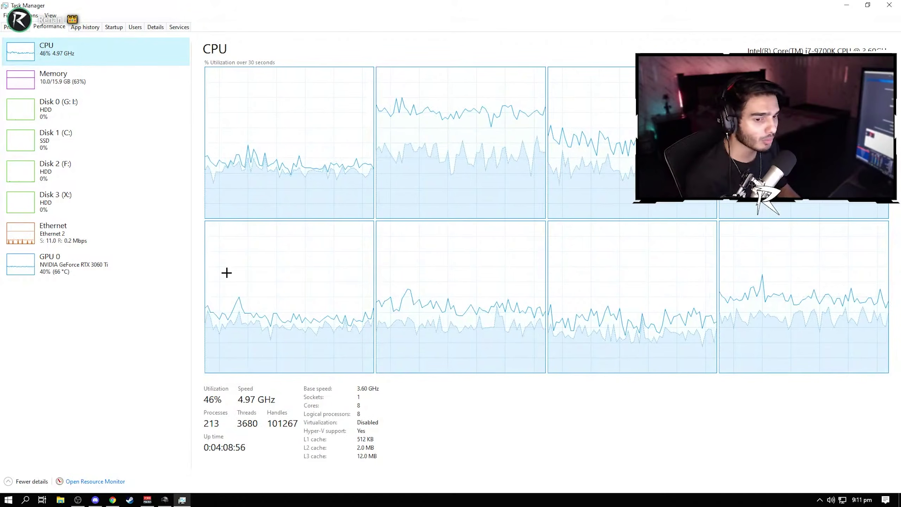
pyautogui.click(119, 269)
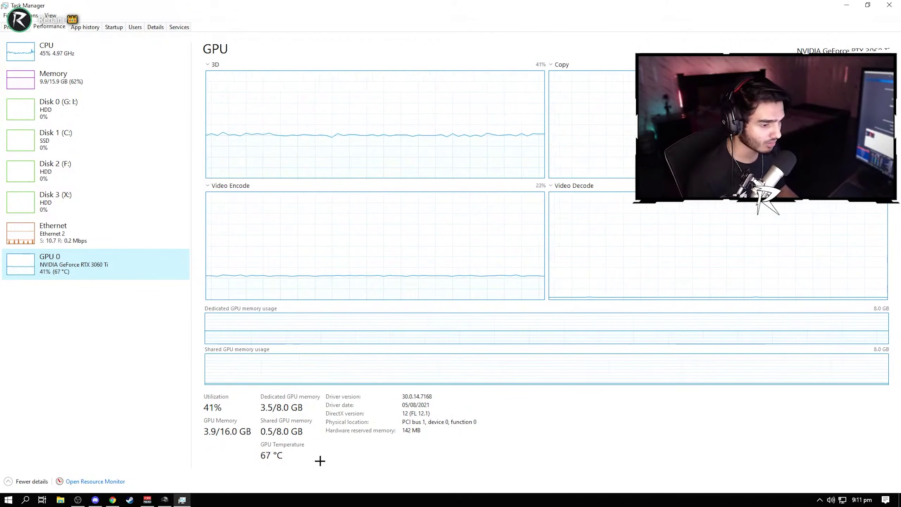
pyautogui.click(280, 462)
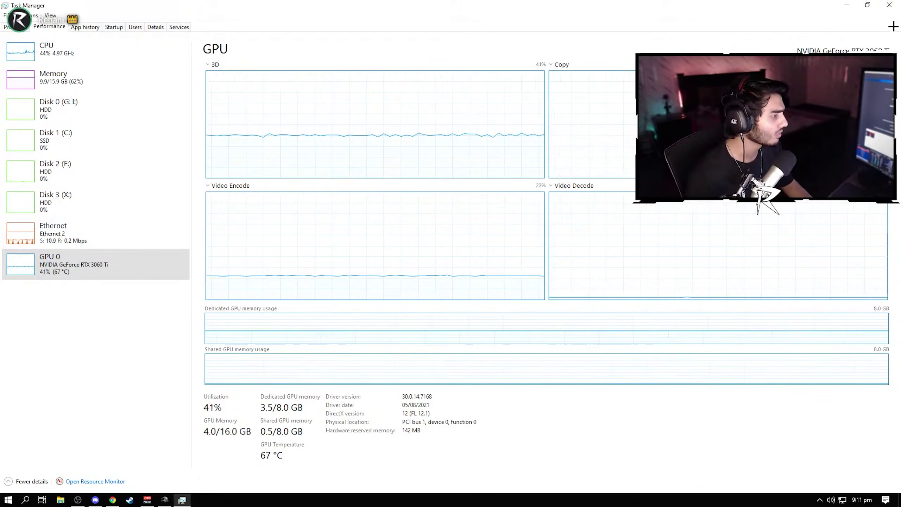
pyautogui.click(889, 5)
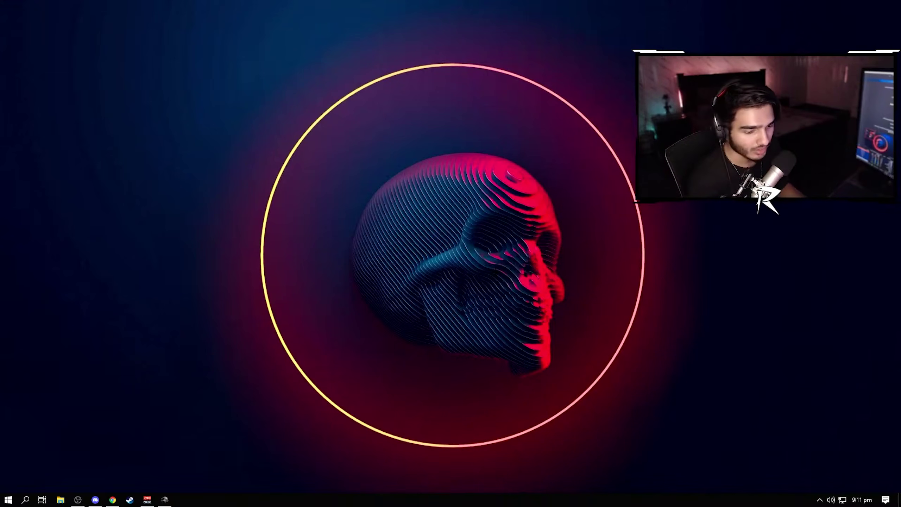
# Open the properties of the Ethernet 2 adapter from the network adapter options and place the dialog nearer the window's centre
pyautogui.click(819, 500)
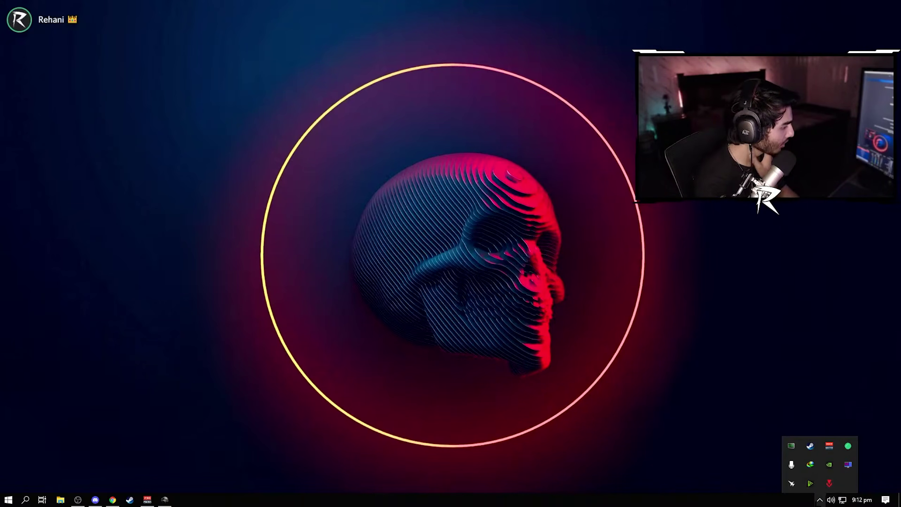
pyautogui.rightClick(843, 500)
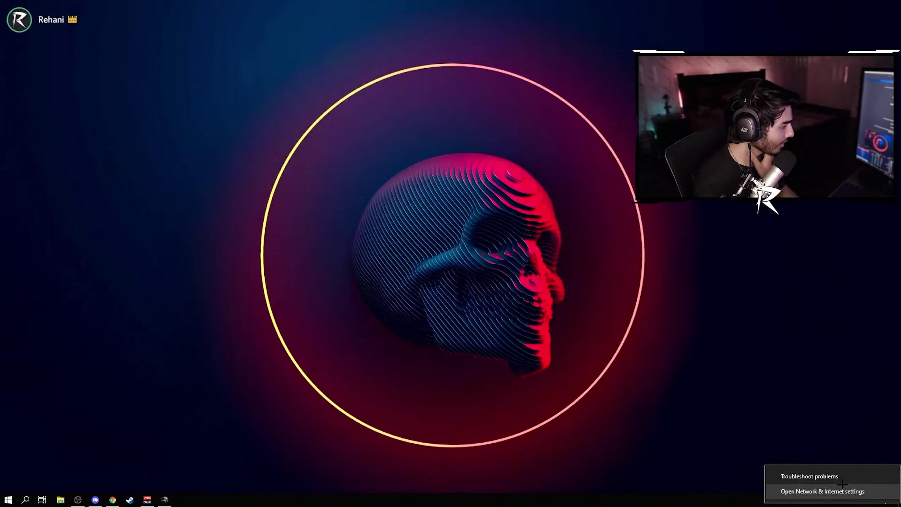
pyautogui.click(839, 491)
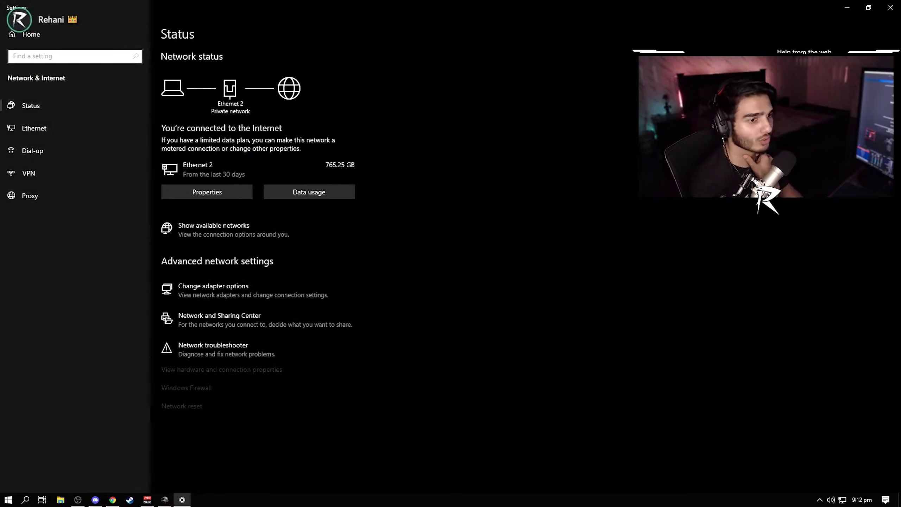
pyautogui.click(245, 287)
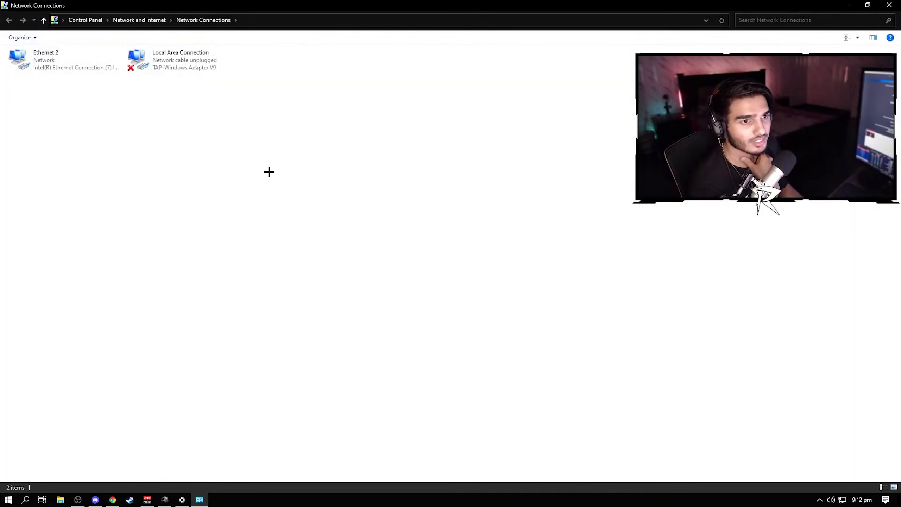
pyautogui.click(66, 59)
pyautogui.rightClick(66, 60)
pyautogui.click(133, 155)
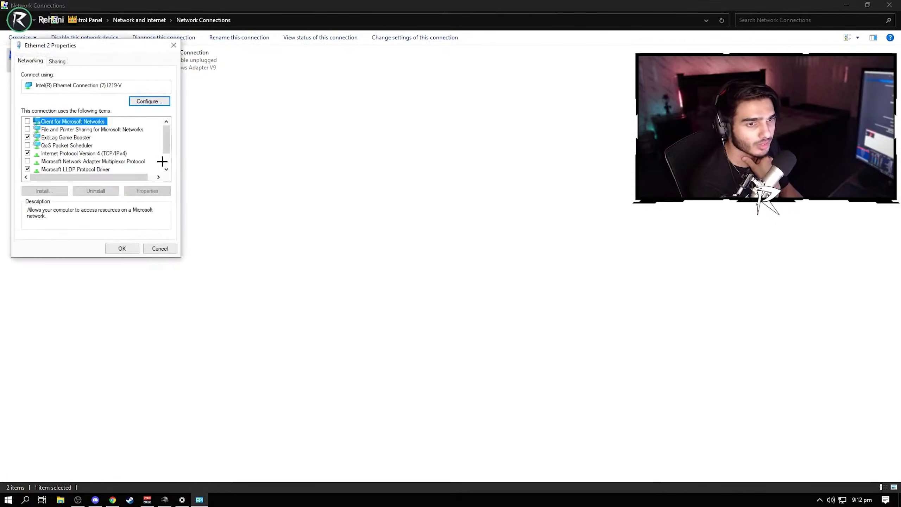
pyautogui.moveTo(83, 17); pyautogui.dragTo(367, 136)
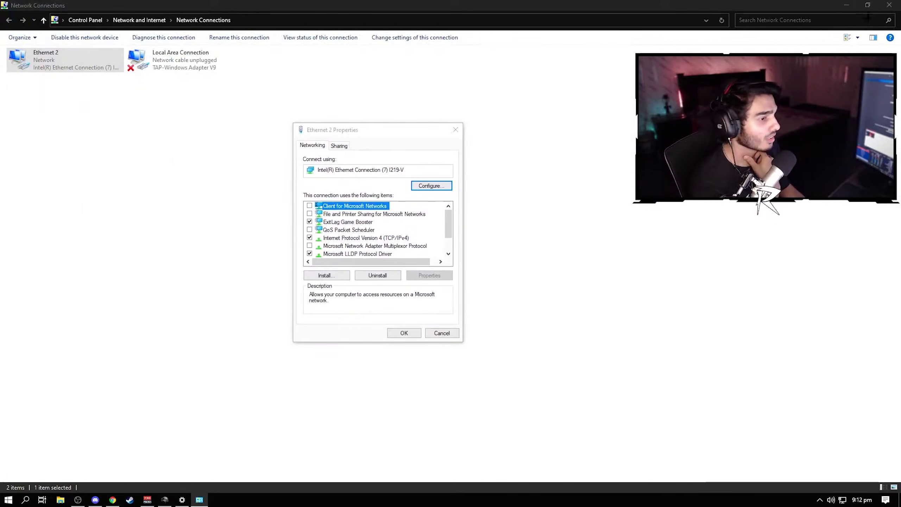
# Look through the items used by the Ethernet 2 connection, including QoS Packet Scheduler and Internet Protocol Version 4, and its sharing options
pyautogui.click(370, 229)
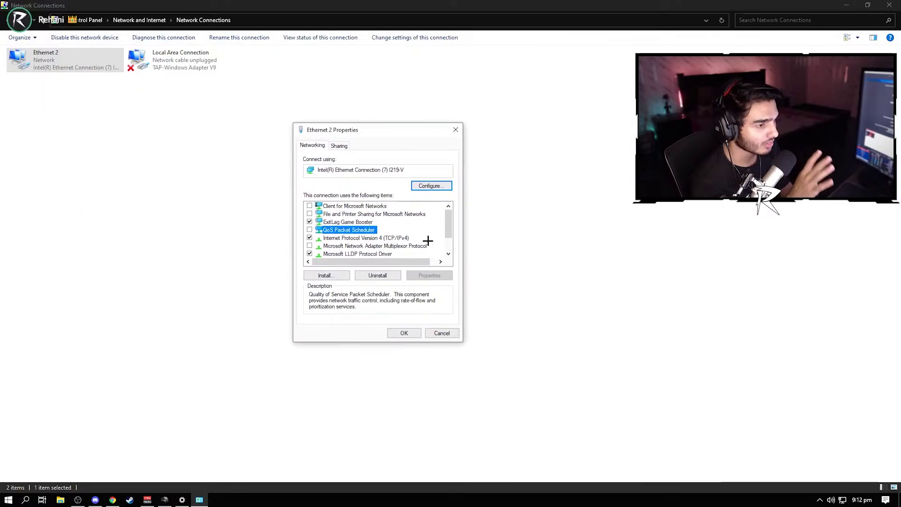
pyautogui.moveTo(449, 223); pyautogui.dragTo(448, 229)
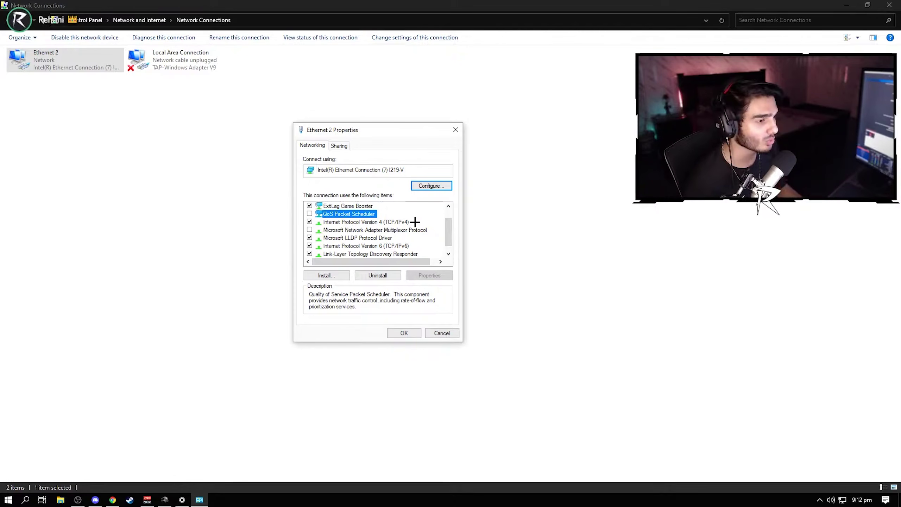
pyautogui.click(389, 222)
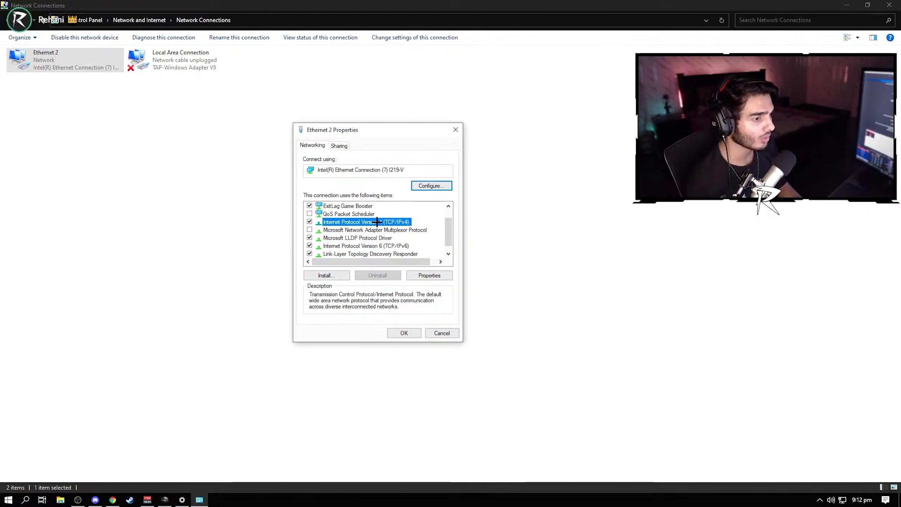
pyautogui.click(339, 145)
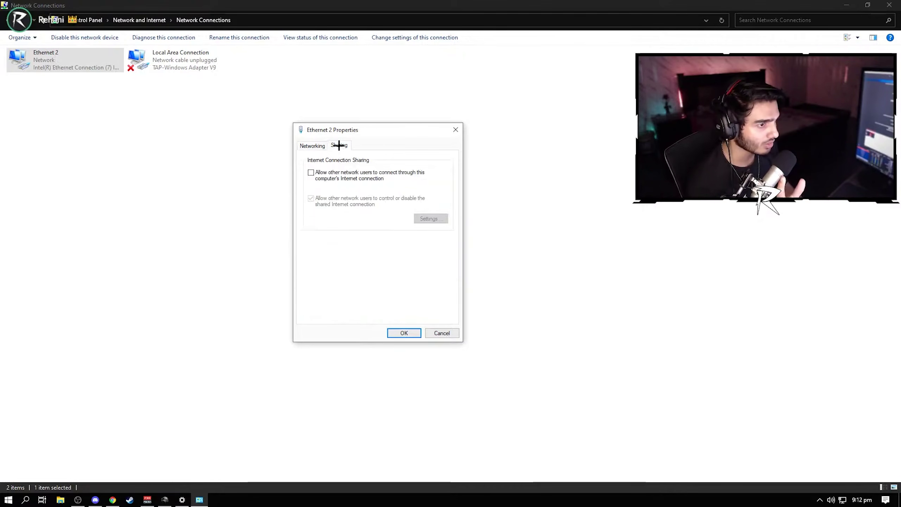
pyautogui.click(311, 147)
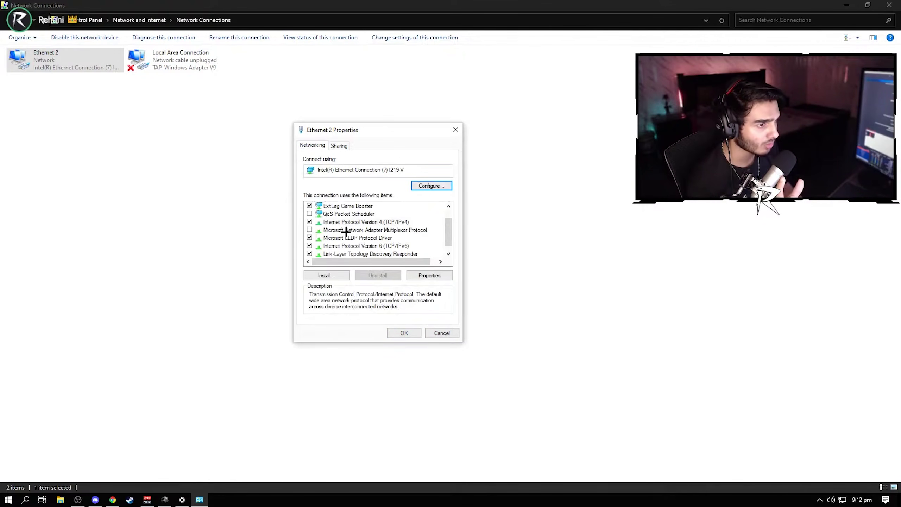
pyautogui.click(339, 145)
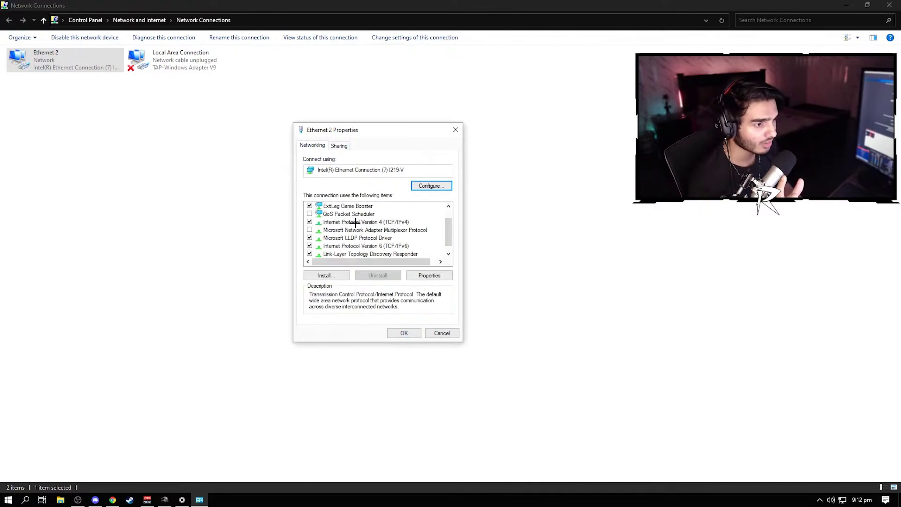
# Open the Internet Protocol Version 4 (TCP/IPv4) properties and examine the IP address and default gateway entries
pyautogui.doubleClick(397, 222)
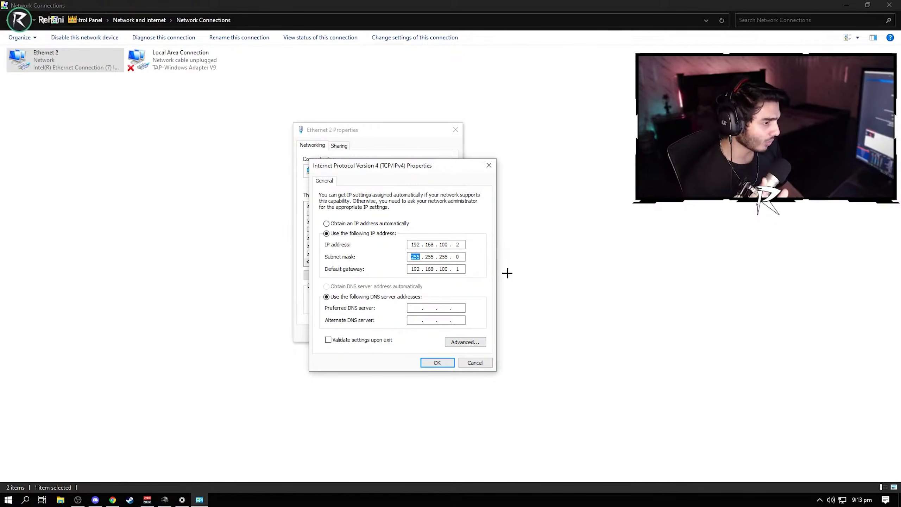
pyautogui.click(439, 244)
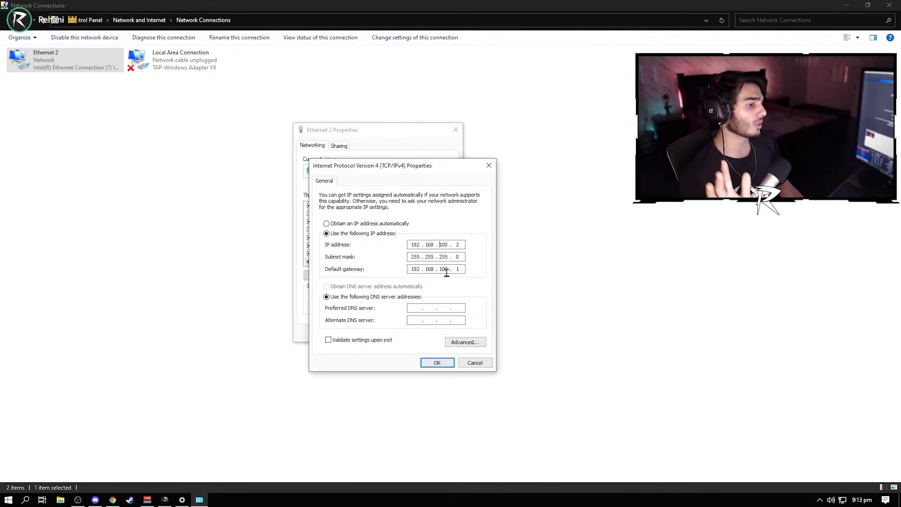
pyautogui.click(424, 271)
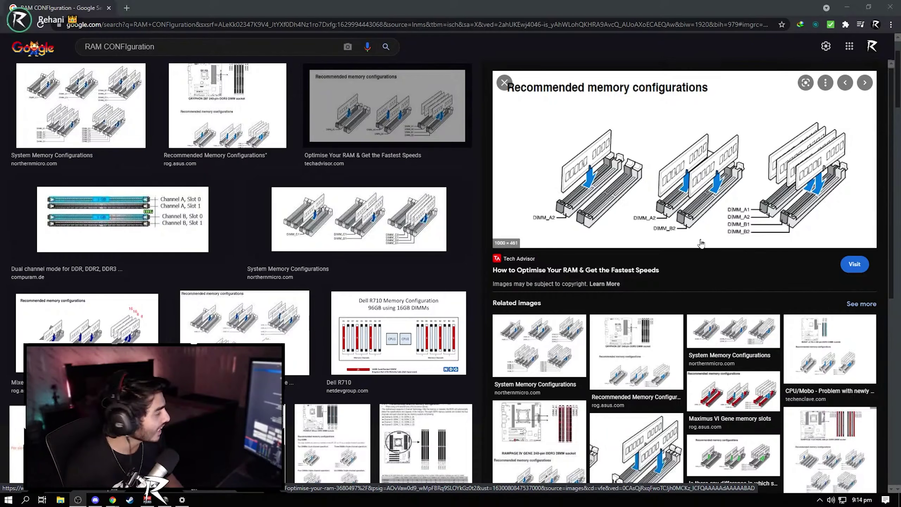
# Open the Tech Advisor article behind the recommended memory configurations image, skim it, and close it
pyautogui.click(687, 223)
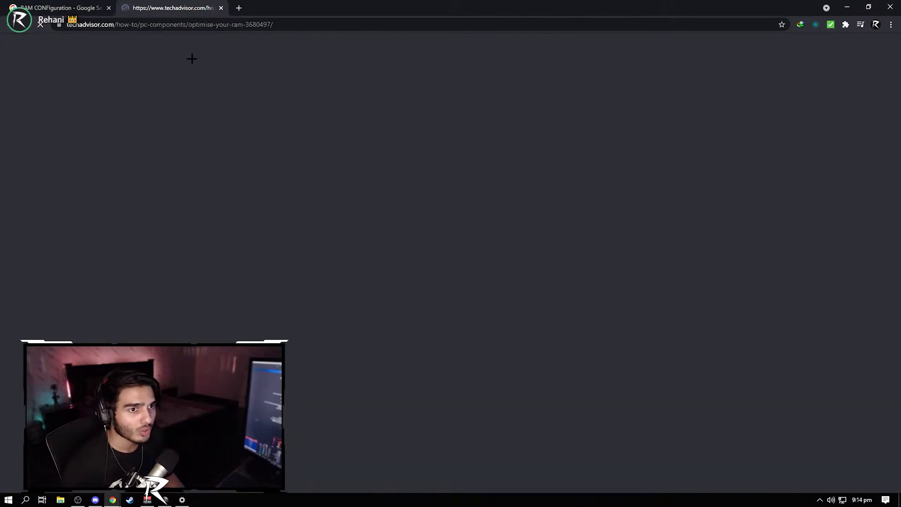
pyautogui.scroll(-15, 318, 267)
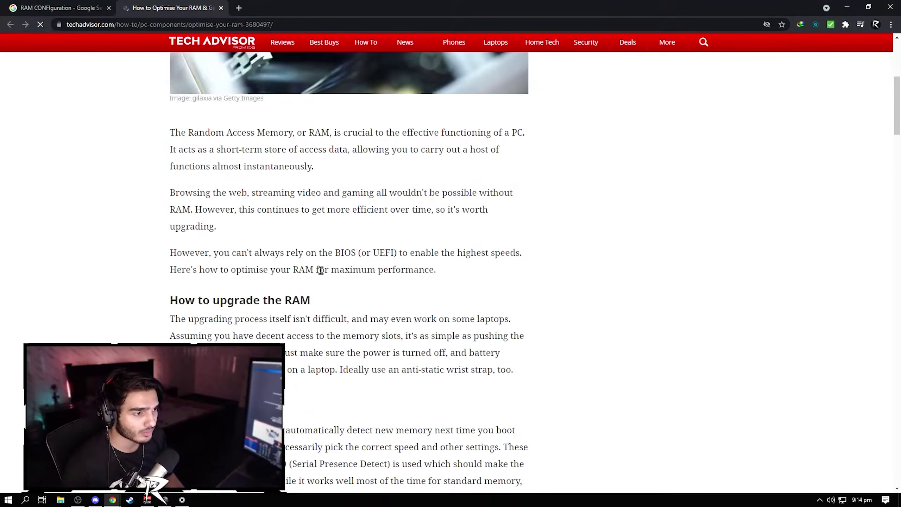
pyautogui.scroll(-4, 316, 268)
pyautogui.scroll(1, 317, 272)
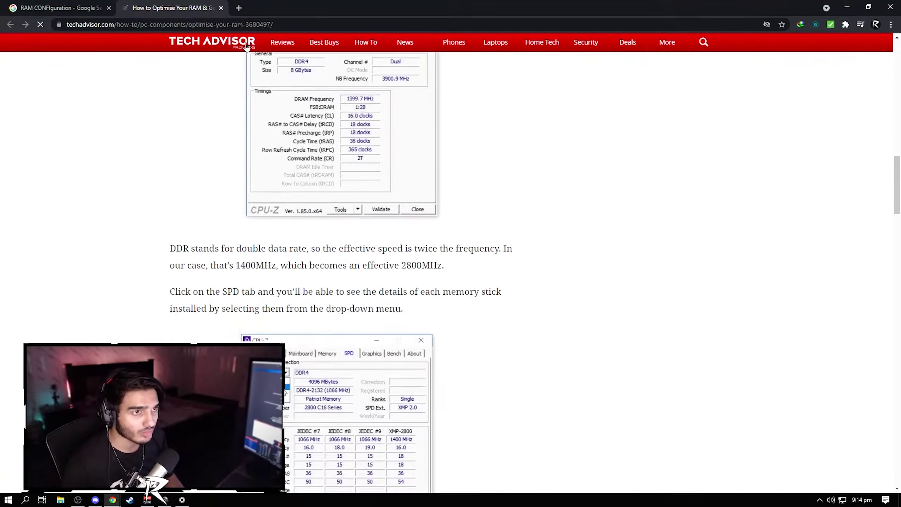
pyautogui.click(221, 7)
# Open the Tech Advisor article in a new tab, read its section on checking RAM speed, and return to the image results
pyautogui.rightClick(664, 189)
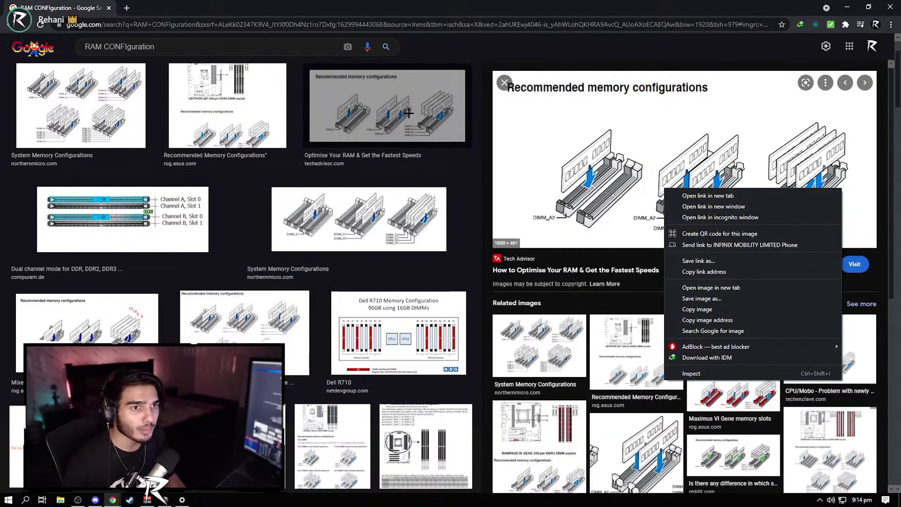
pyautogui.click(690, 196)
pyautogui.scroll(-15, 266, 188)
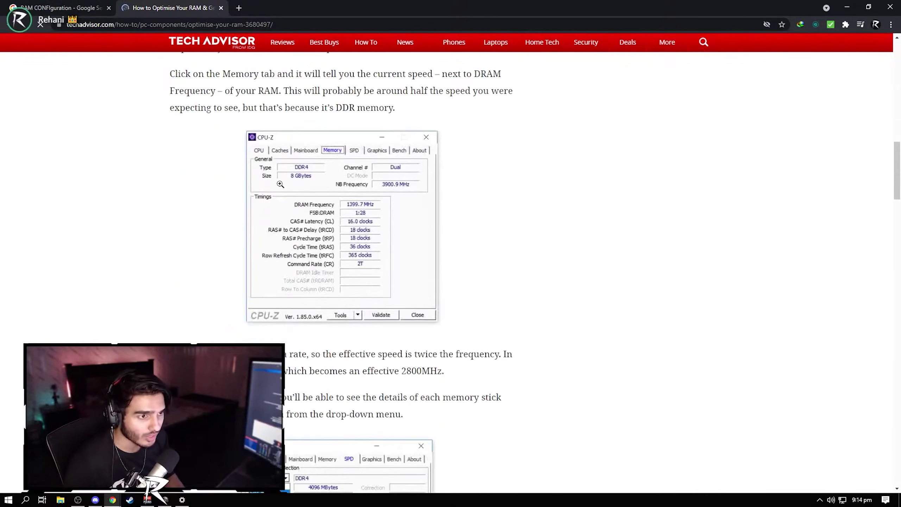
pyautogui.scroll(1, 266, 187)
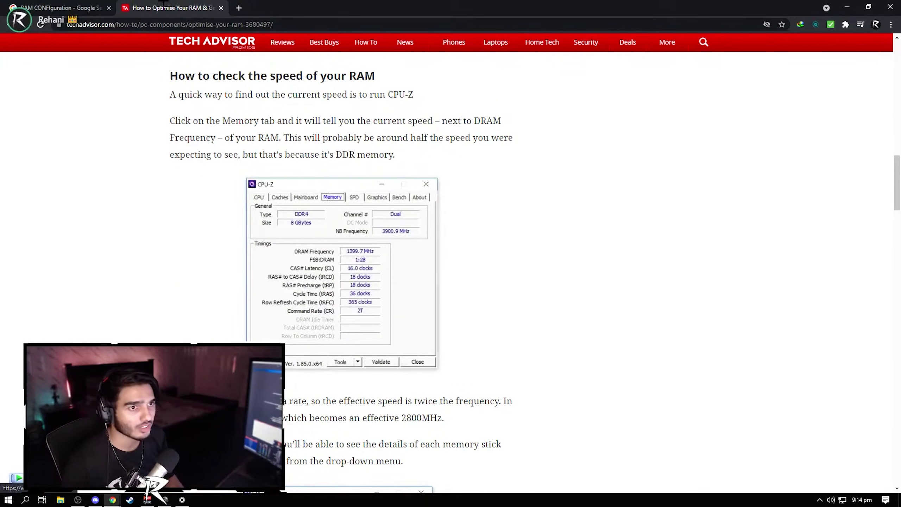
pyautogui.click(61, 8)
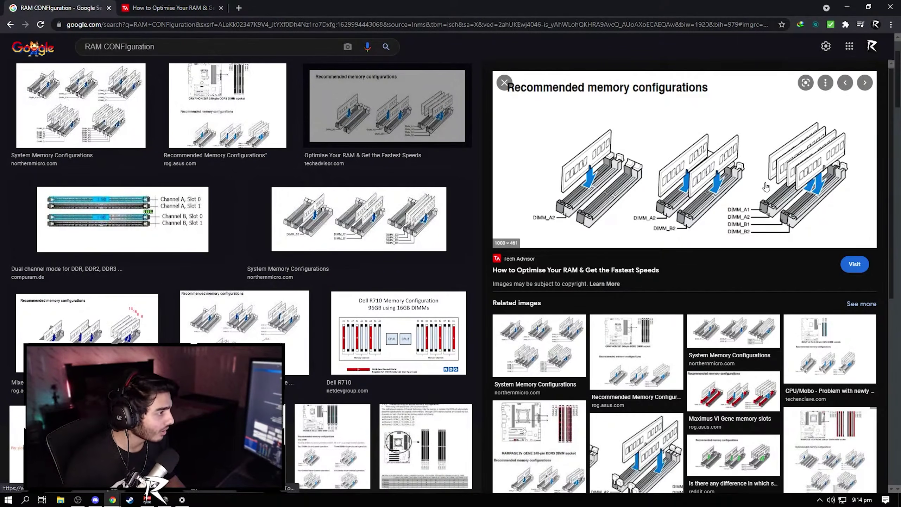
# Enlarge the RAM configuration image results and bring up the preview of the ROG ASUS recommended memory configurations image
pyautogui.scroll(8, 765, 186)
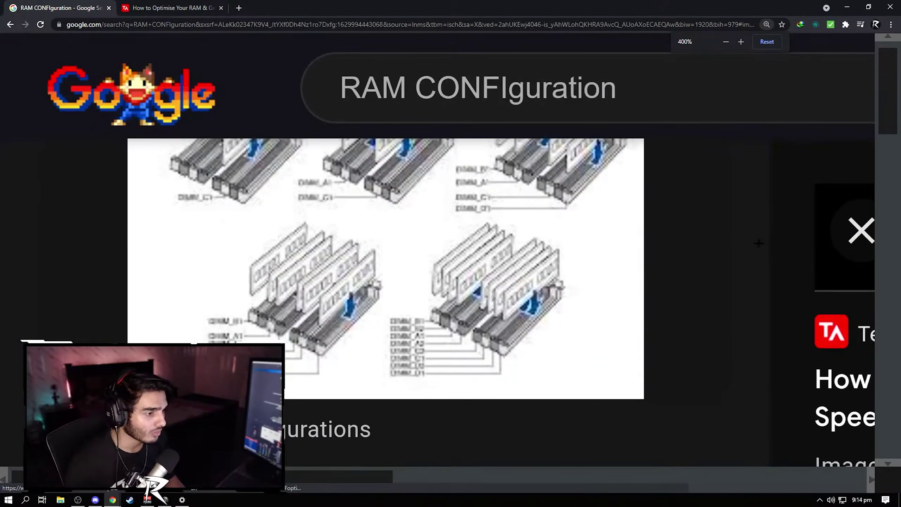
pyautogui.scroll(-10, 758, 243)
pyautogui.scroll(3, 666, 312)
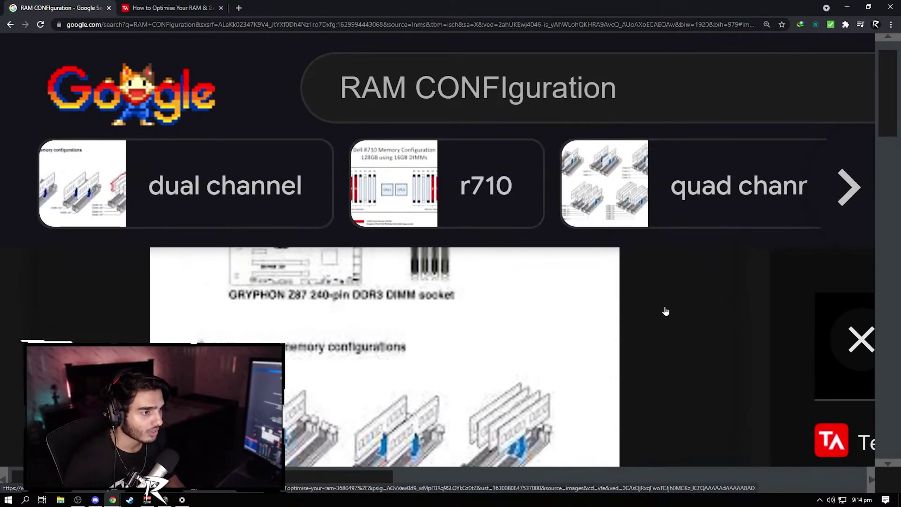
pyautogui.scroll(5, 510, 353)
pyautogui.scroll(-4, 421, 313)
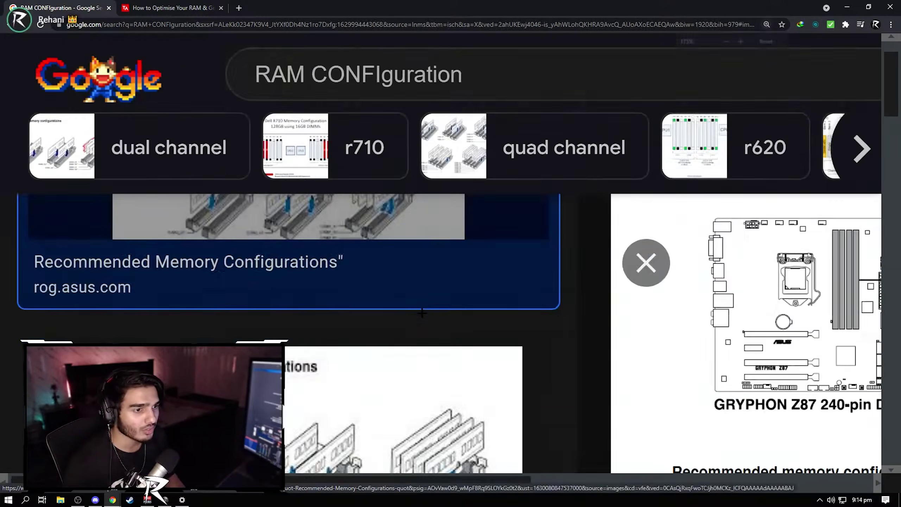
pyautogui.scroll(-3, 421, 312)
# Open the ROG ASUS image in a new tab, enlarge the page to 125%, and examine the recommended DIMM slot layouts
pyautogui.rightClick(682, 228)
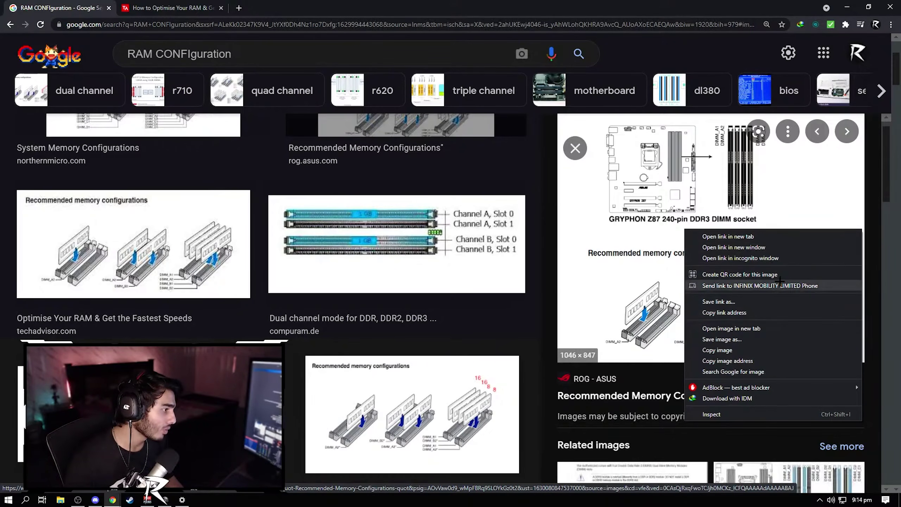
pyautogui.click(781, 328)
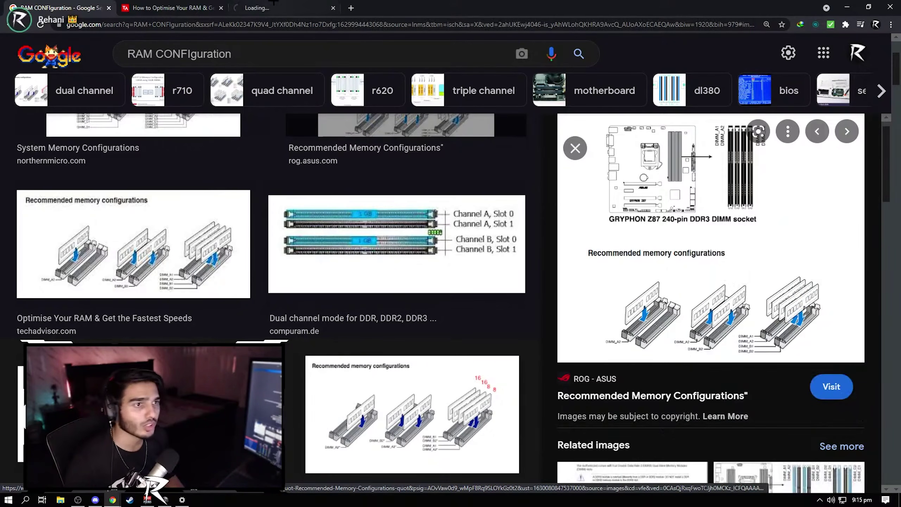
pyautogui.hotkey('ctrl', '3')
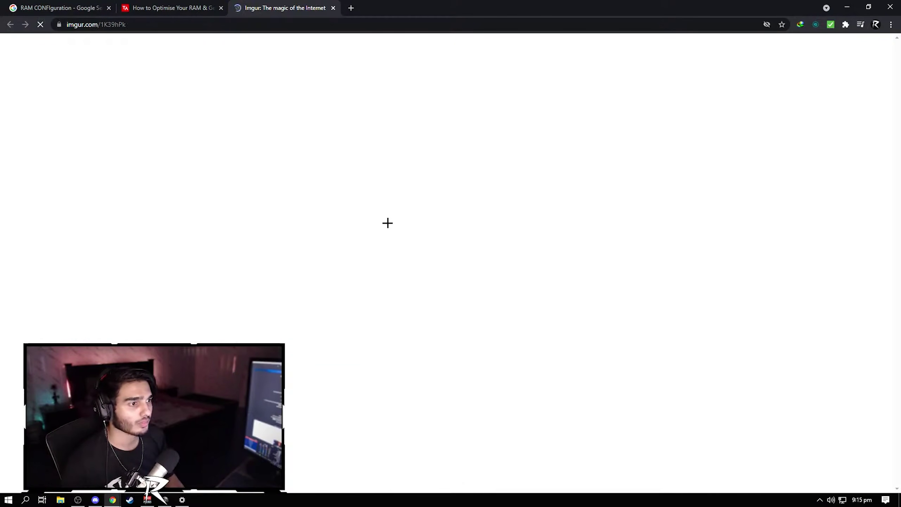
pyautogui.hotkey('ctrl', '-')
pyautogui.hotkey('ctrl', '-')
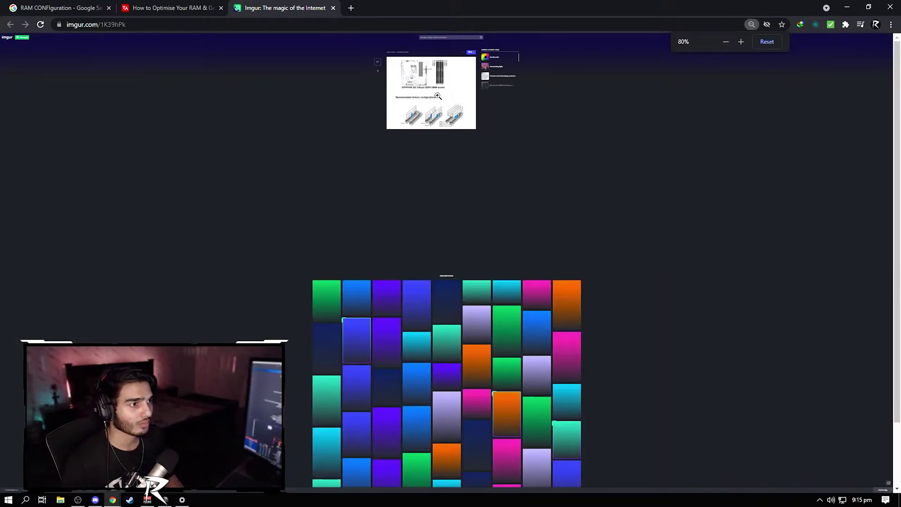
pyautogui.hotkey('ctrl', '+')
pyautogui.hotkey('ctrl', '+')
pyautogui.hotkey('ctrl', '+')
pyautogui.hotkey('ctrl', '+')
pyautogui.hotkey('ctrl', '+')
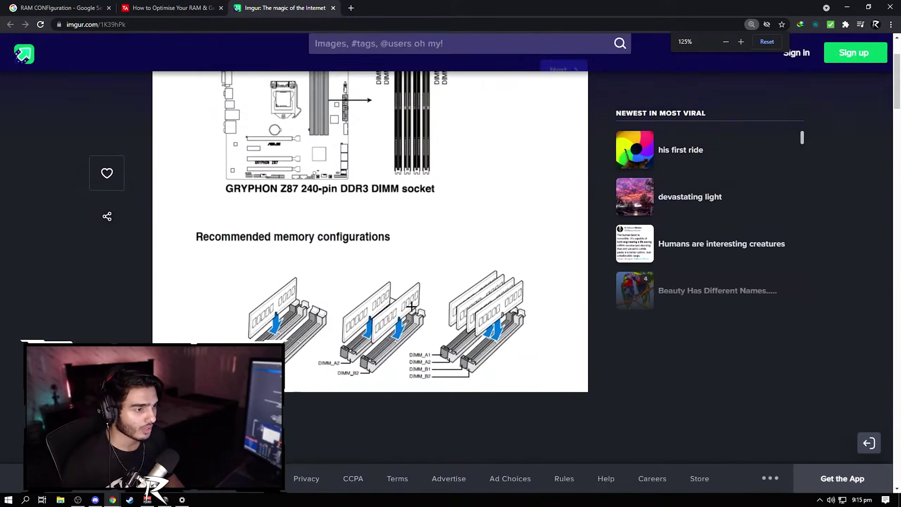
pyautogui.scroll(-1, 338, 275)
pyautogui.scroll(3, 319, 248)
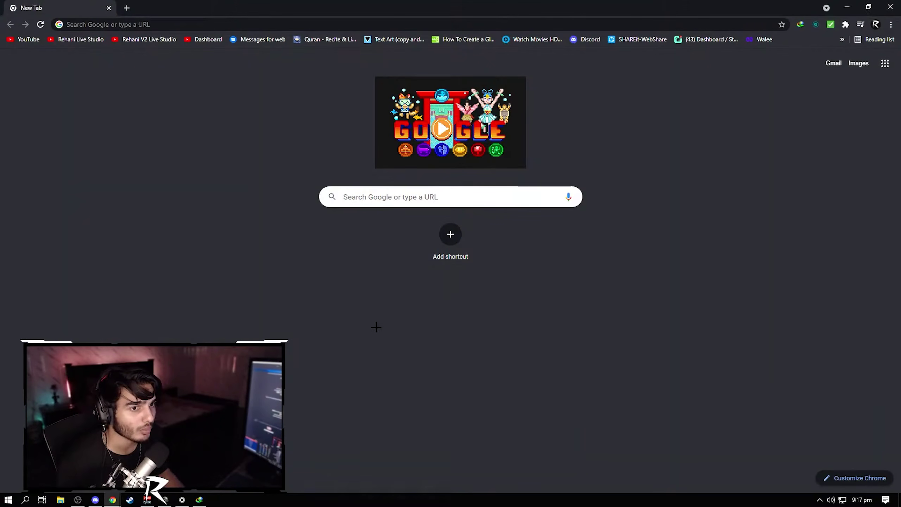
# Search Google for "ISLC"
pyautogui.click(122, 25)
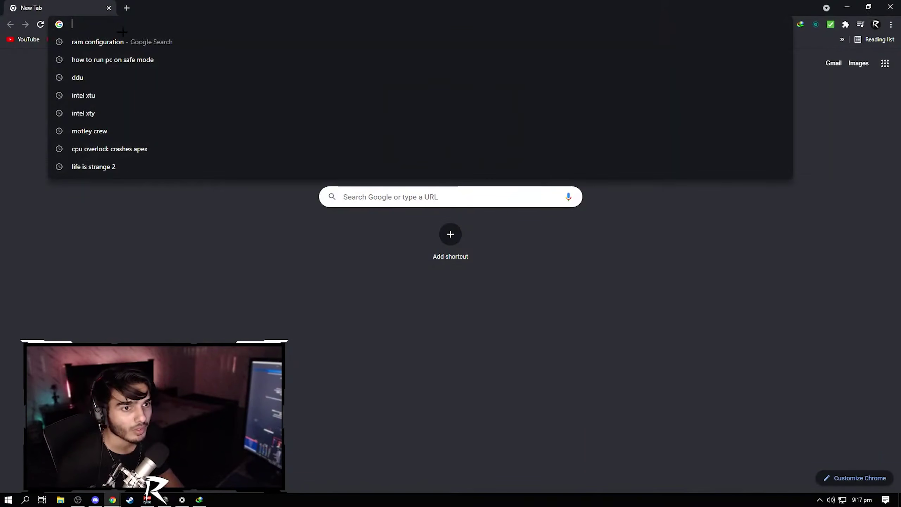
pyautogui.write('D')
pyautogui.press('BackSpace')
pyautogui.press('Escape')
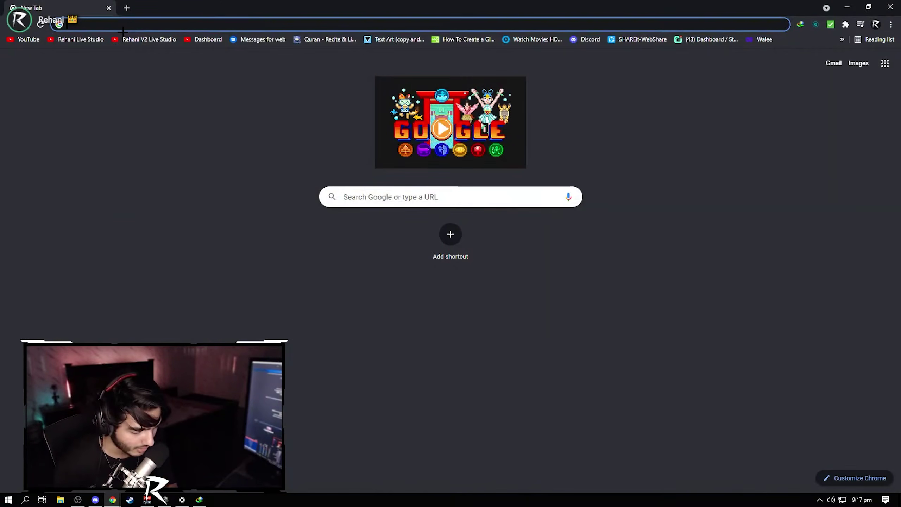
pyautogui.write('ISLC')
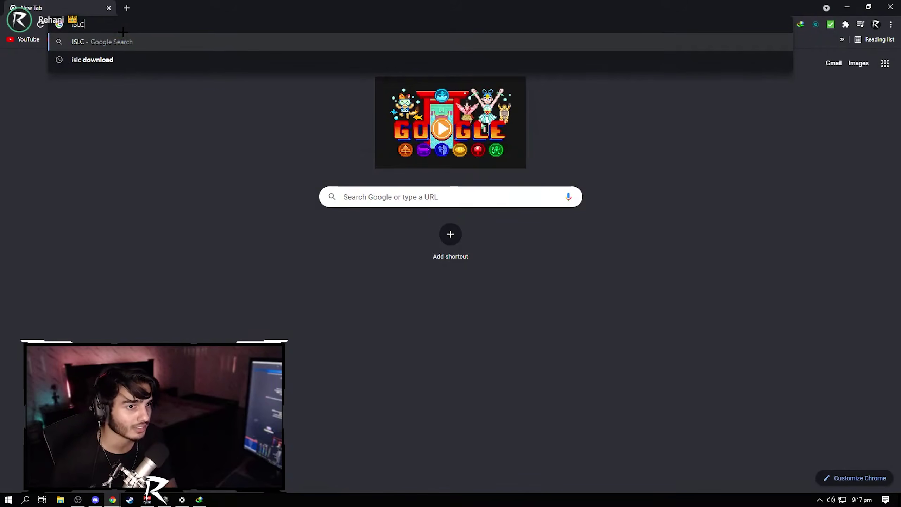
pyautogui.press('Return')
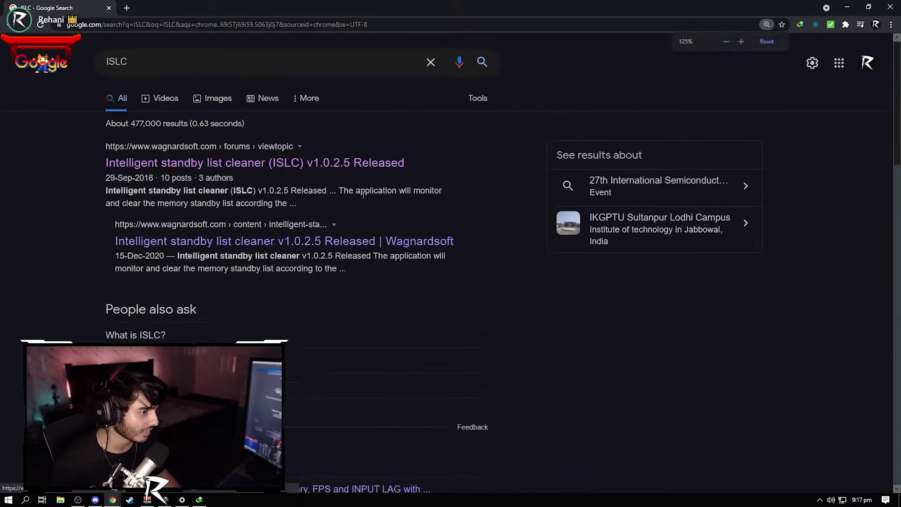
# Return the search results to 100% zoom and open the Wagnardsoft forum post on Intelligent standby list cleaner (ISLC) v1.0.2.5
pyautogui.hotkey('ctrl', '-')
pyautogui.hotkey('ctrl', '-')
pyautogui.hotkey('ctrl', '-')
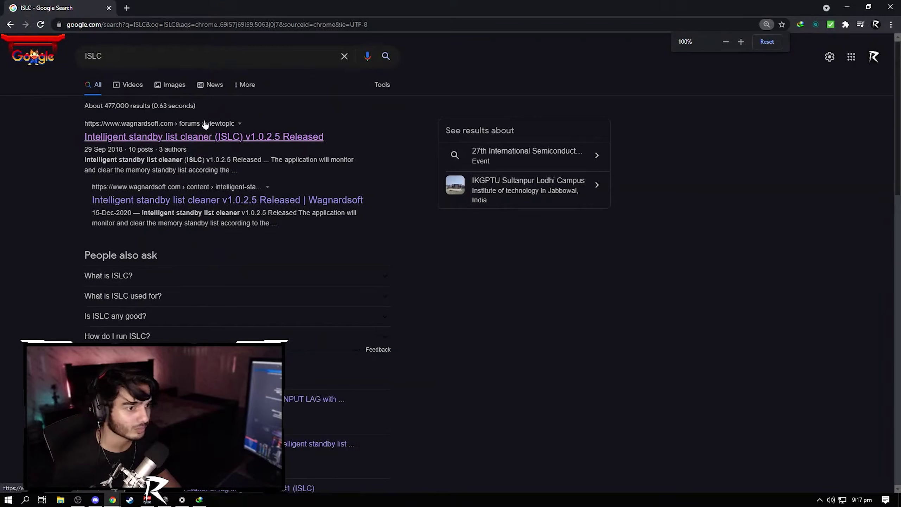
pyautogui.click(141, 133)
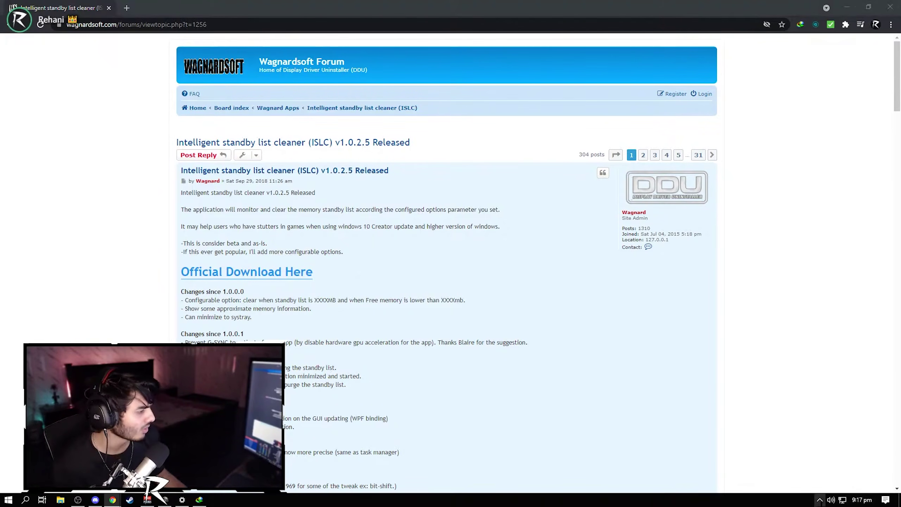
# Switch to the Intelligent standby list cleaner already running in the background and move its window nearer the screen's centre
pyautogui.click(819, 500)
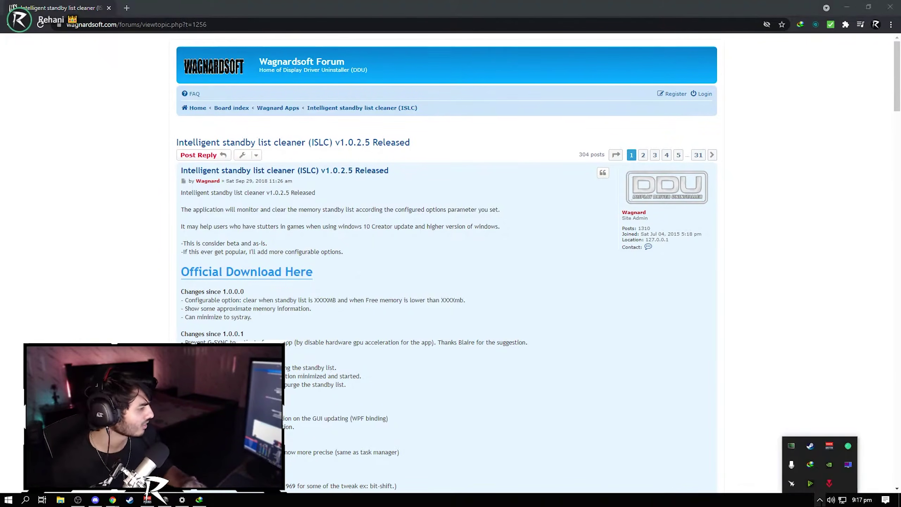
pyautogui.doubleClick(788, 446)
pyautogui.moveTo(248, 92); pyautogui.dragTo(393, 157)
# Minimize the browser, Settings and download manager windows, and place the Intelligent standby list cleaner window higher on the desktop
pyautogui.click(847, 7)
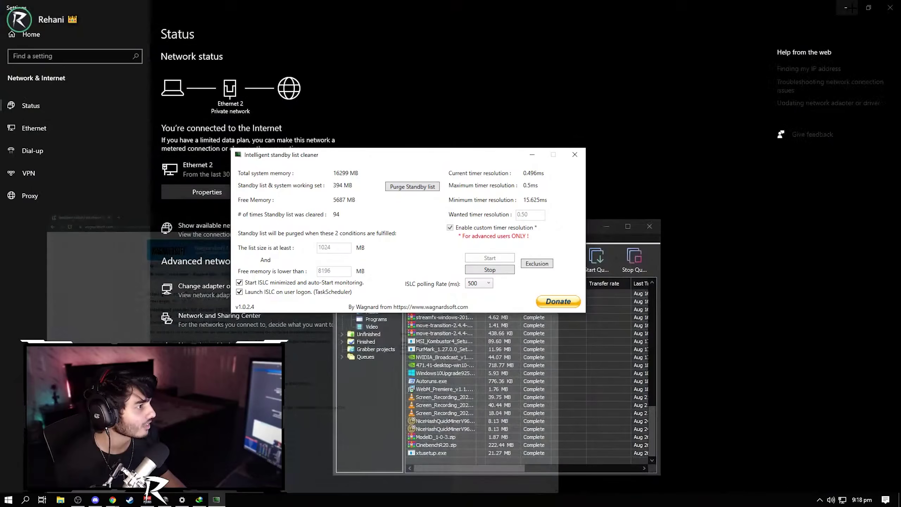
pyautogui.click(847, 7)
pyautogui.click(606, 225)
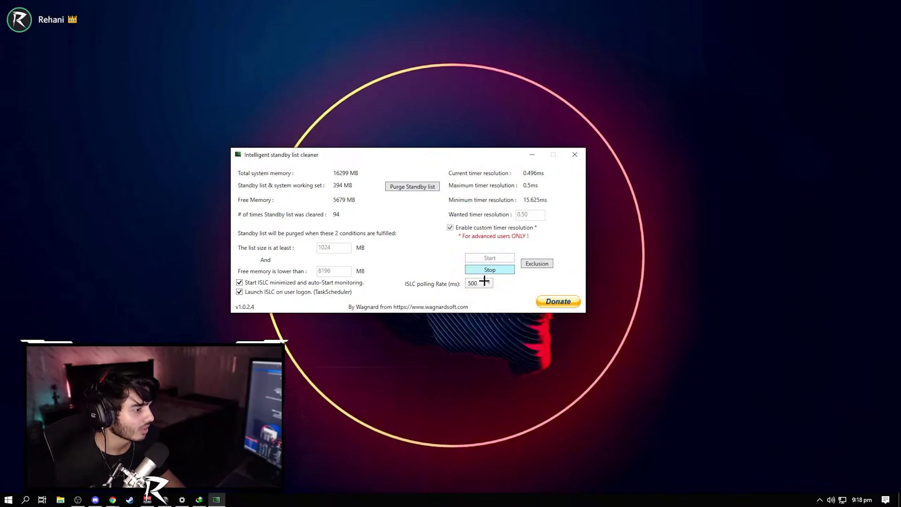
pyautogui.moveTo(400, 155); pyautogui.dragTo(411, 110)
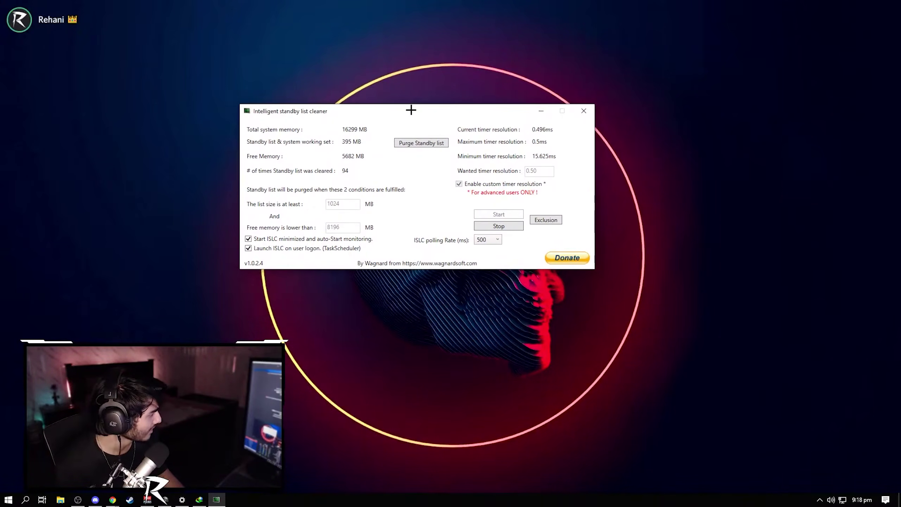
# Stop the running ISLC monitoring and turn off the custom timer resolution option
pyautogui.click(204, 184)
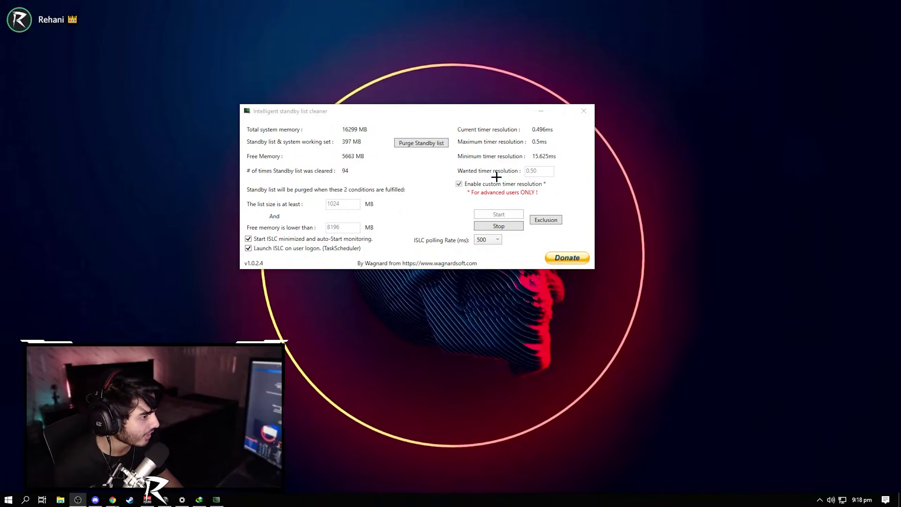
pyautogui.click(526, 203)
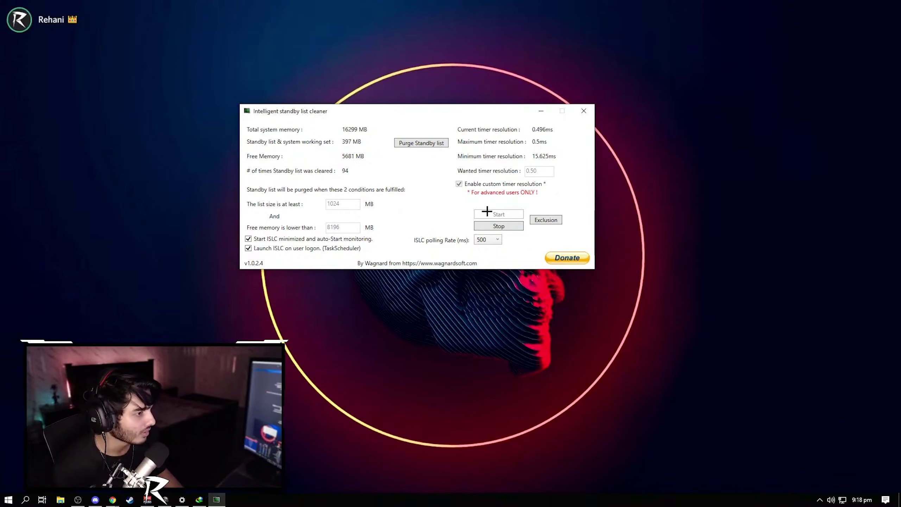
pyautogui.click(496, 226)
pyautogui.click(459, 183)
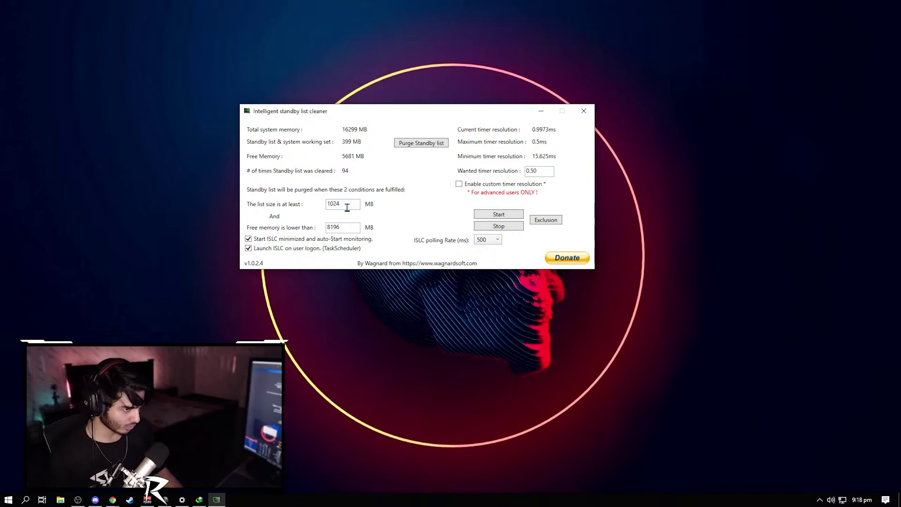
# Set the minimum standby list size for purging to 1024 MB and open the free memory threshold for editing
pyautogui.moveTo(347, 207); pyautogui.dragTo(268, 203)
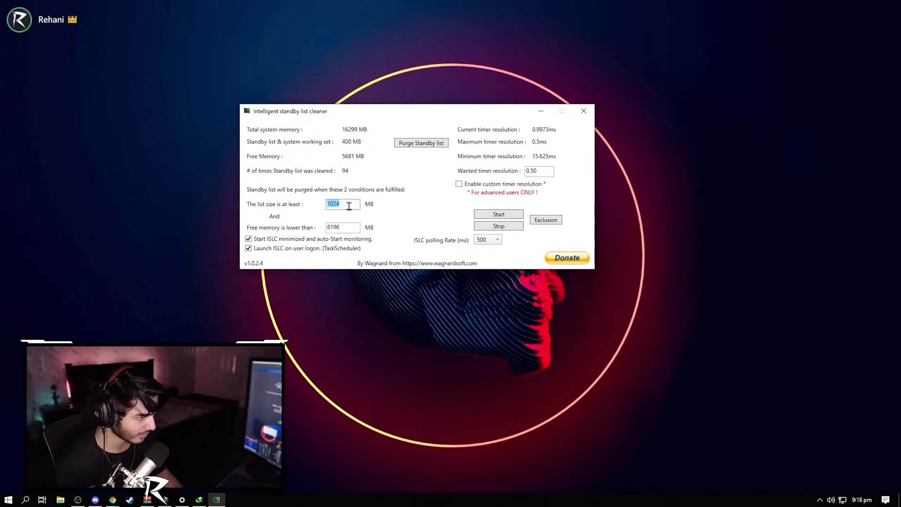
pyautogui.write('1050')
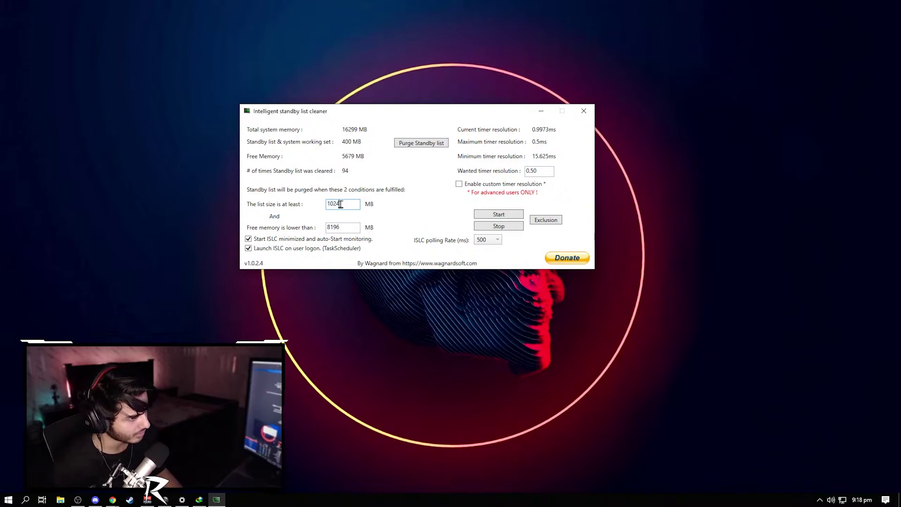
pyautogui.click(347, 228)
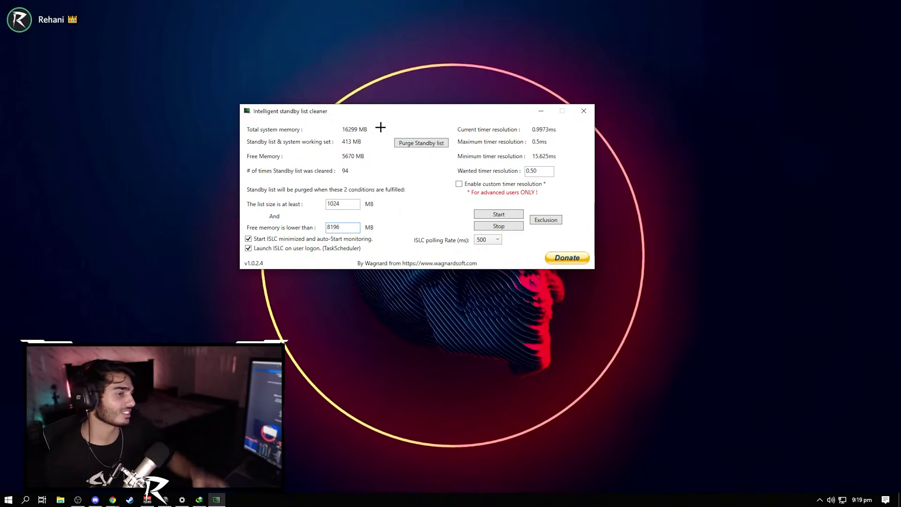
# Enable the custom timer resolution at 0.50 ms with an ISLC polling rate of 500 ms
pyautogui.doubleClick(536, 173)
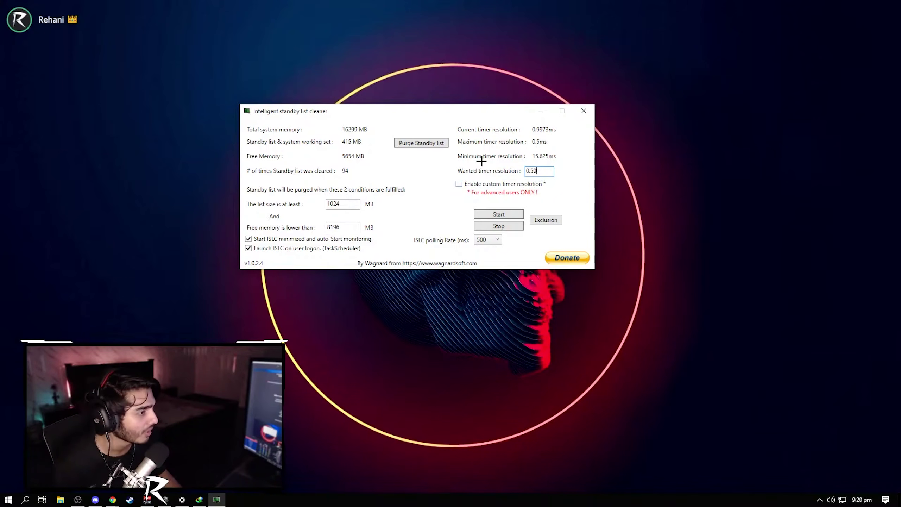
pyautogui.click(458, 183)
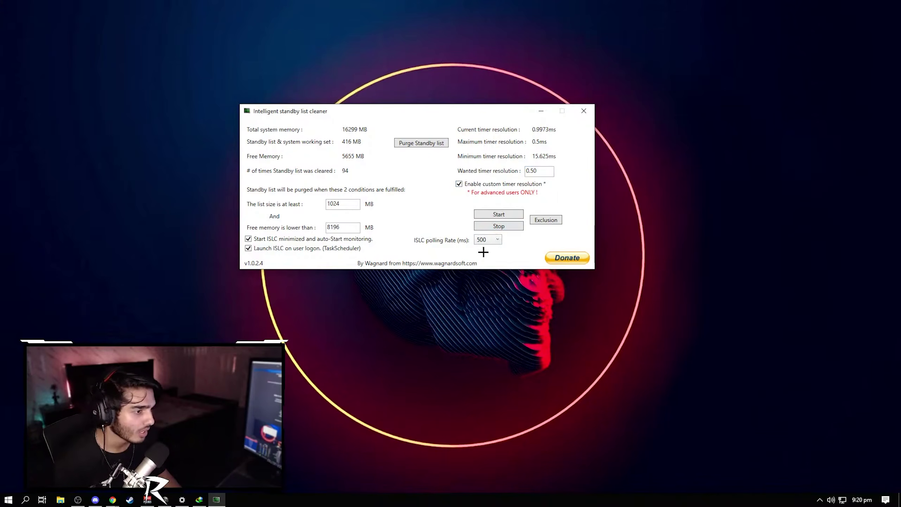
pyautogui.click(491, 239)
pyautogui.click(440, 224)
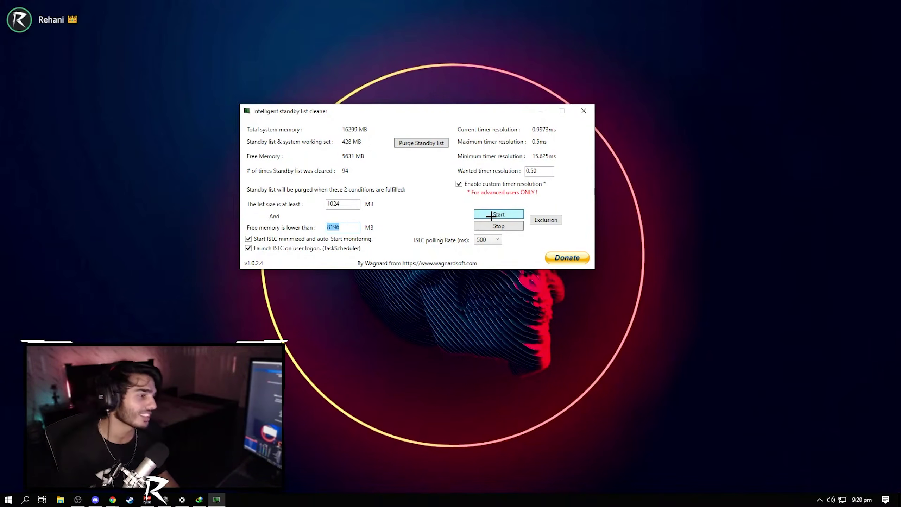
# Start ISLC monitoring and minimize it to the system tray, checking for its icon among the hidden tray icons
pyautogui.click(490, 215)
pyautogui.click(538, 111)
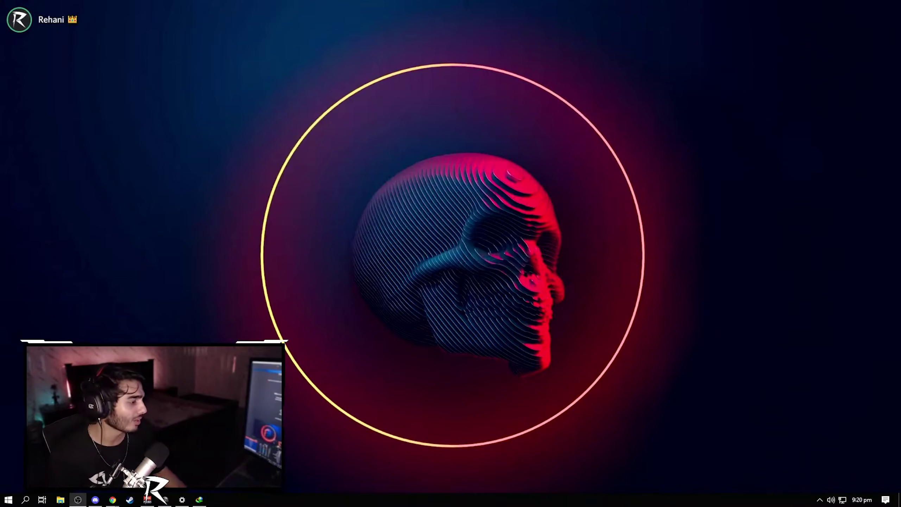
pyautogui.click(819, 500)
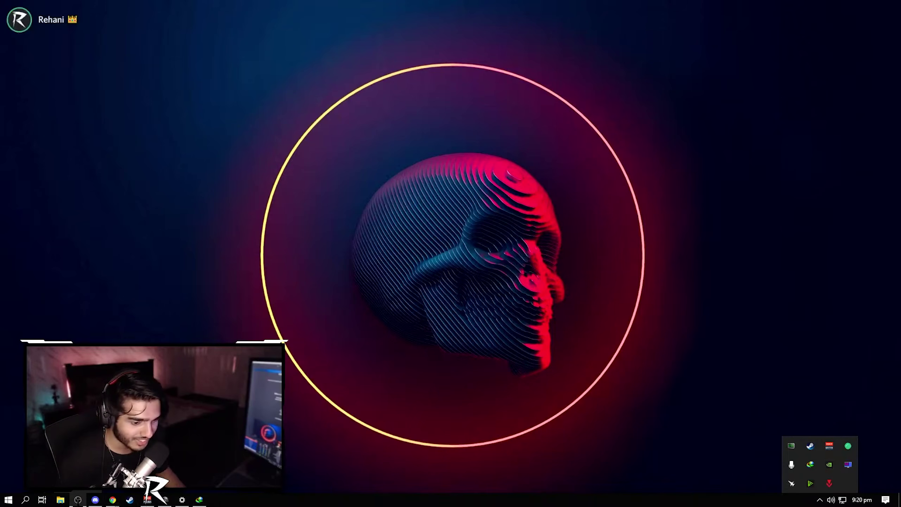
pyautogui.click(444, 440)
pyautogui.rightClick(333, 352)
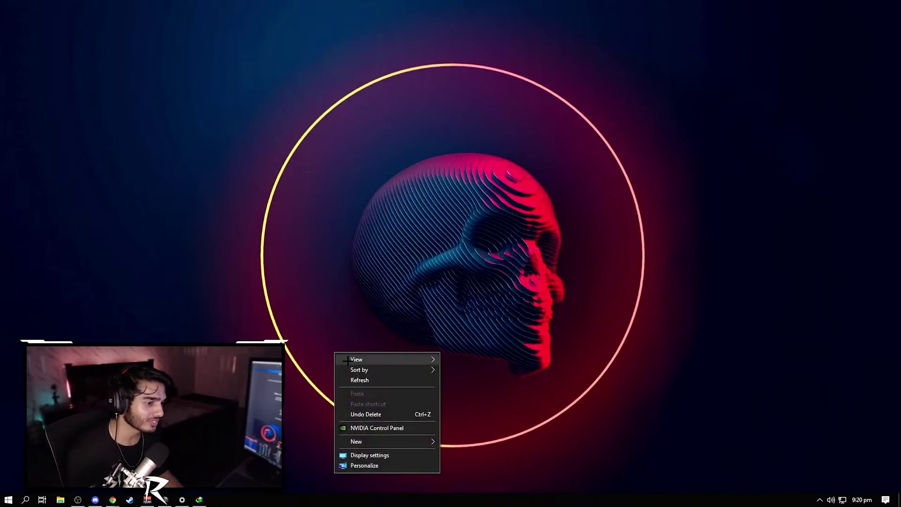
pyautogui.click(301, 313)
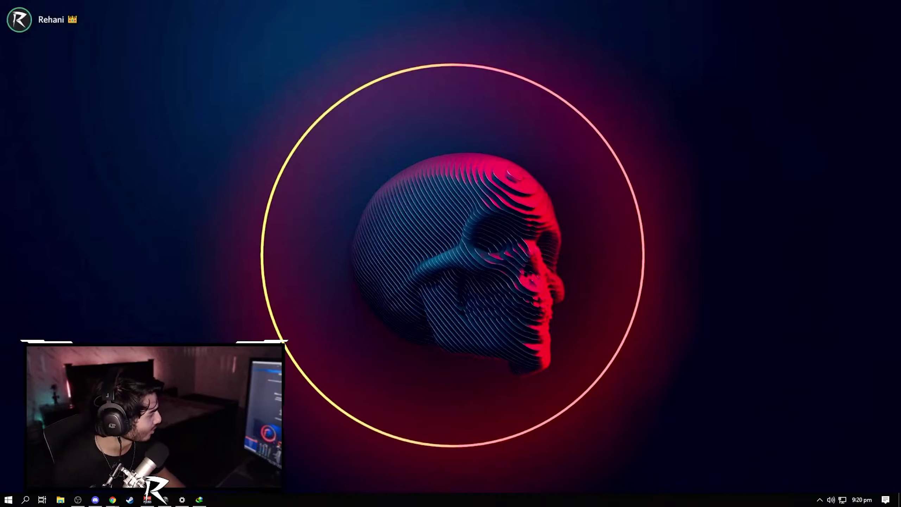